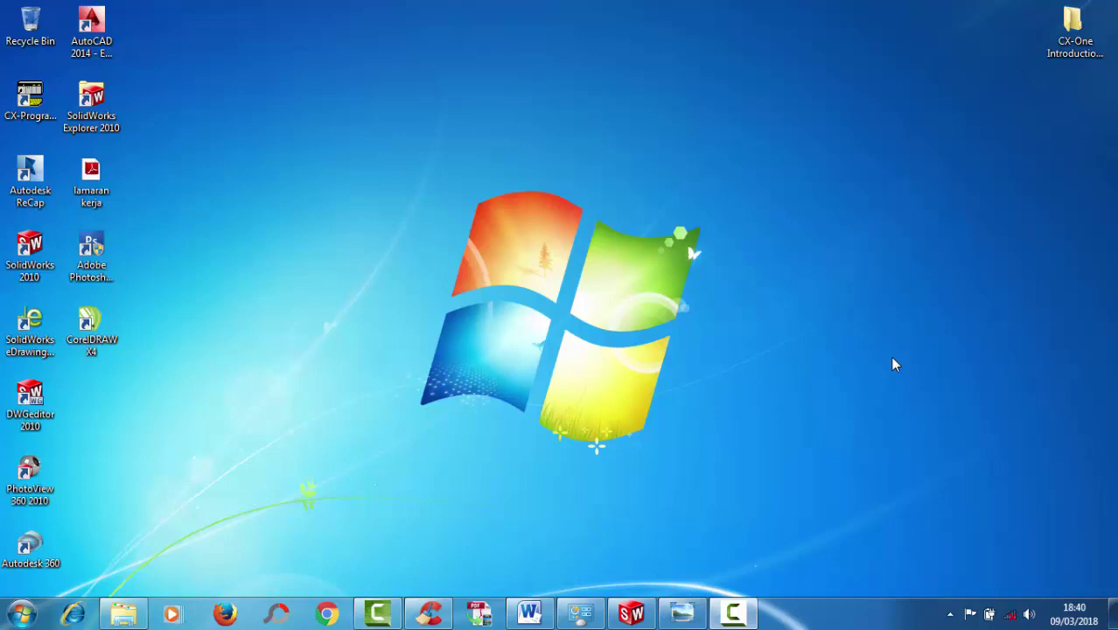
- Refresh the Windows desktop twice, then restore the SolidWorks window showing blank Part1
right_click(509, 160)
left_click(564, 229)
right_click(532, 193)
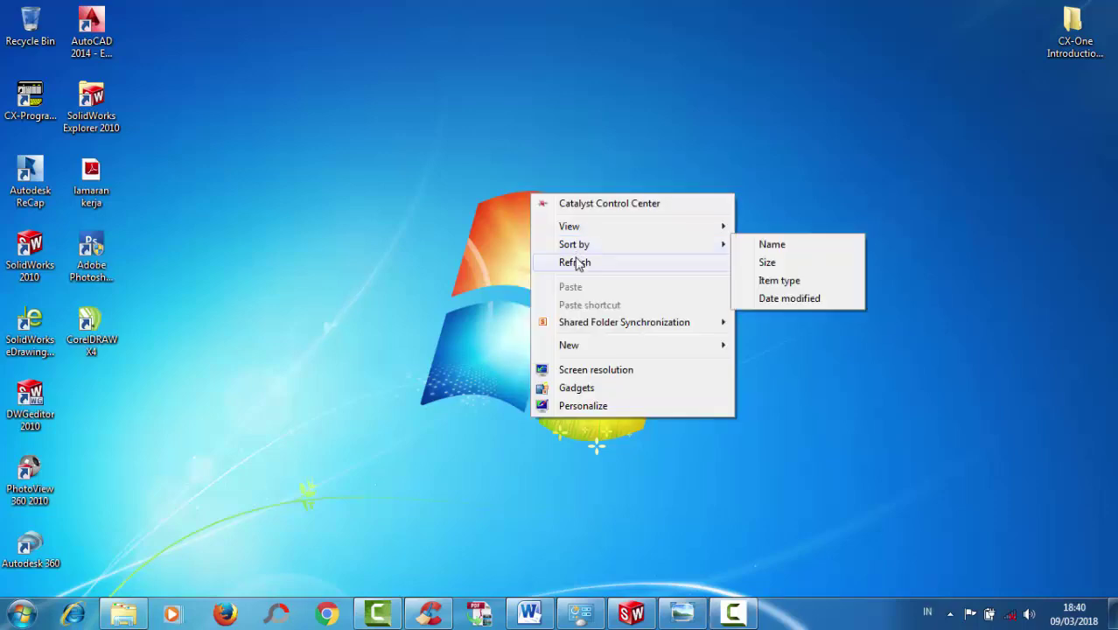
left_click(575, 262)
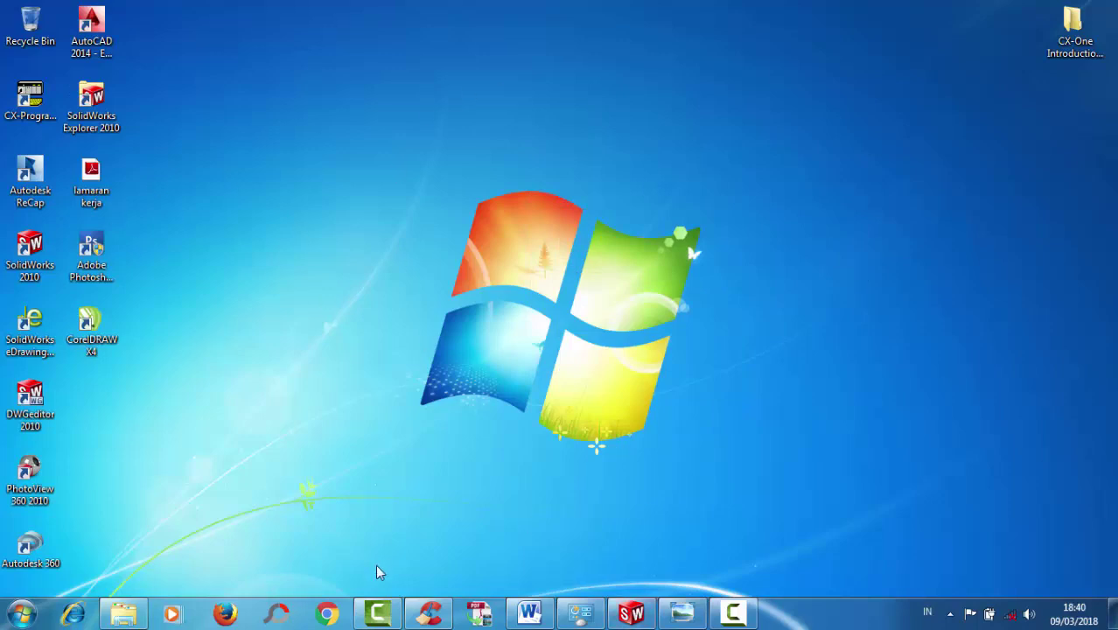
left_click(637, 612)
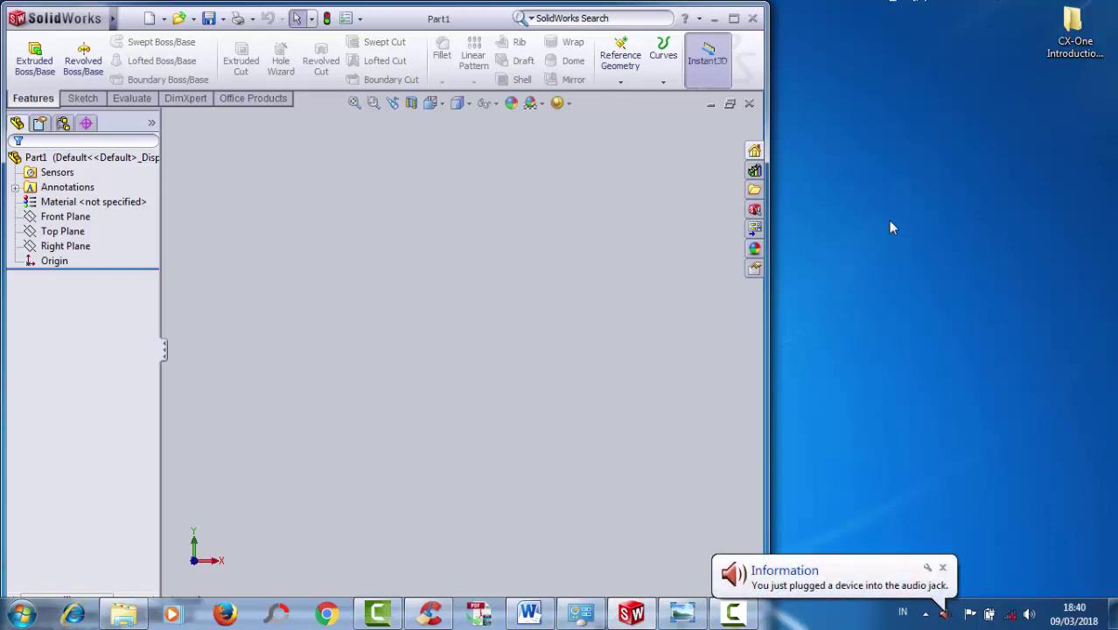
- Open the flange drawing photo 20180309_183316 in Photo Viewer and pan it to centre the flange
left_click(682, 613)
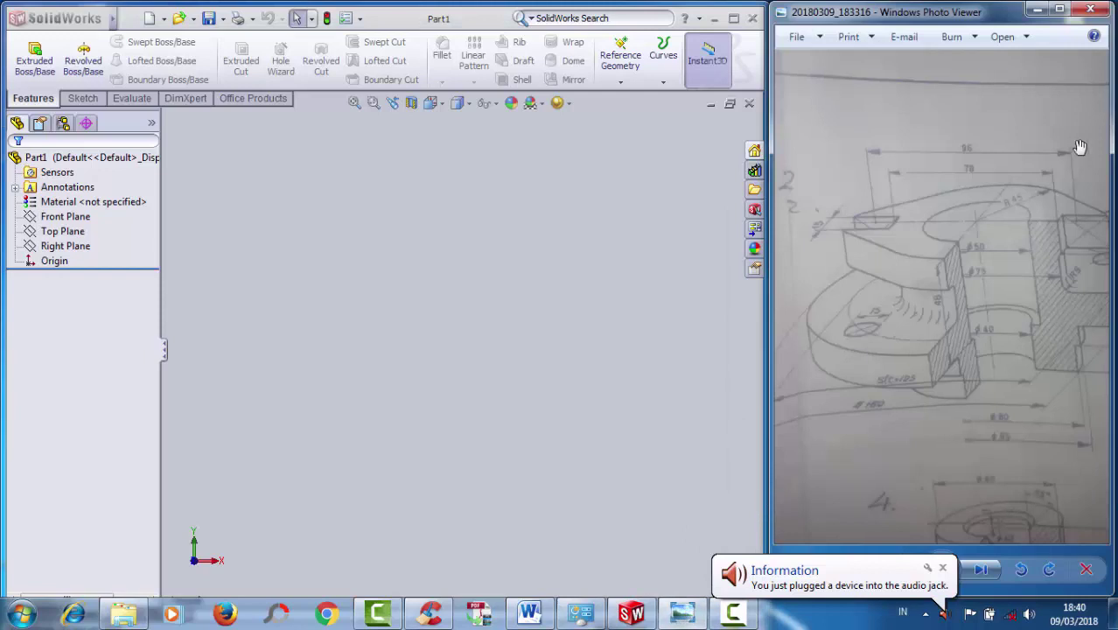
left_click_drag(1013, 188, 881, 280)
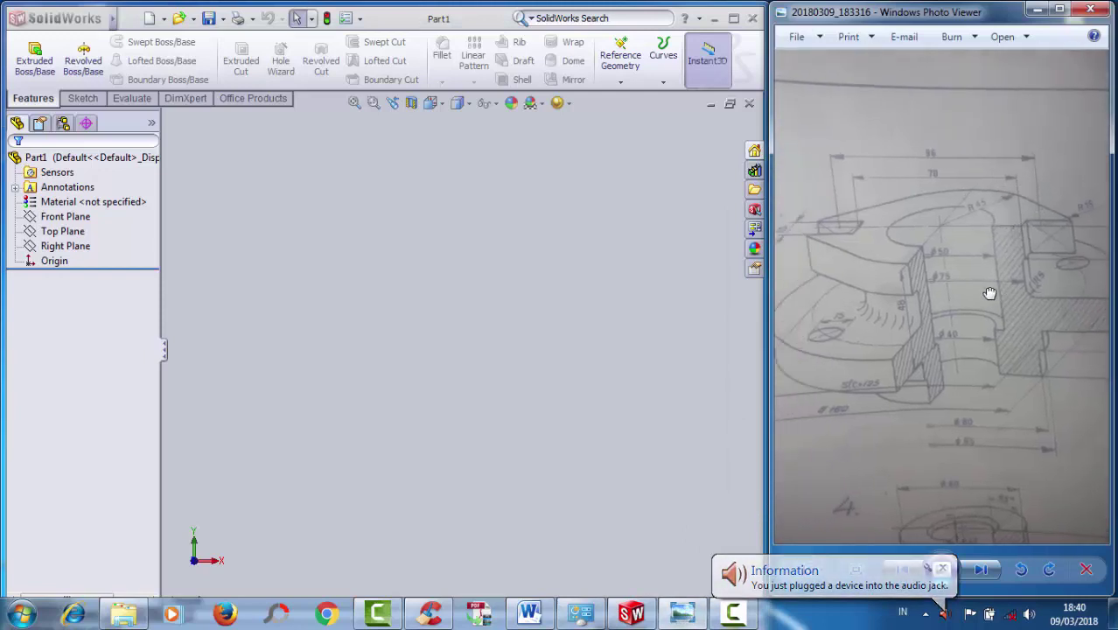
mouse_move(949, 245)
left_mouse_down()
mouse_move(918, 251)
mouse_move(978, 269)
left_mouse_up()
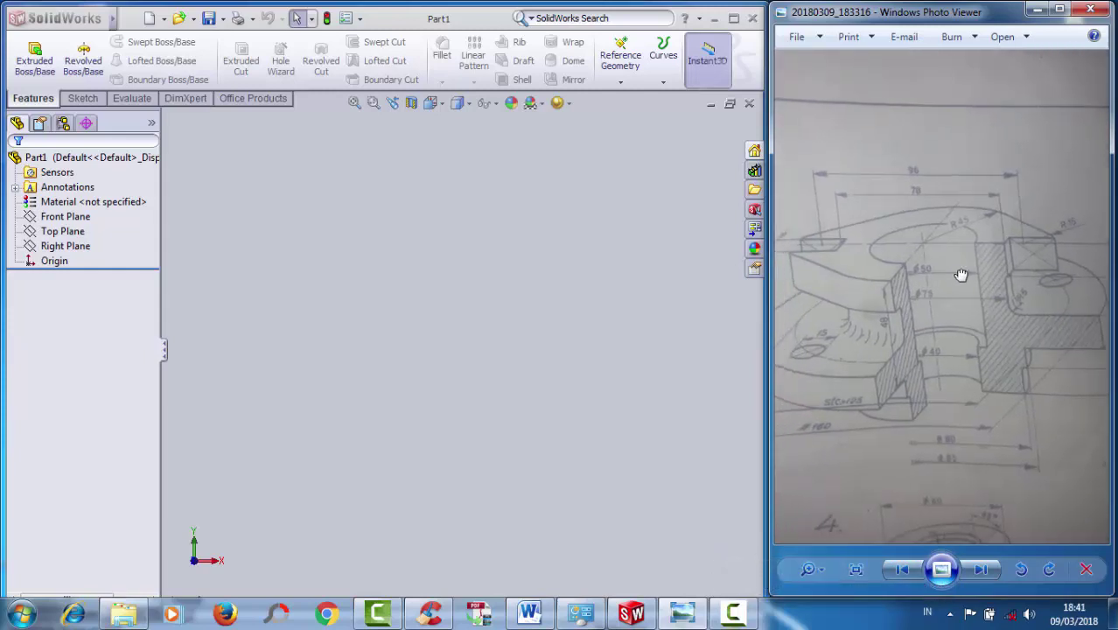
scroll(931, 232, "down", 2)
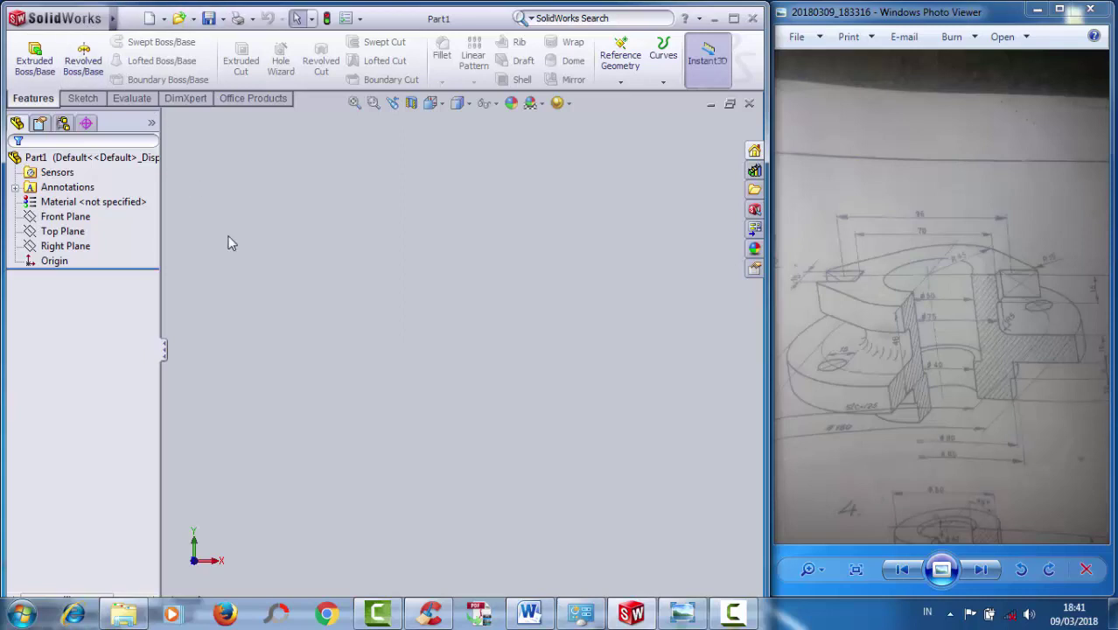
- Select Front Plane and set the view Normal To it
left_click(70, 217)
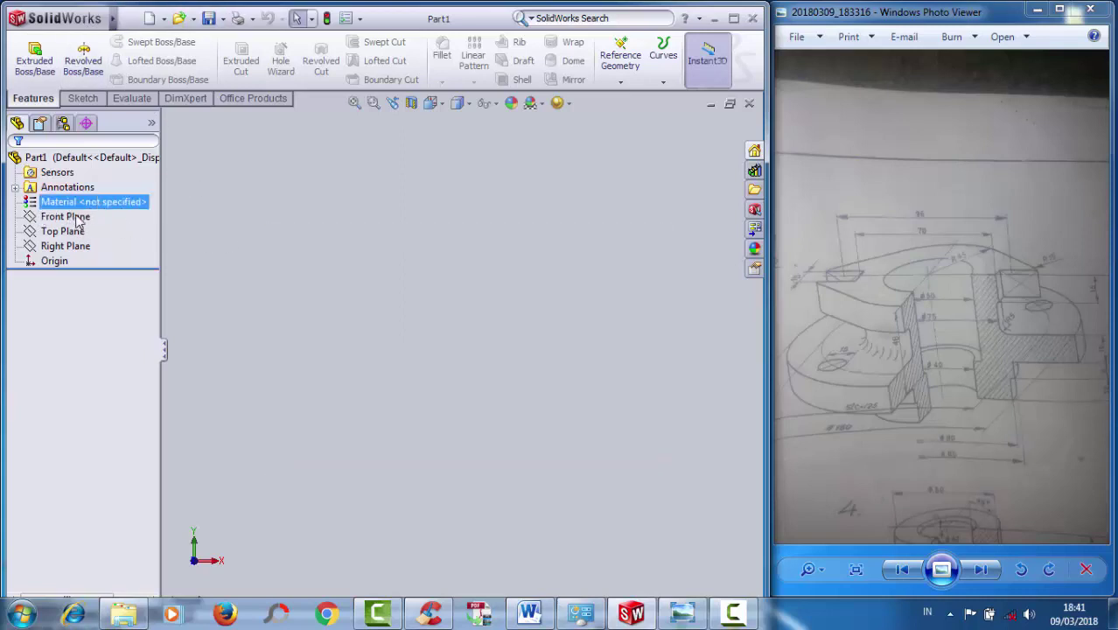
left_click(71, 219)
right_click(73, 223)
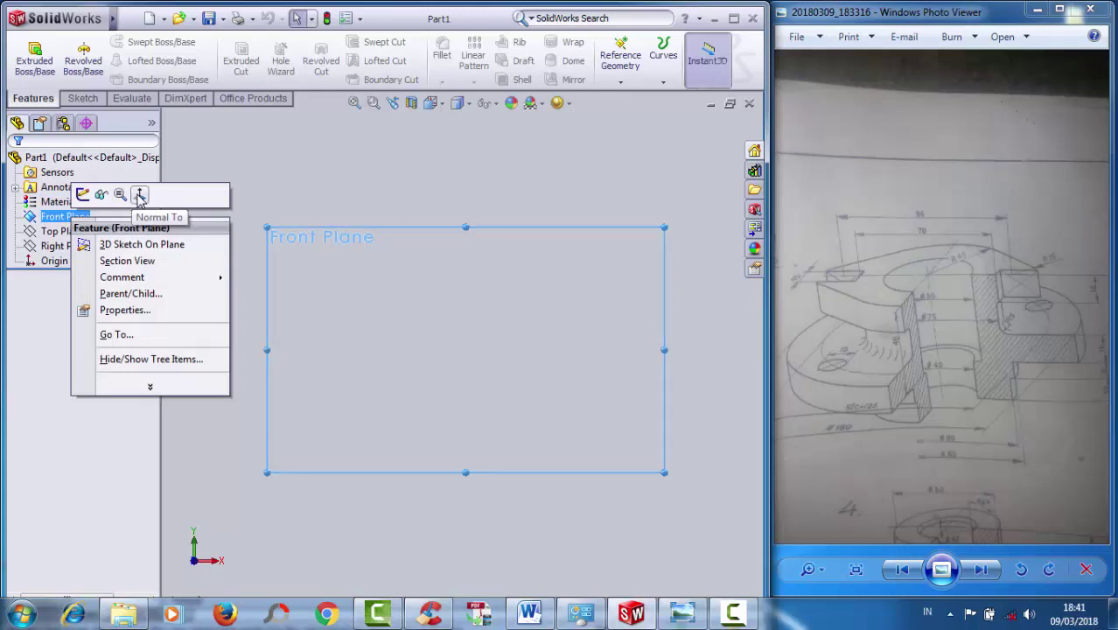
left_click(140, 196)
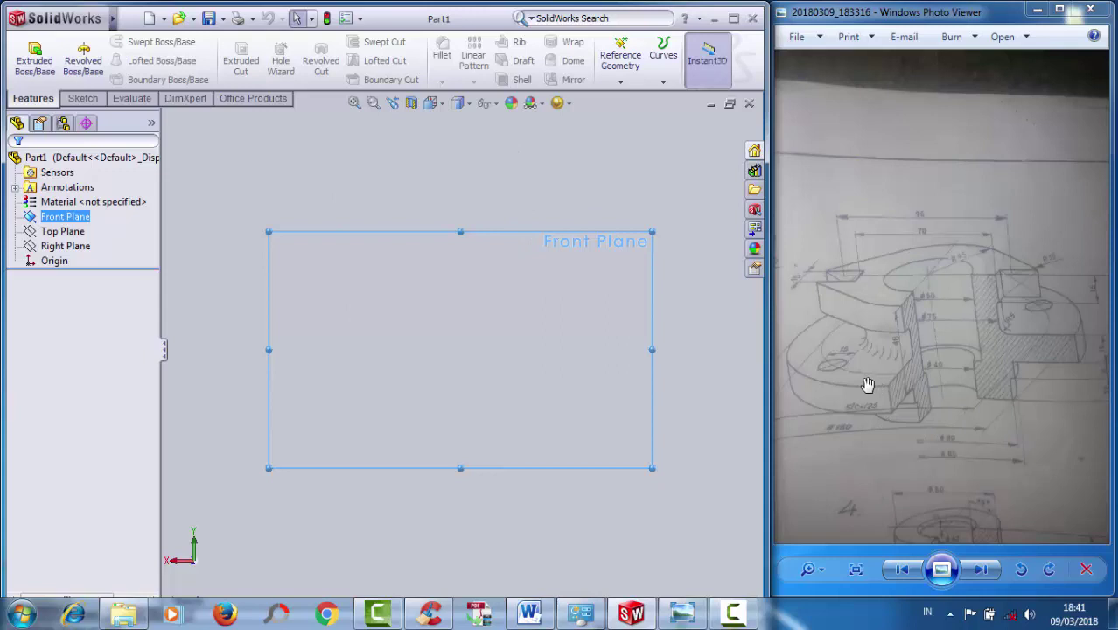
scroll(989, 269, "right", 2)
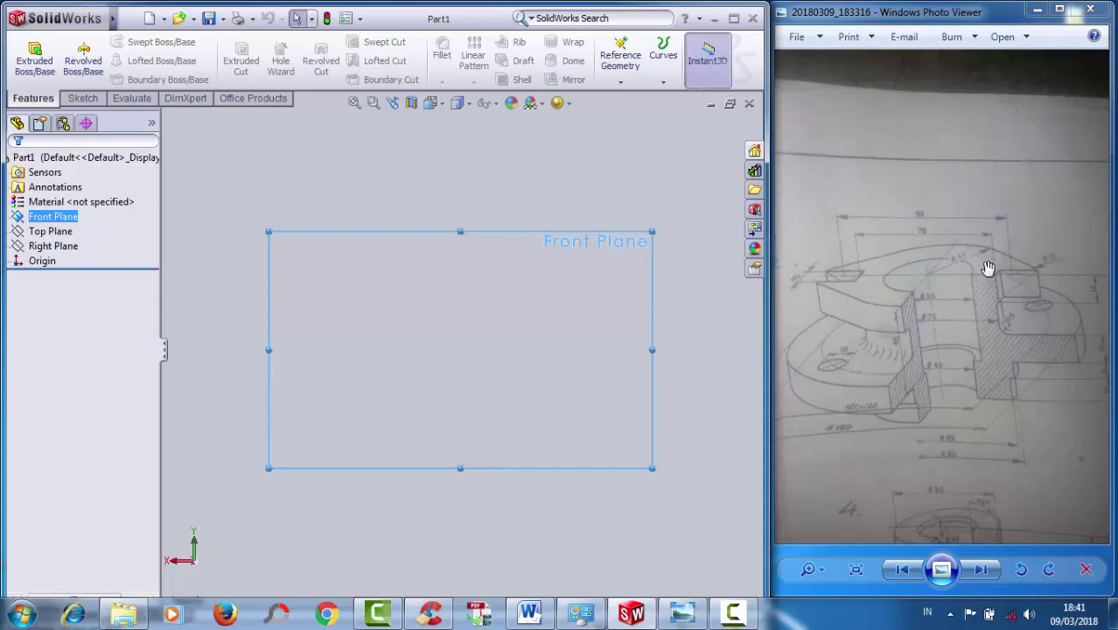
scroll(989, 399, "up", 1)
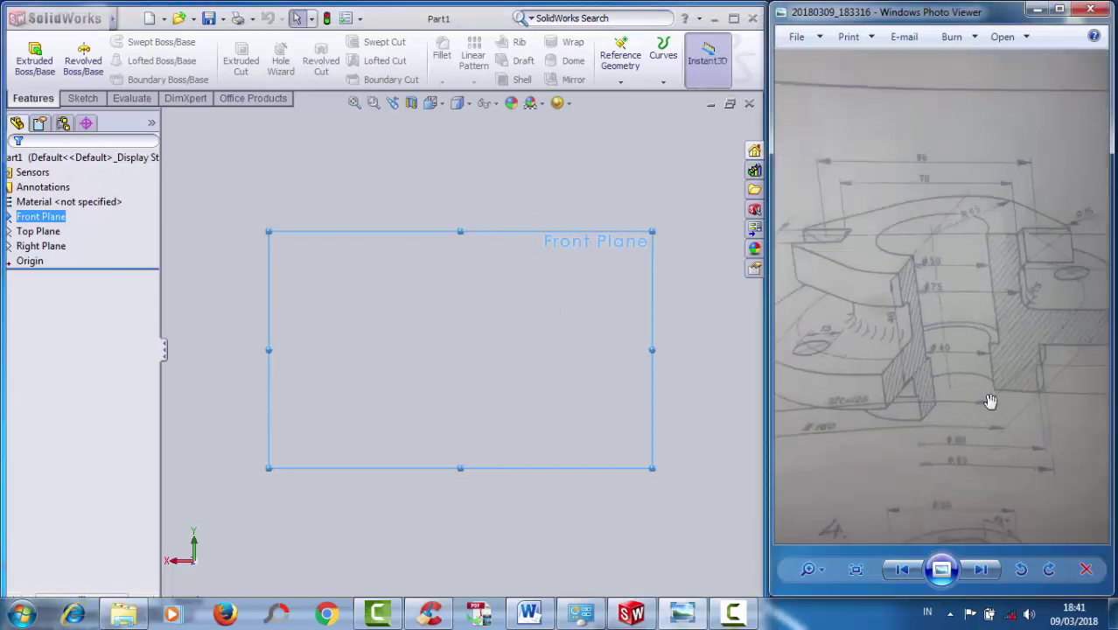
scroll(985, 399, "down", 1)
scroll(980, 398, "down", 1)
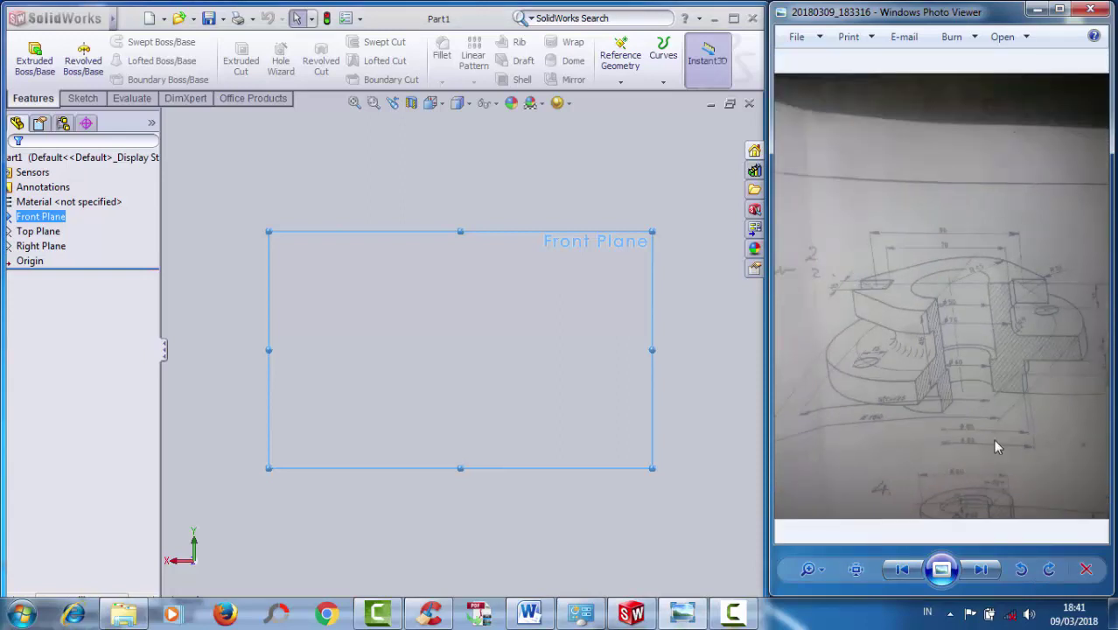
scroll(1015, 458, "up", 1)
scroll(919, 464, "up", 1)
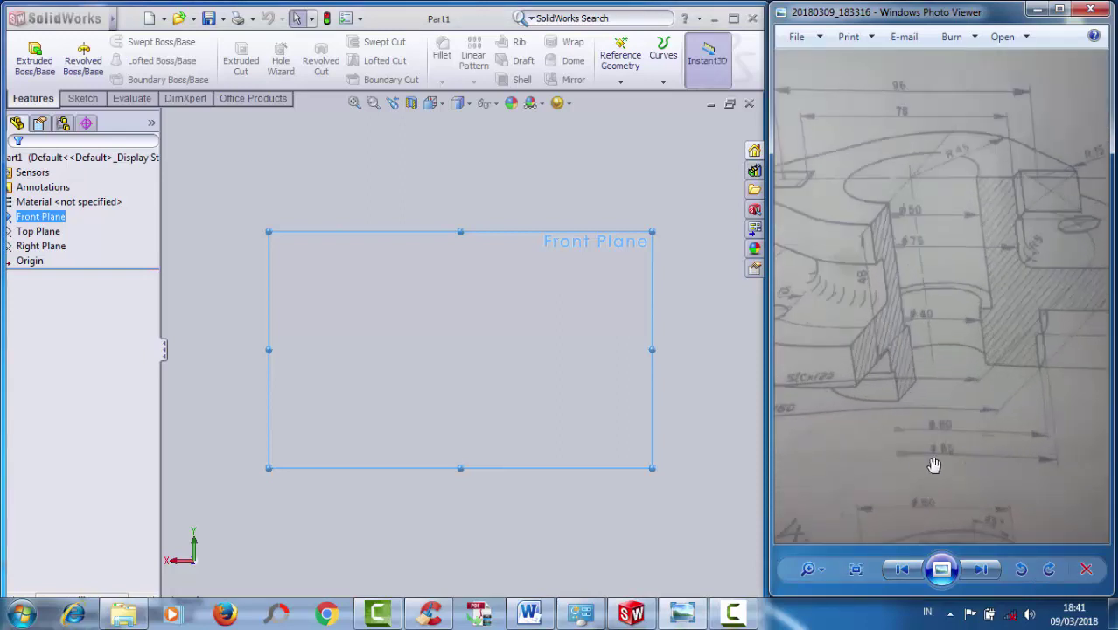
scroll(936, 464, "up", 1)
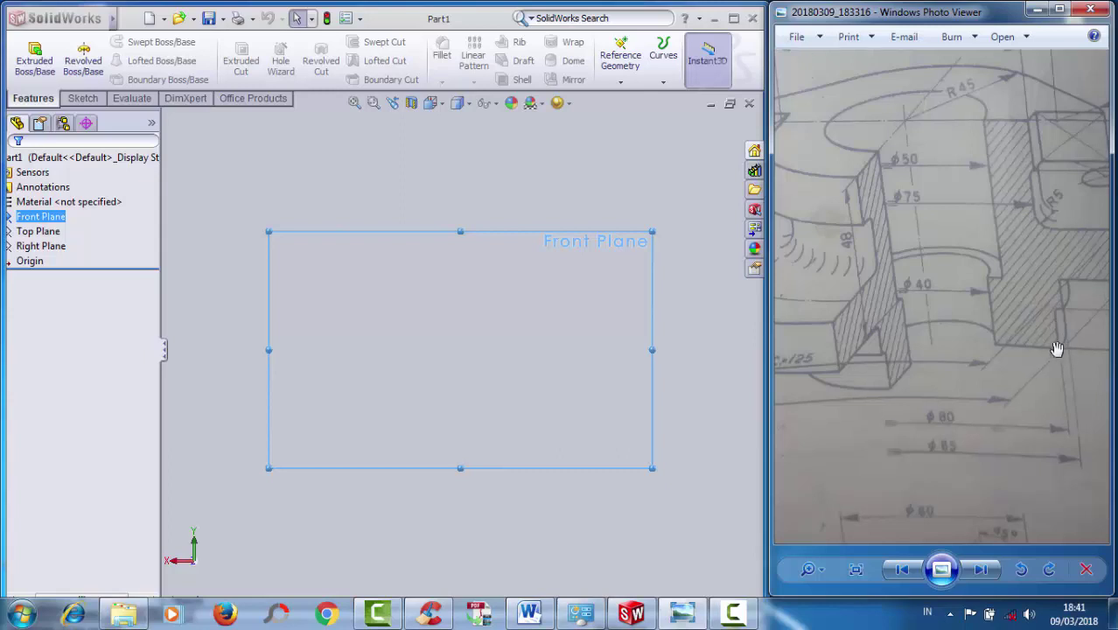
scroll(1015, 333, "down", 2)
scroll(1014, 332, "down", 2)
scroll(1015, 332, "down", 2)
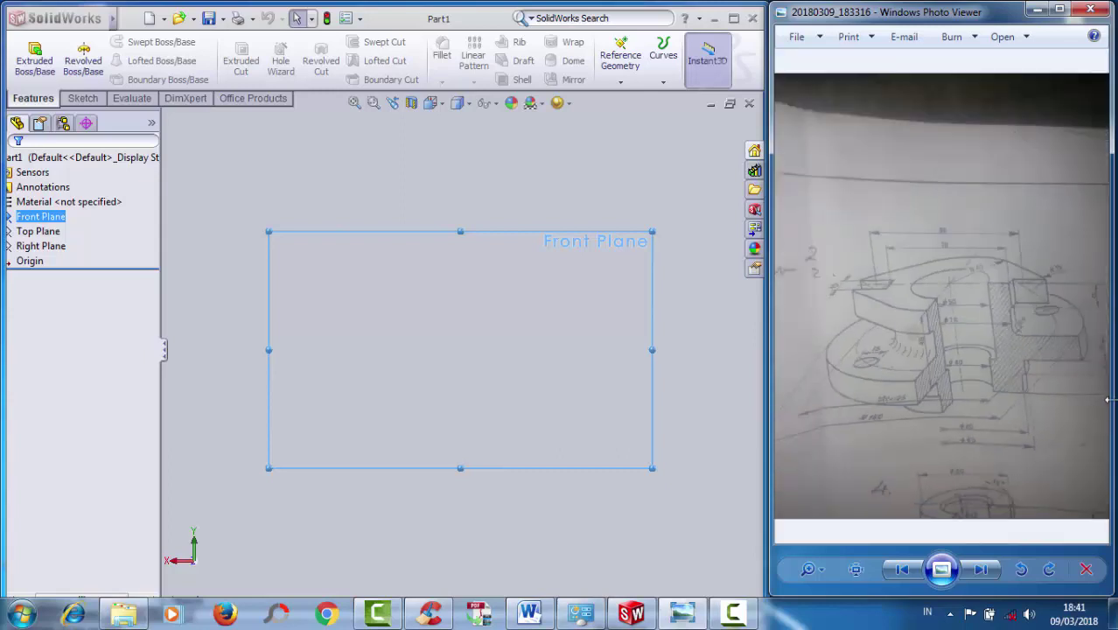
scroll(1090, 385, "up", 2)
scroll(1076, 380, "up", 1)
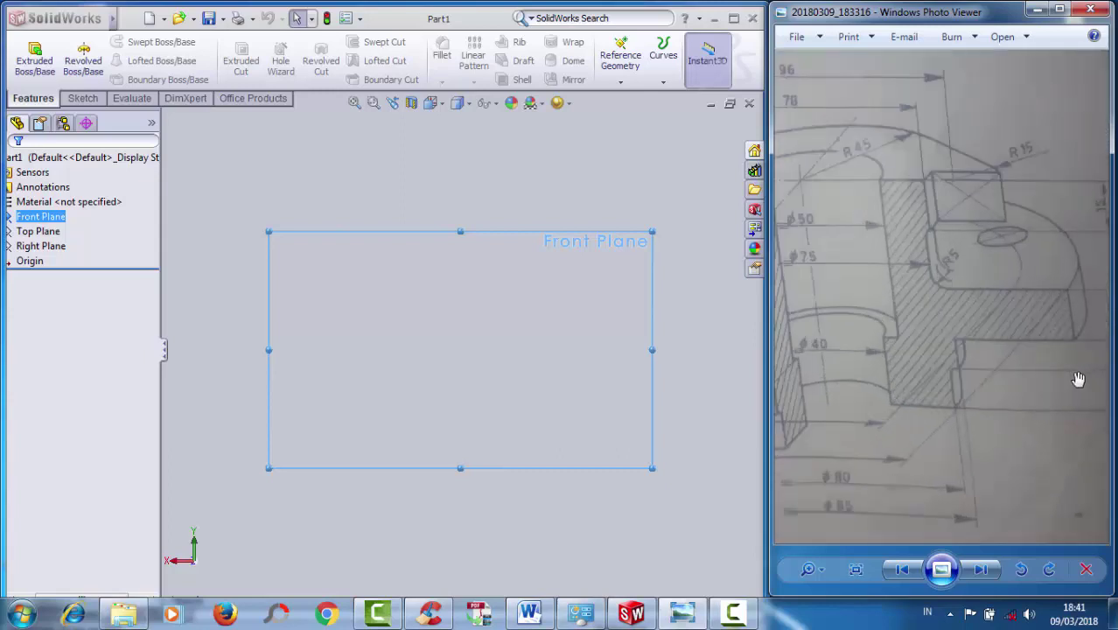
scroll(1050, 378, "up", 1)
scroll(927, 363, "down", 2)
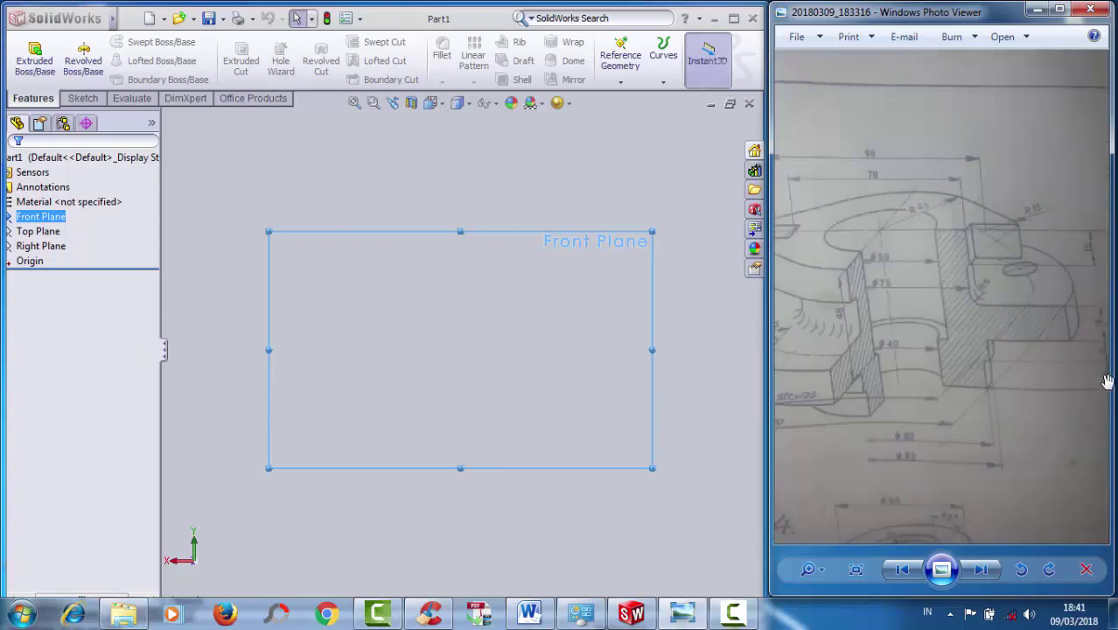
scroll(1106, 384, "up", 1)
scroll(1106, 384, "up", 1)
scroll(1106, 384, "up", 1)
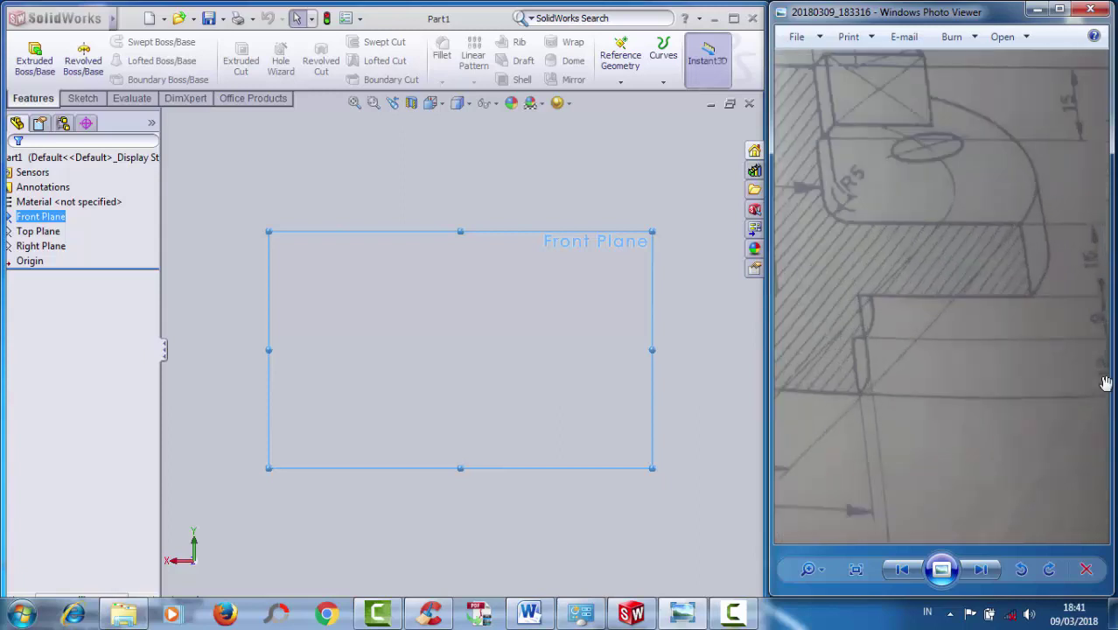
scroll(1106, 383, "up", 1)
scroll(1100, 376, "down", 1)
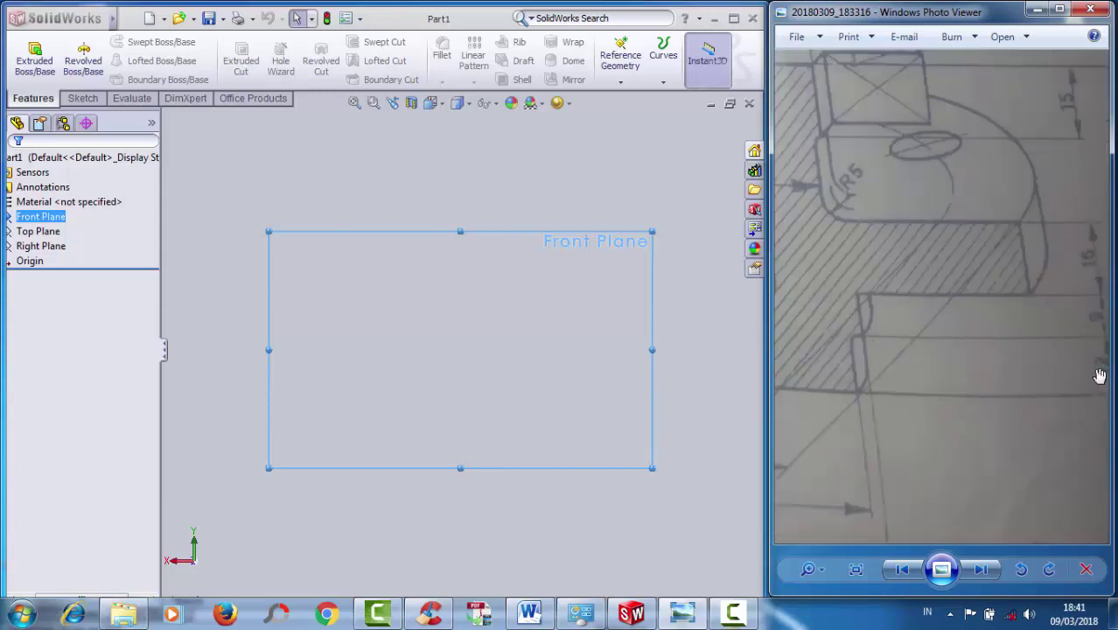
scroll(1100, 376, "down", 1)
scroll(1033, 389, "down", 1)
scroll(969, 400, "down", 1)
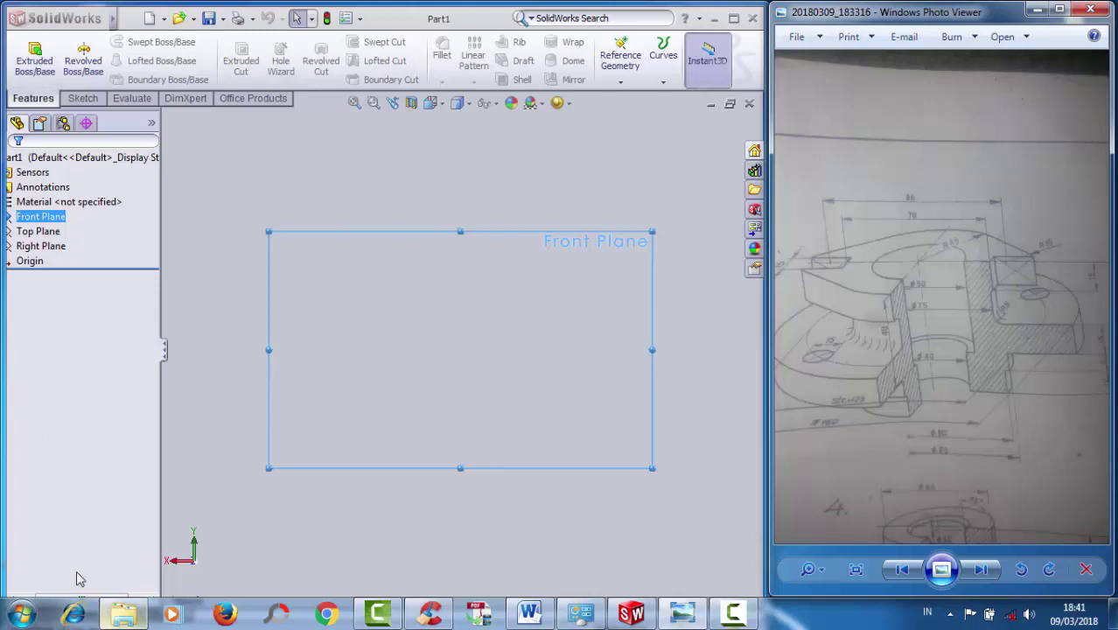
- Draw a circle of radius about 31.39 at the origin and exit the sketch as Sketch1
left_click_drag(65, 597, 26, 598)
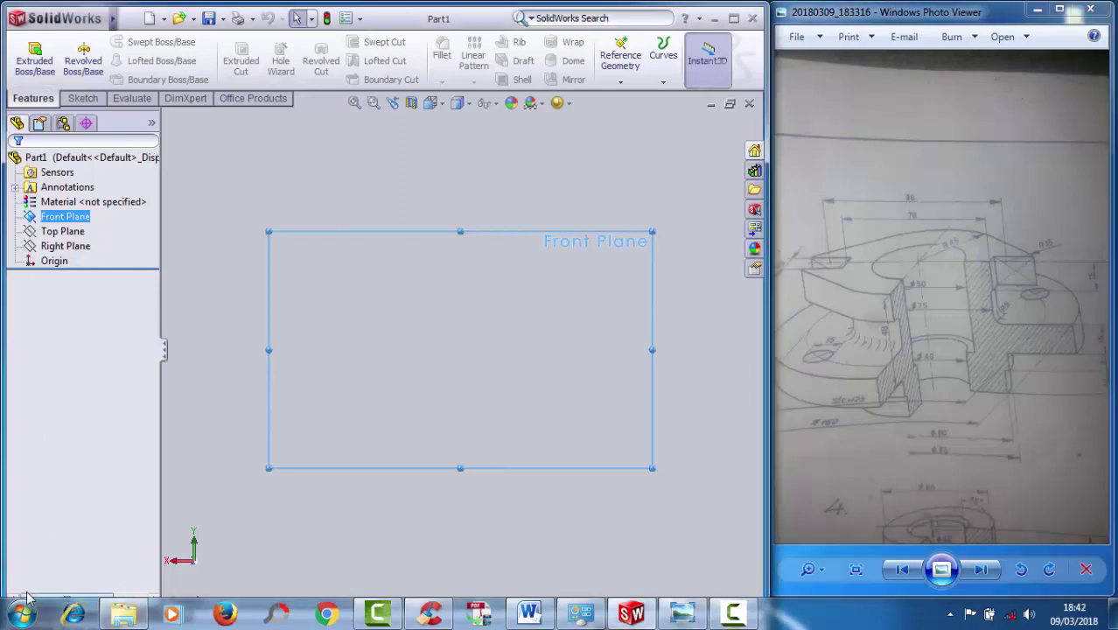
left_click(82, 99)
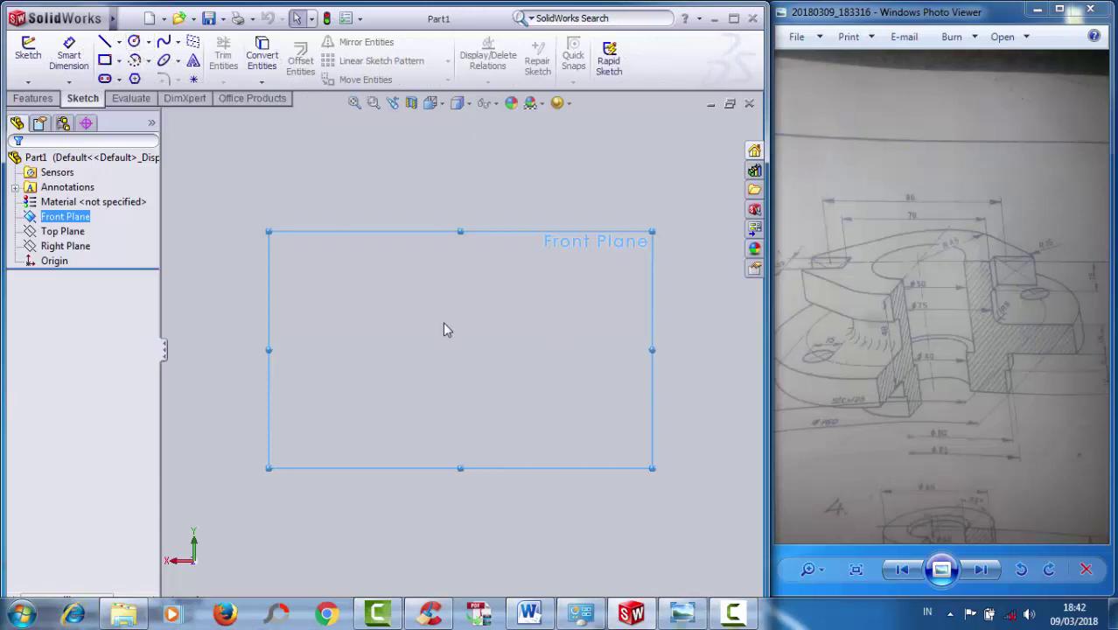
left_click(134, 41)
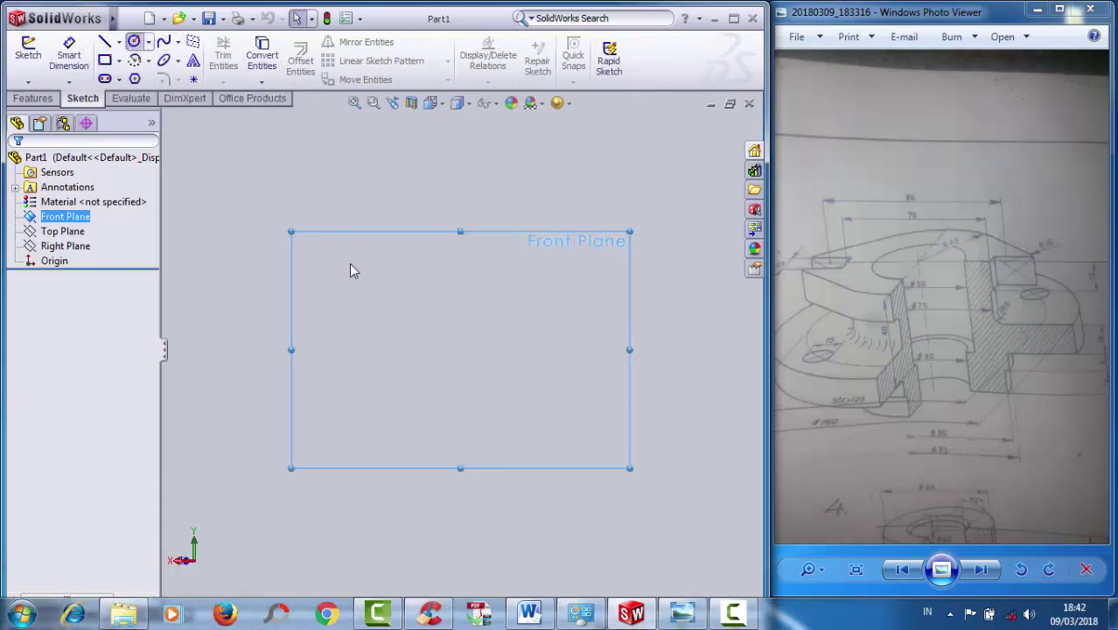
left_click(465, 350)
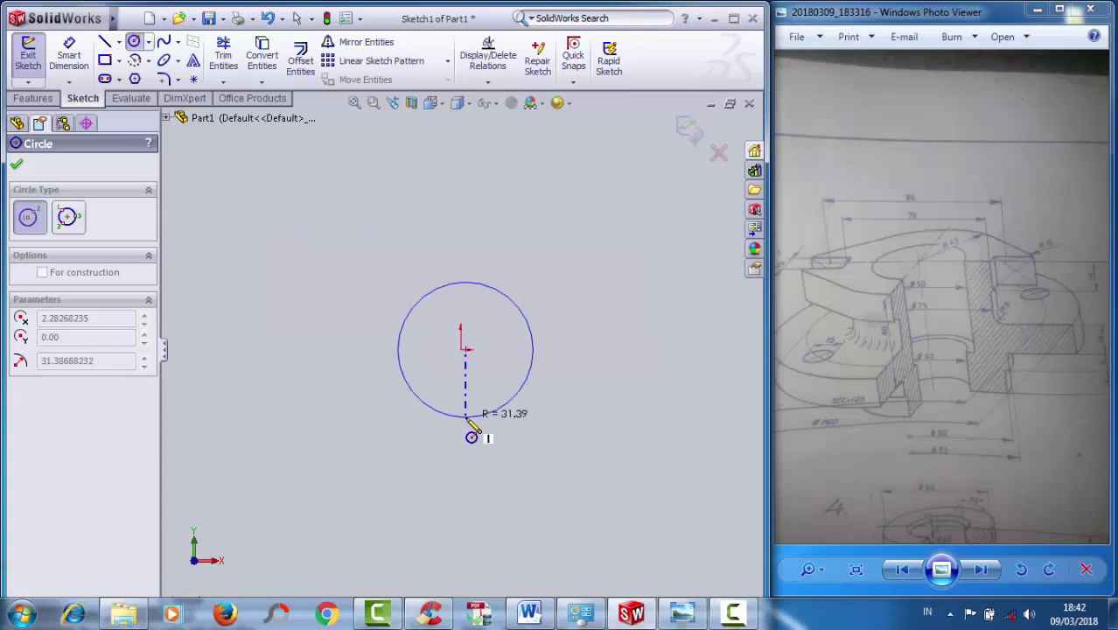
left_click(466, 417)
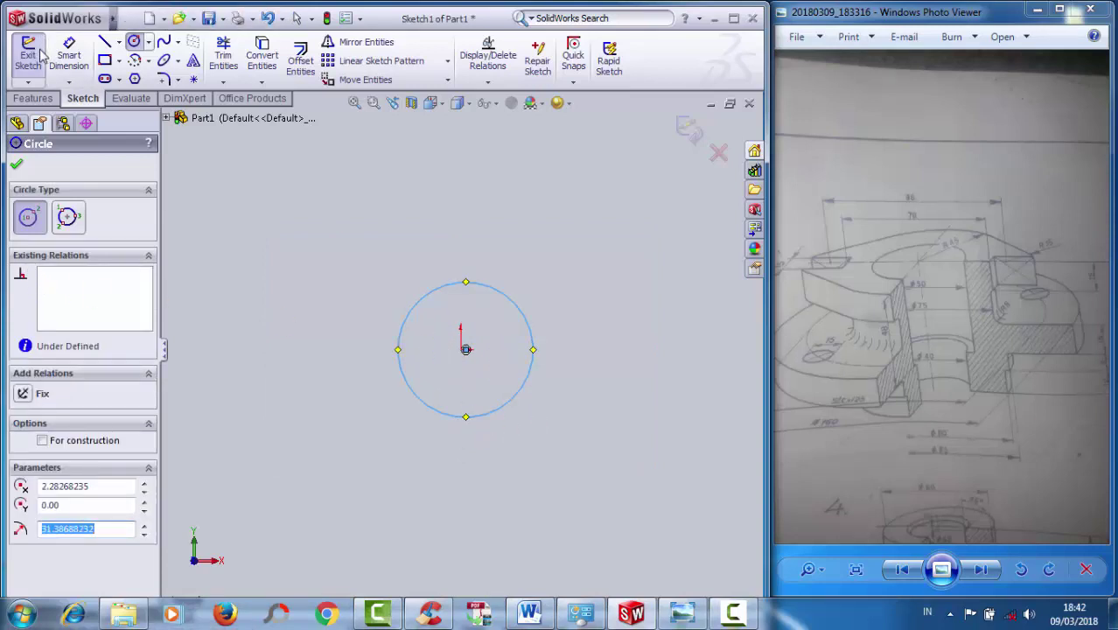
key("Escape")
key("ctrl+b")
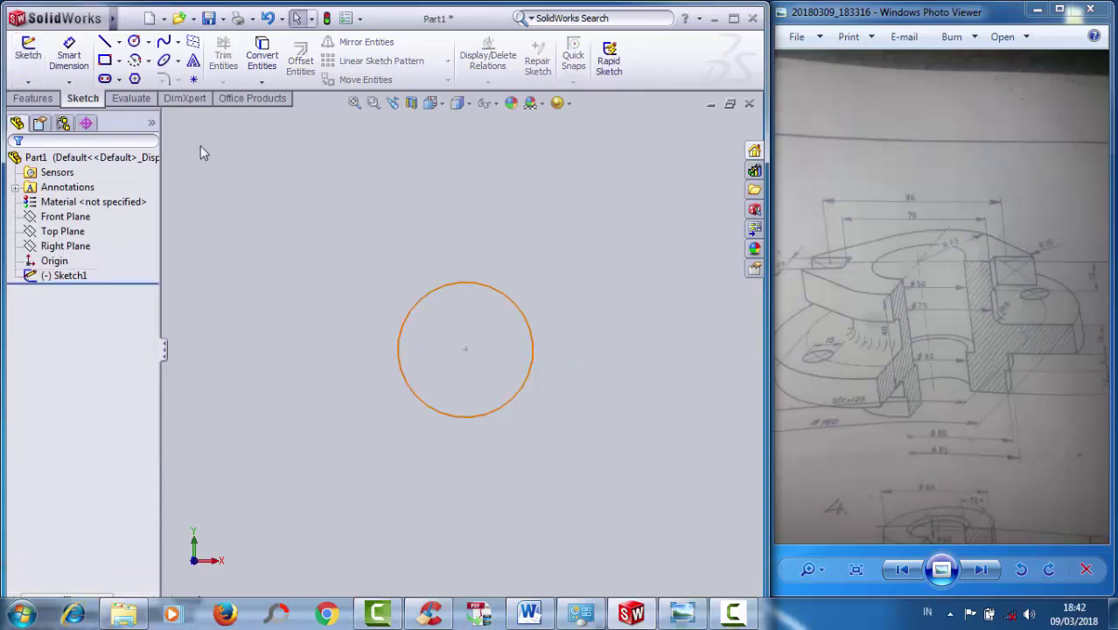
- Give the Sketch1 circle an 80 mm diameter dimension with Smart Dimension
left_click(28, 48)
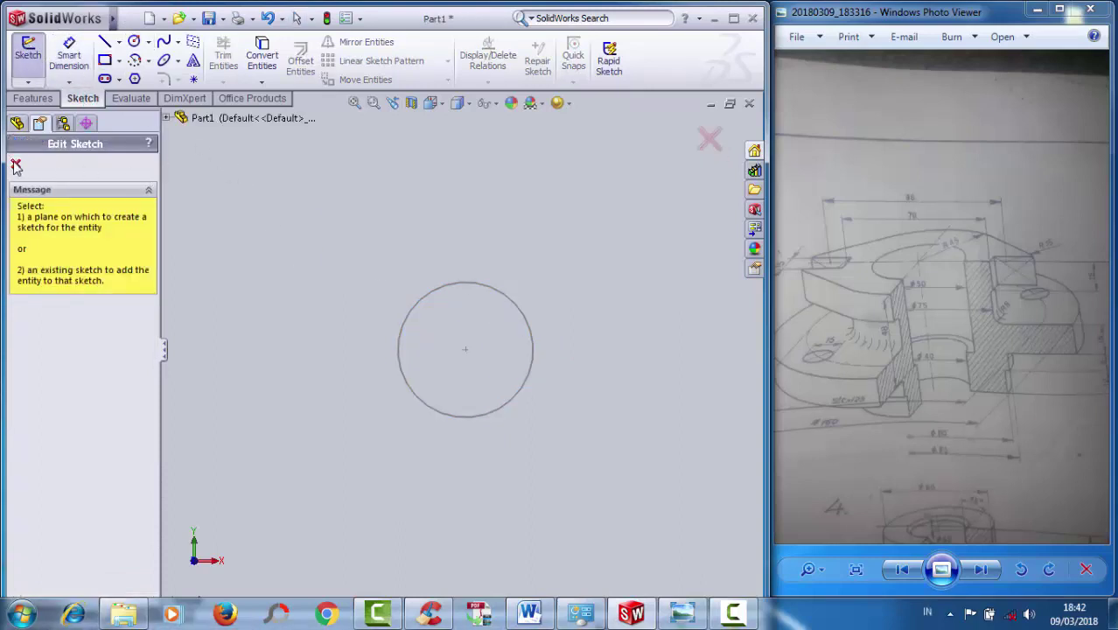
left_click(16, 165)
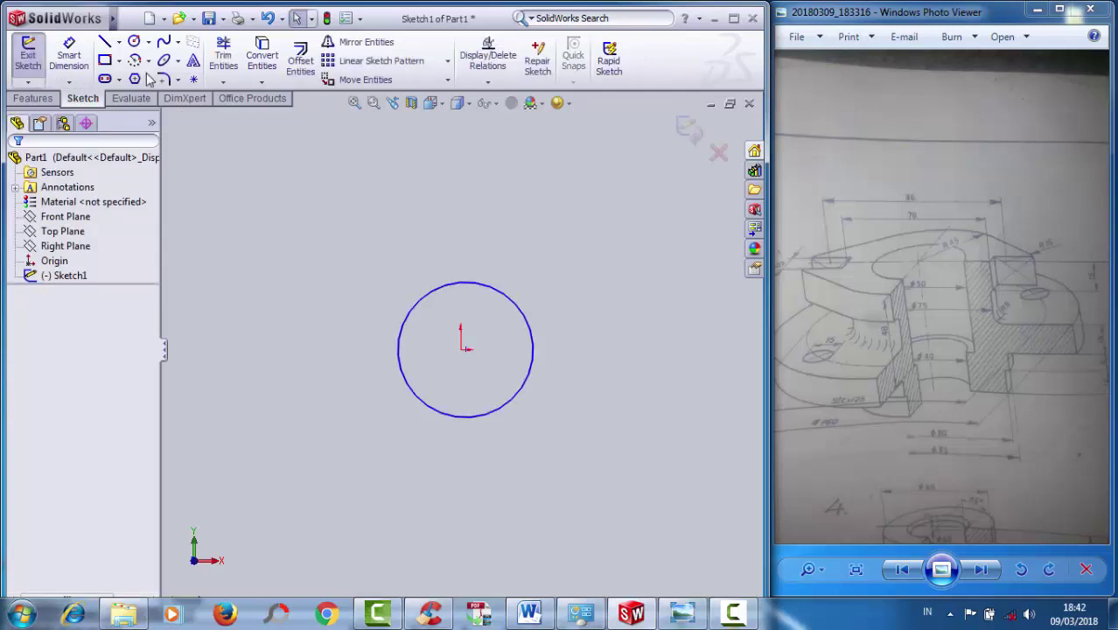
left_click(69, 51)
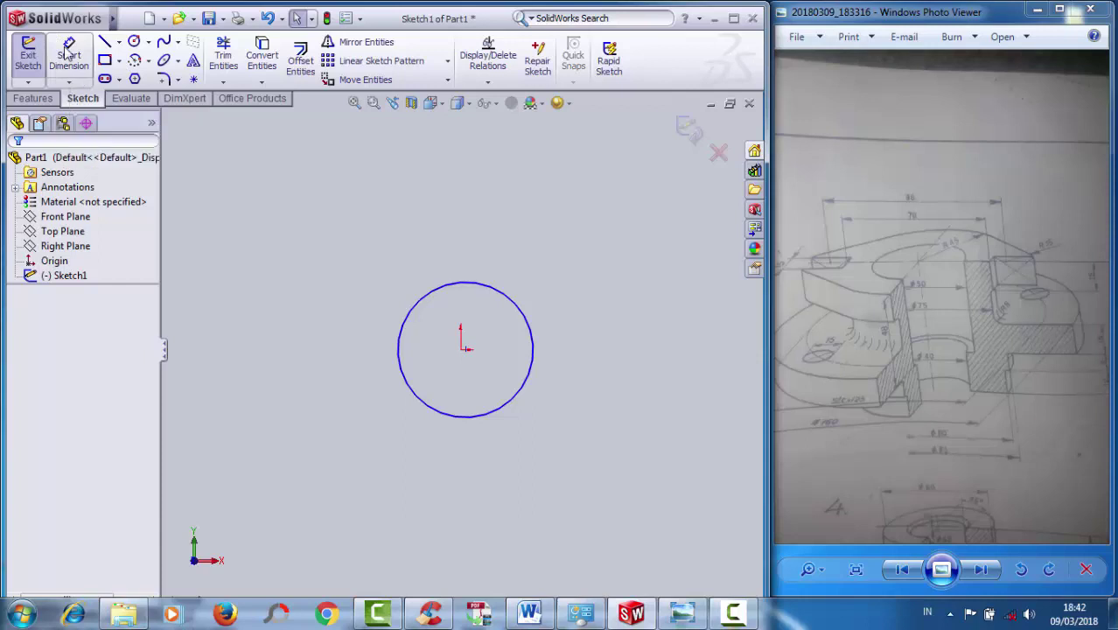
left_click(552, 280)
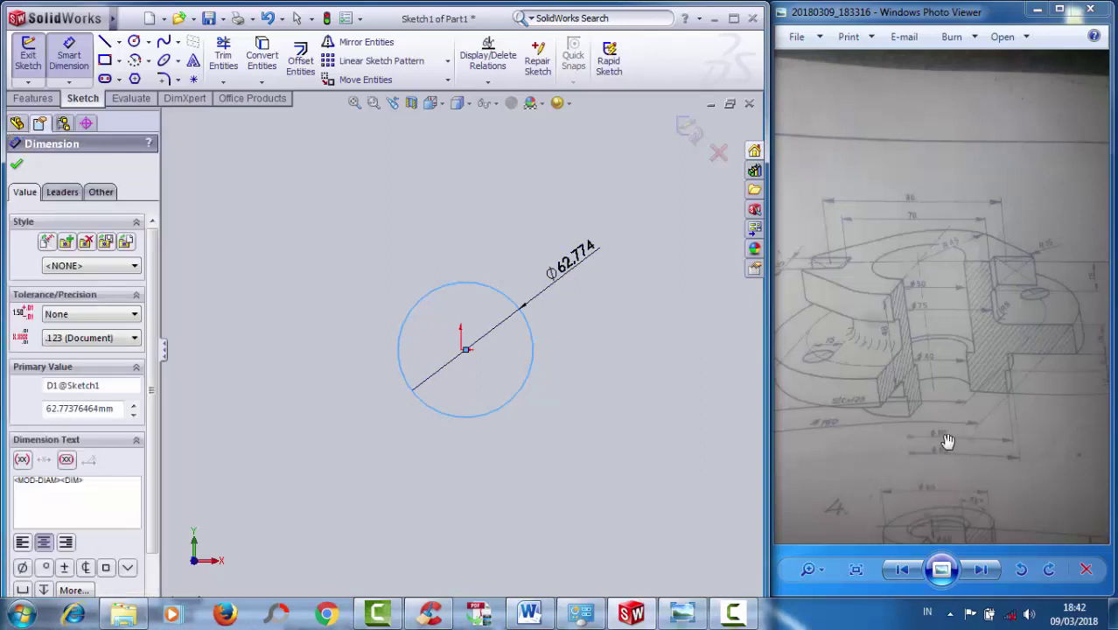
left_click(506, 244)
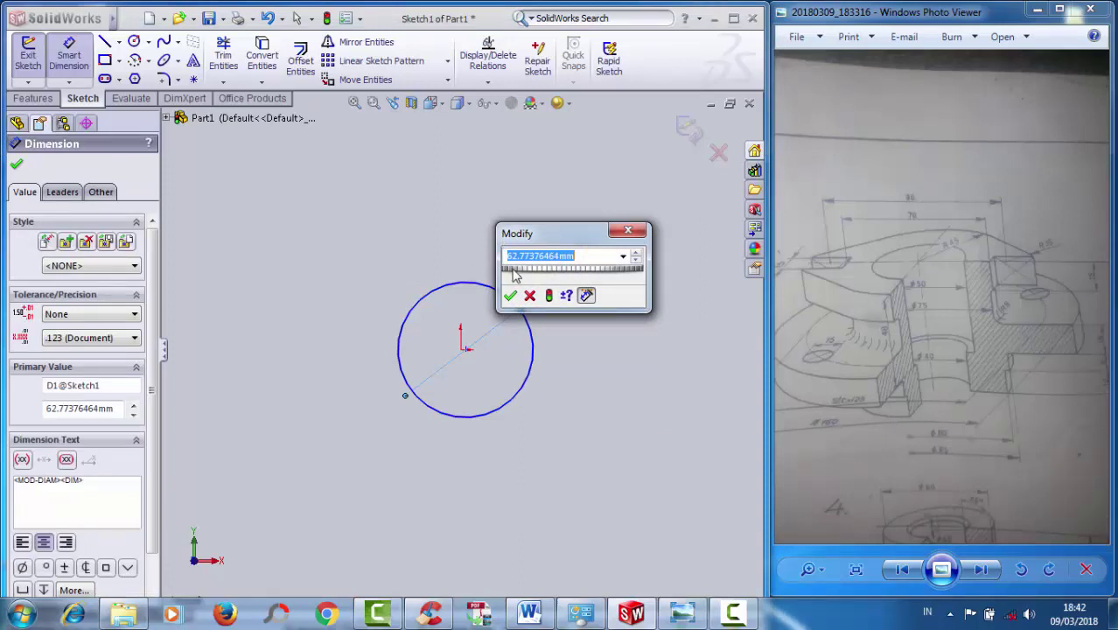
type("80")
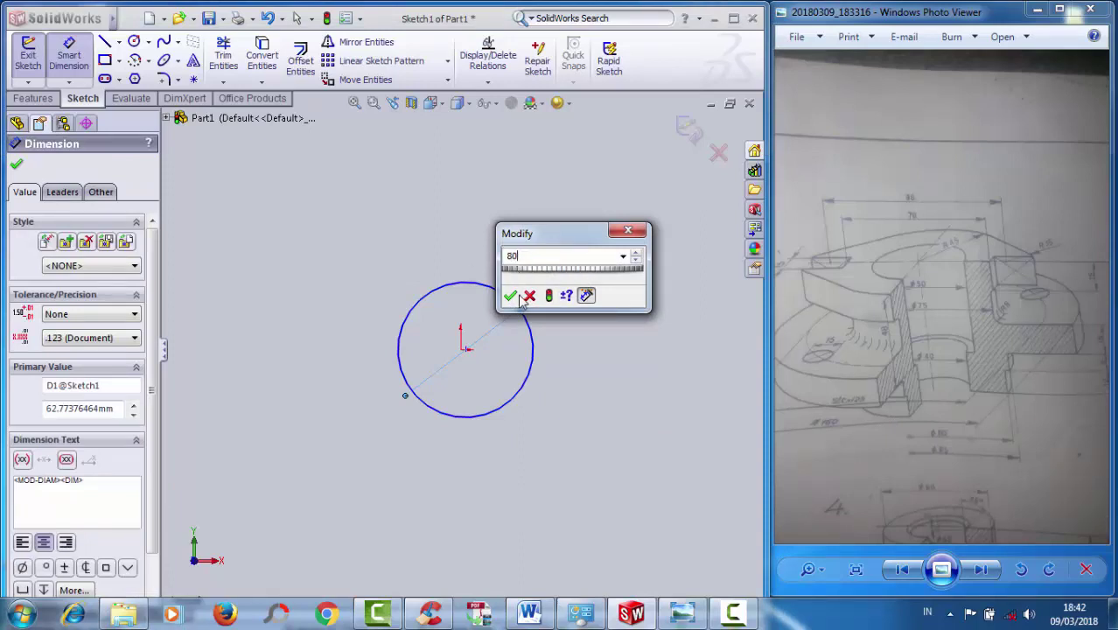
left_click(511, 297)
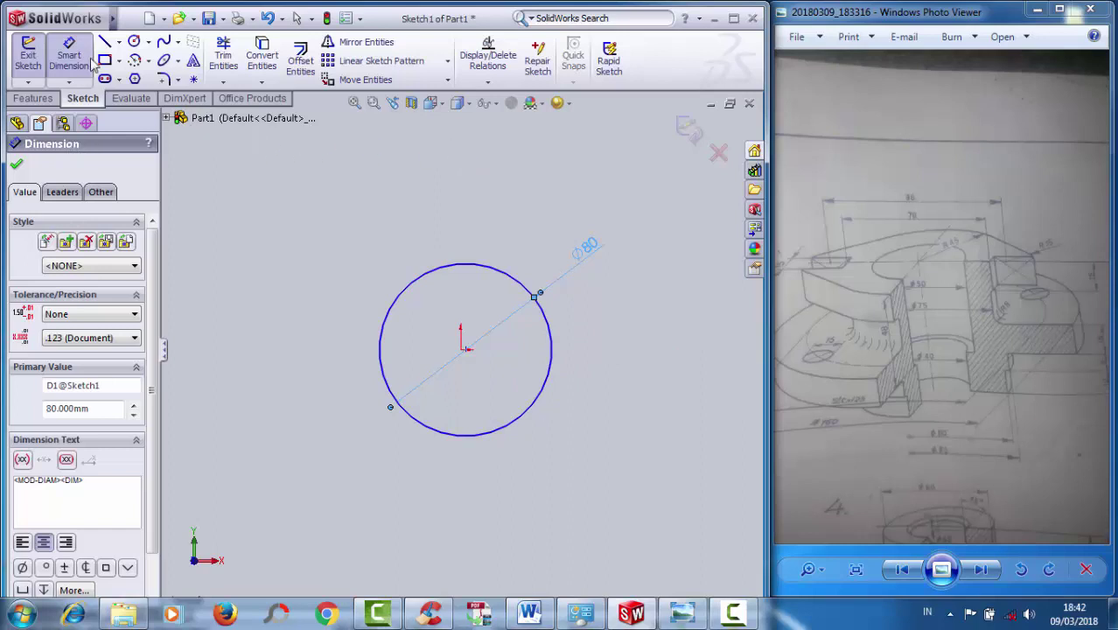
- Extrude the 80 mm circle 12 mm into Boss-Extrude1 and select the disc's front face
left_click(33, 98)
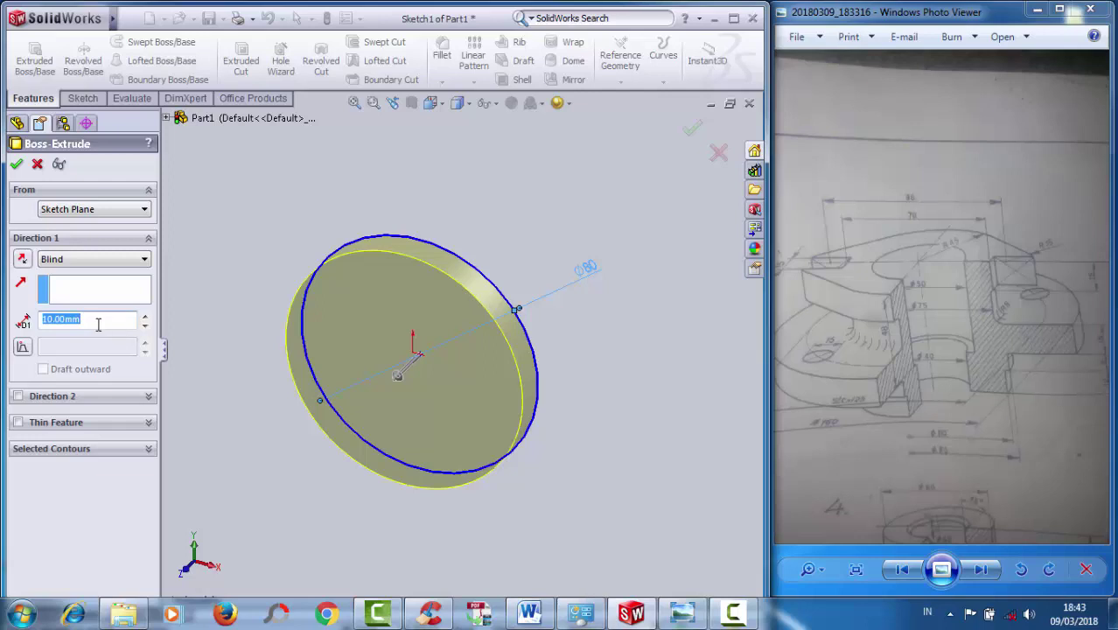
type("12")
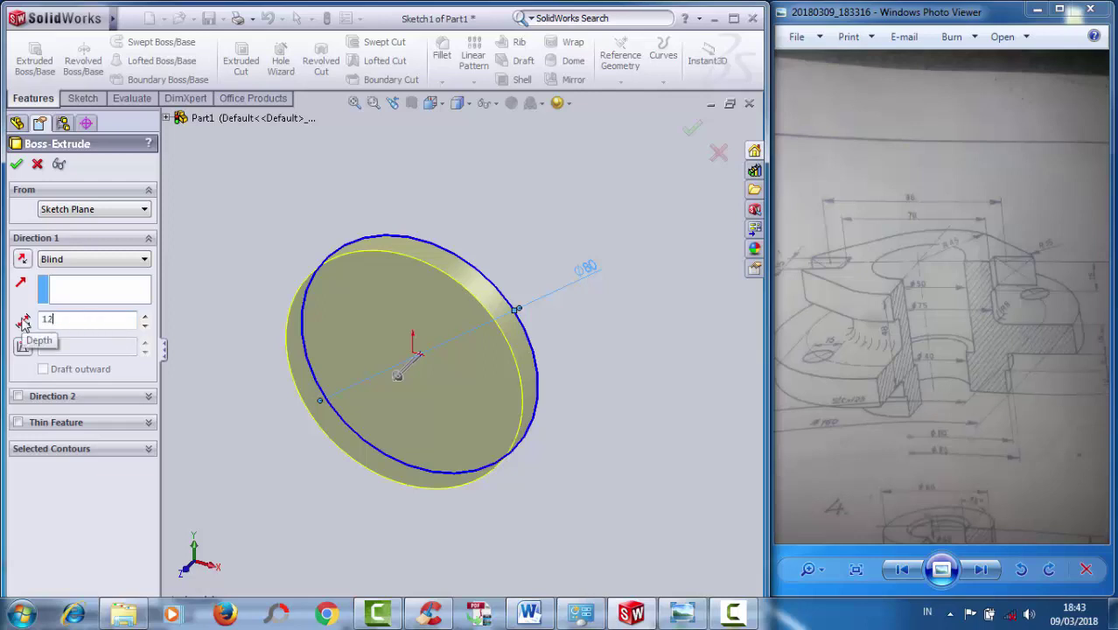
key("Return")
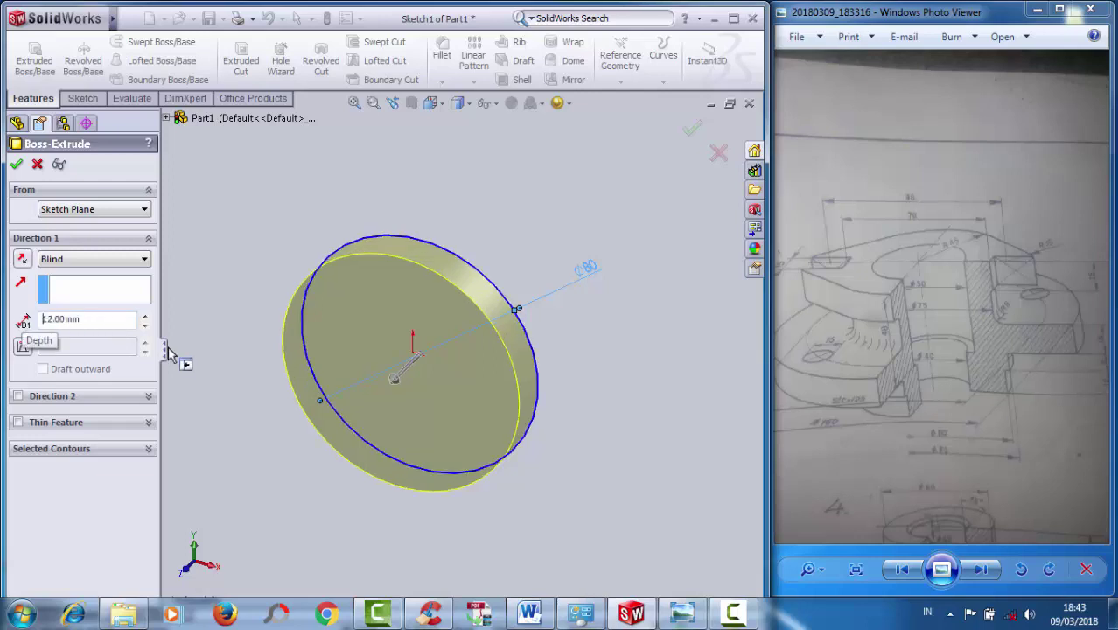
left_click(16, 163)
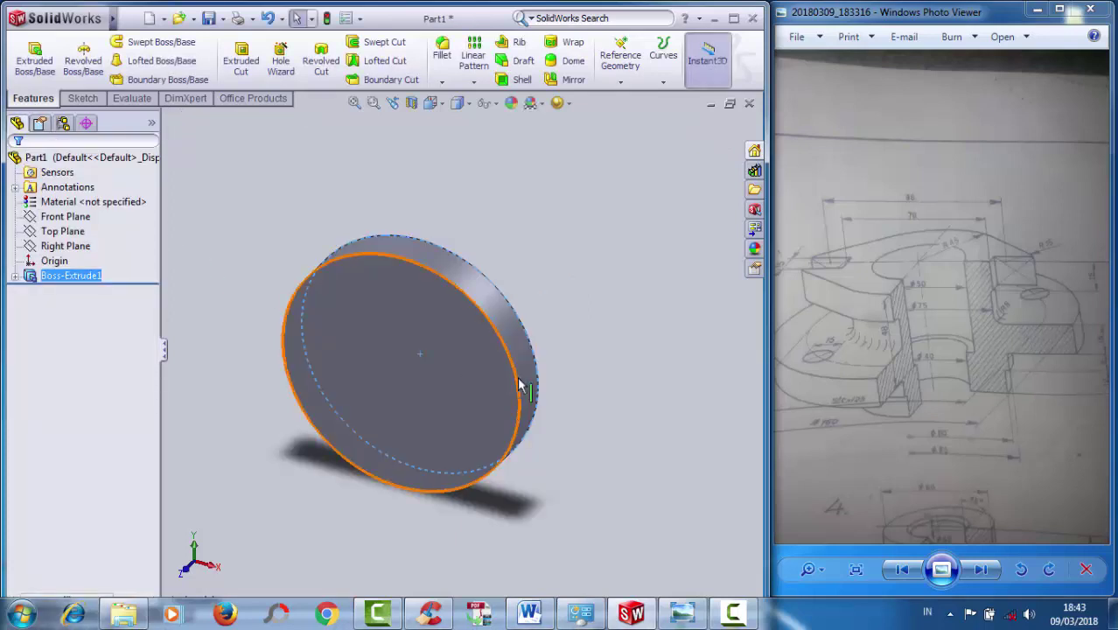
left_click(389, 385)
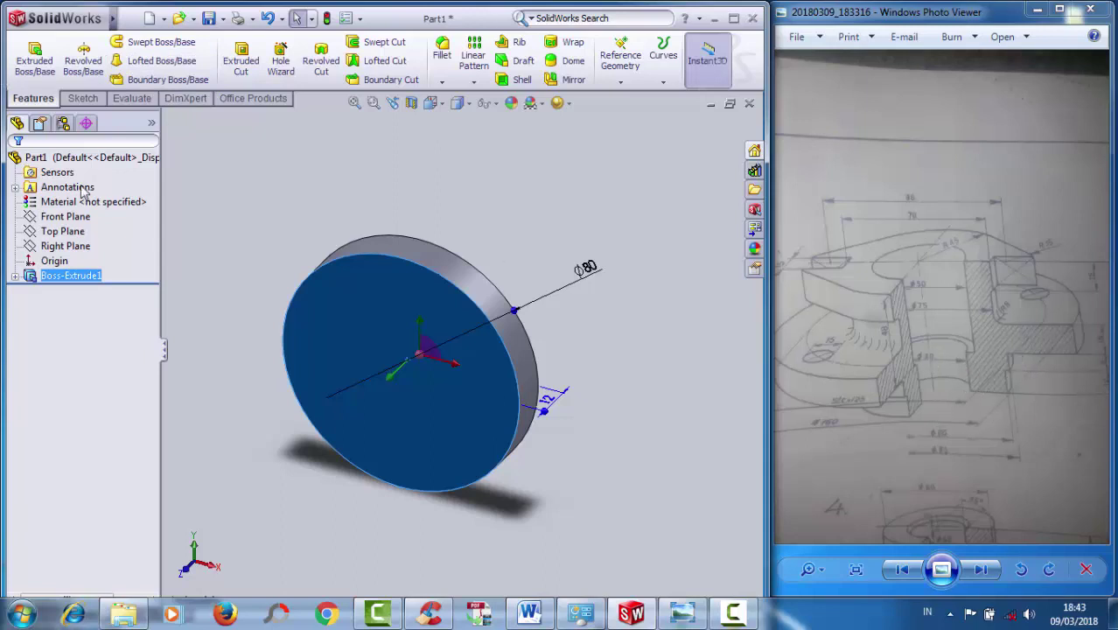
- Sketch a circle of radius about 57.12 centred on the origin on the disc face
left_click(83, 99)
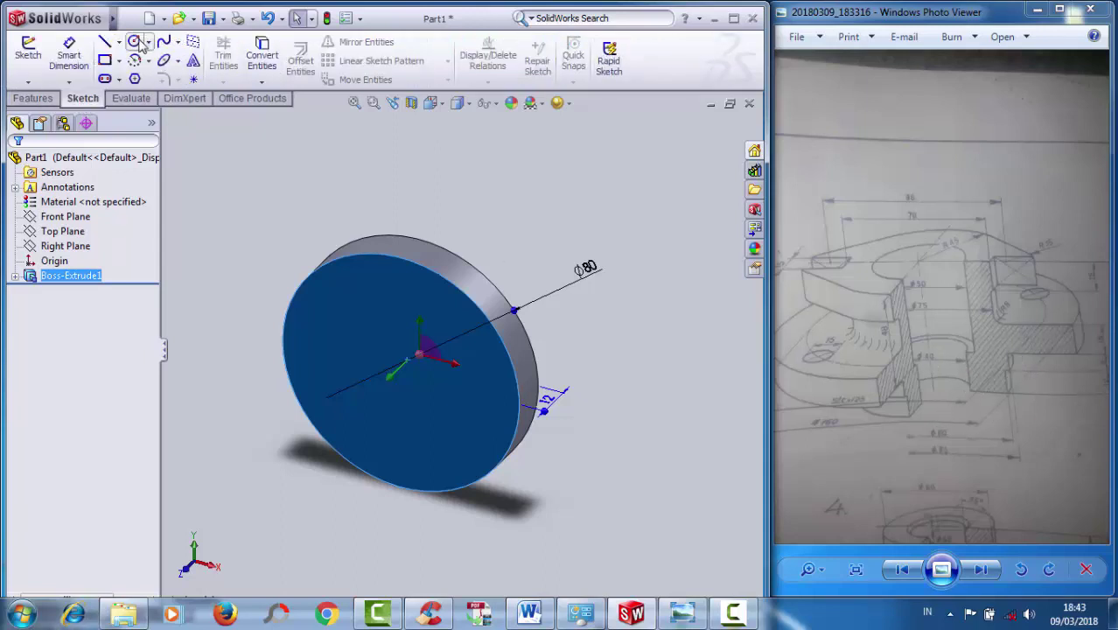
left_click(415, 374)
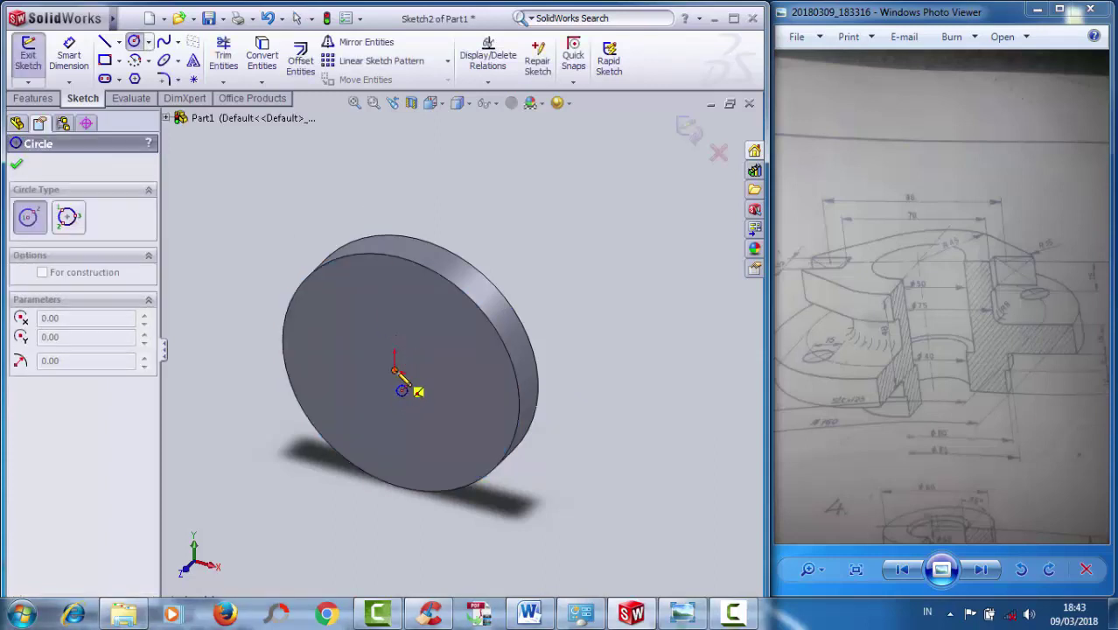
left_click(400, 353)
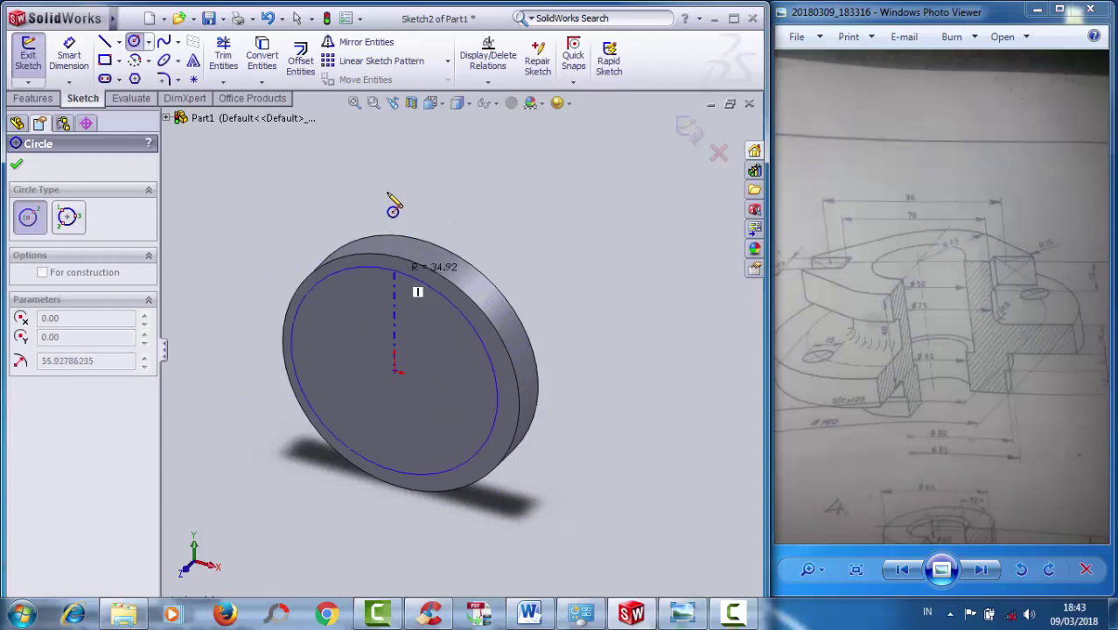
left_click(410, 181)
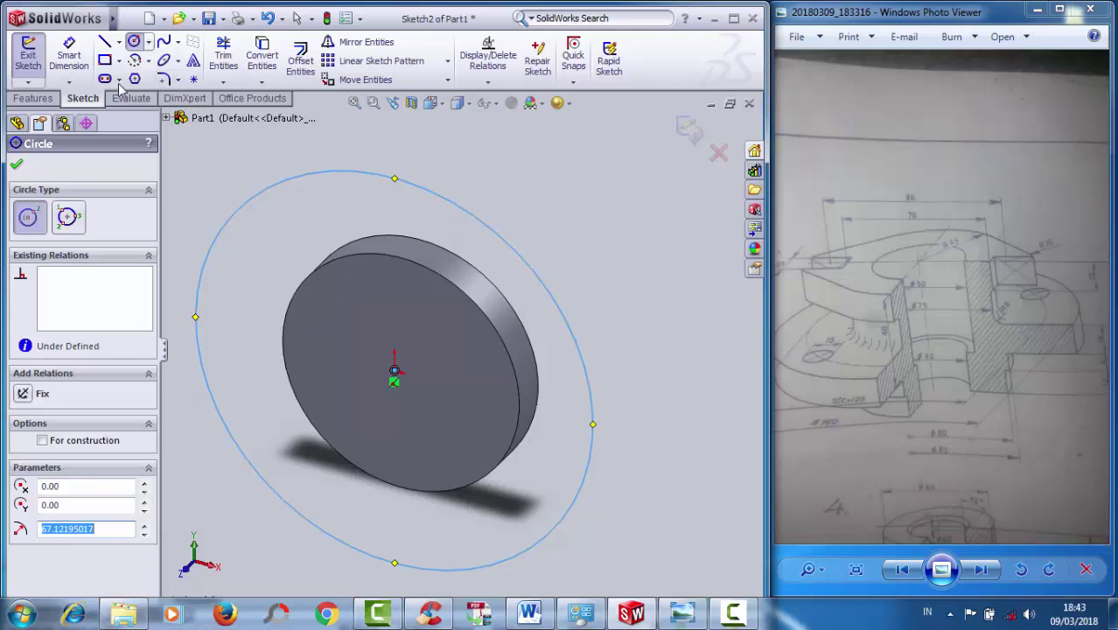
left_click(72, 54)
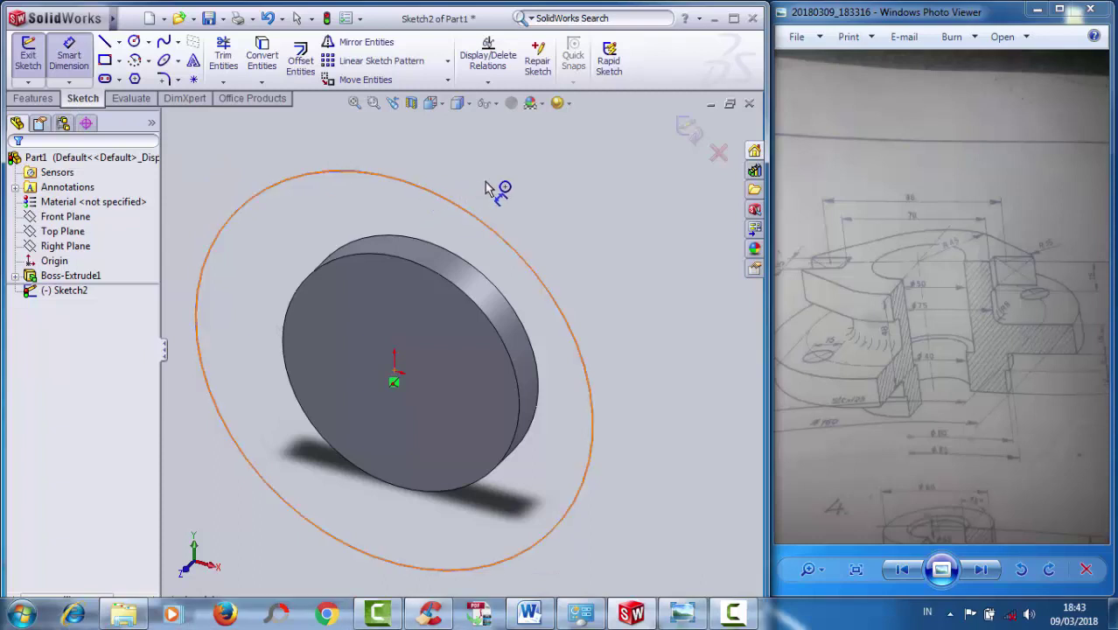
- Dimension the Sketch2 circle's diameter as 85 mm
left_click(511, 184)
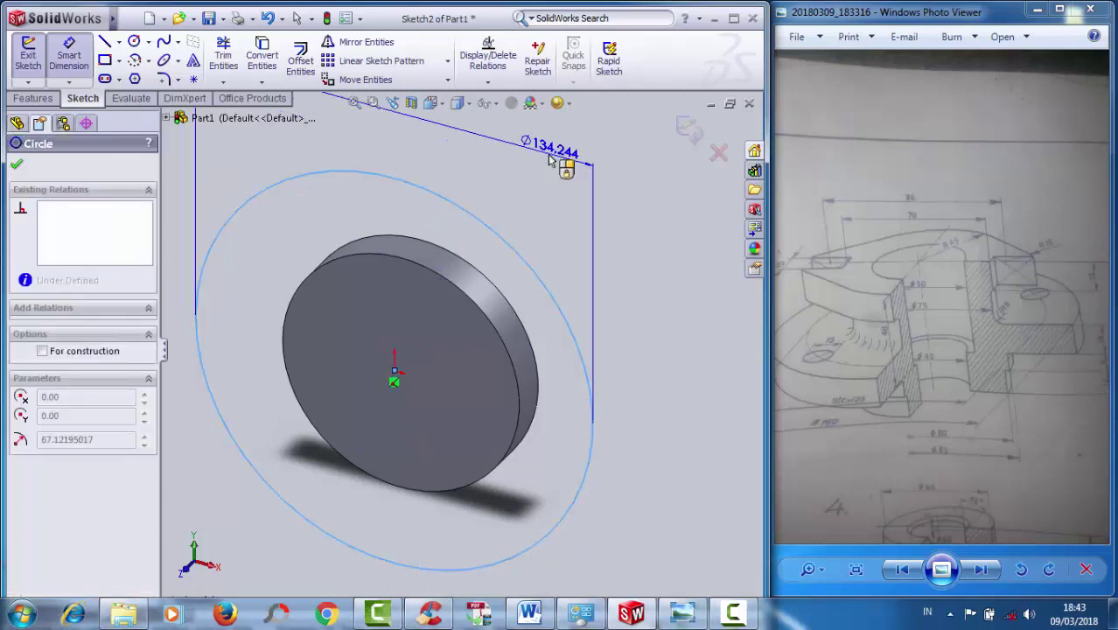
left_click(532, 169)
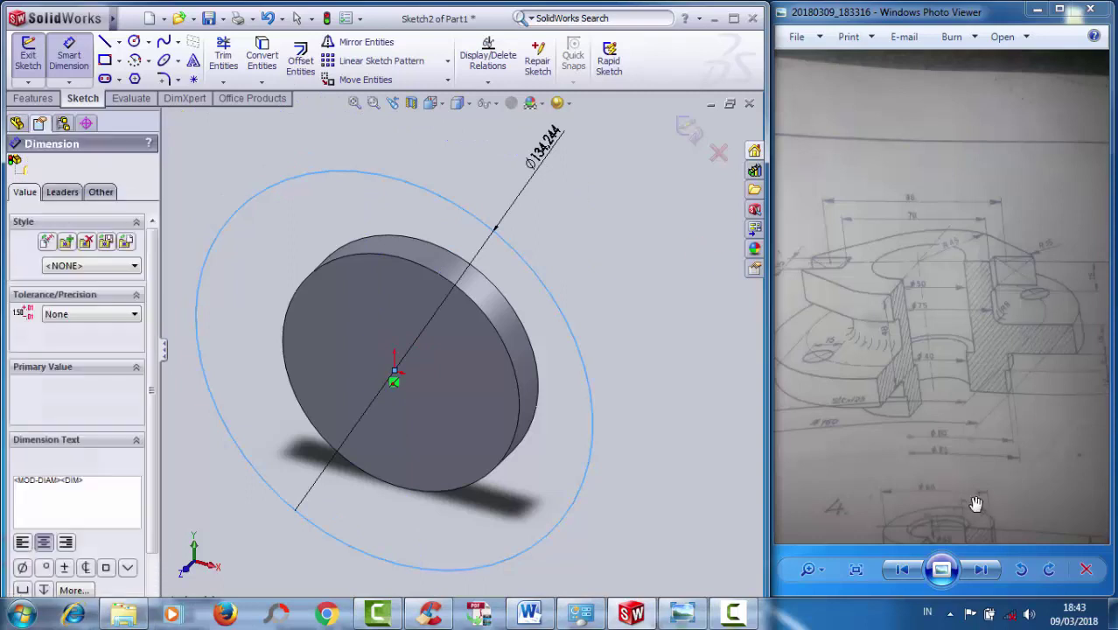
left_click(654, 307)
type("5")
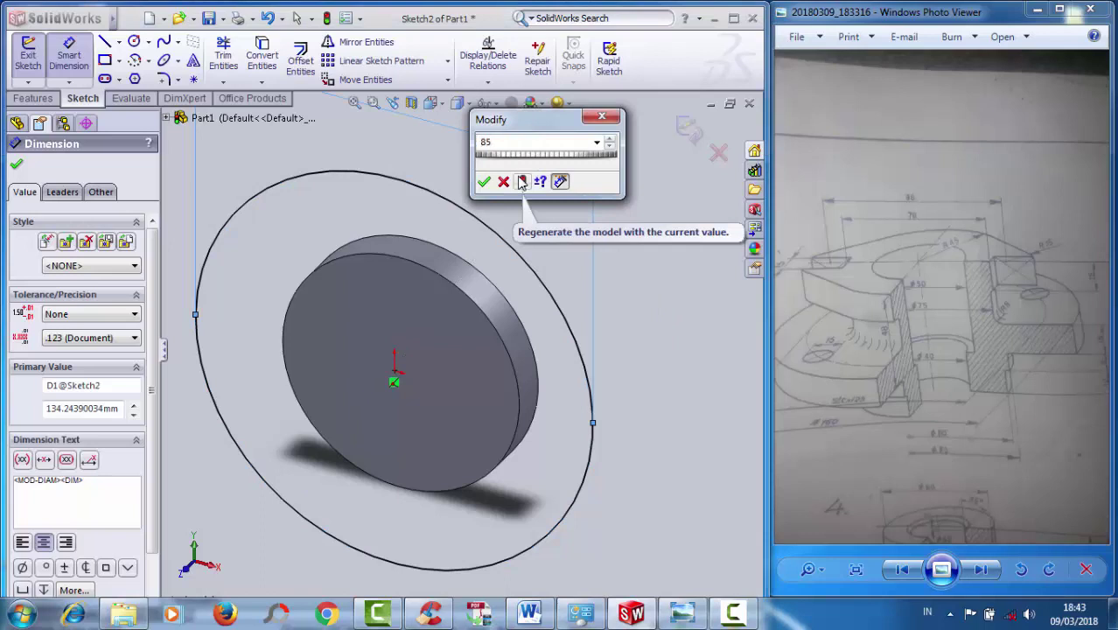
left_click(486, 184)
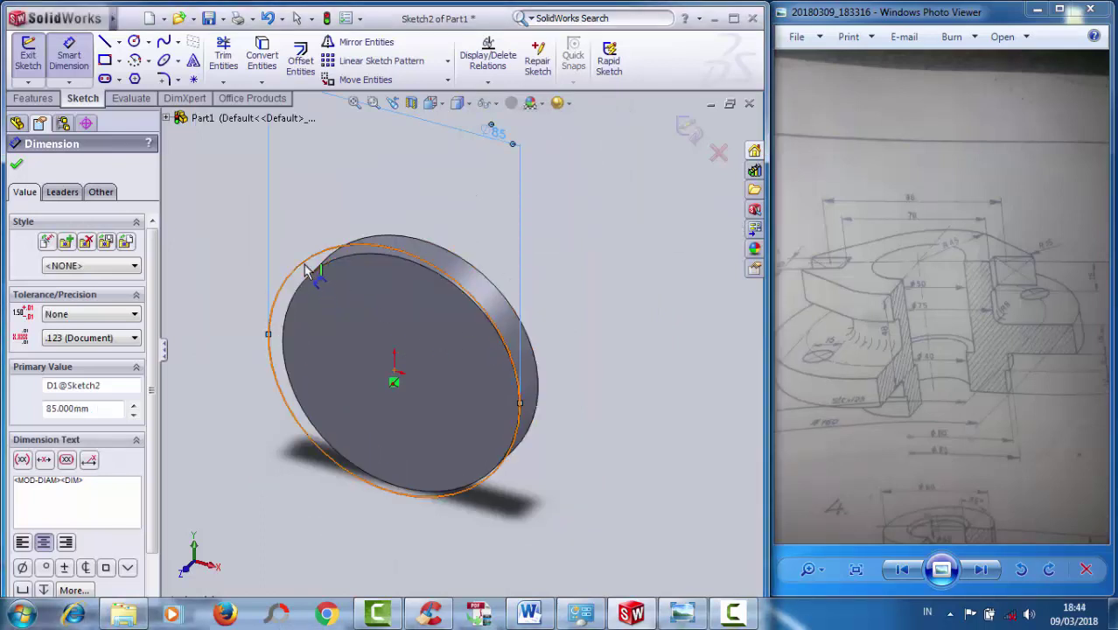
- Start an Extruded Boss/Base on the 85 mm circle and check the reference drawing photo
left_click(32, 99)
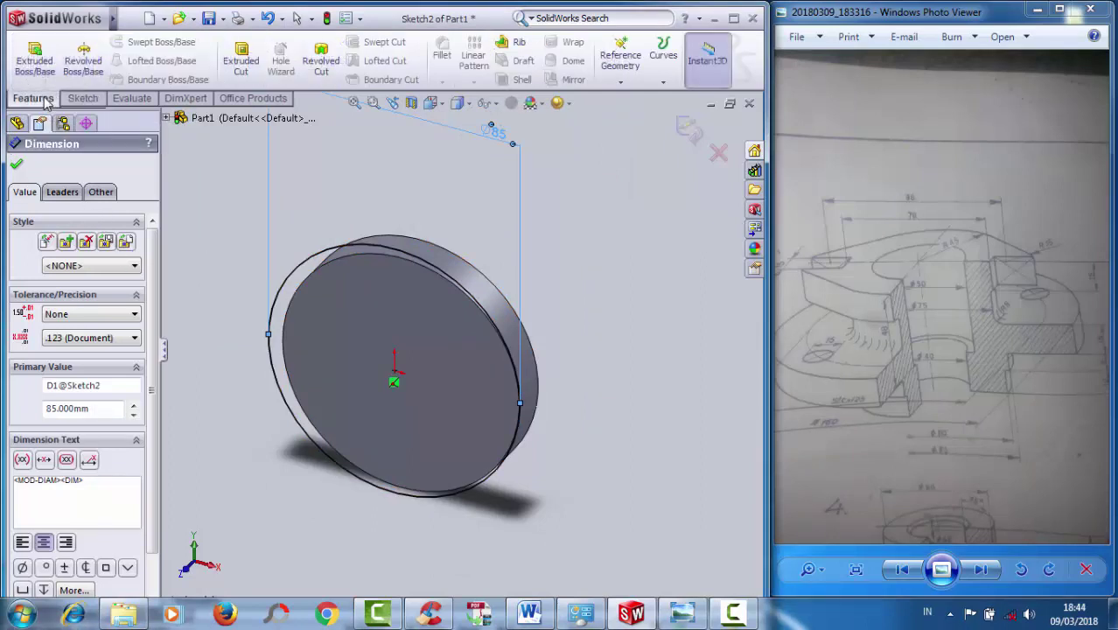
left_click(35, 57)
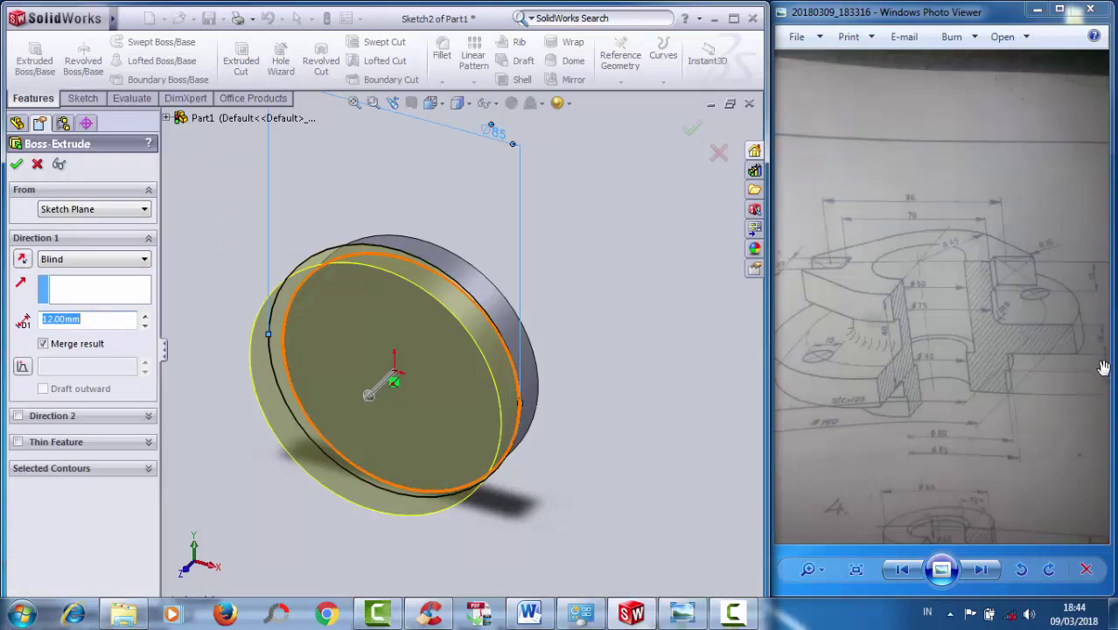
left_click(970, 360)
scroll(1050, 355, "up", 2)
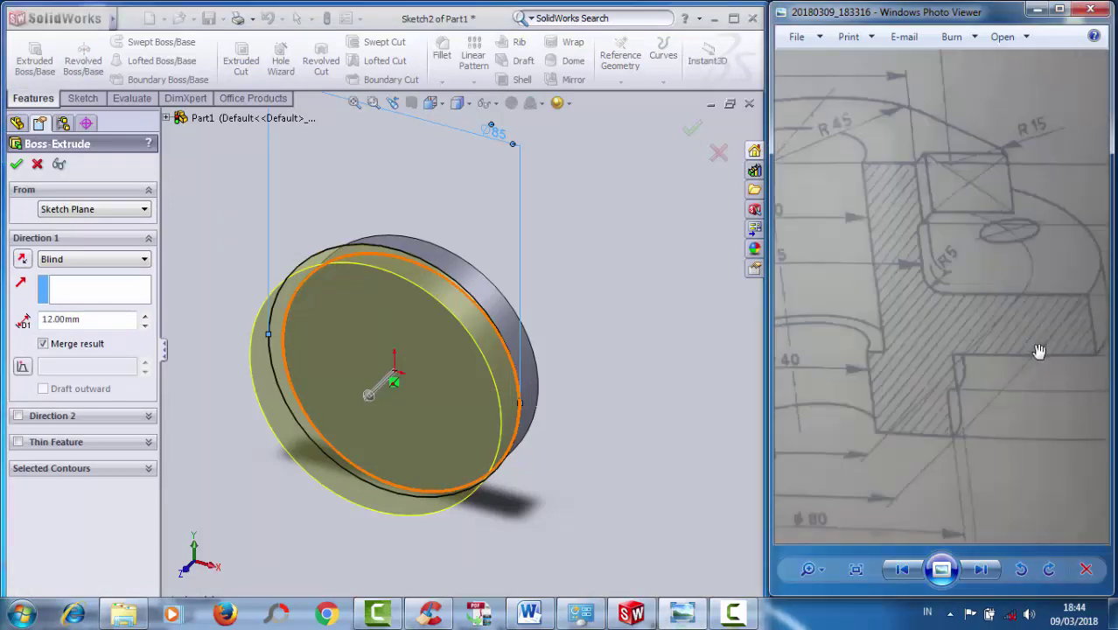
scroll(1028, 350, "up", 1)
scroll(997, 350, "up", 1)
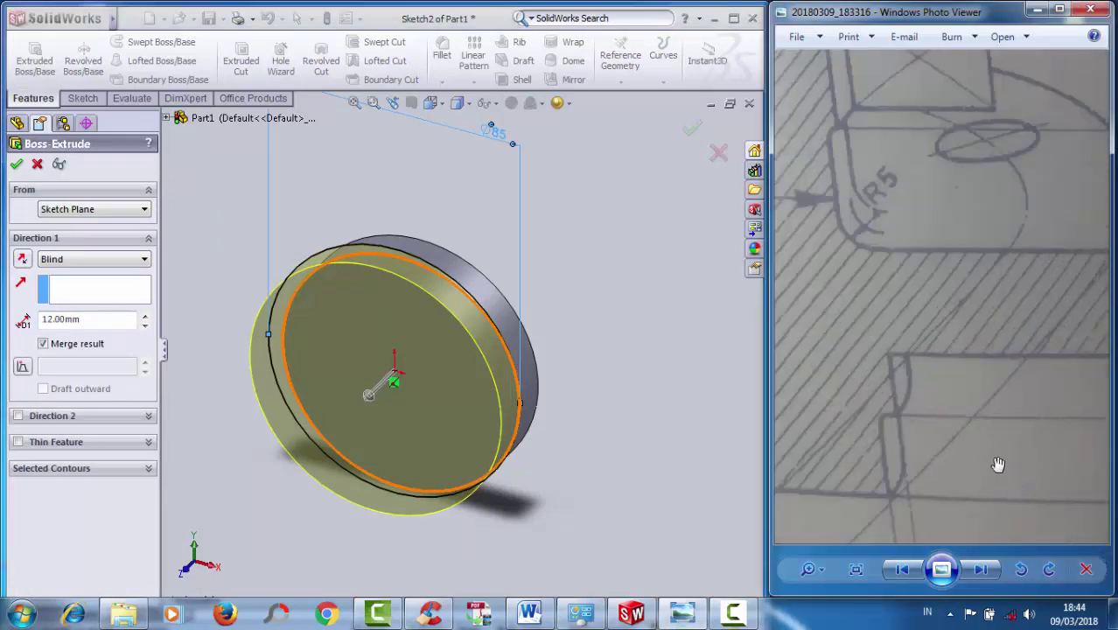
scroll(1004, 386, "down", 2)
scroll(1093, 400, "down", 1)
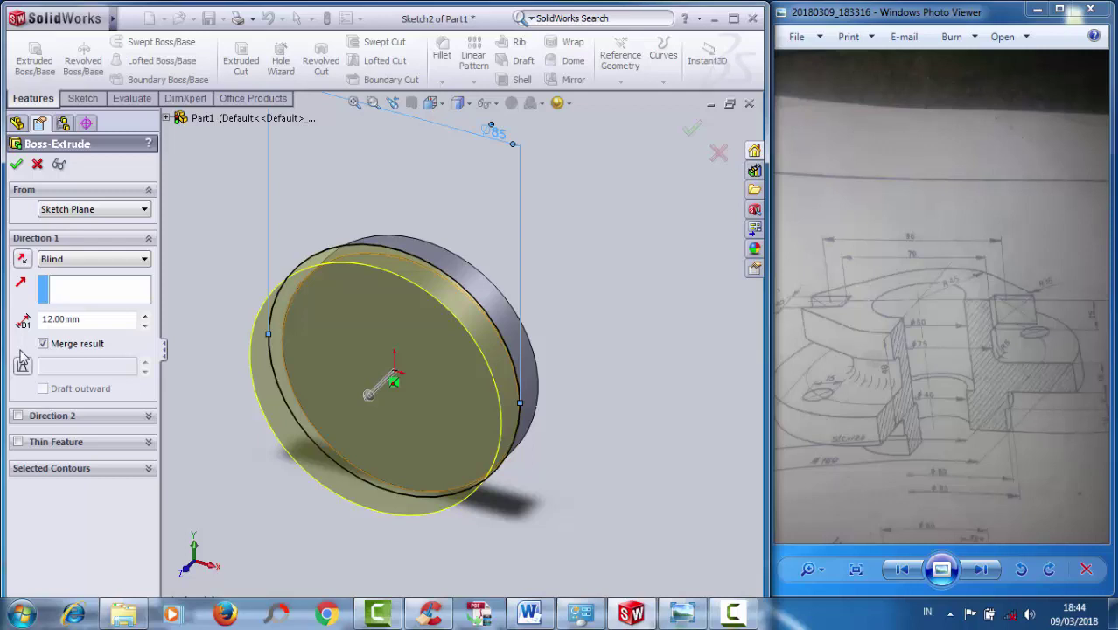
- Change the extrusion depth from 12 to 9 mm and confirm Boss-Extrude2
left_click_drag(83, 320, 23, 320)
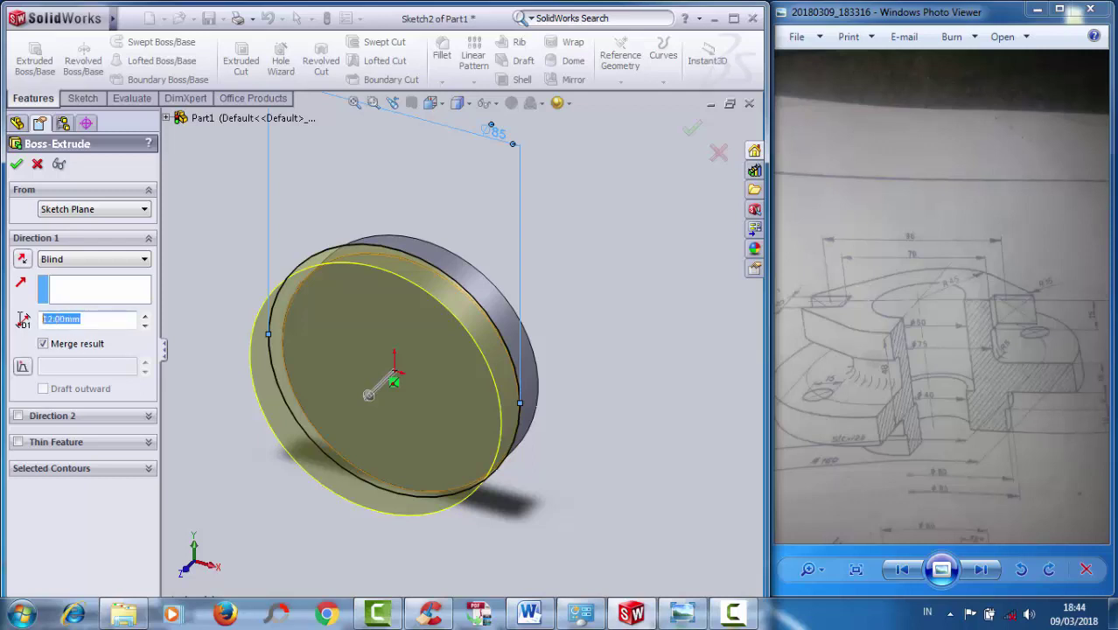
type("9")
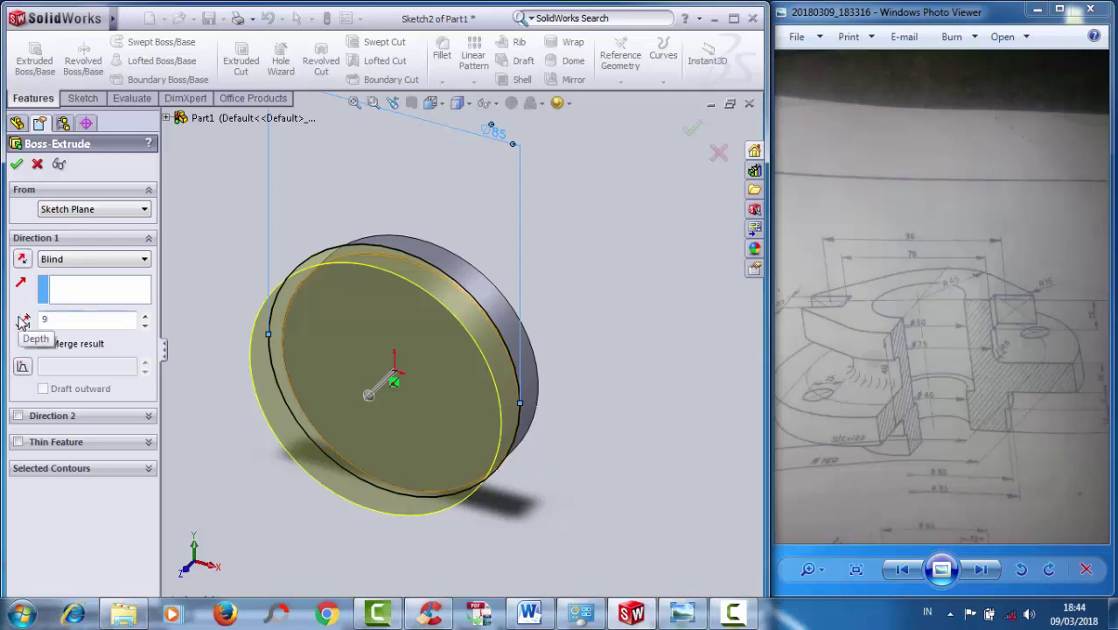
key("Return")
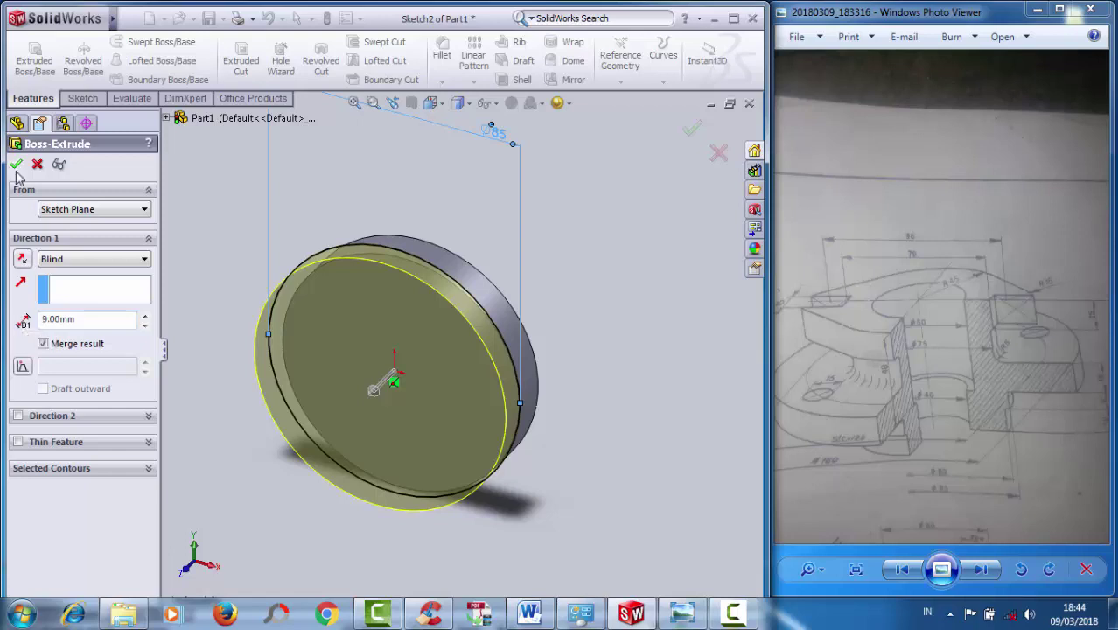
left_click(16, 166)
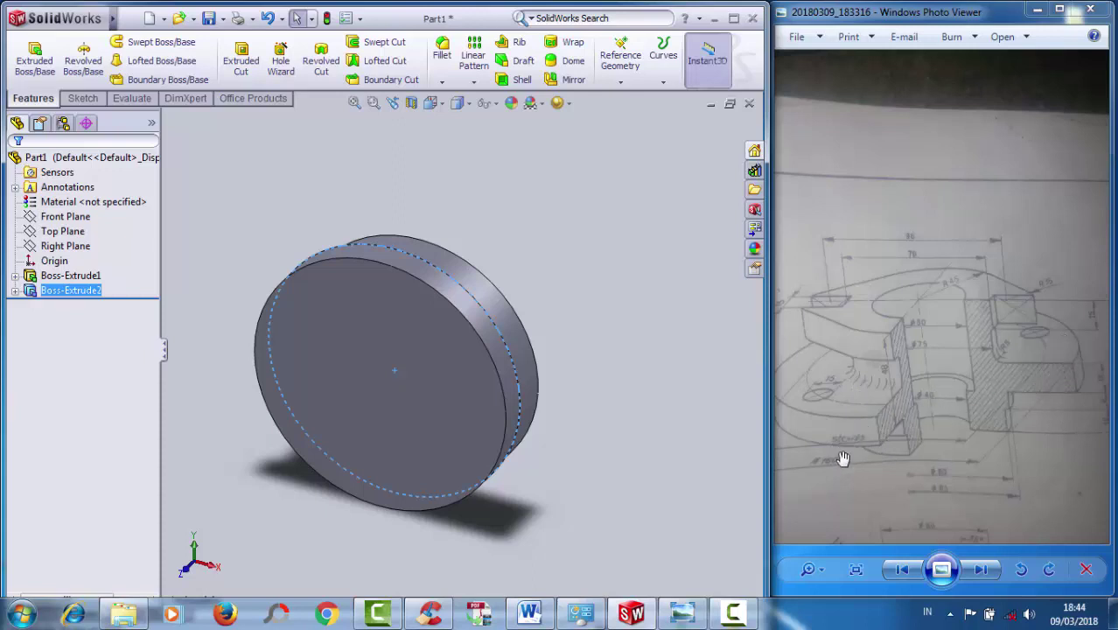
- Start Sketch3 on the Ø85 disc face with a circle of radius about 57.33 at the origin
middle_click_drag(296, 351, 587, 390)
left_click(82, 98)
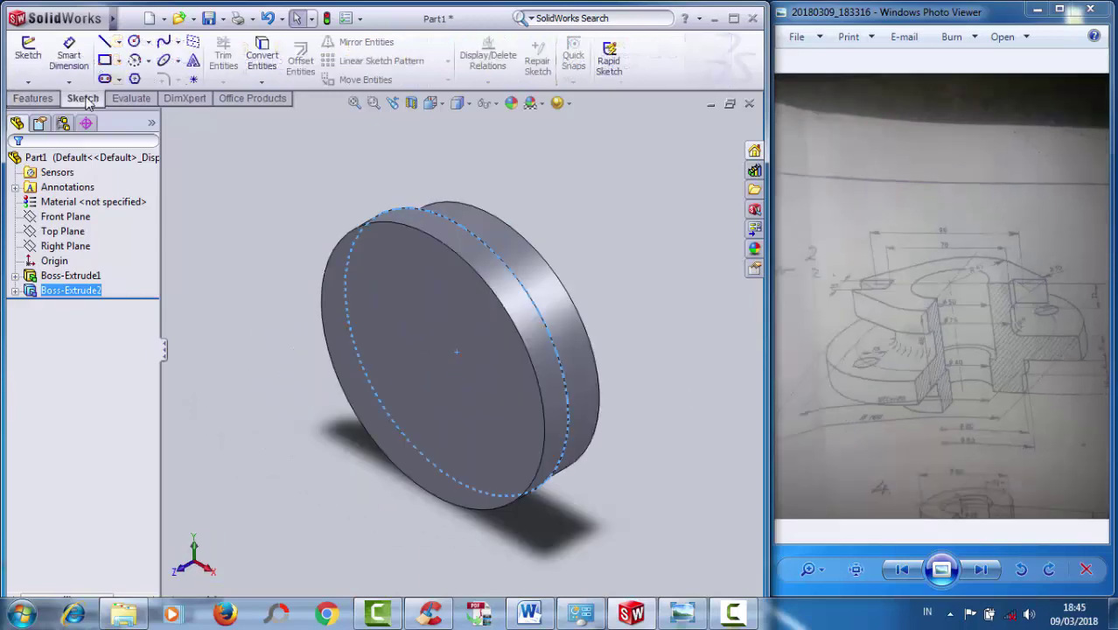
left_click(28, 48)
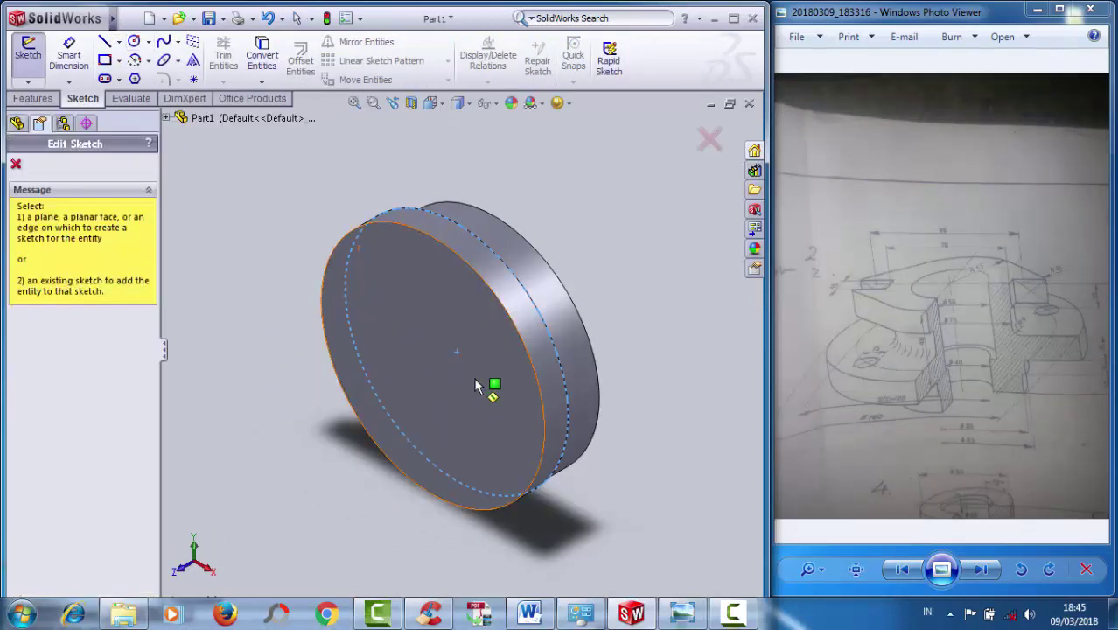
left_click(462, 328)
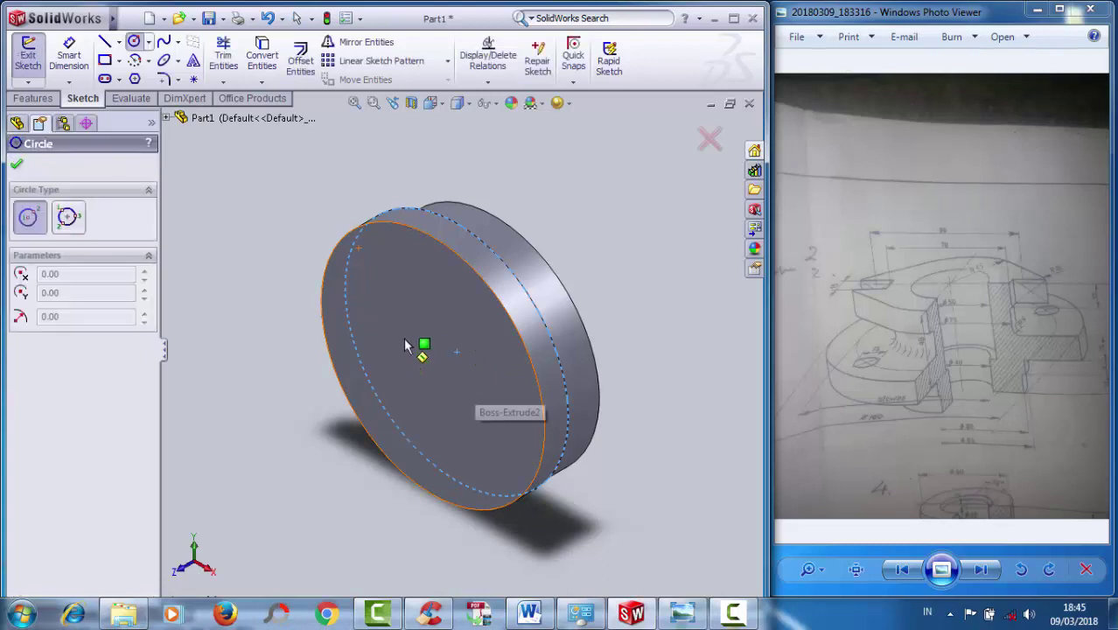
left_click(433, 367)
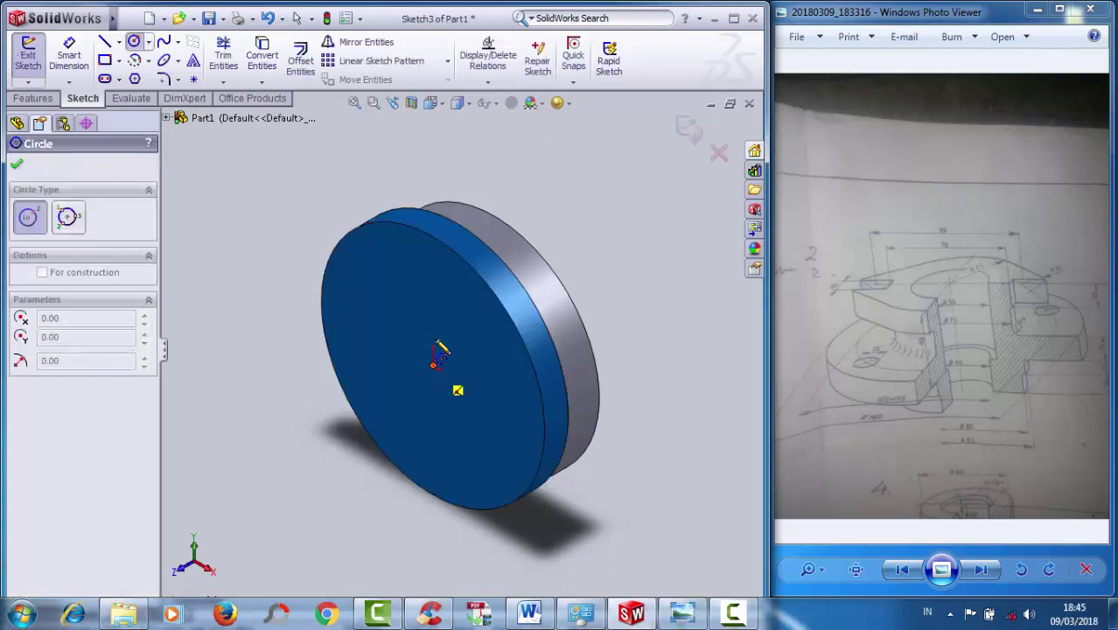
left_click(412, 193)
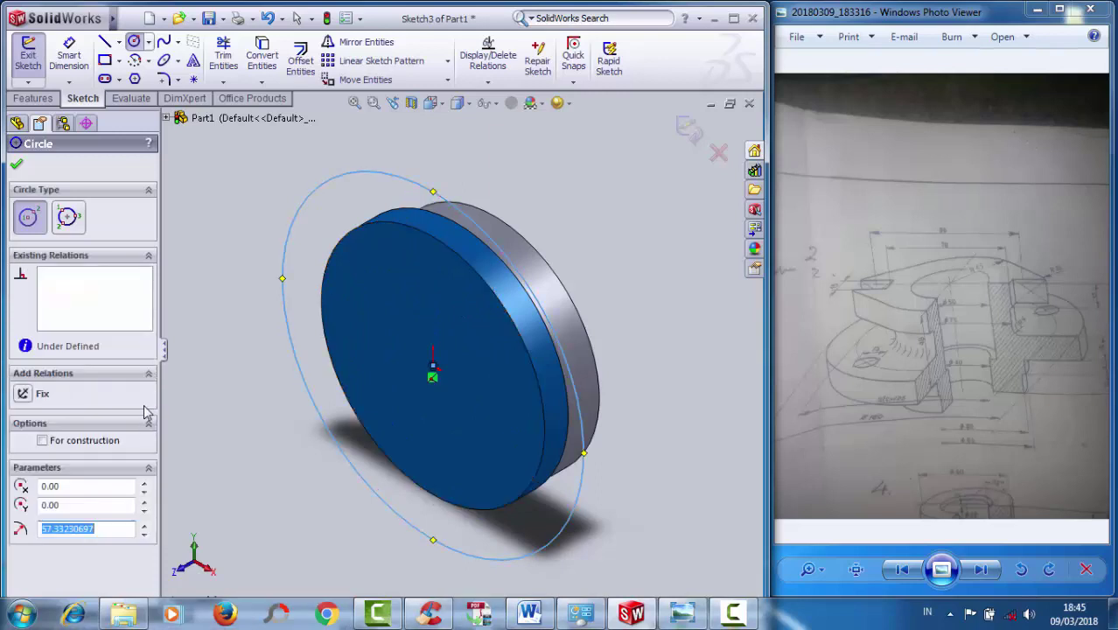
left_click(69, 57)
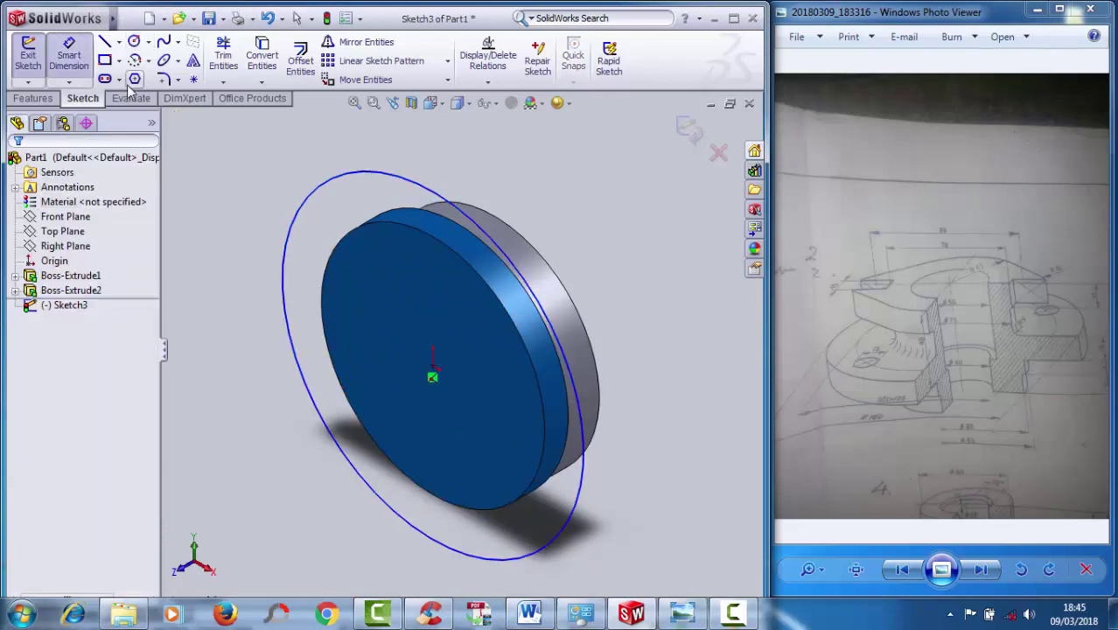
- Dimension the new circle to a 160 mm diameter
left_click(408, 173)
left_click(418, 156)
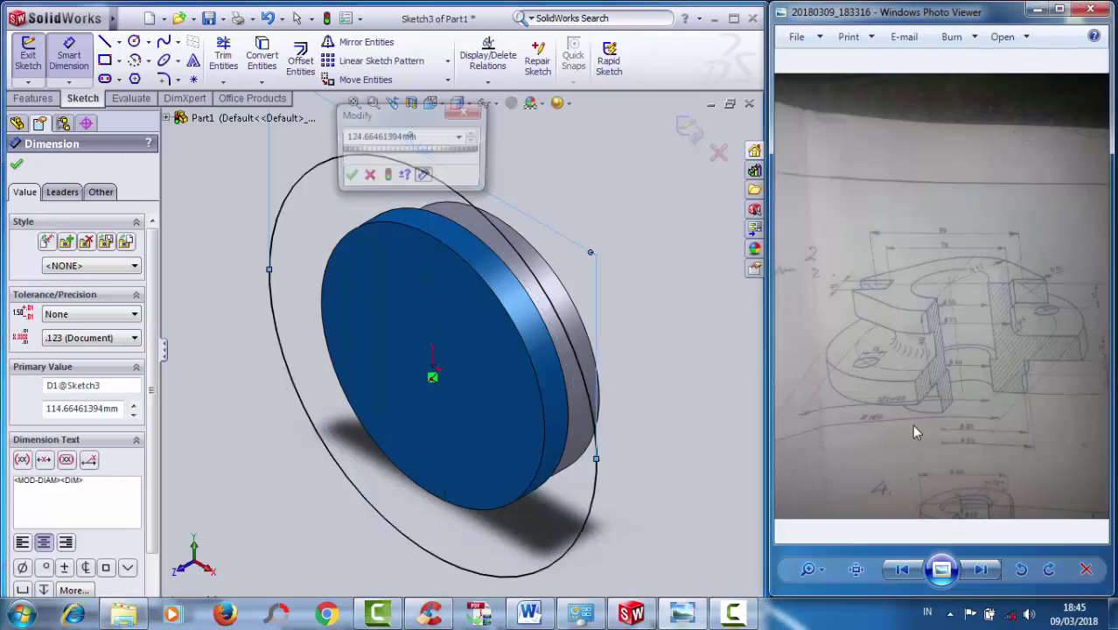
scroll(879, 427, "up", 2)
scroll(878, 429, "up", 1)
scroll(878, 428, "up", 1)
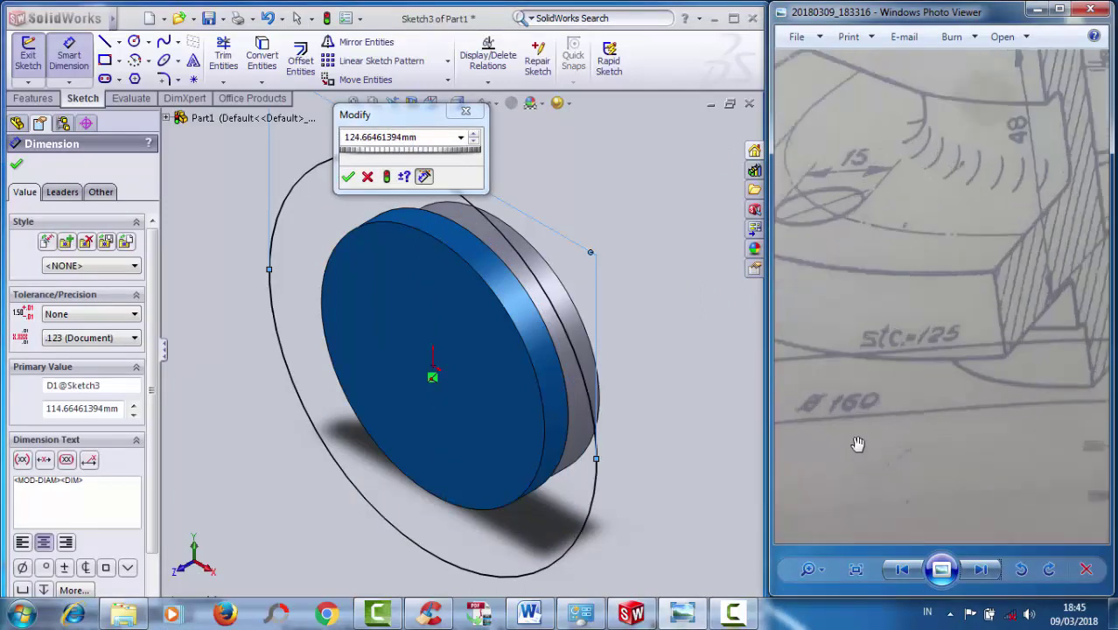
left_click(433, 138)
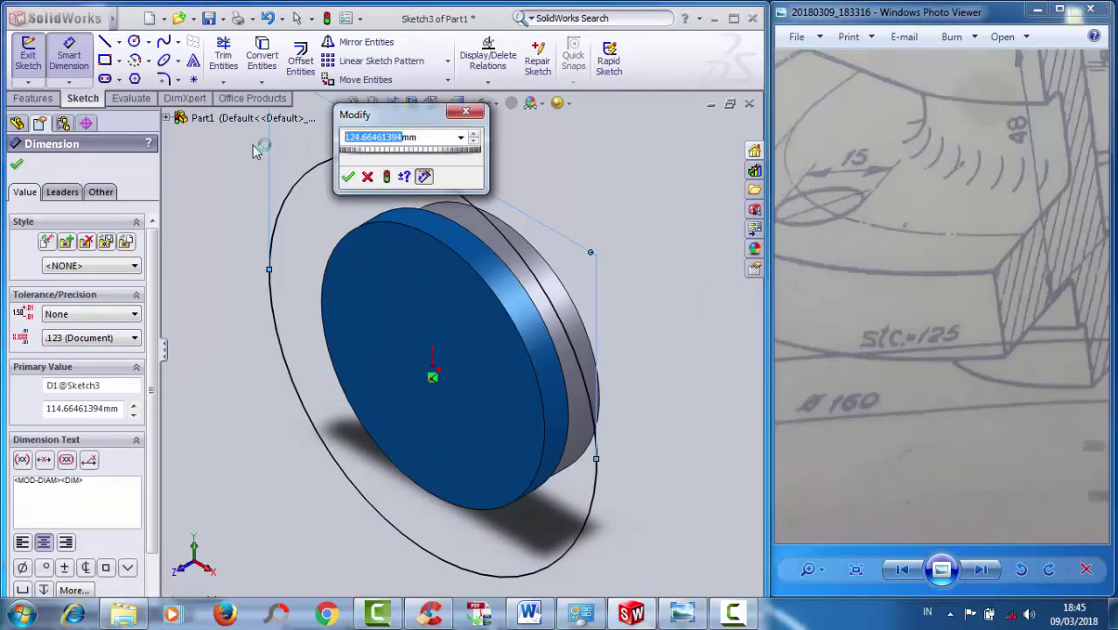
left_click(429, 137)
key("ctrl+a")
type("160")
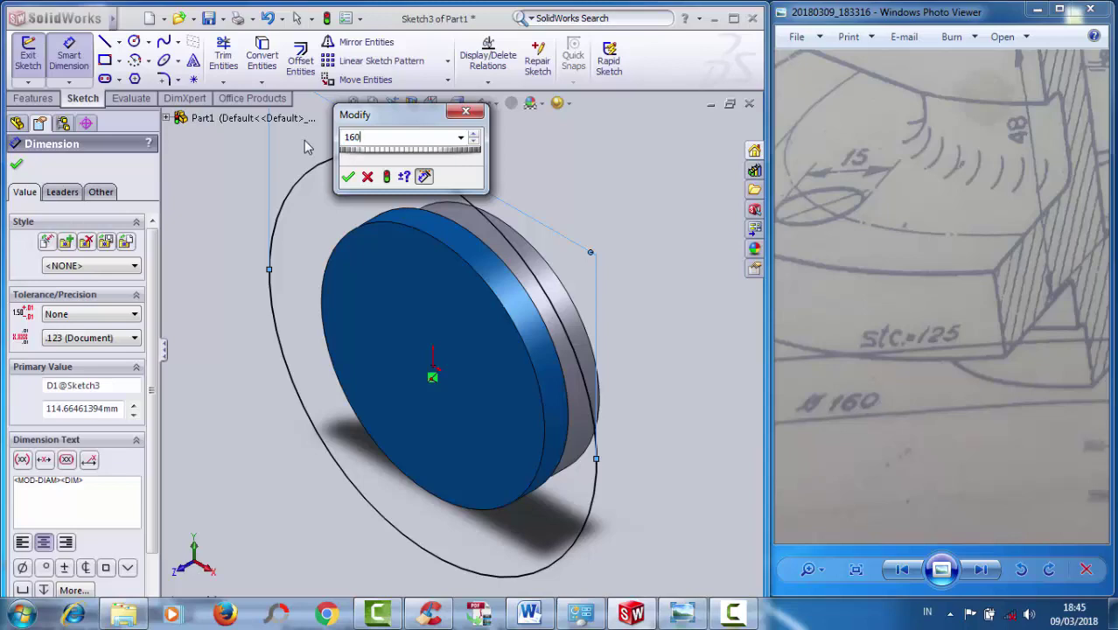
key("Return")
- Reorient the model to a standard view
mouse_move(304, 140)
middle_mouse_down()
mouse_move(361, 195)
mouse_move(574, 310)
middle_mouse_up()
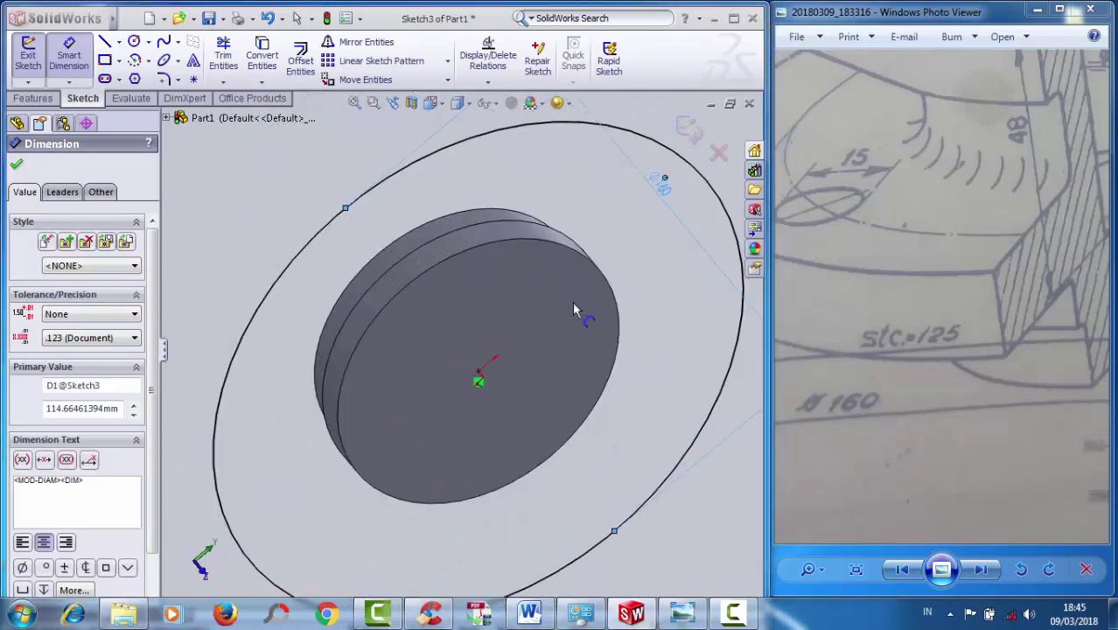
key("space")
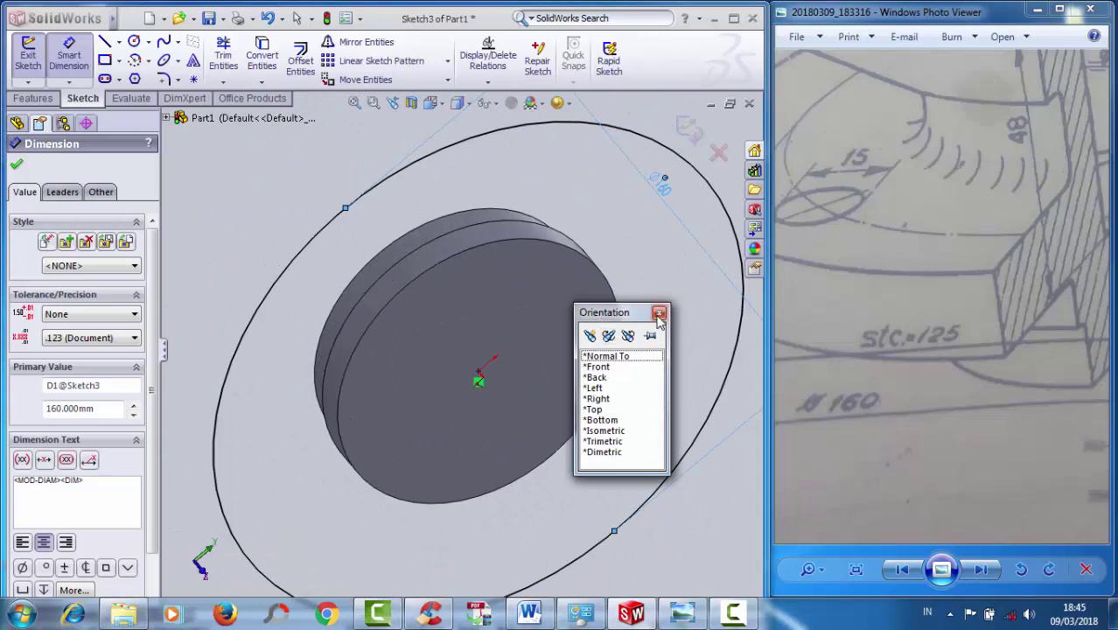
left_click(659, 313)
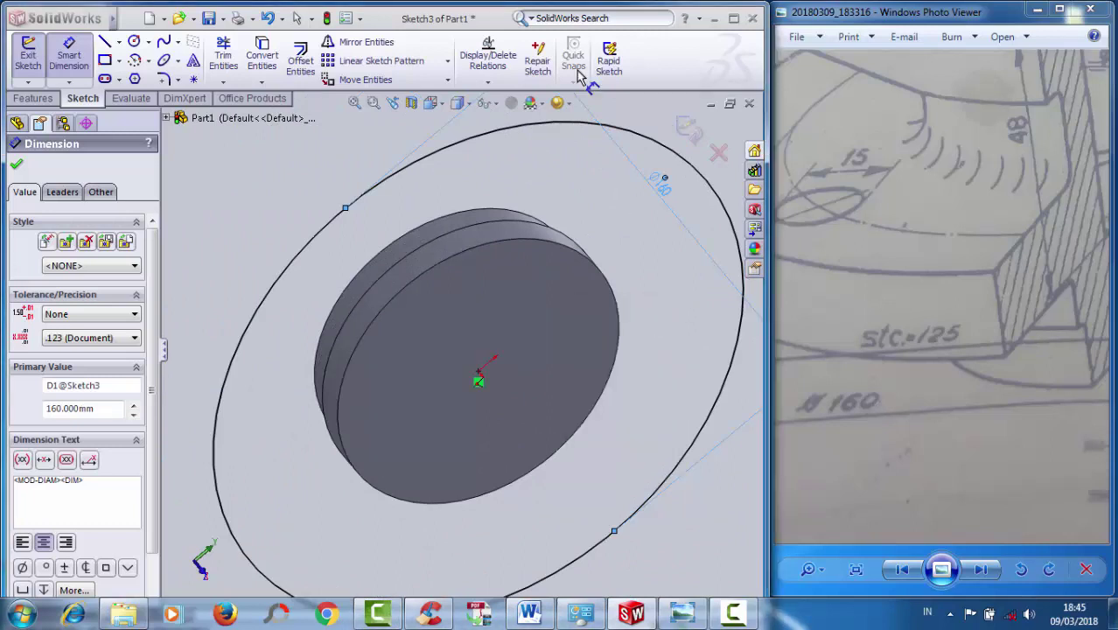
left_click(443, 104)
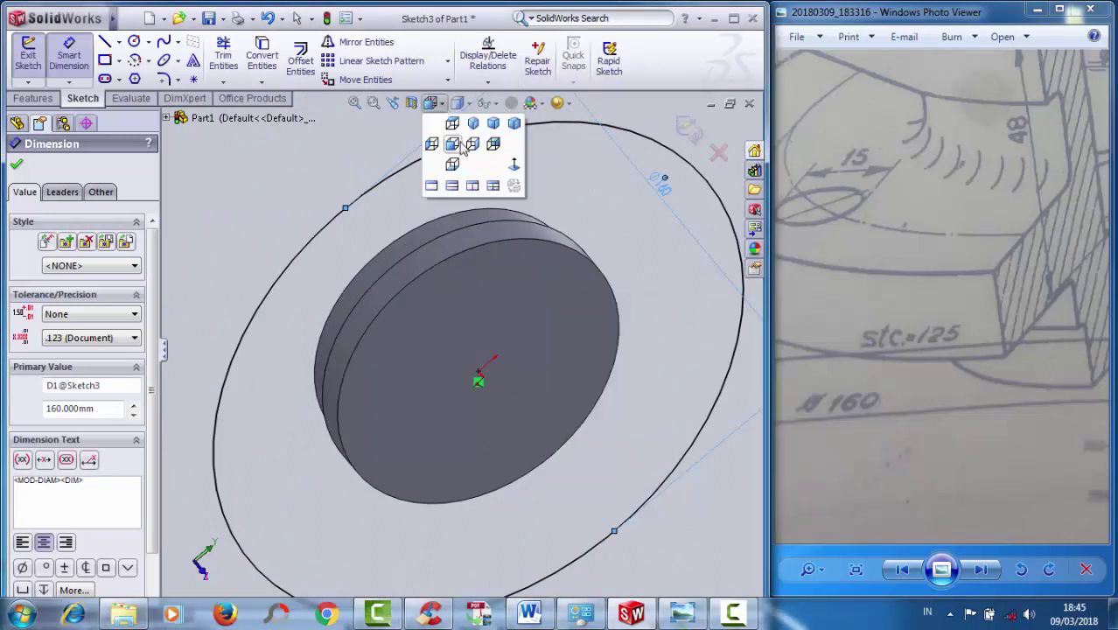
left_click(462, 145)
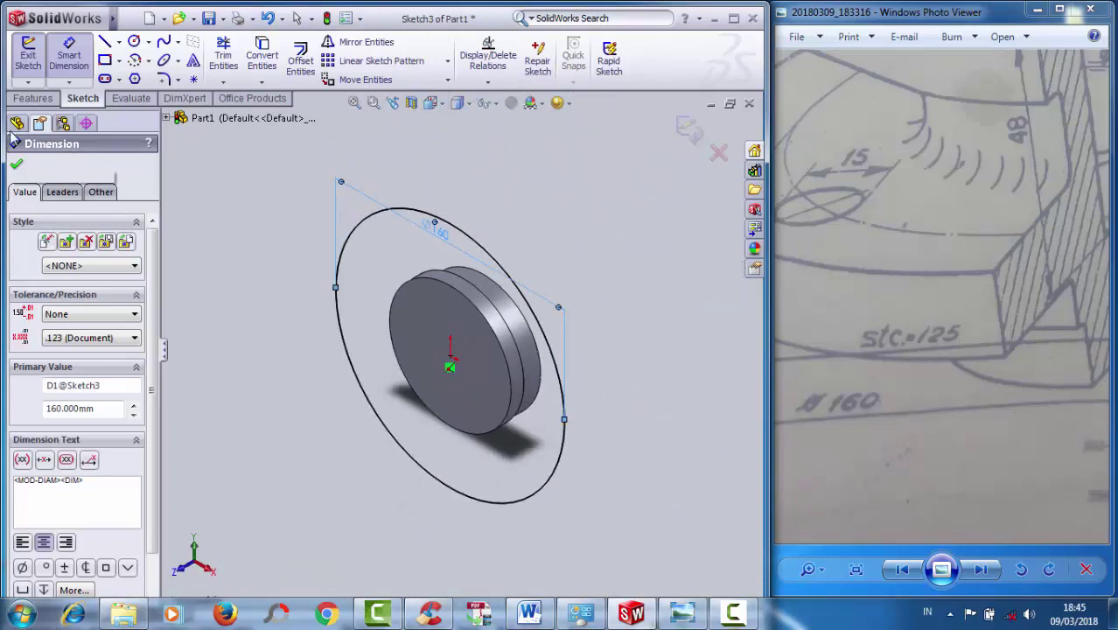
left_click(34, 98)
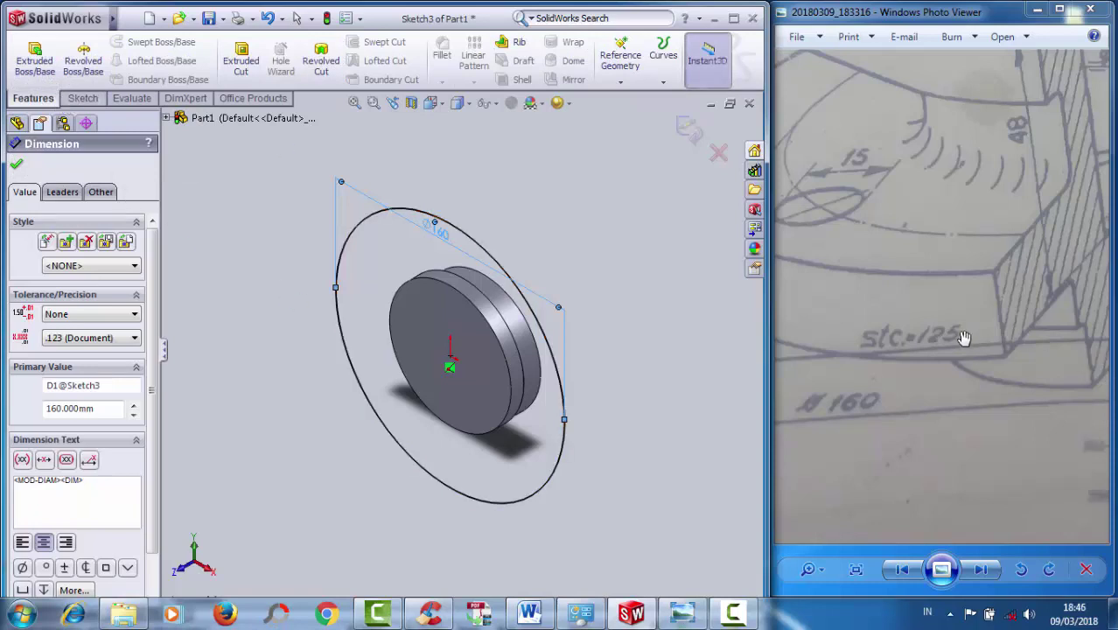
- Extrude the Ø160 mm circle as a 15 mm blind boss, Boss-Extrude3
scroll(959, 335, "down", 3)
scroll(958, 330, "down", 2)
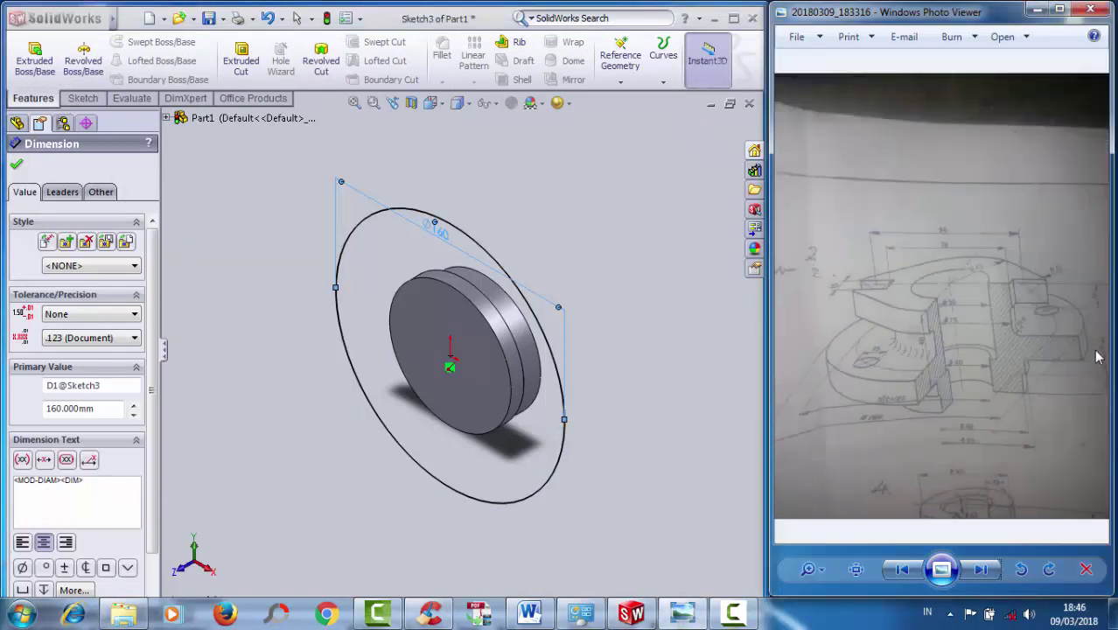
left_click(35, 59)
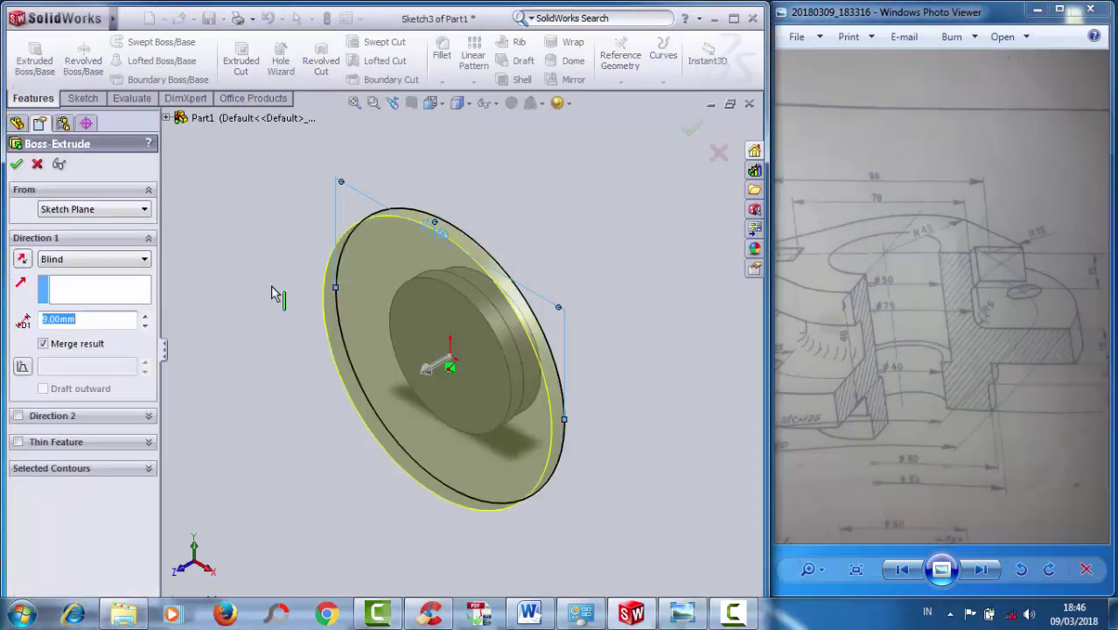
double_click(60, 320)
type("15")
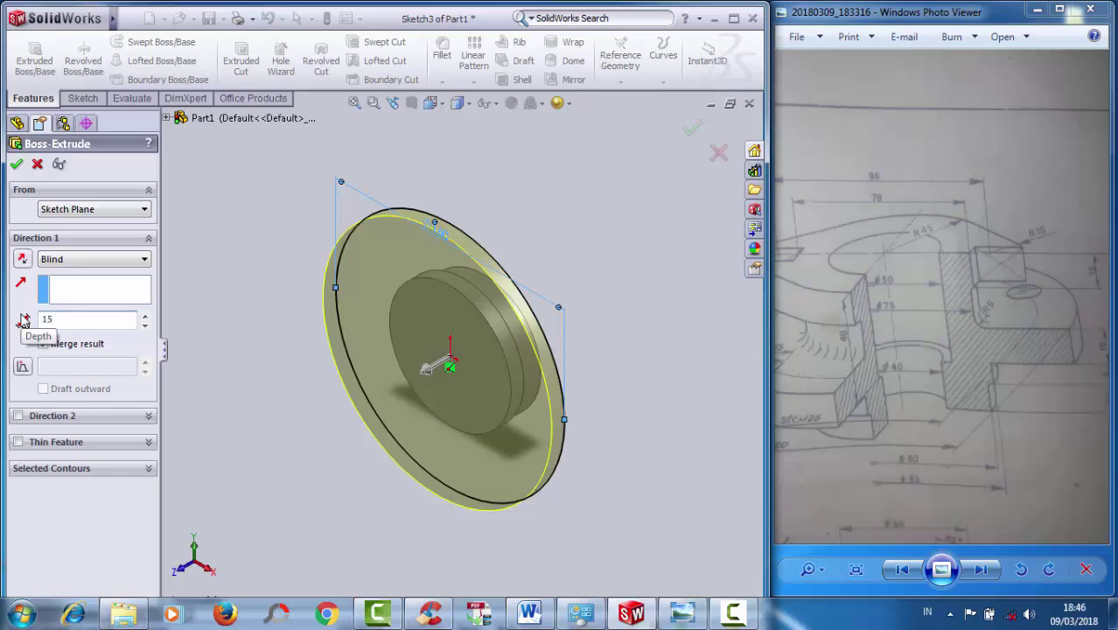
key("Return")
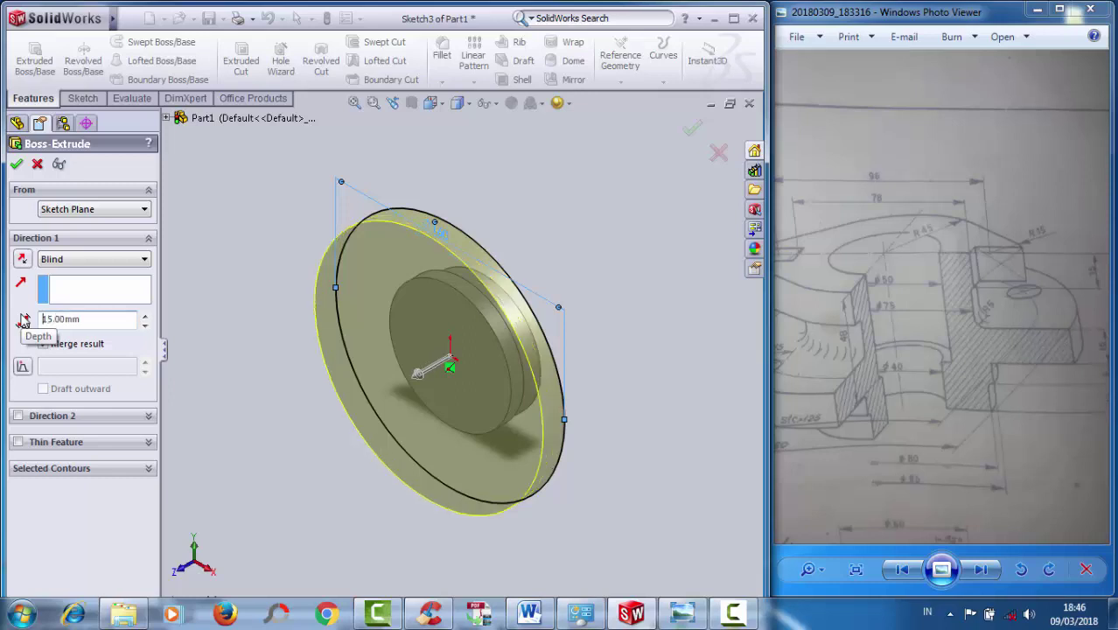
left_click(18, 166)
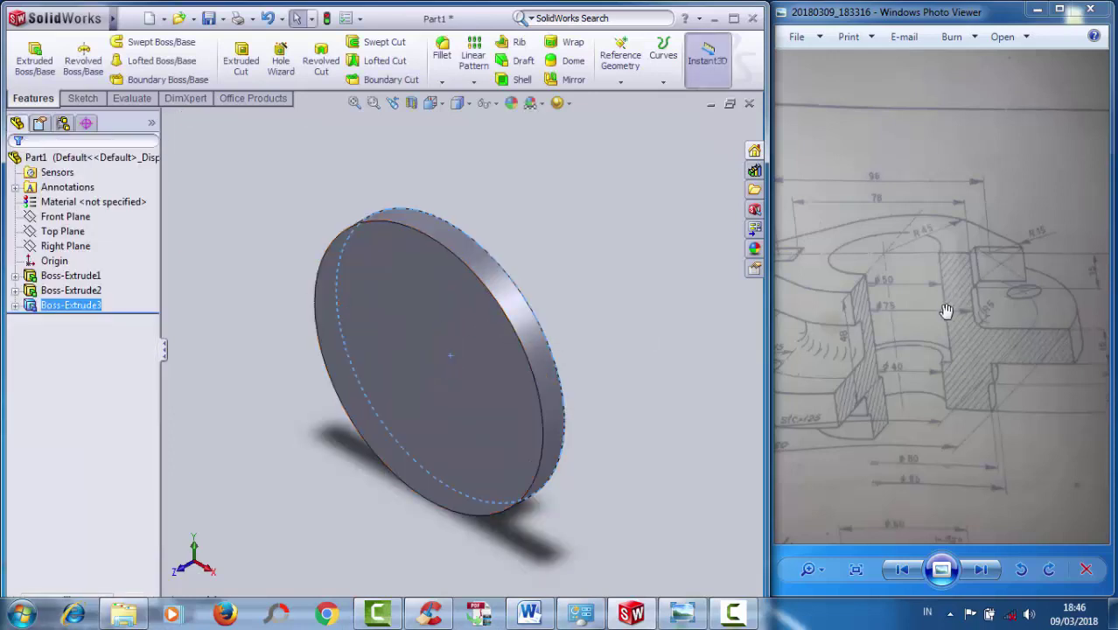
- Switch back to the Sketch tools, clear the selection and orbit to the flange's front
scroll(946, 303, "up", 1)
left_click_drag(989, 306, 1002, 265)
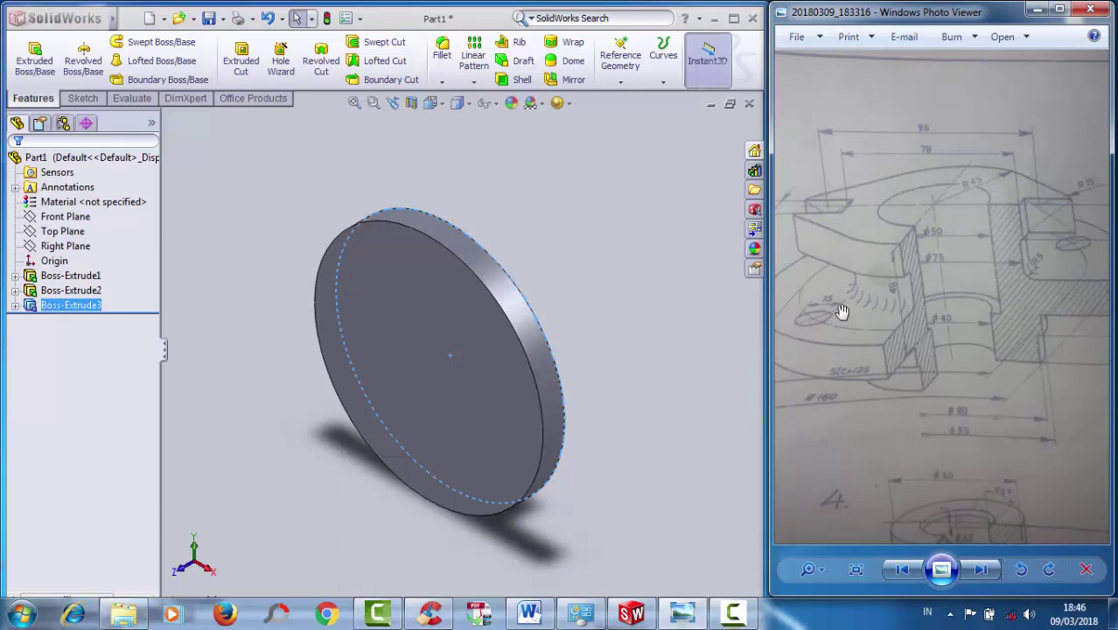
scroll(886, 334, "up", 1)
scroll(806, 359, "up", 1)
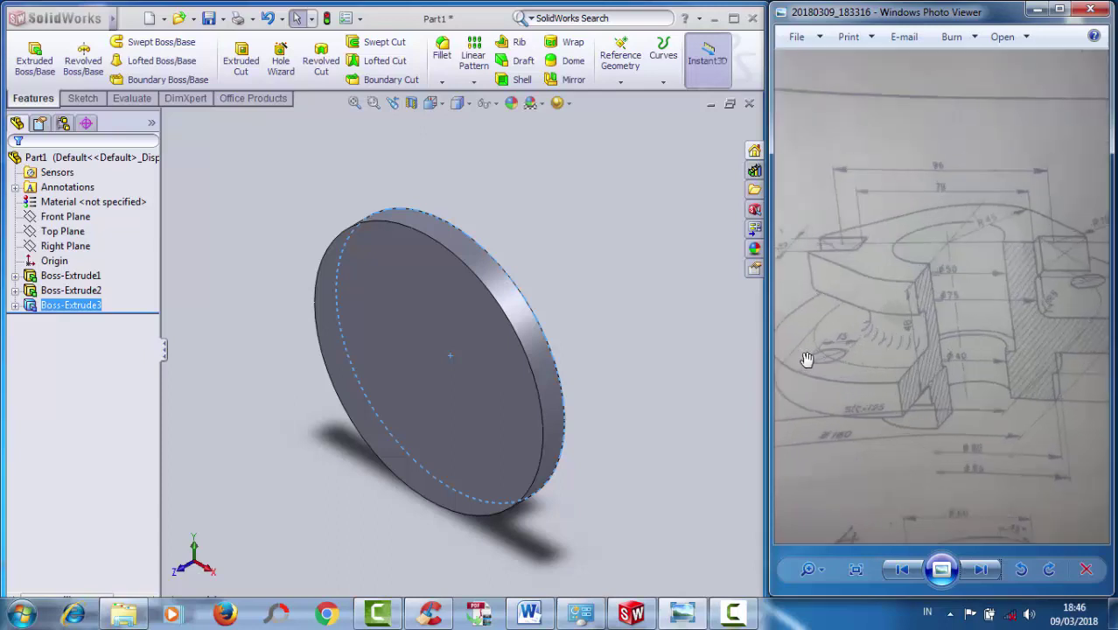
scroll(806, 359, "up", 1)
scroll(810, 336, "down", 1)
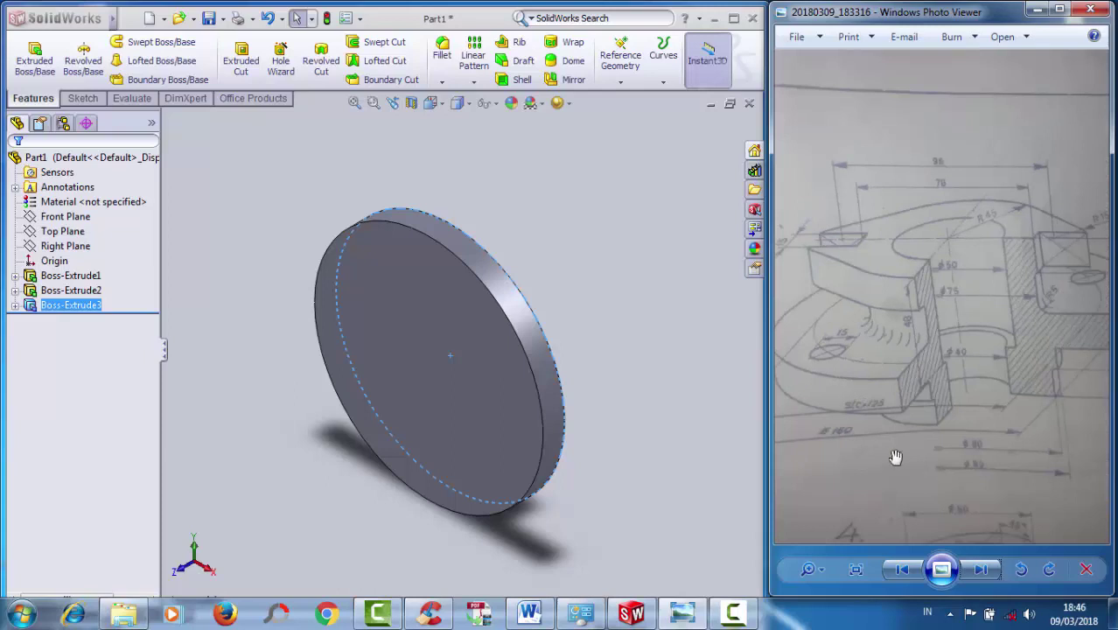
scroll(841, 477, "down", 1)
scroll(856, 452, "down", 1)
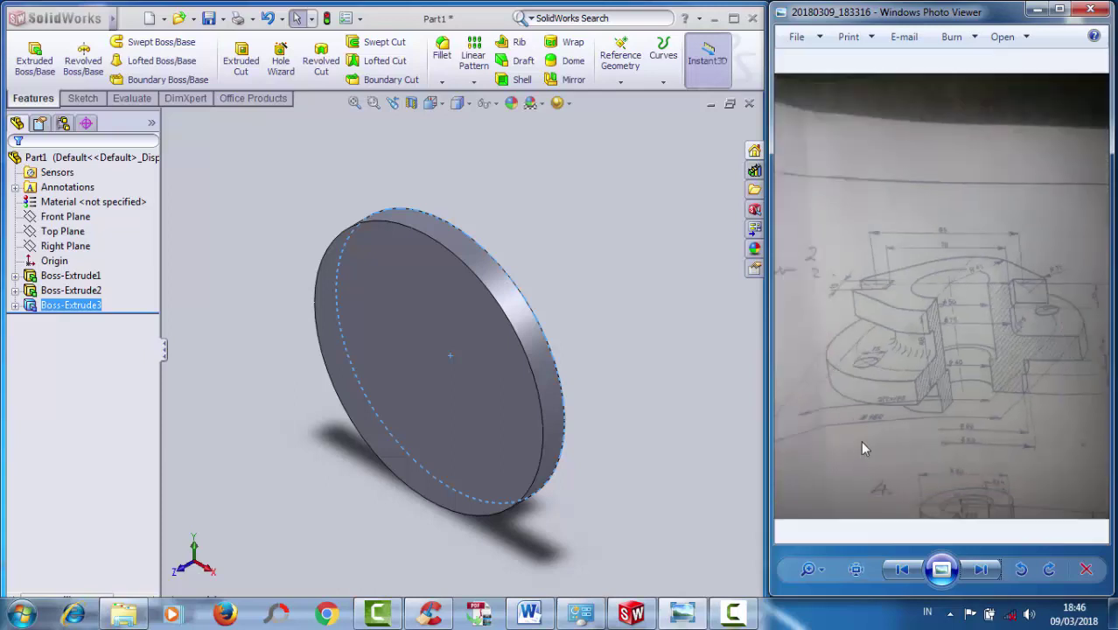
scroll(884, 419, "up", 1)
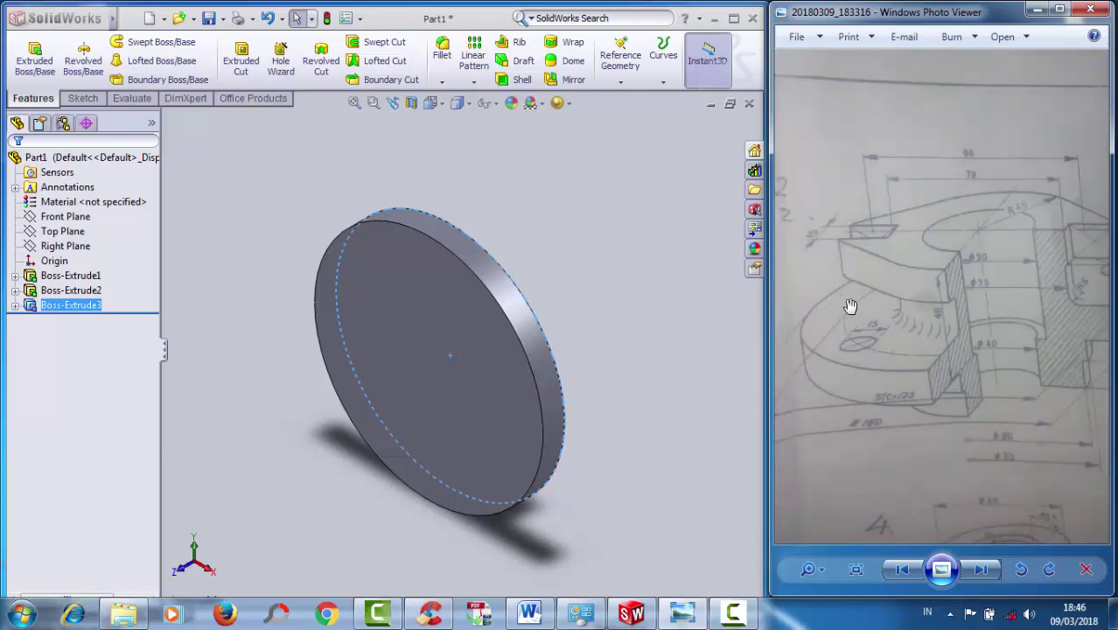
scroll(901, 402, "up", 1)
scroll(903, 406, "up", 1)
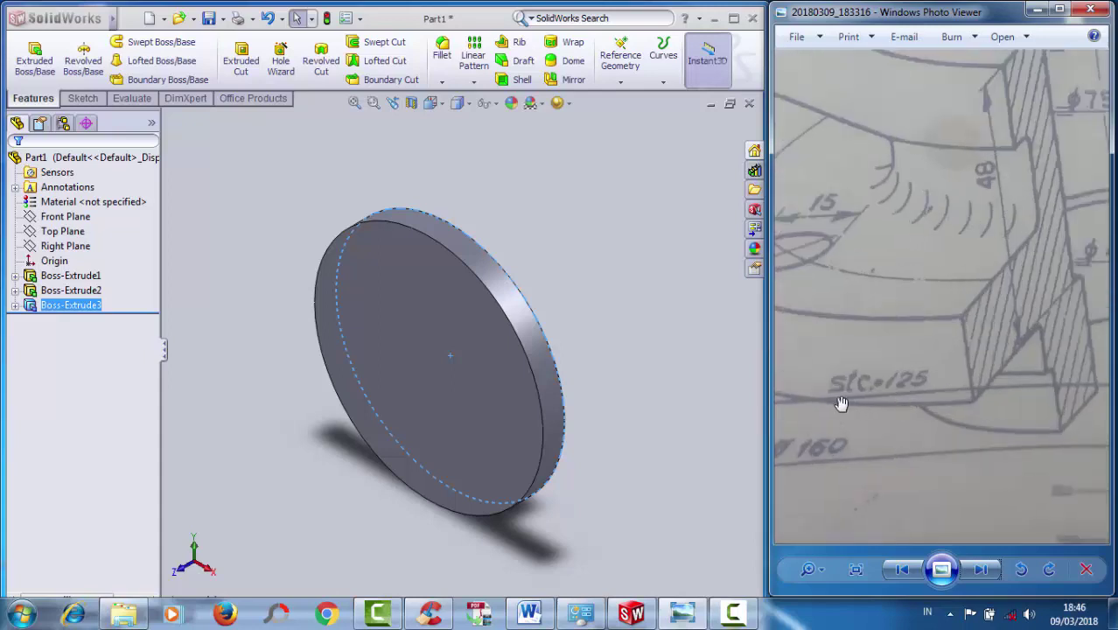
scroll(858, 396, "down", 1)
scroll(857, 396, "down", 1)
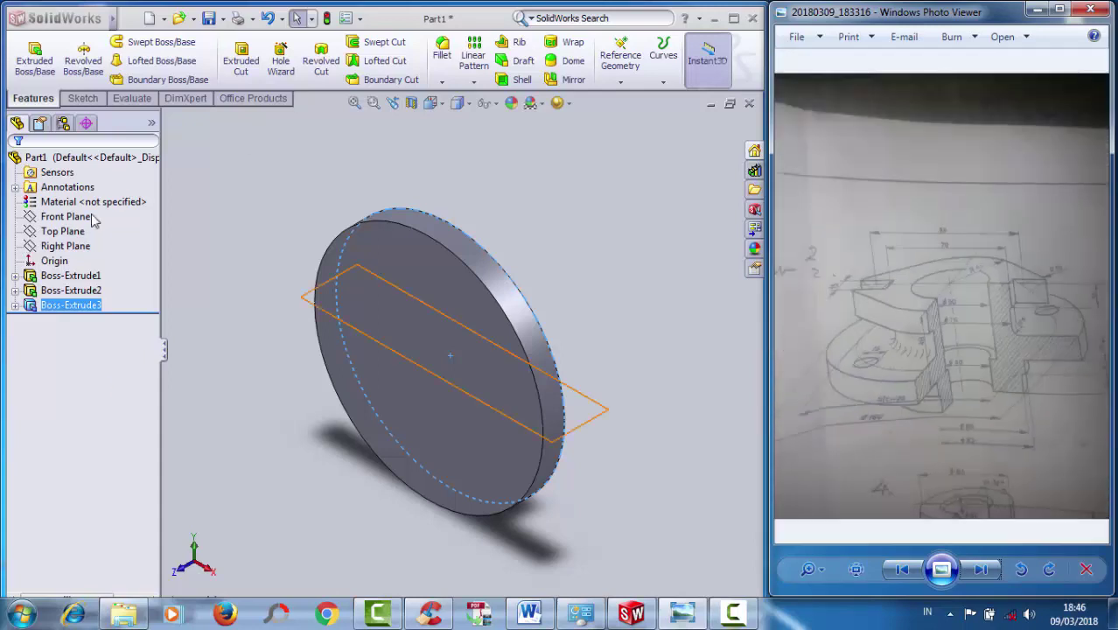
left_click(83, 98)
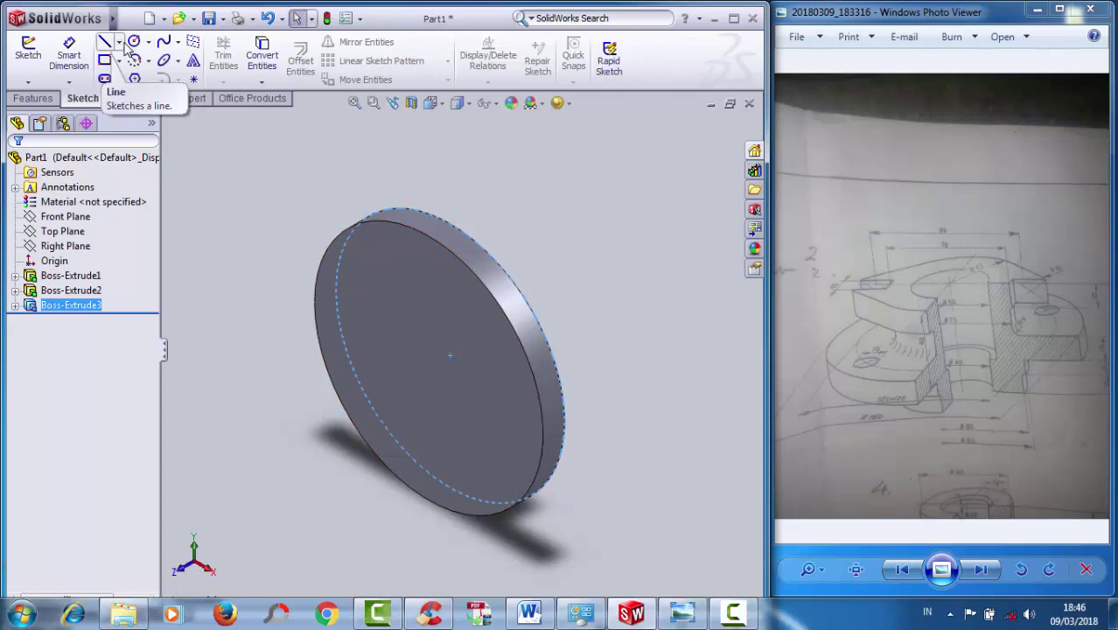
left_click(638, 308)
mouse_move(639, 308)
middle_mouse_down()
mouse_move(550, 362)
mouse_move(622, 318)
middle_mouse_up()
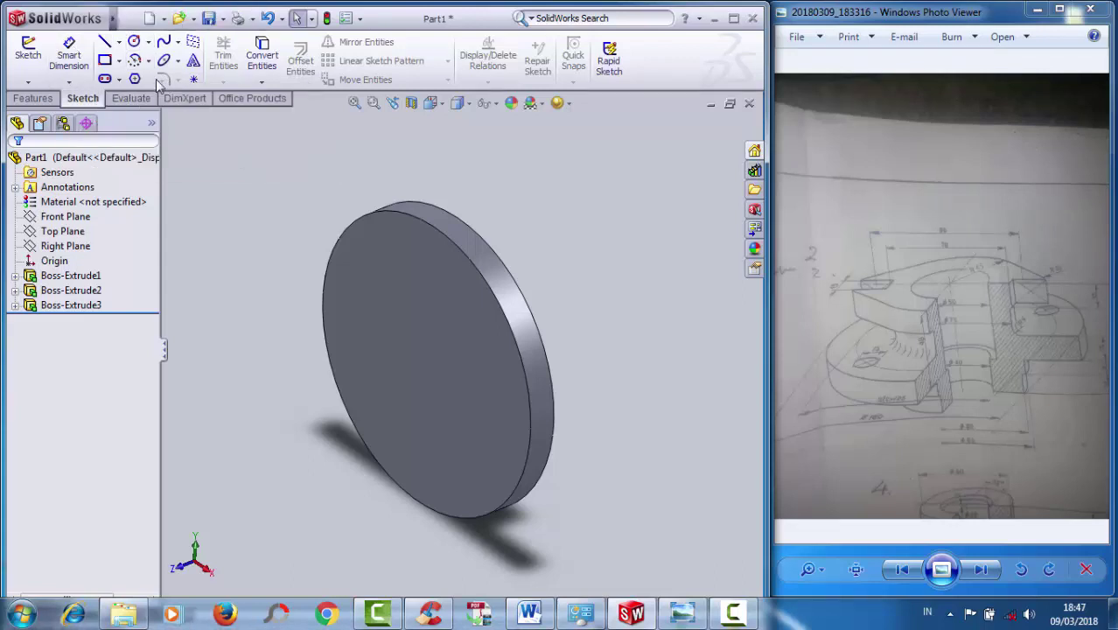
- Draw a circle centred on the origin on the disc's front face
left_click(120, 42)
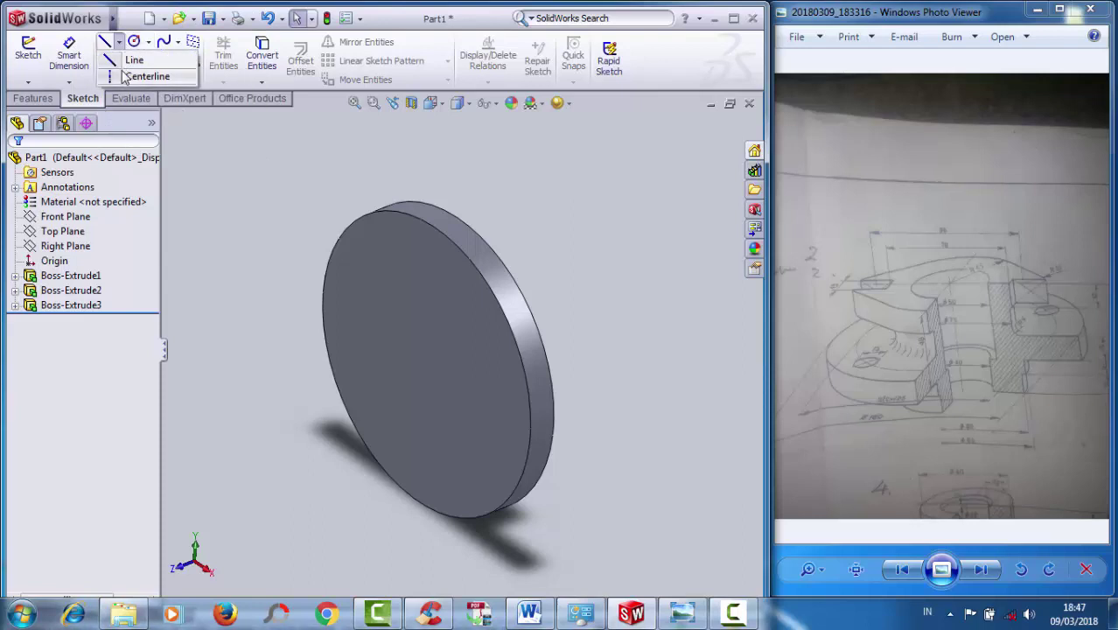
left_click(133, 59)
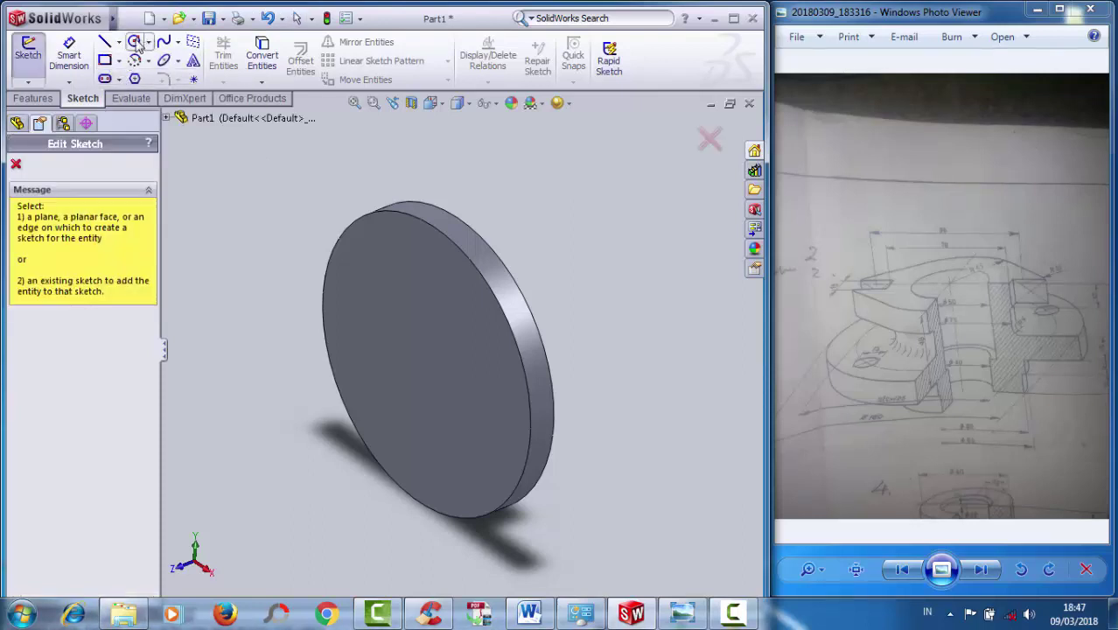
left_click(133, 41)
left_click(431, 351)
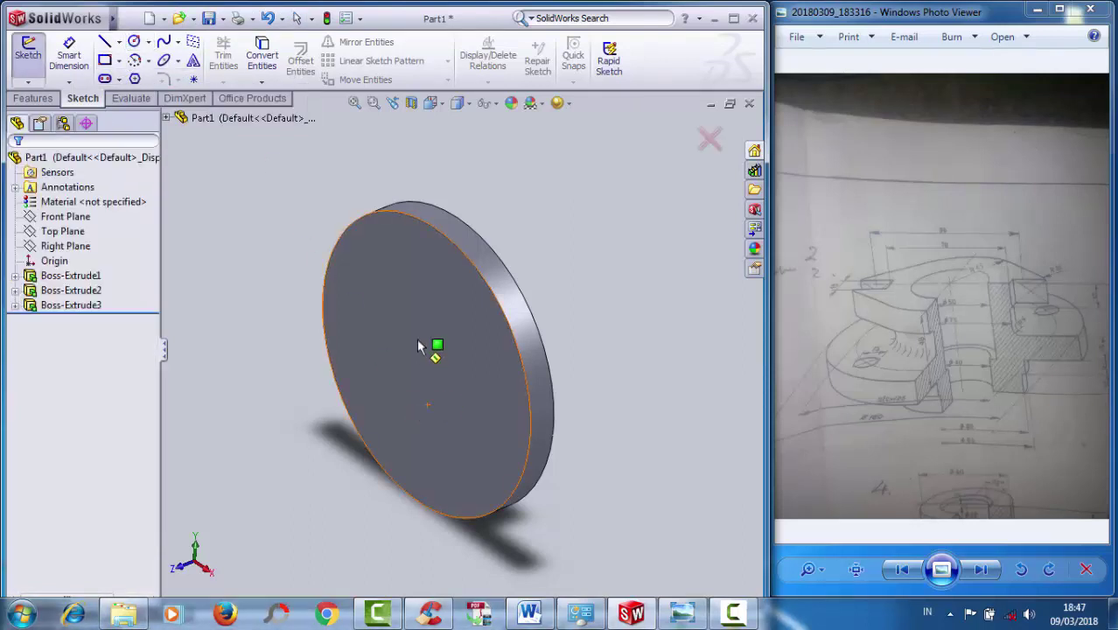
left_click(430, 388)
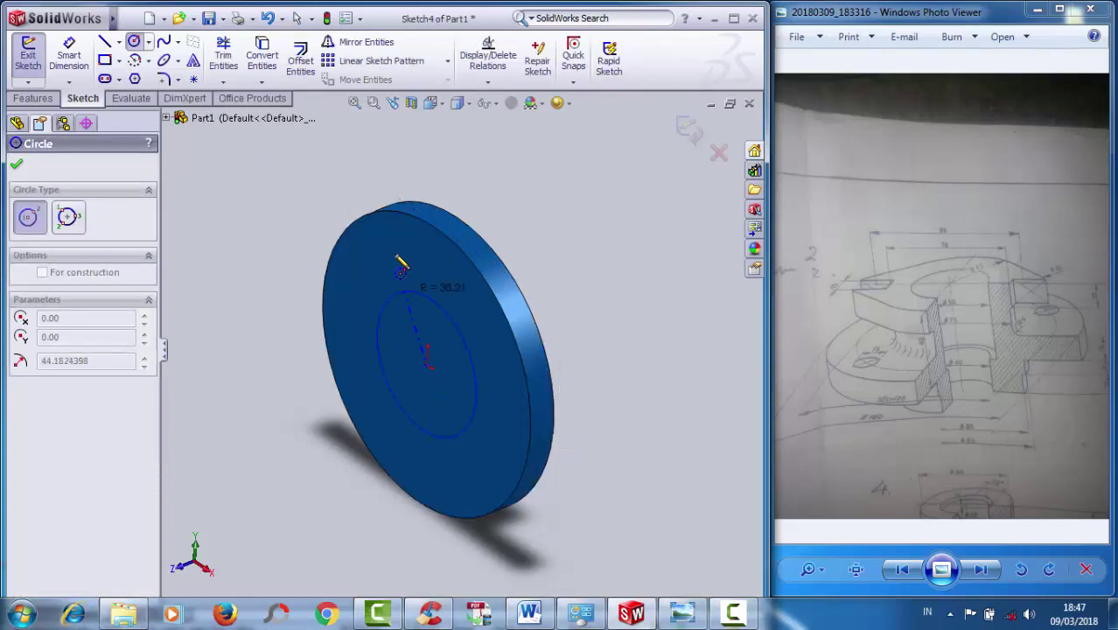
left_click(376, 167)
left_click(374, 166)
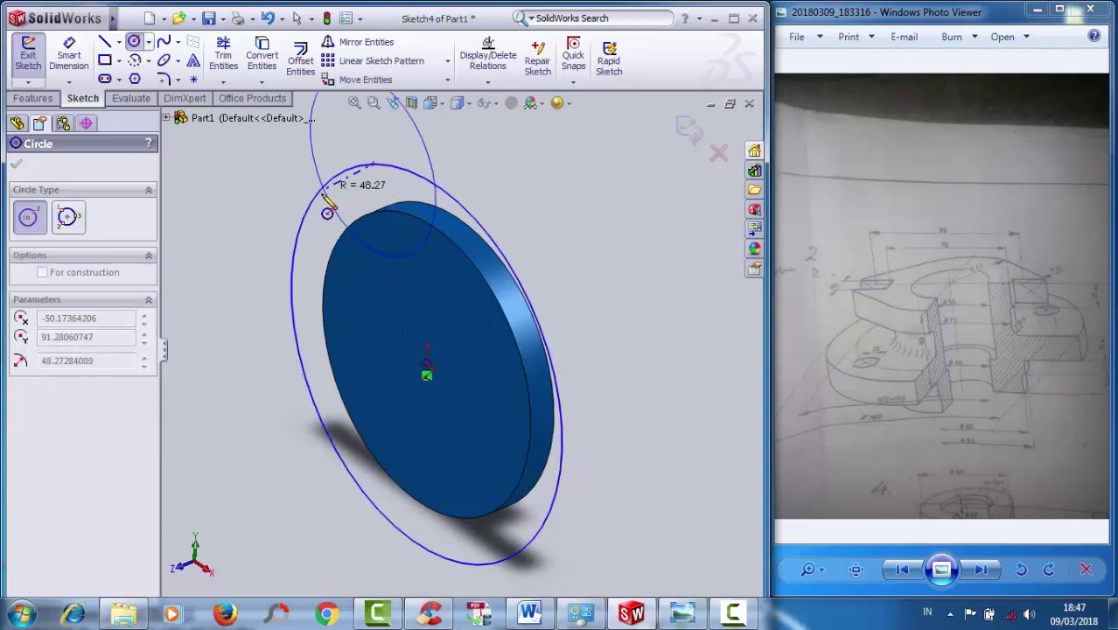
right_click(328, 201)
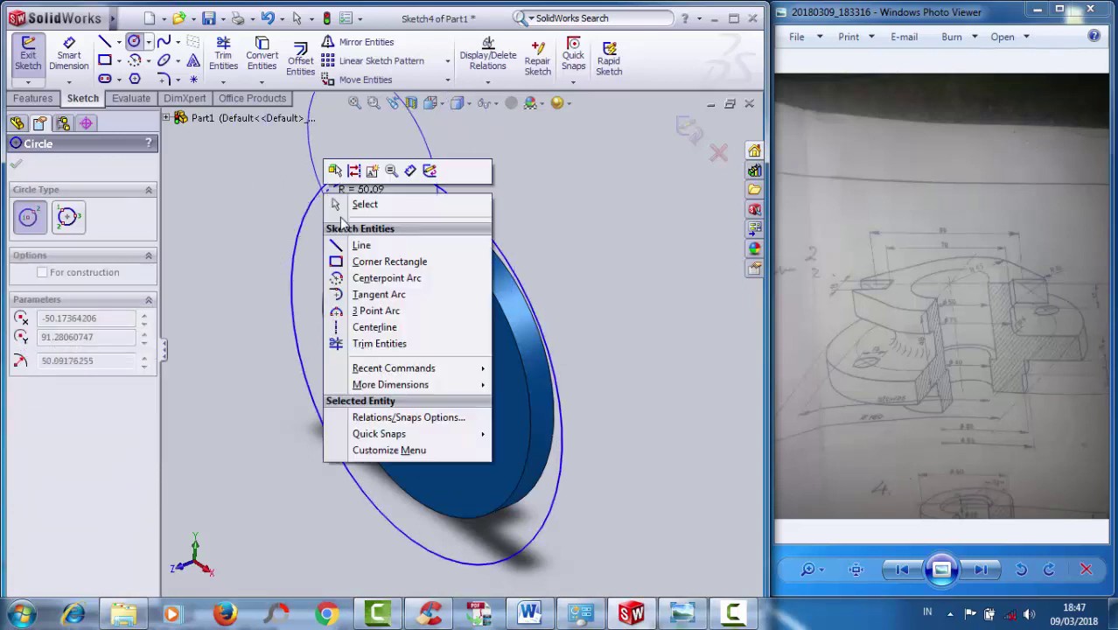
left_click(350, 206)
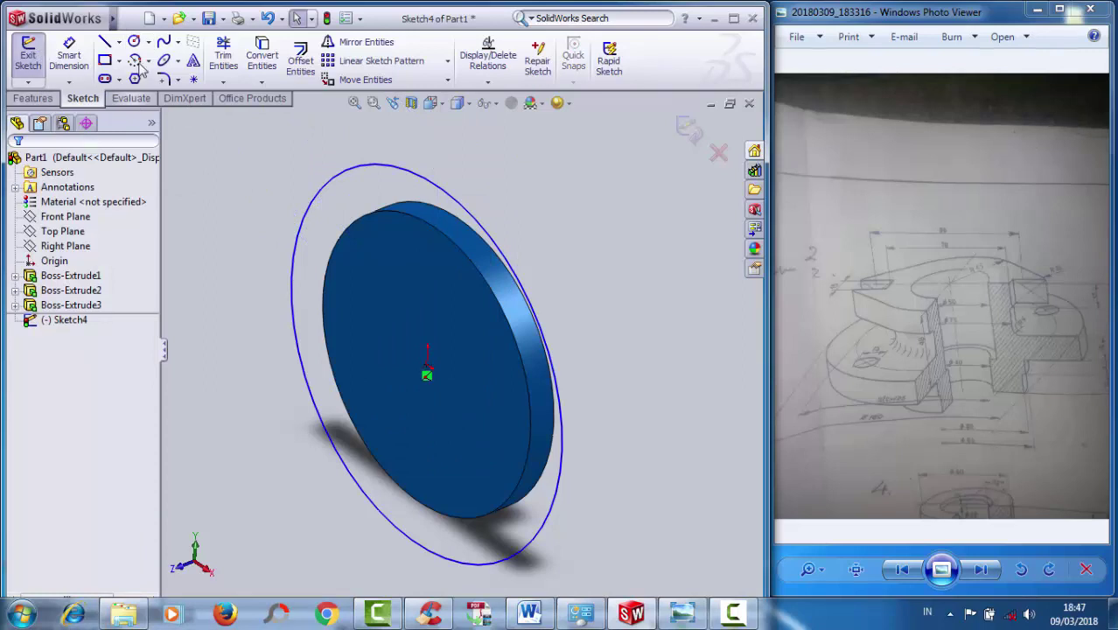
- Dimension that circle to a 125 mm diameter
left_click(68, 54)
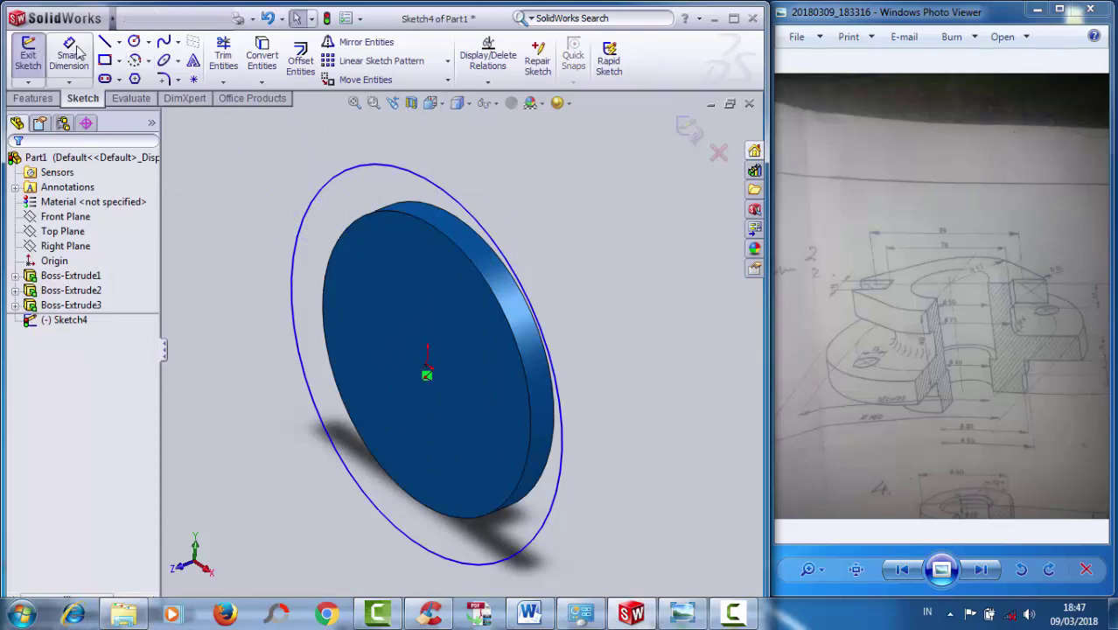
left_click(496, 165)
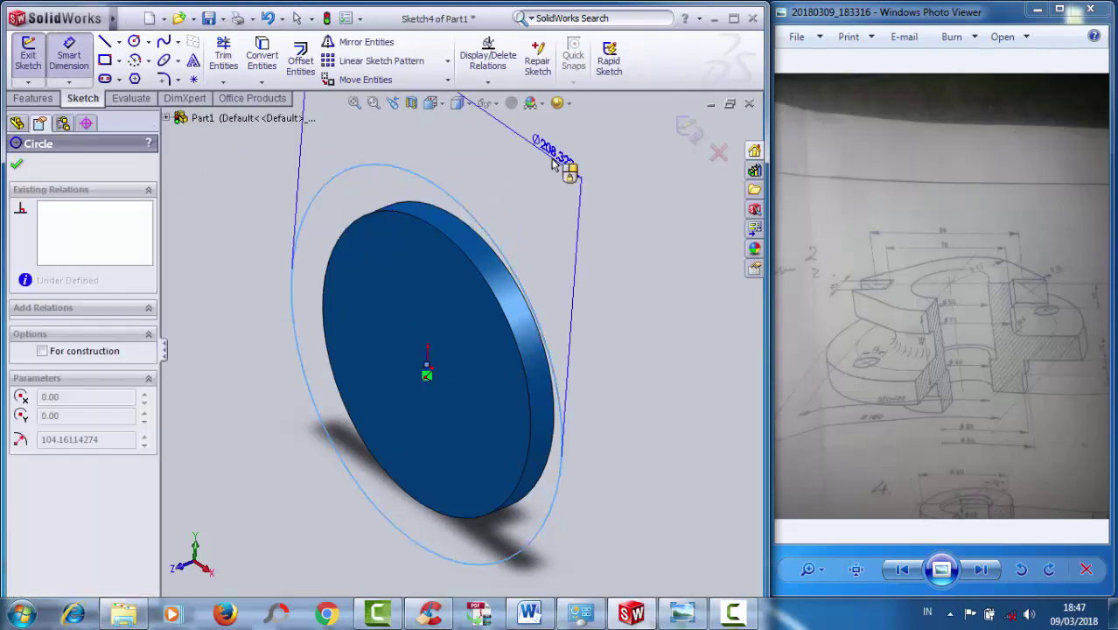
left_click(554, 166)
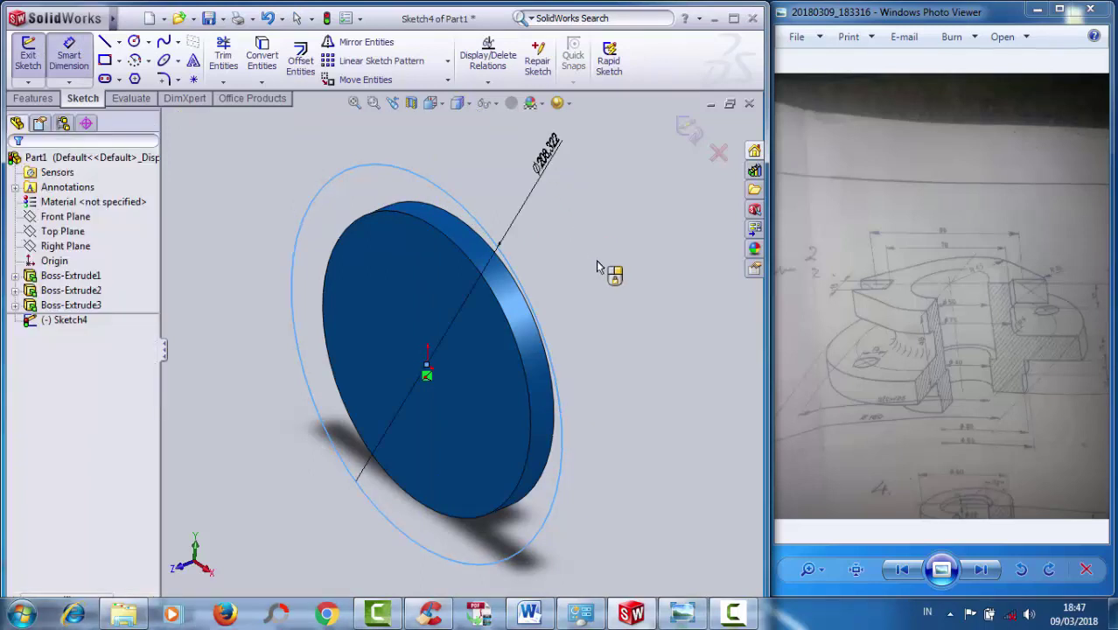
left_click(543, 386)
type("125")
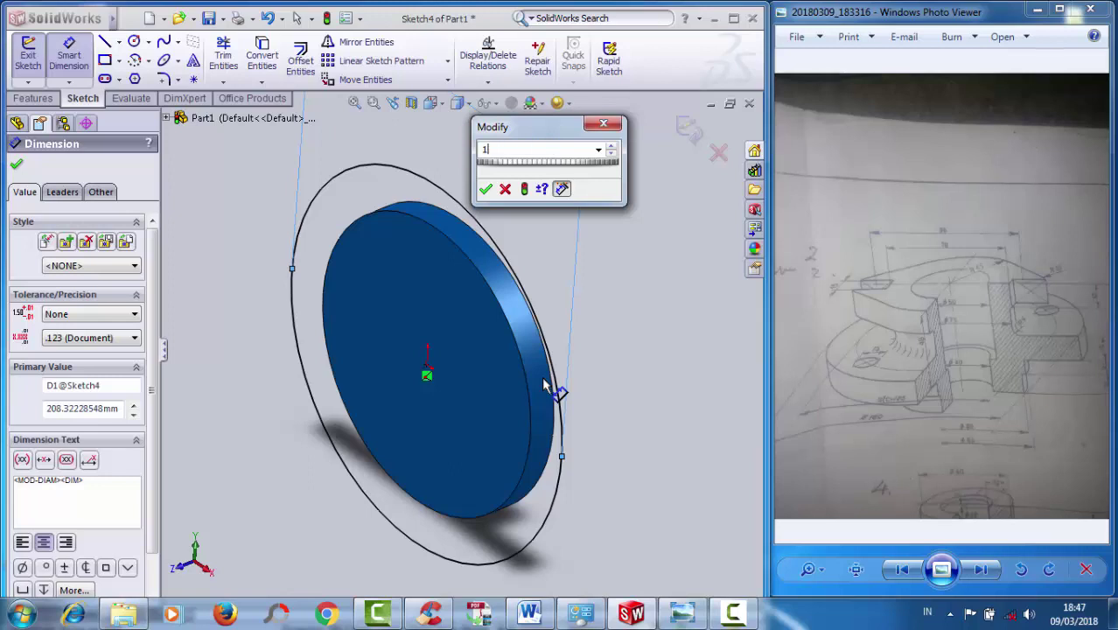
left_click(487, 190)
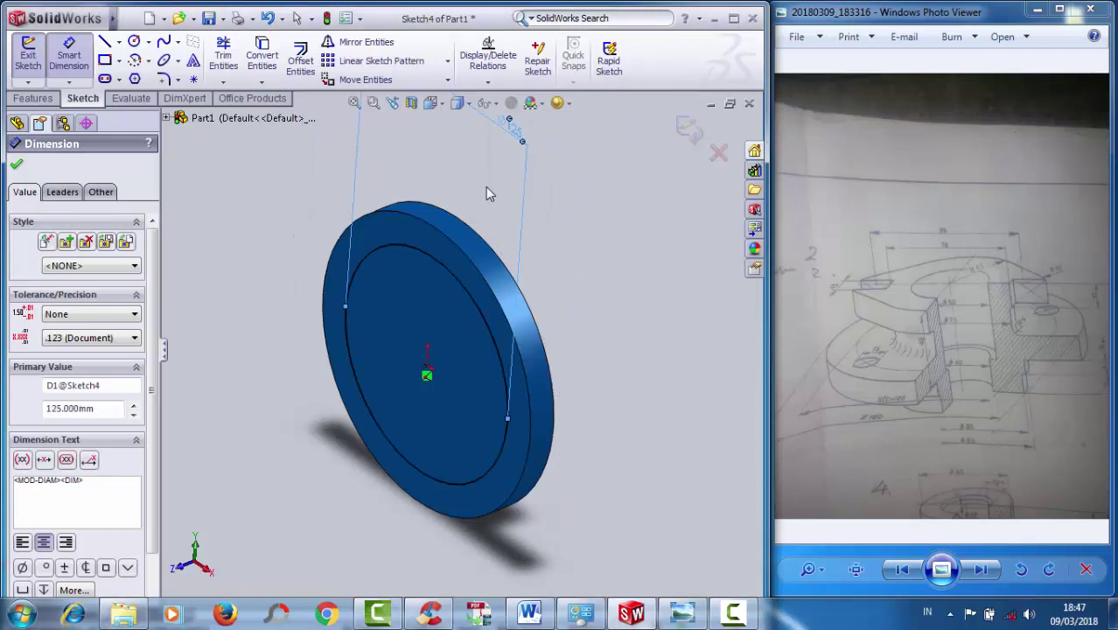
left_click(16, 166)
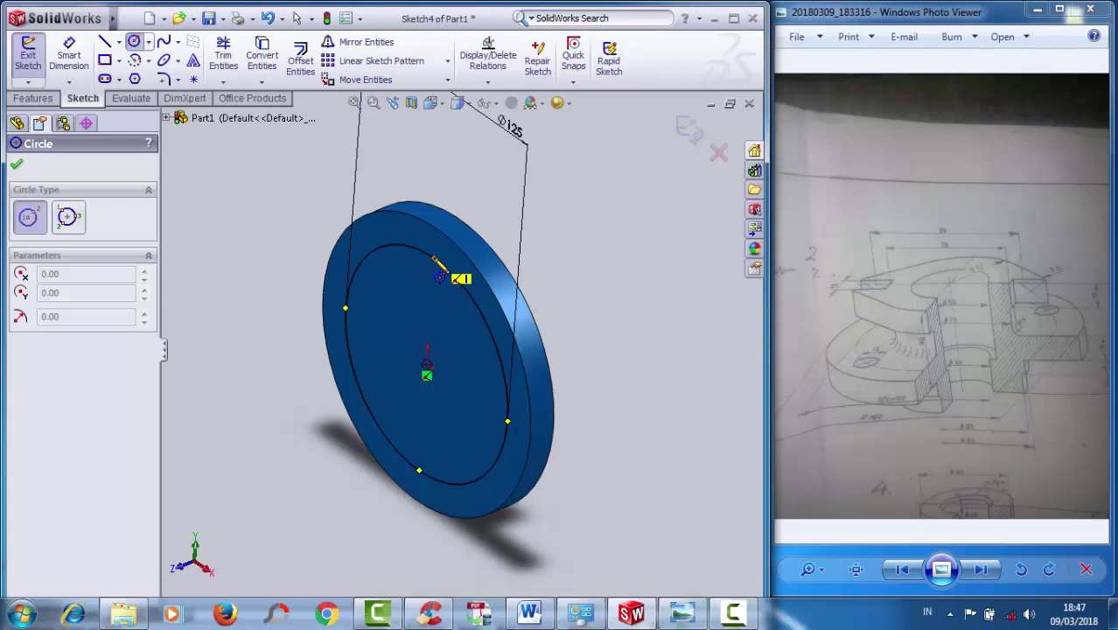
- Draw a circle on the 125 mm circle's top quadrant and dimension it Ø15 mm
left_click(435, 258)
left_click(413, 256)
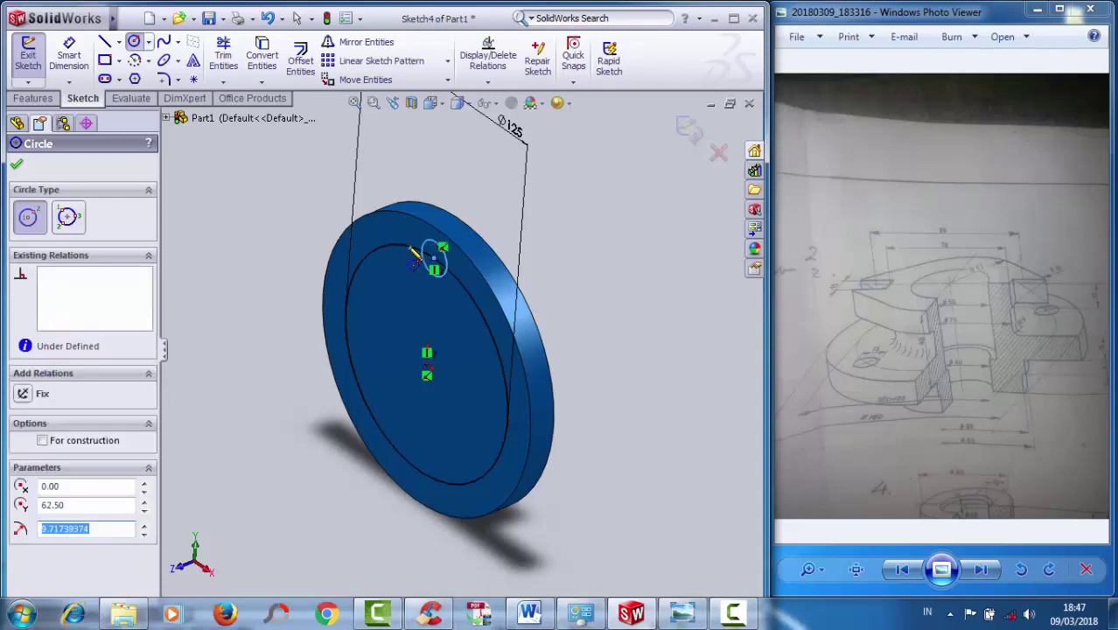
left_click(68, 57)
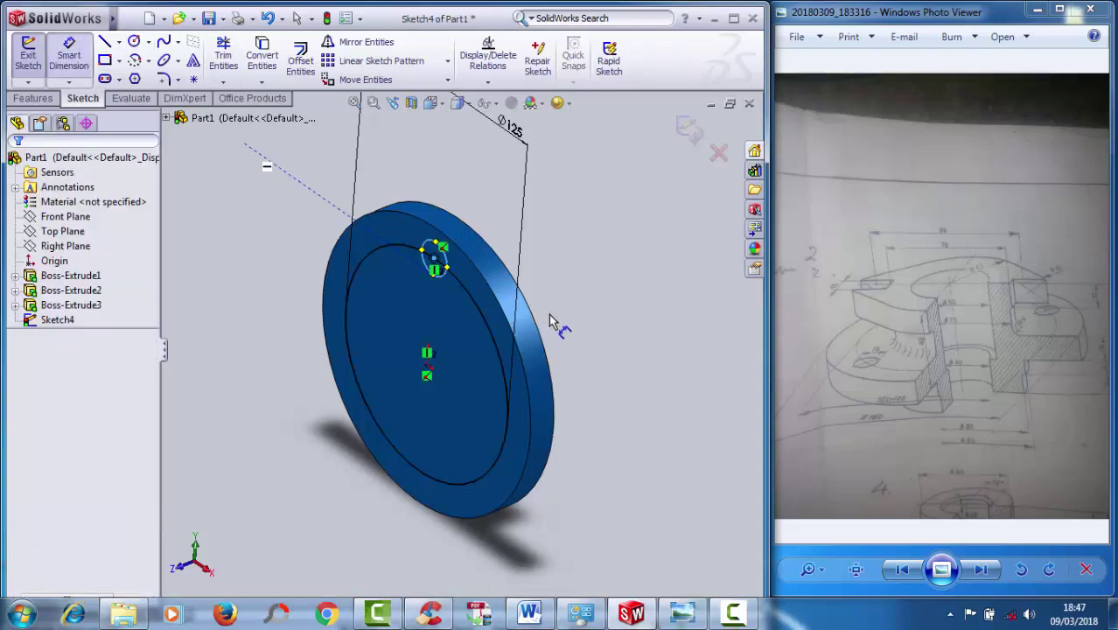
left_click(445, 261)
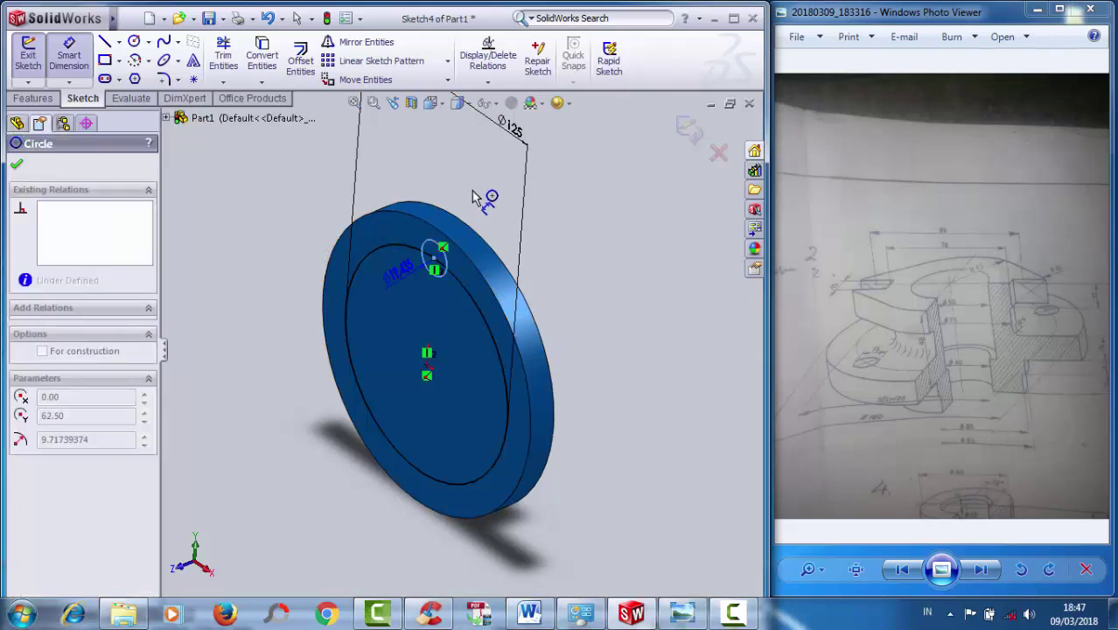
left_click(444, 162)
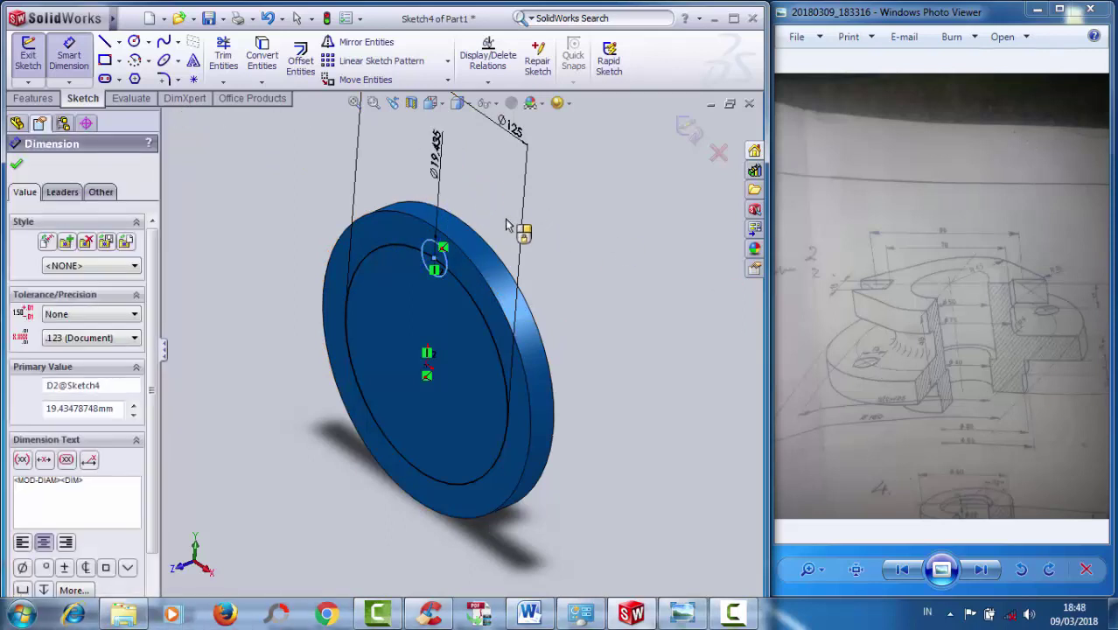
double_click(441, 163)
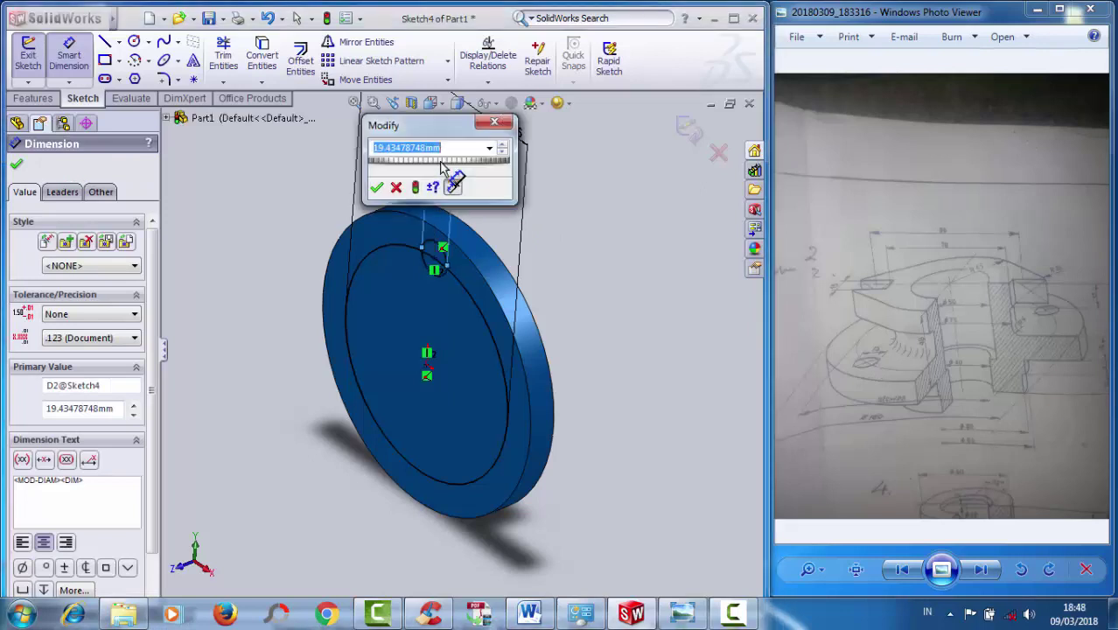
type("15")
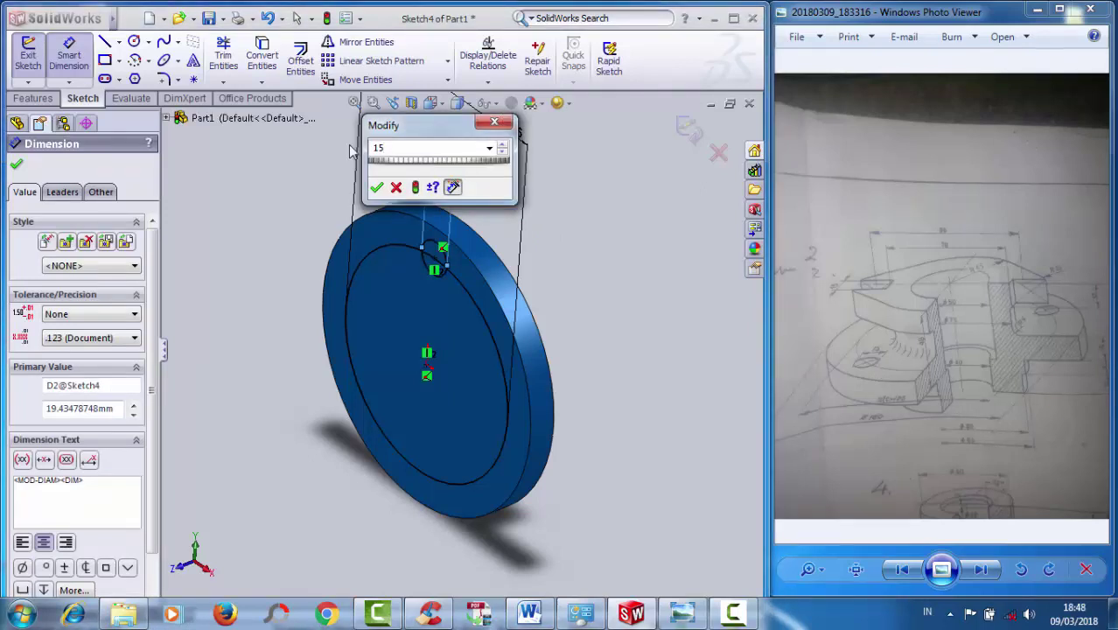
left_click(377, 187)
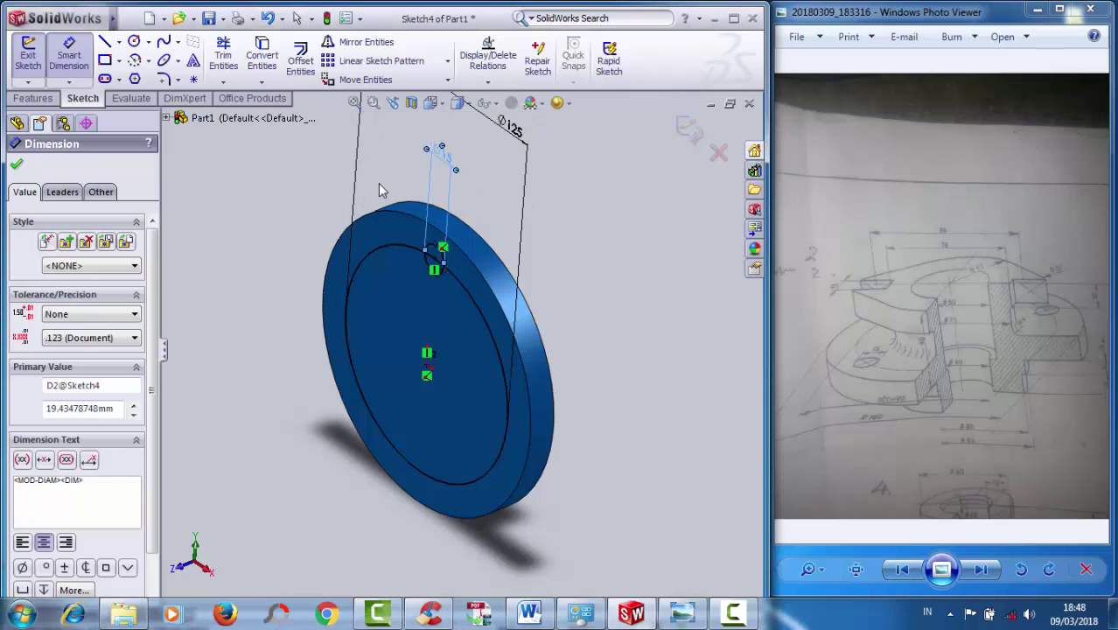
- Circular-pattern the Ø15 mm circle into 4 instances over 360° about the centre
left_click(449, 68)
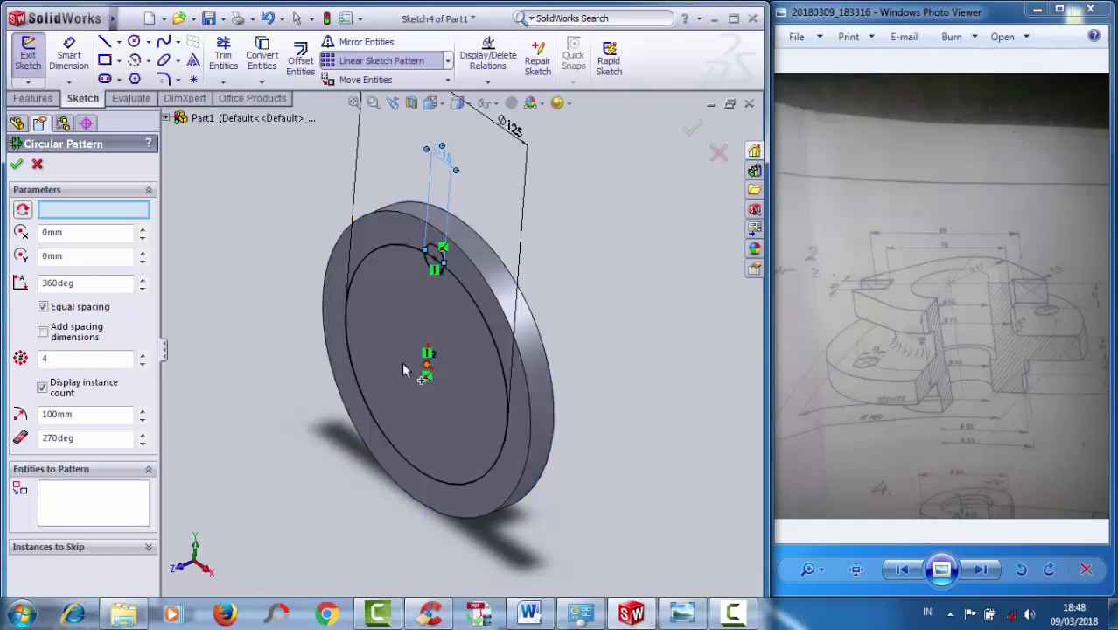
left_click(105, 506)
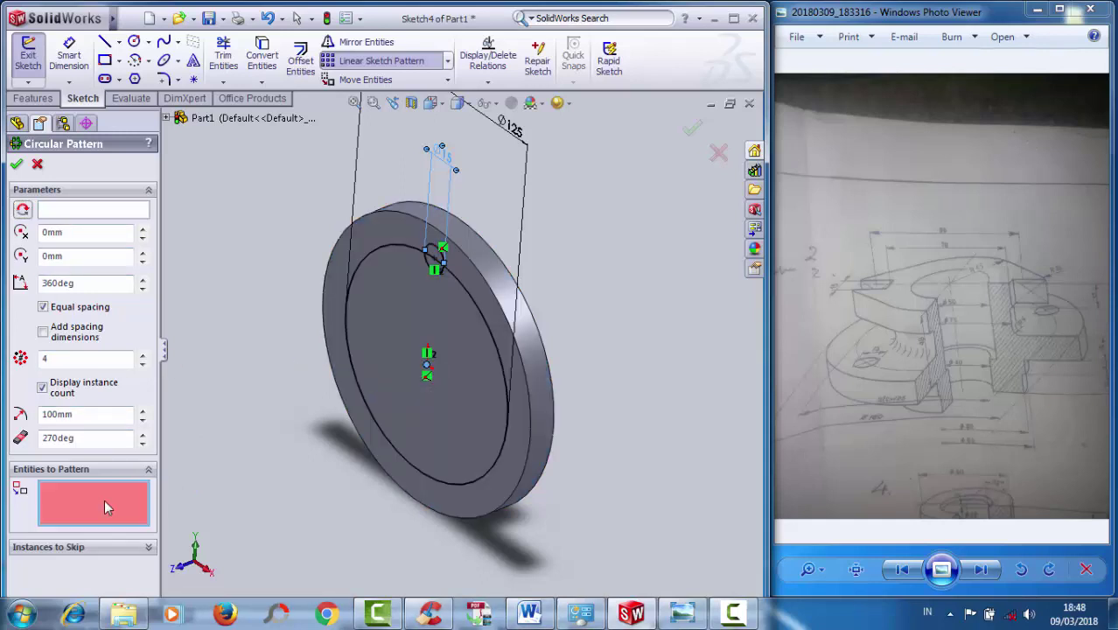
left_click(463, 287)
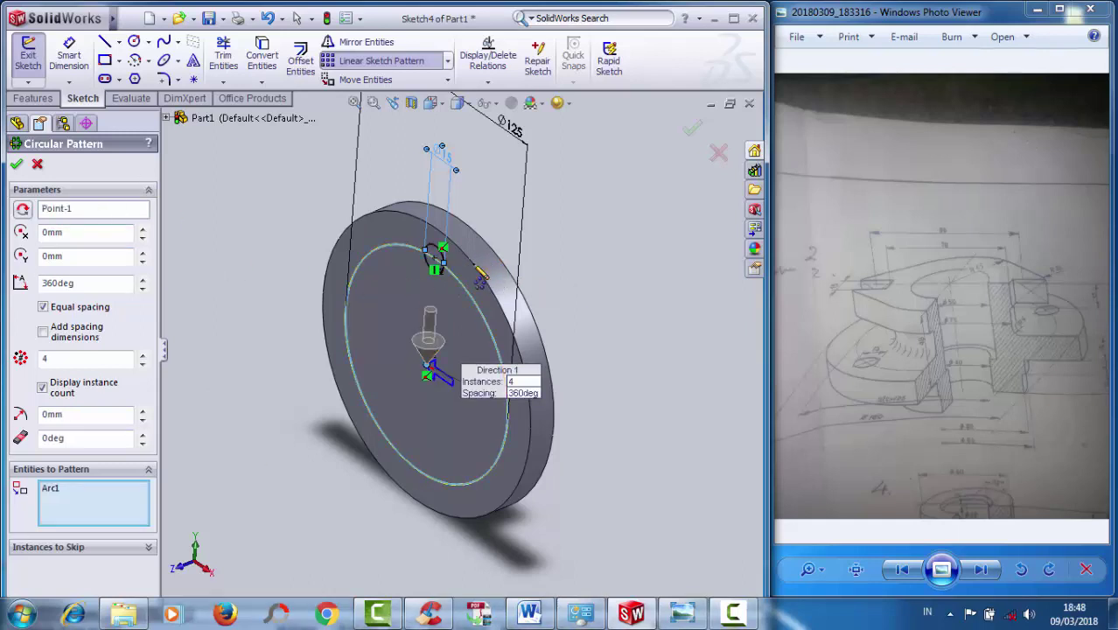
left_click(81, 213)
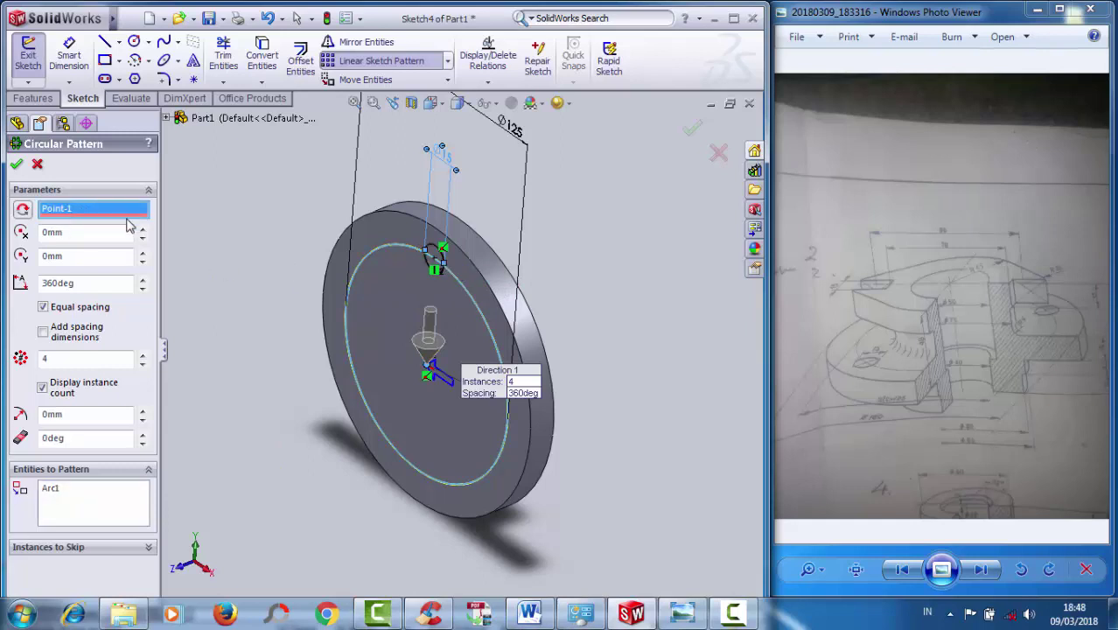
left_click(438, 252)
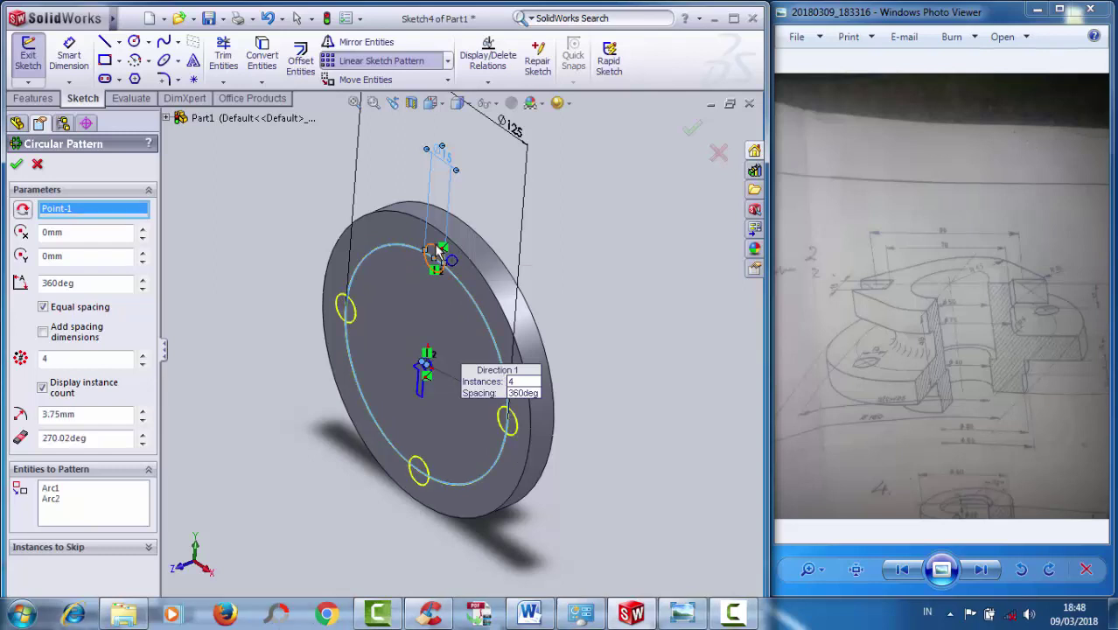
left_click(18, 166)
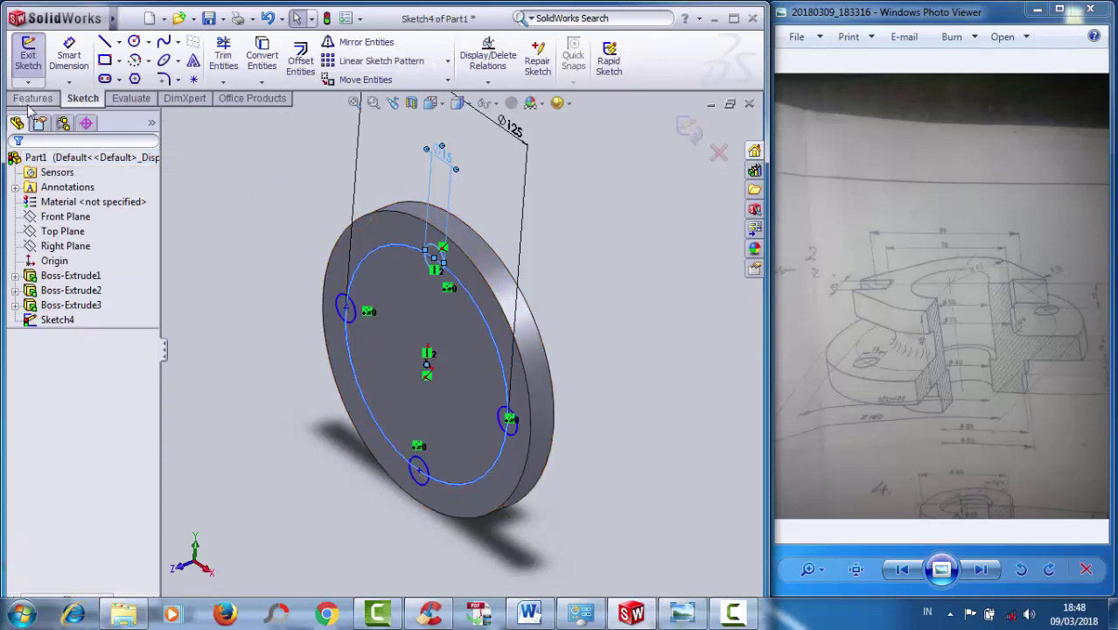
- Delete the 125 mm guide circle and extrude-cut the four Ø15 mm bolt holes
left_click(32, 55)
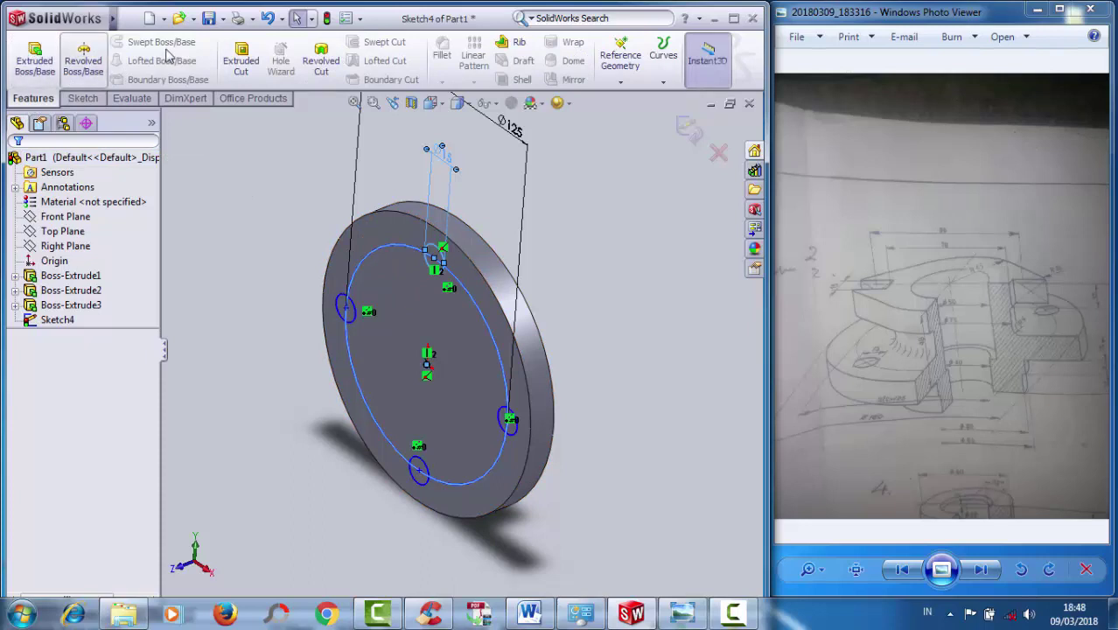
right_click(467, 256)
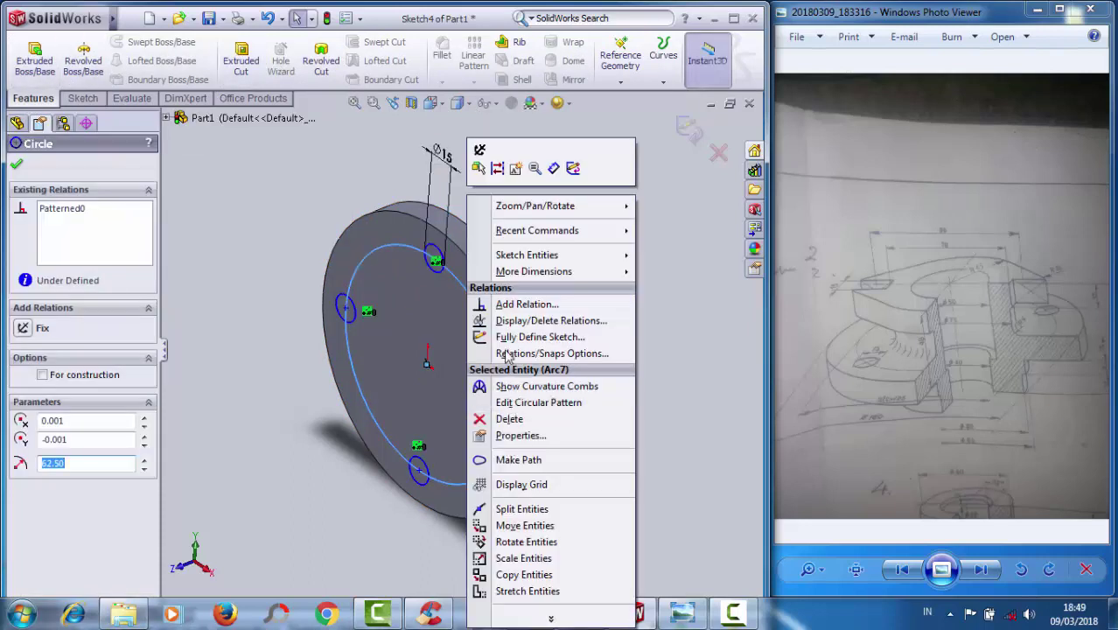
left_click(510, 419)
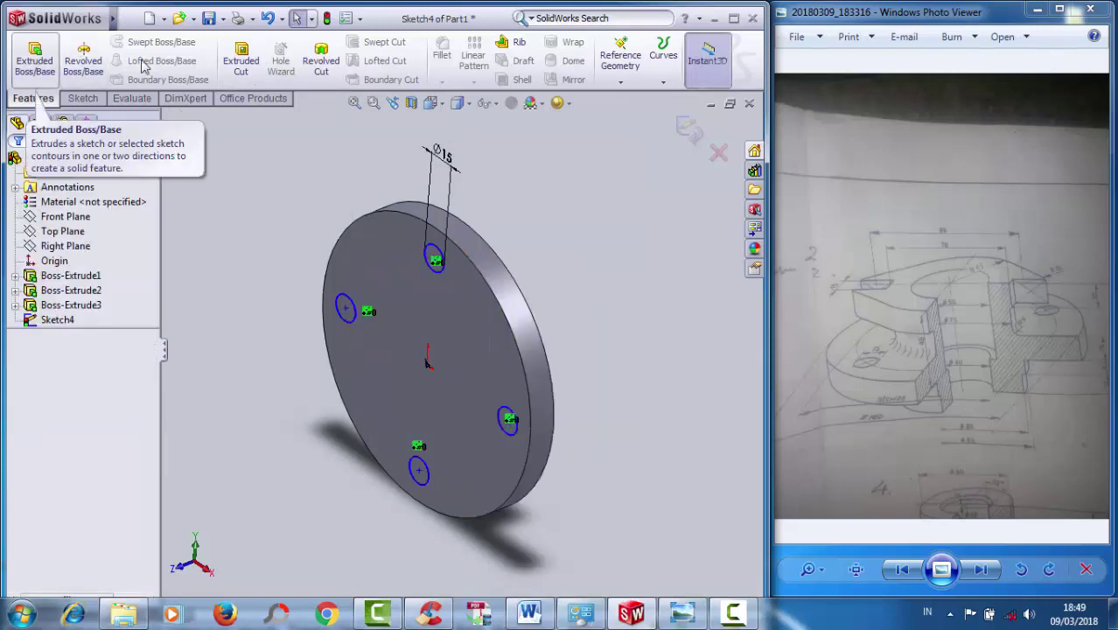
left_click(251, 59)
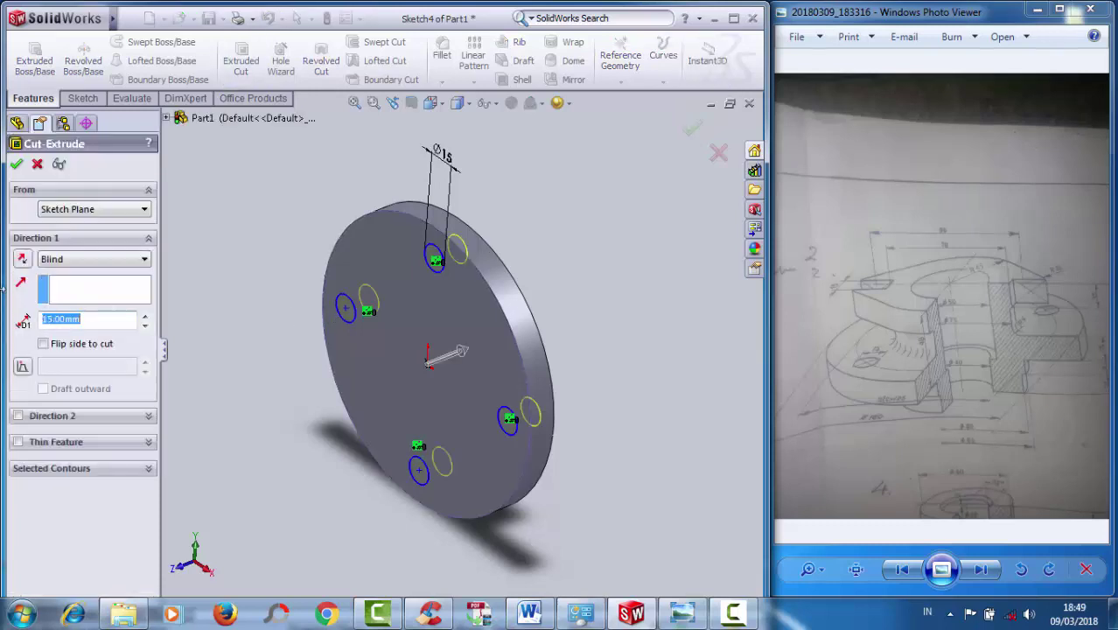
left_click(17, 167)
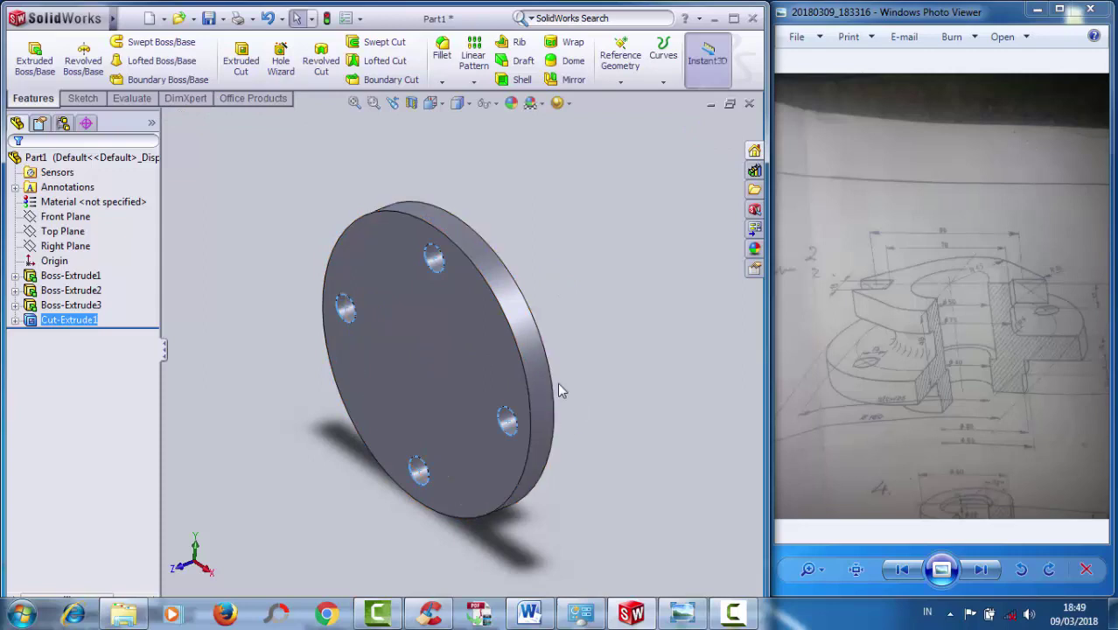
- Orbit the part to face its four-hole side and zoom the reference drawing
mouse_move(557, 383)
middle_mouse_down()
mouse_move(457, 397)
mouse_move(542, 406)
mouse_move(571, 395)
mouse_move(562, 388)
middle_mouse_up()
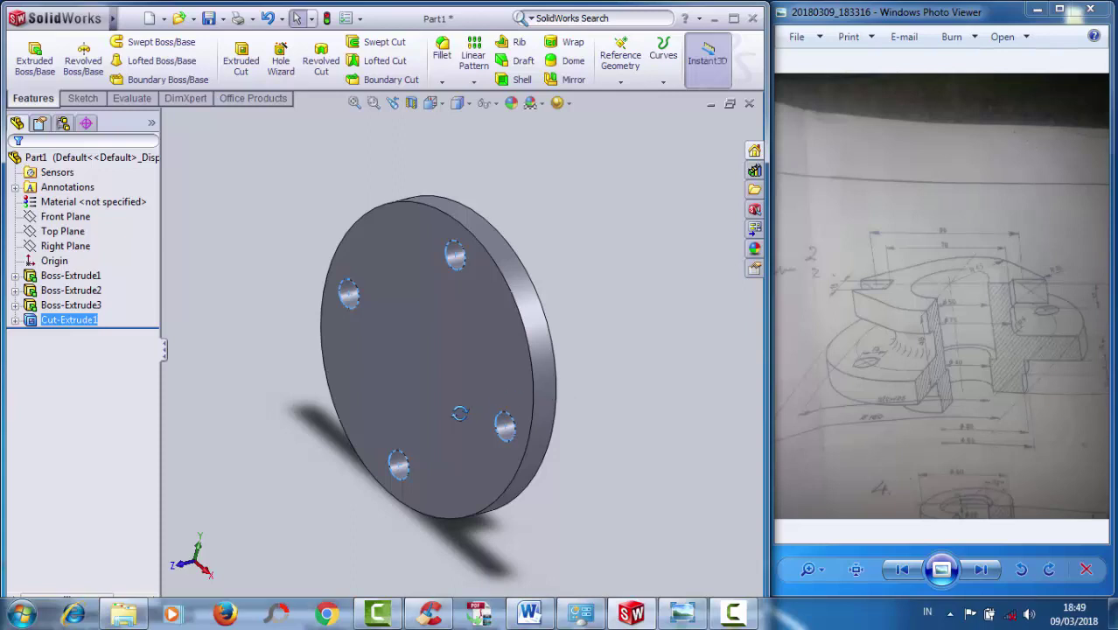
mouse_move(577, 392)
middle_mouse_down()
mouse_move(622, 335)
mouse_move(585, 360)
mouse_move(574, 394)
mouse_move(618, 355)
mouse_move(555, 327)
middle_mouse_up()
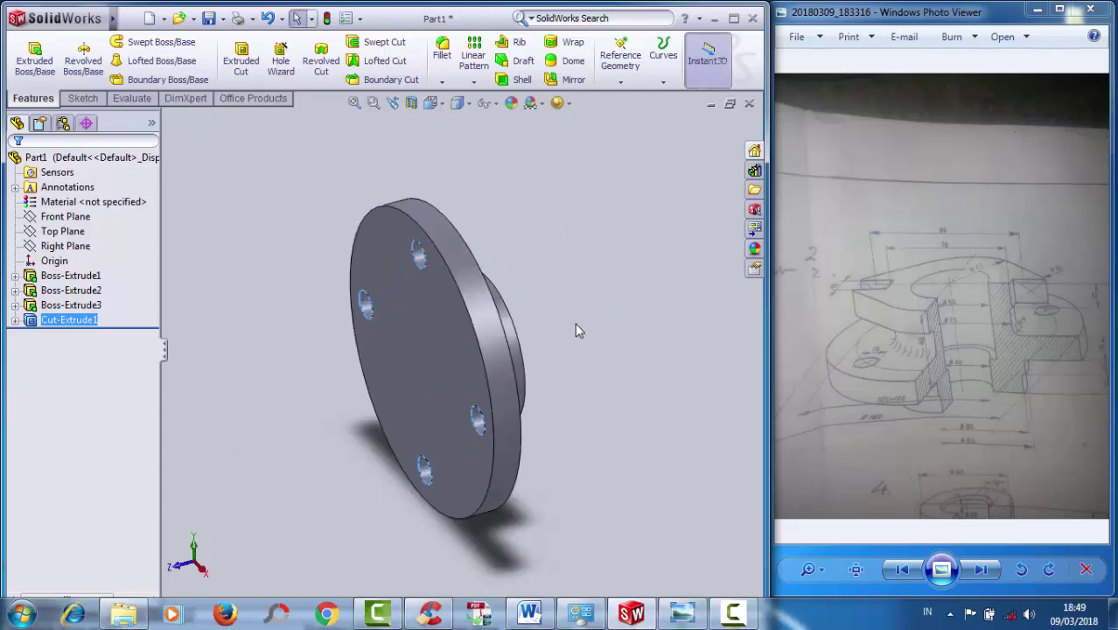
middle_click_drag(446, 354, 466, 347)
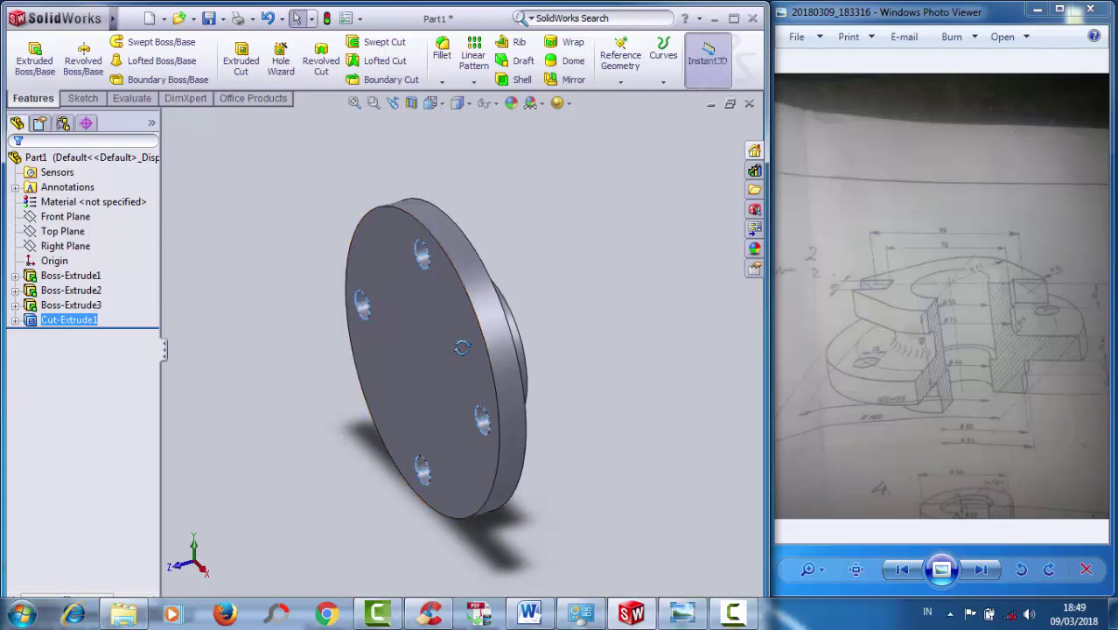
left_click(79, 98)
scroll(968, 403, "down", 2)
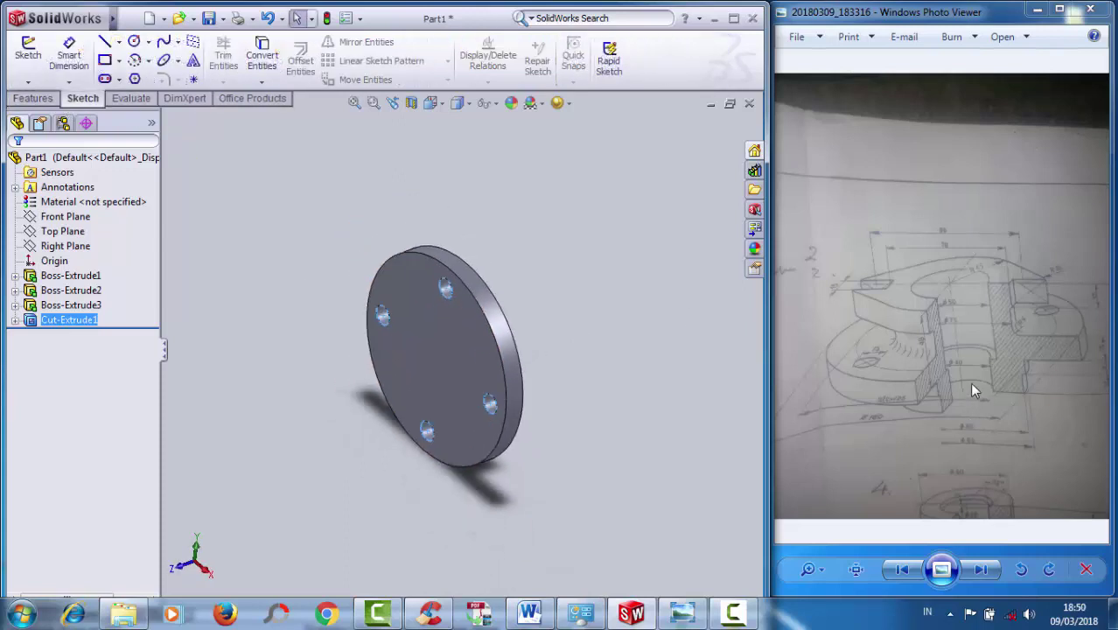
scroll(998, 363, "up", 3)
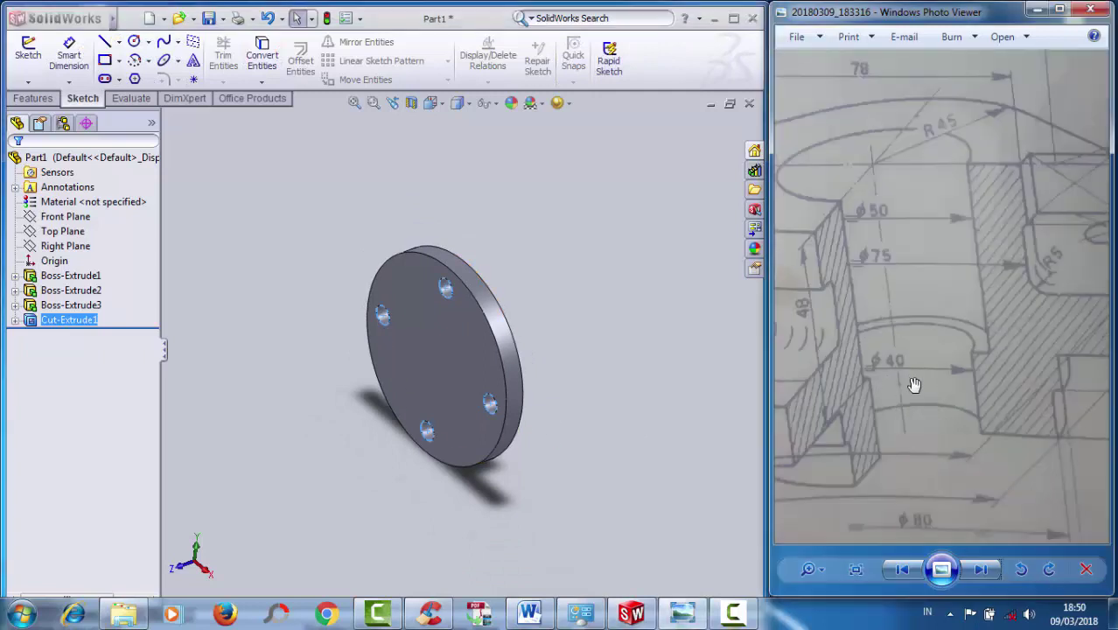
left_click(653, 332)
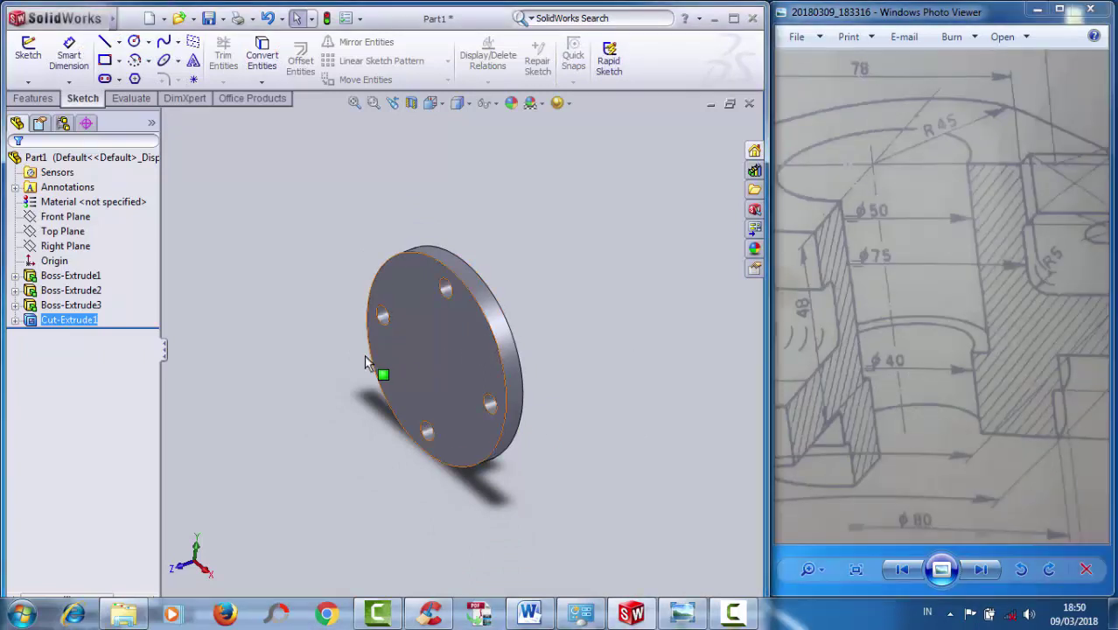
scroll(364, 356, "down", 2)
scroll(364, 355, "down", 2)
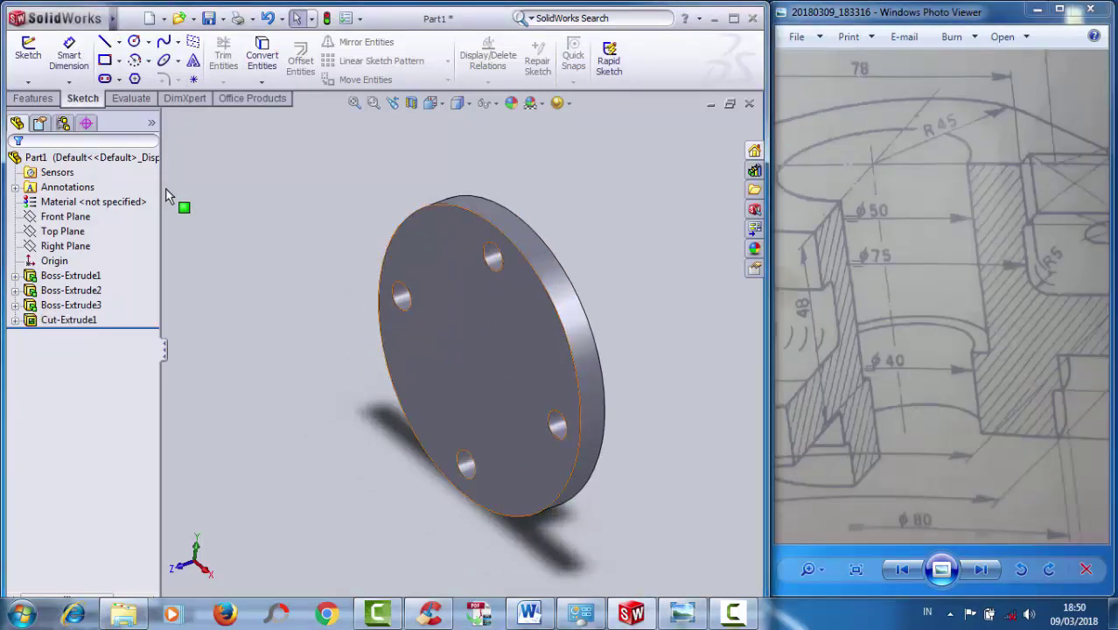
left_click(33, 98)
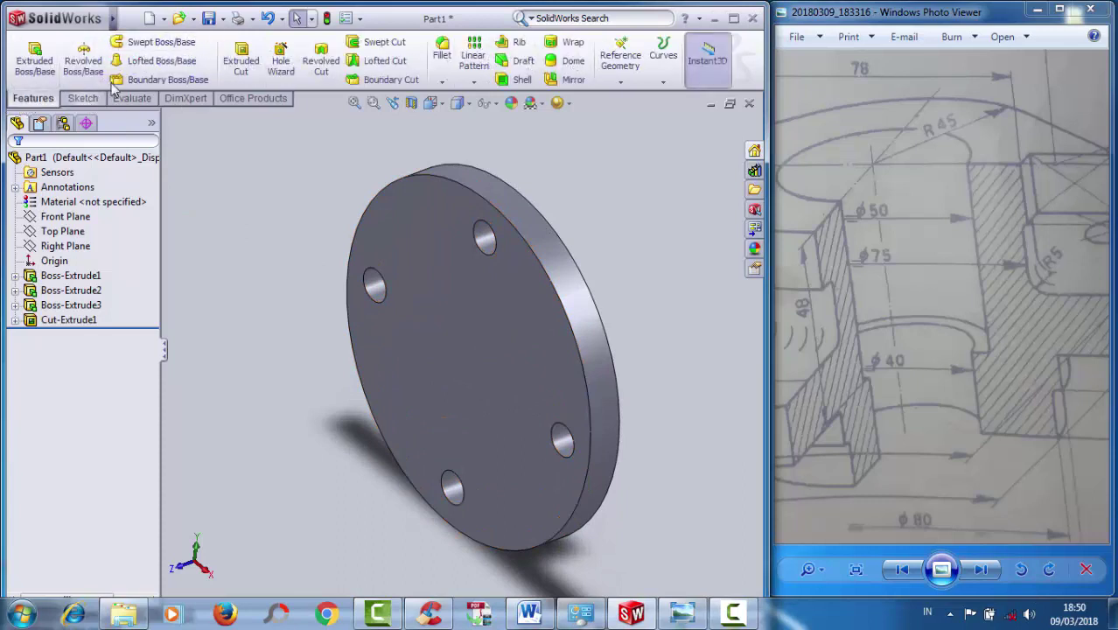
- Sketch a Ø40 mm circle at the origin on the flange's front face
left_click(84, 98)
left_click(137, 46)
left_click(479, 372)
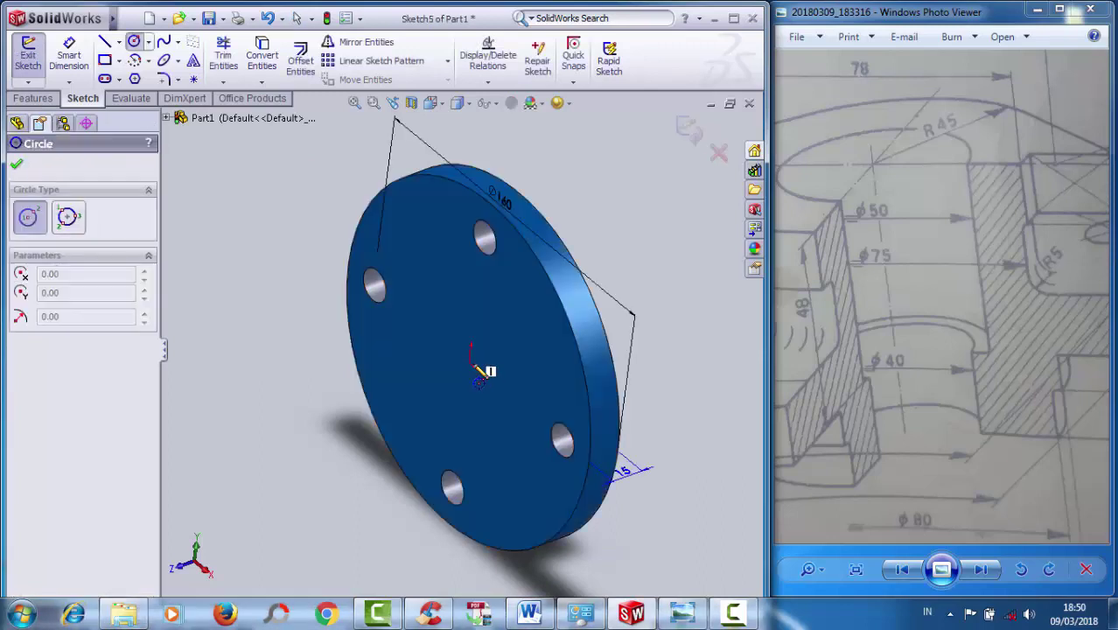
left_click(468, 365)
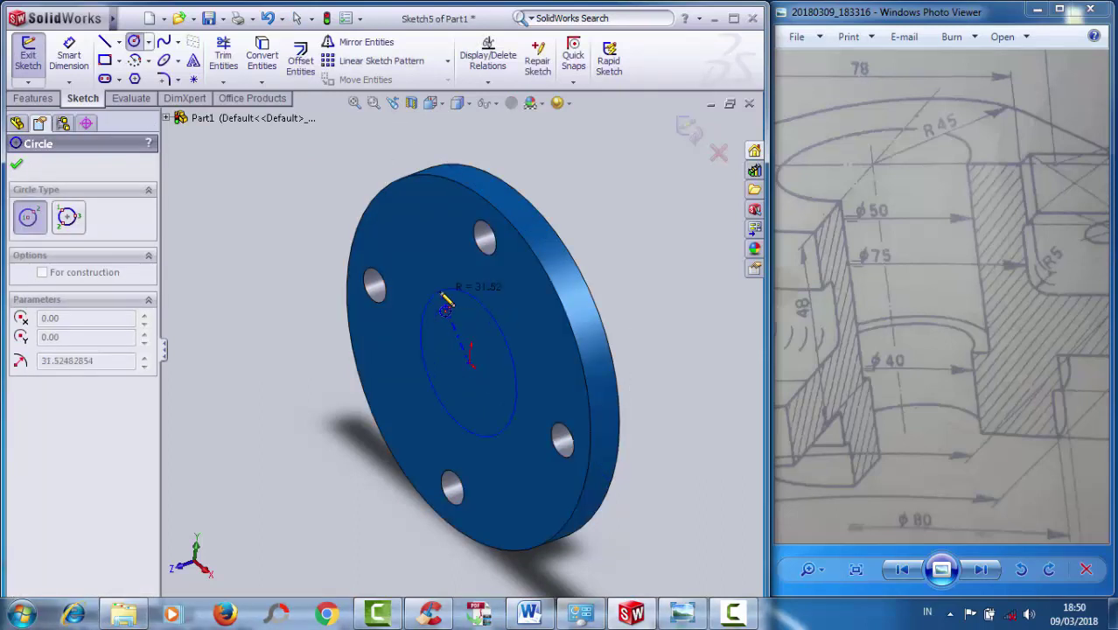
left_click(447, 302)
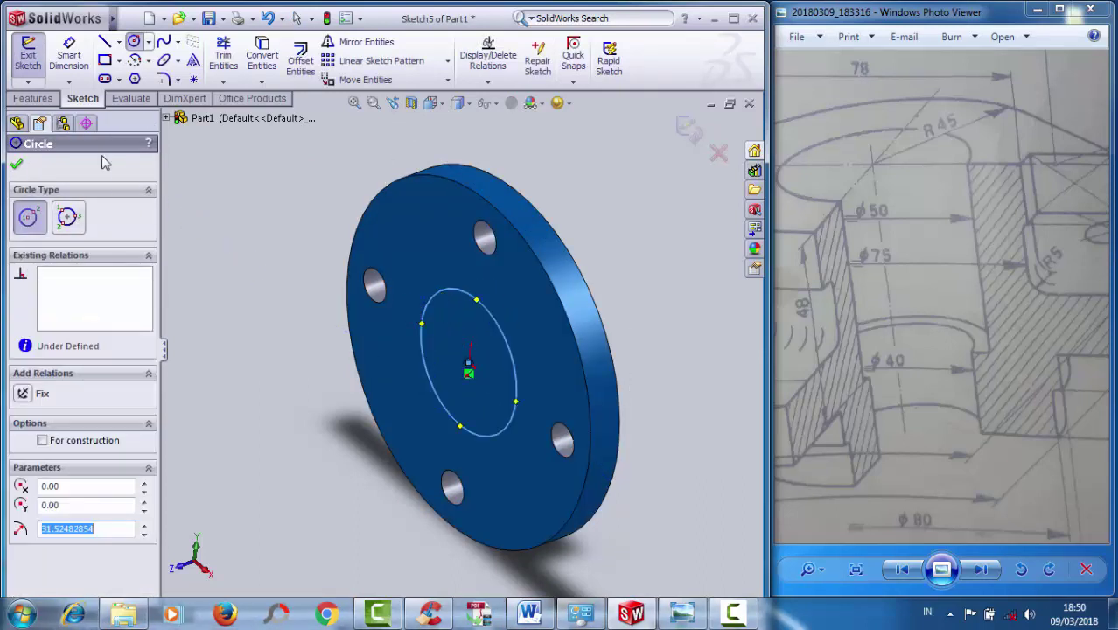
left_click(66, 55)
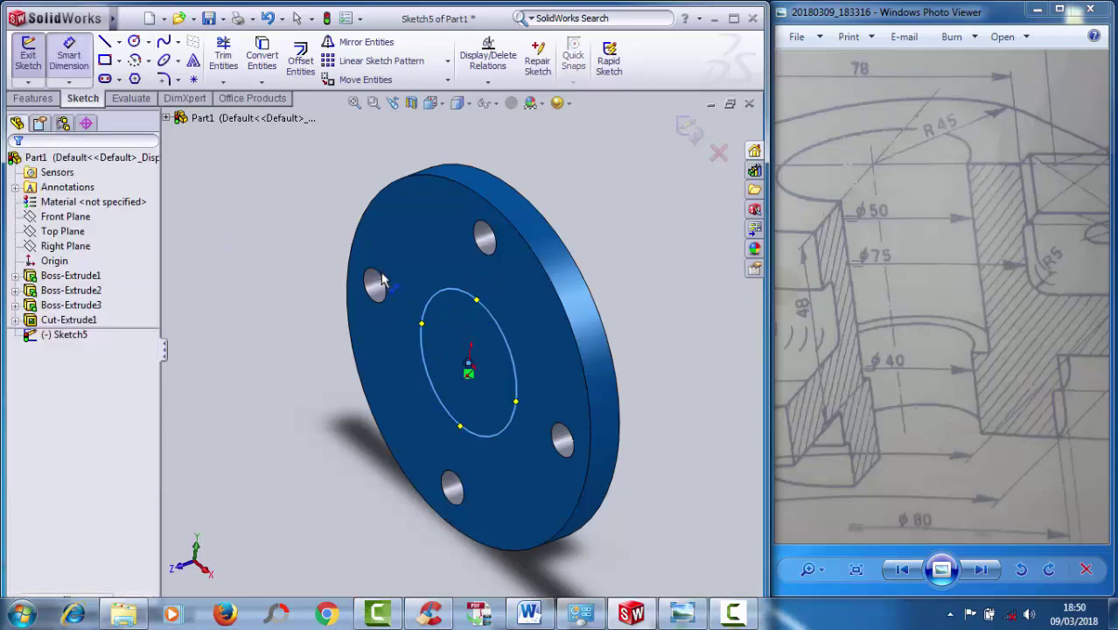
left_click(498, 327)
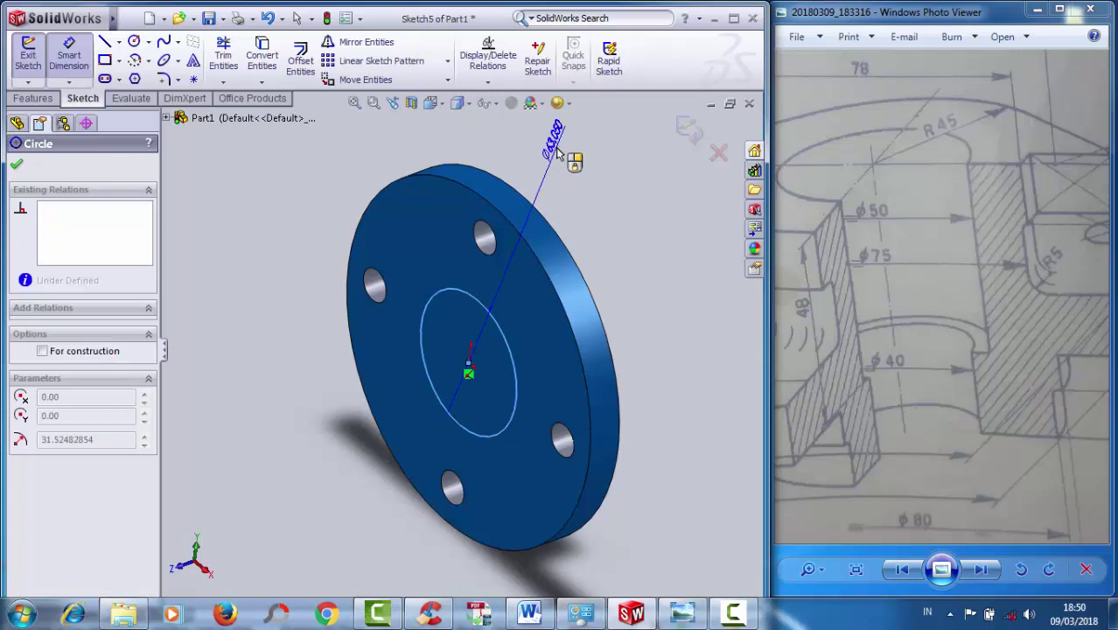
left_click(571, 163)
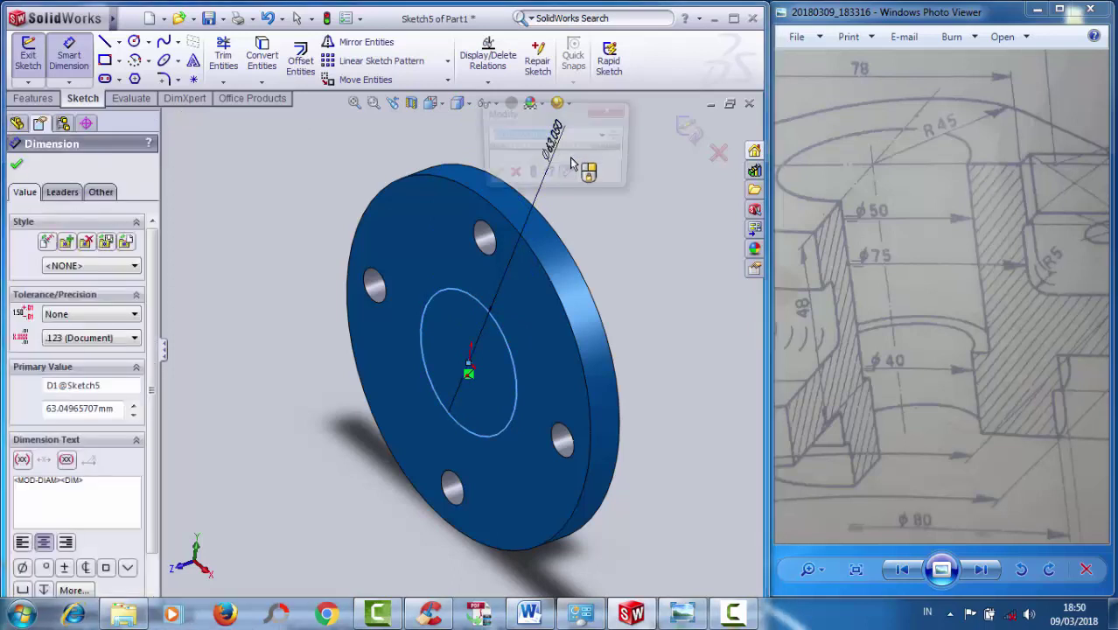
left_click(570, 163)
type("40")
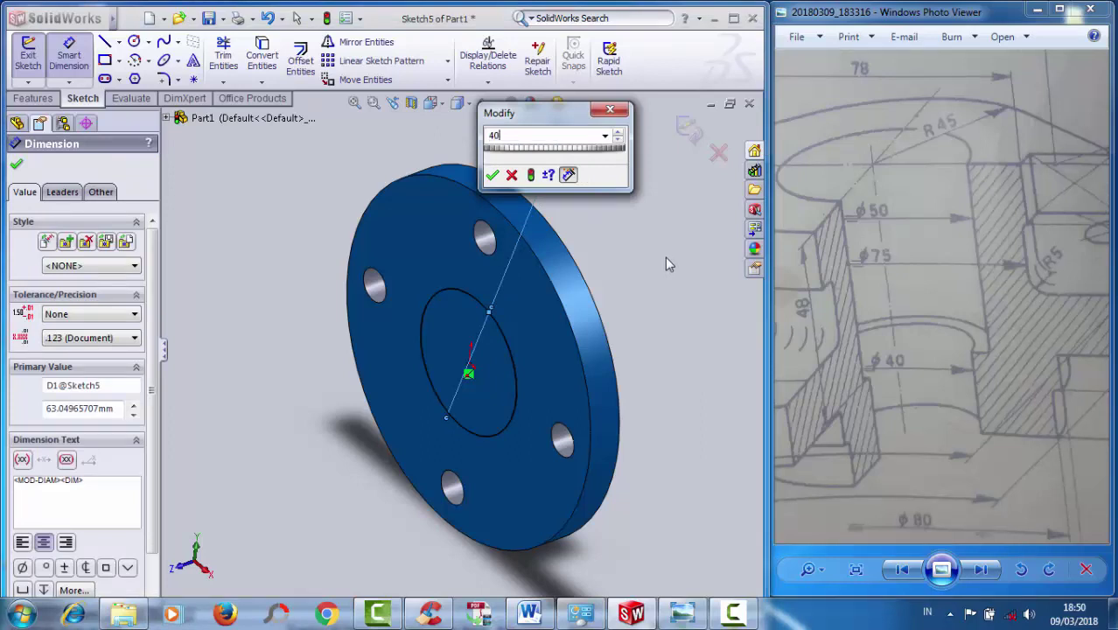
left_click(492, 176)
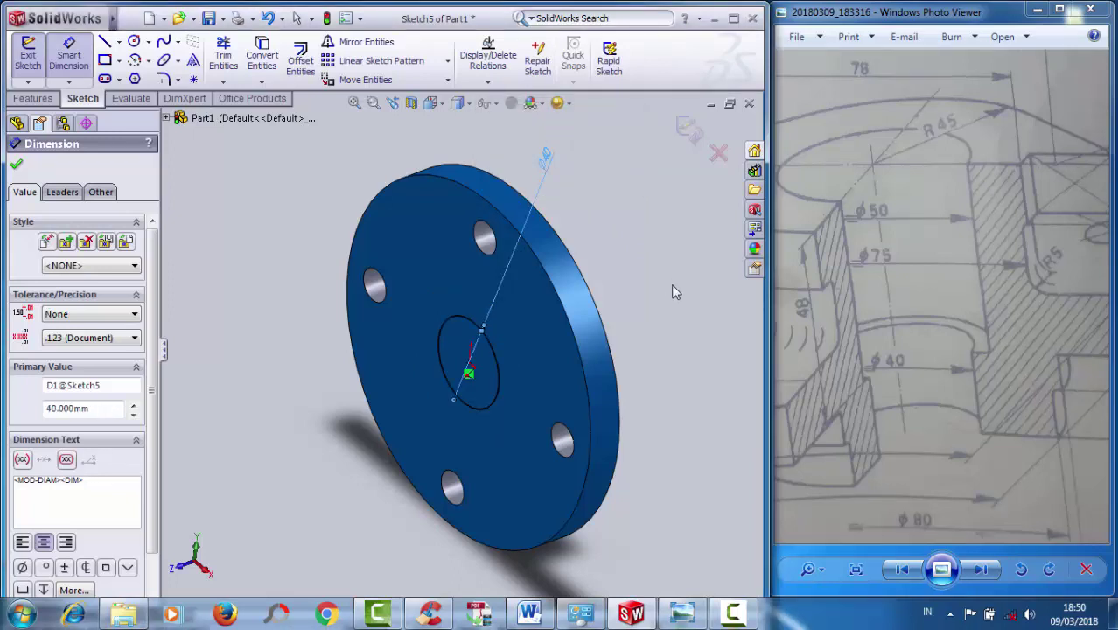
- Extrude-cut the Ø40 mm circle 50 mm deep to form the bore
left_click(32, 98)
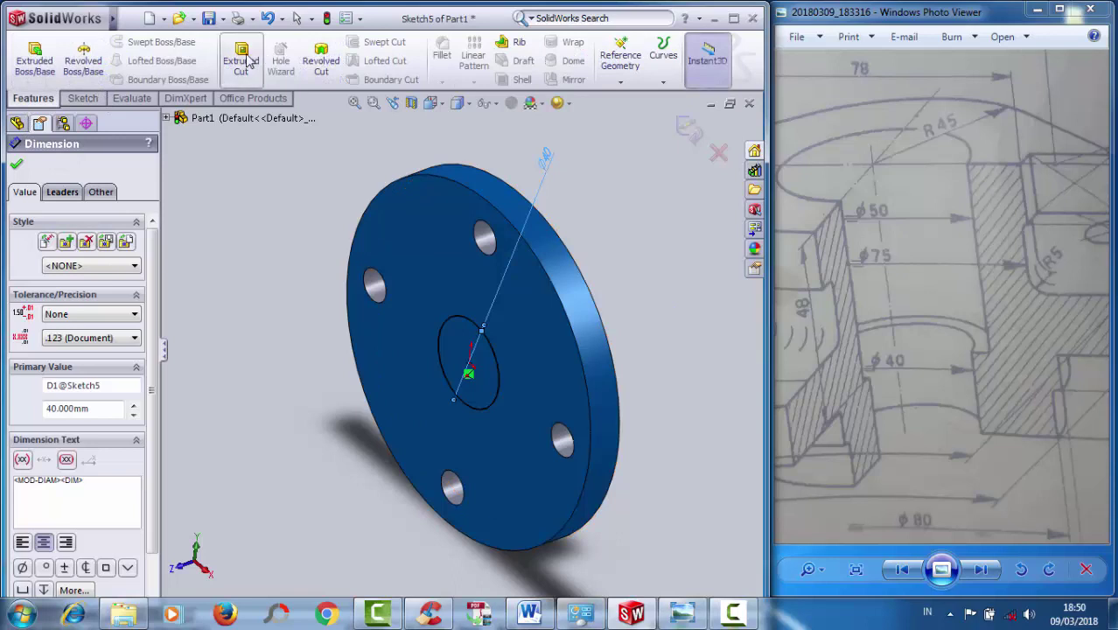
left_click(243, 68)
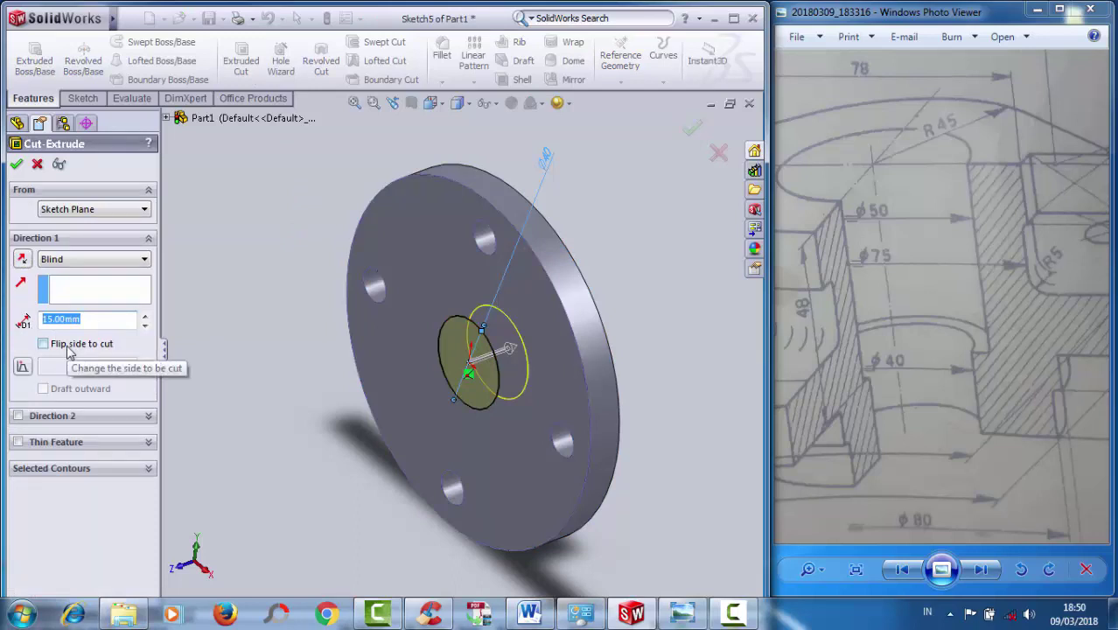
type("50")
key("Return")
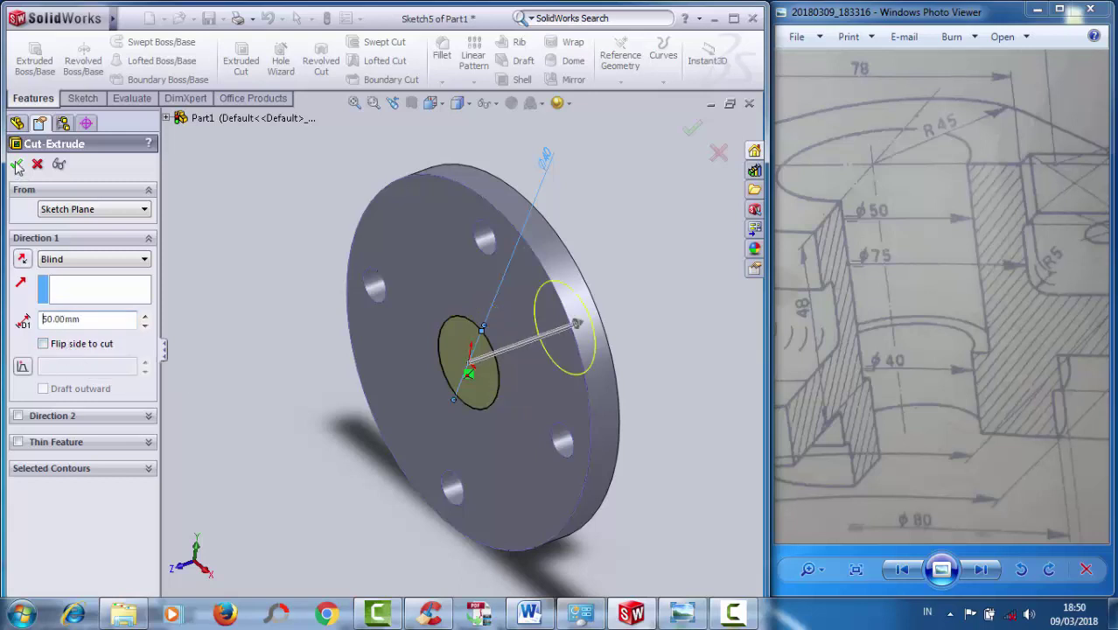
left_click(17, 166)
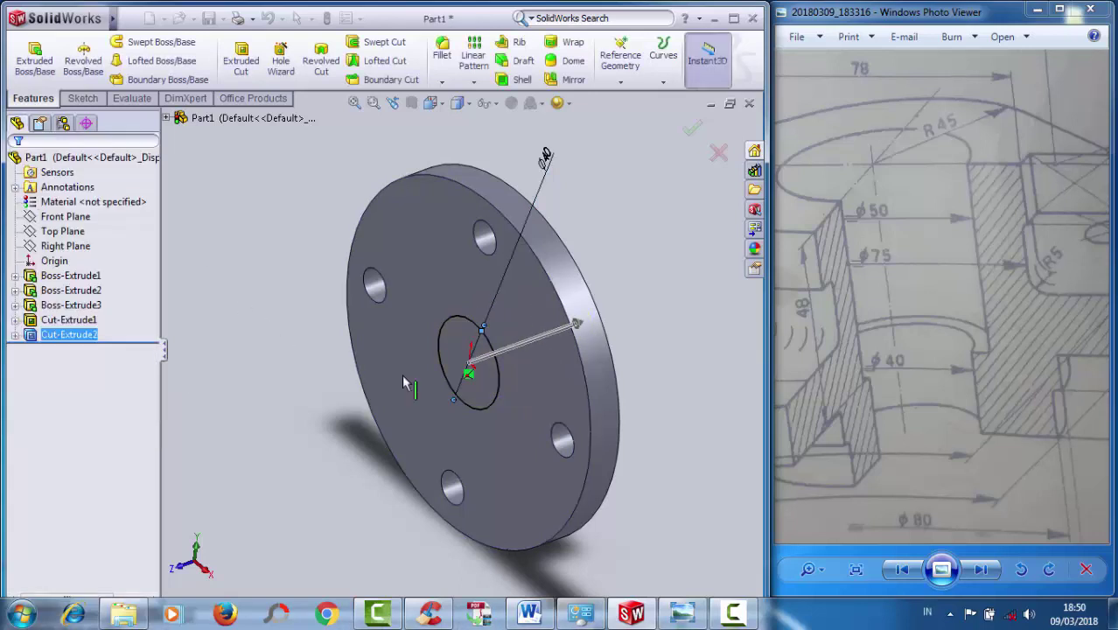
mouse_move(522, 362)
middle_mouse_down()
mouse_move(618, 416)
mouse_move(582, 405)
mouse_move(599, 419)
middle_mouse_up()
mouse_move(500, 379)
middle_mouse_down()
mouse_move(472, 362)
mouse_move(501, 383)
middle_mouse_up()
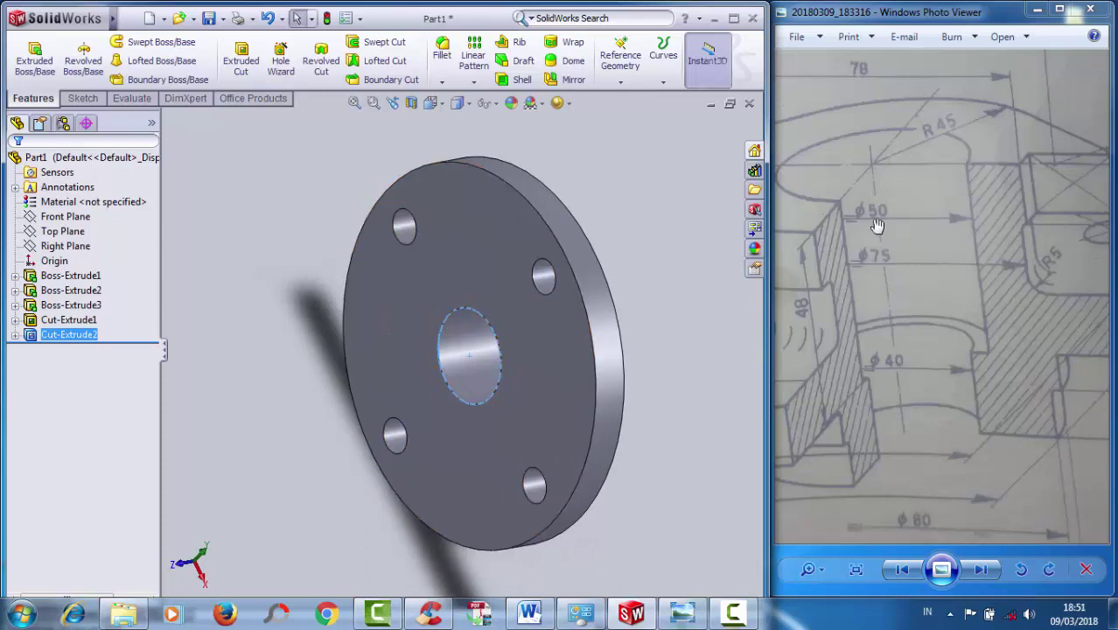
mouse_move(674, 320)
middle_mouse_down()
mouse_move(624, 280)
mouse_move(519, 344)
mouse_move(407, 258)
middle_mouse_up()
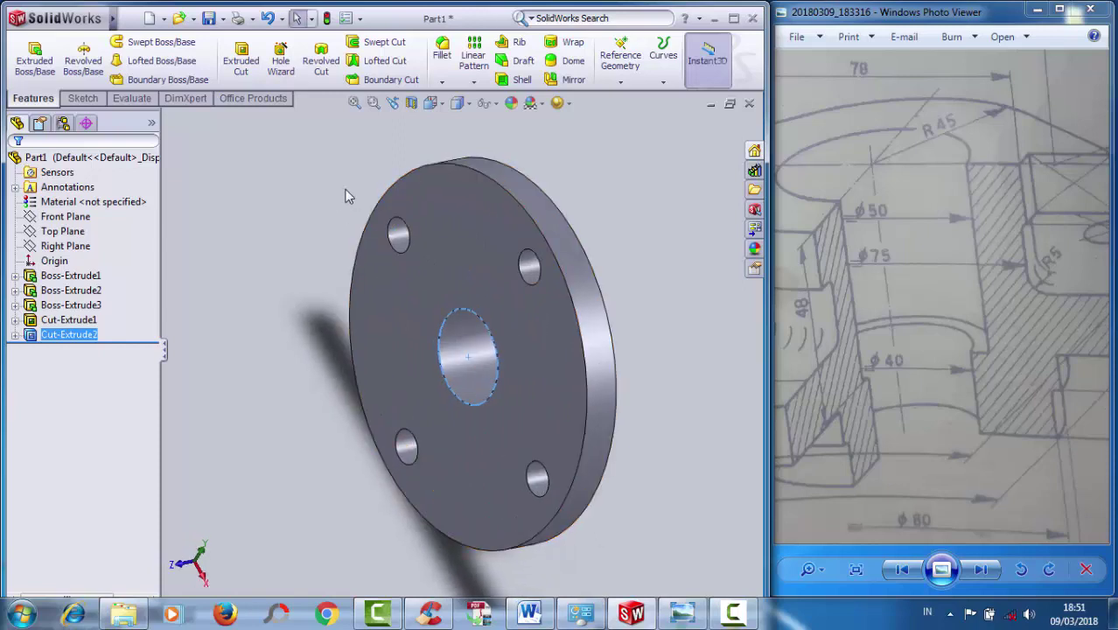
left_click(82, 98)
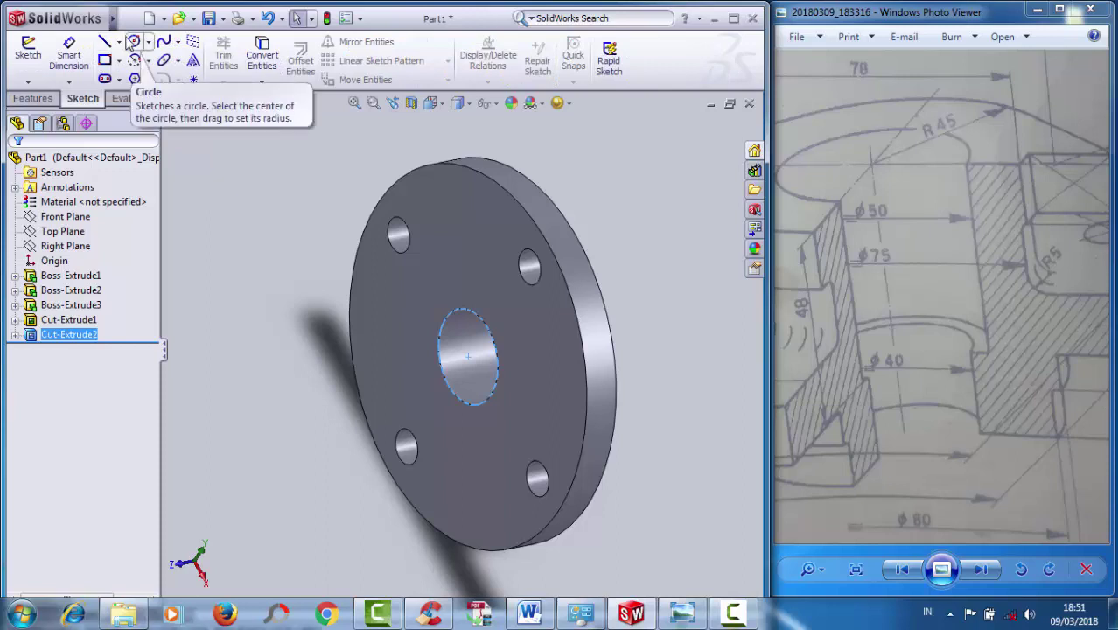
- Sketch a Ø50 mm circle centred on the origin around the bore
left_click(134, 41)
left_click(531, 350)
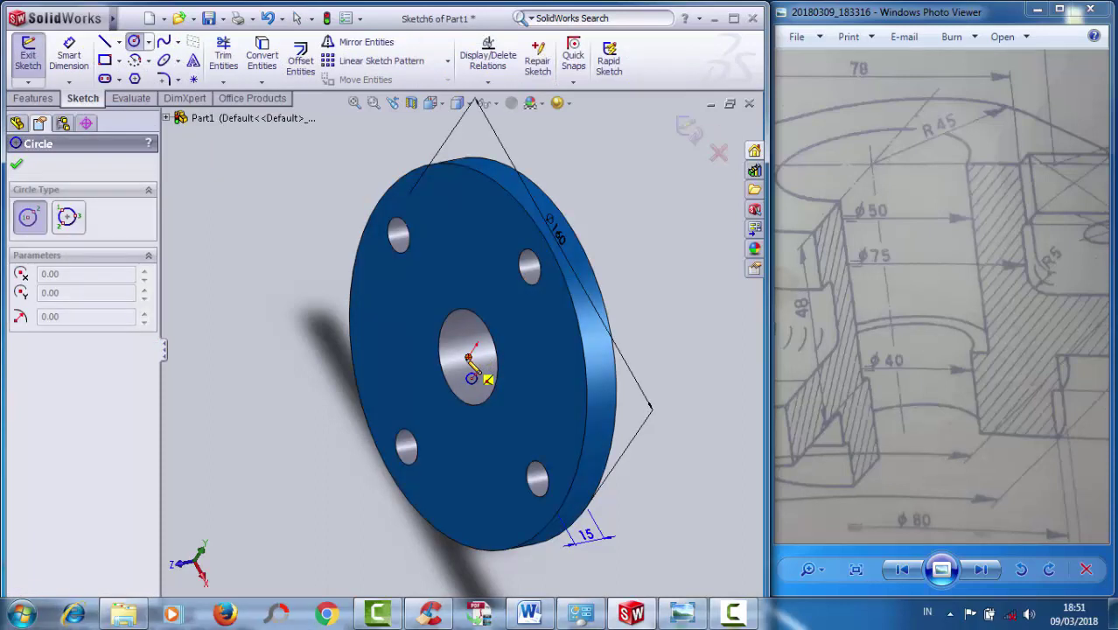
left_click(470, 358)
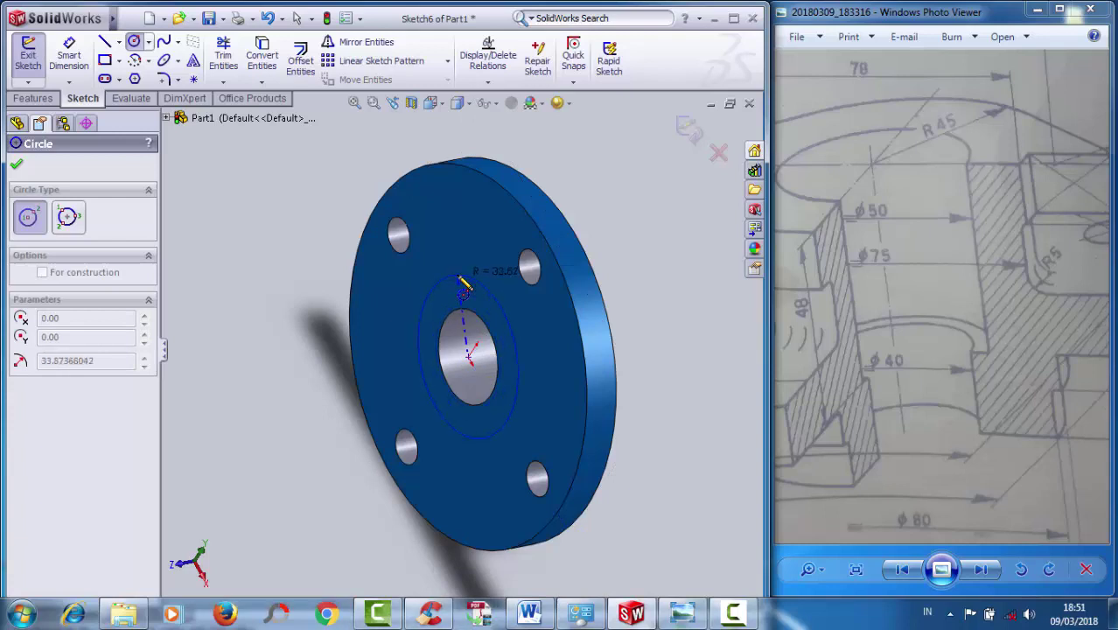
left_click(456, 278)
left_click(69, 54)
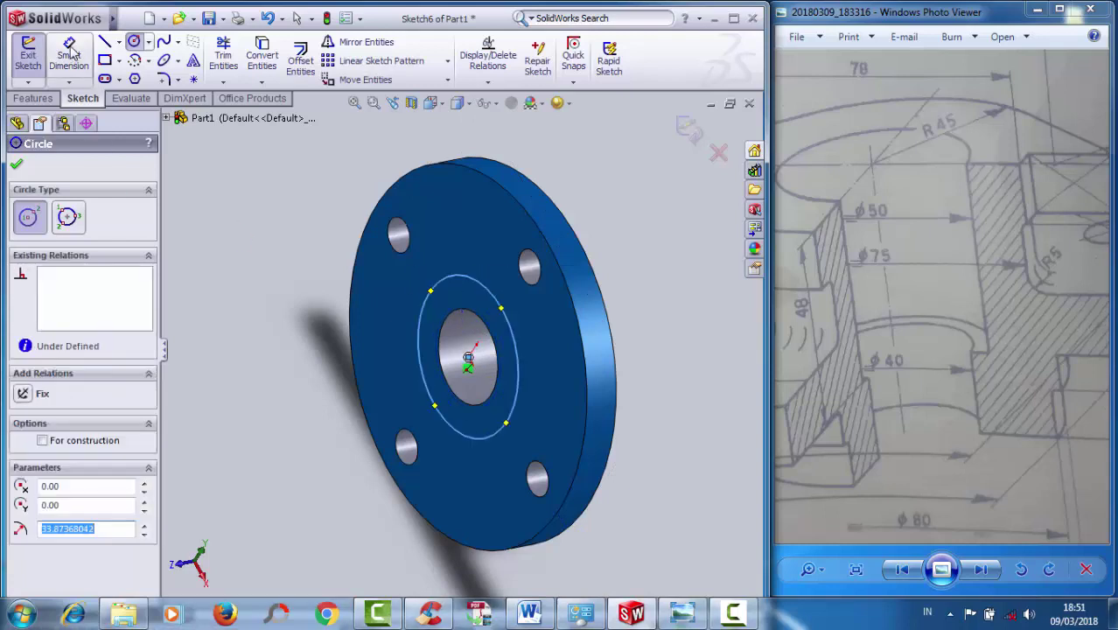
left_click(477, 285)
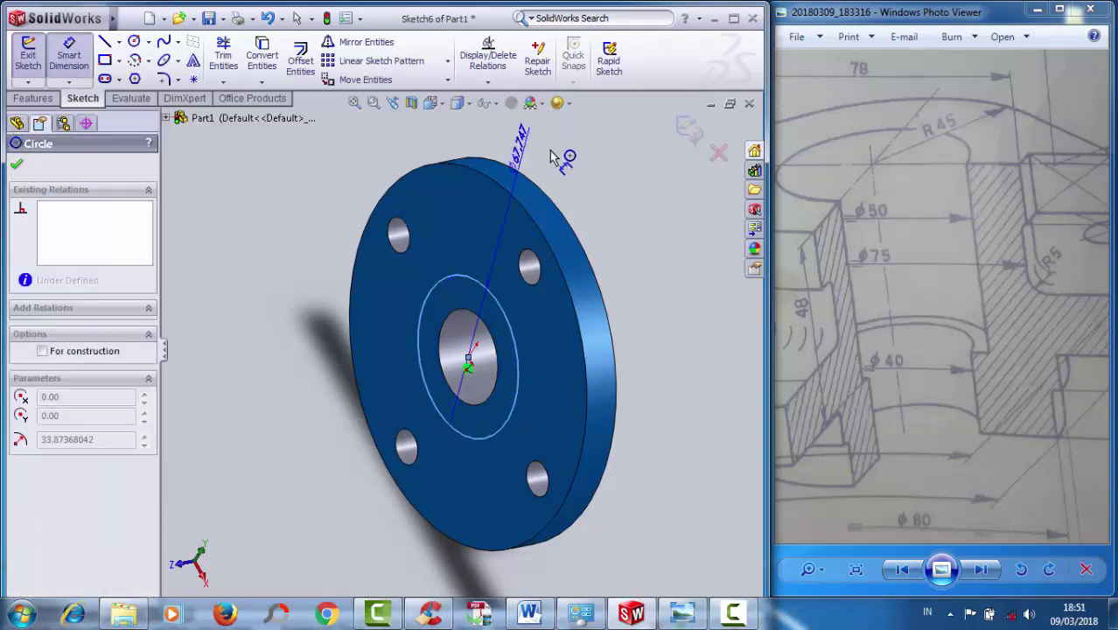
left_click(574, 188)
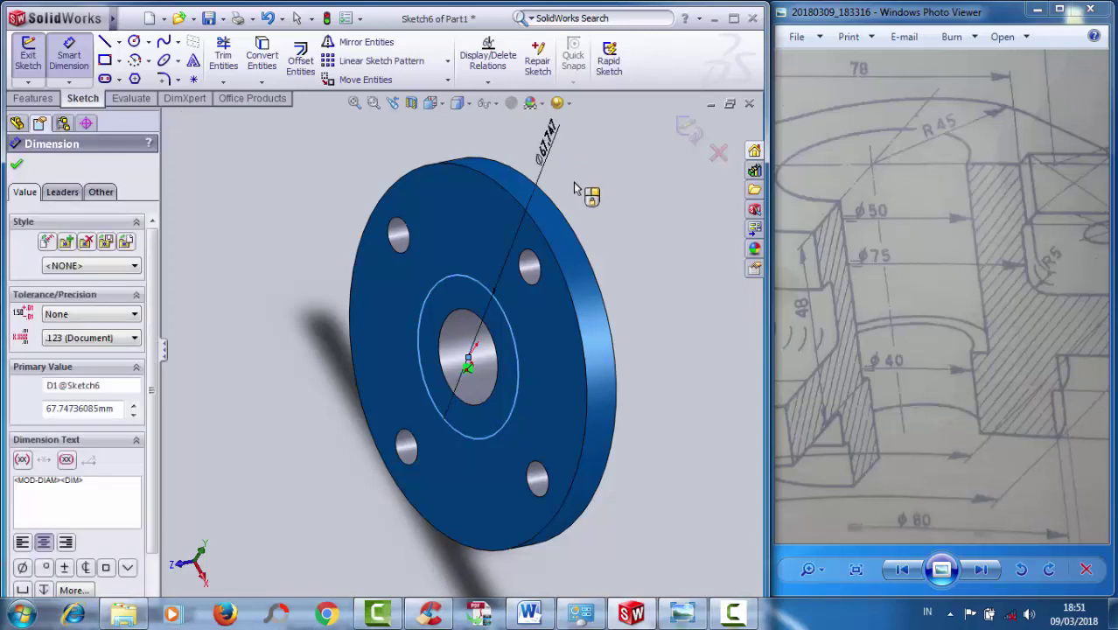
type("50")
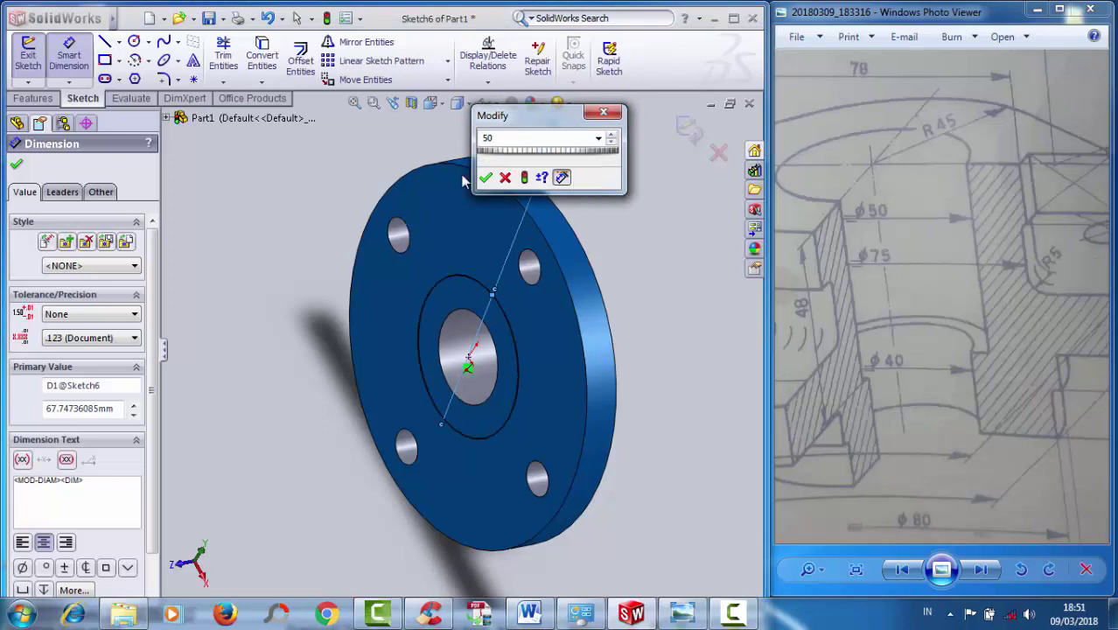
left_click(486, 178)
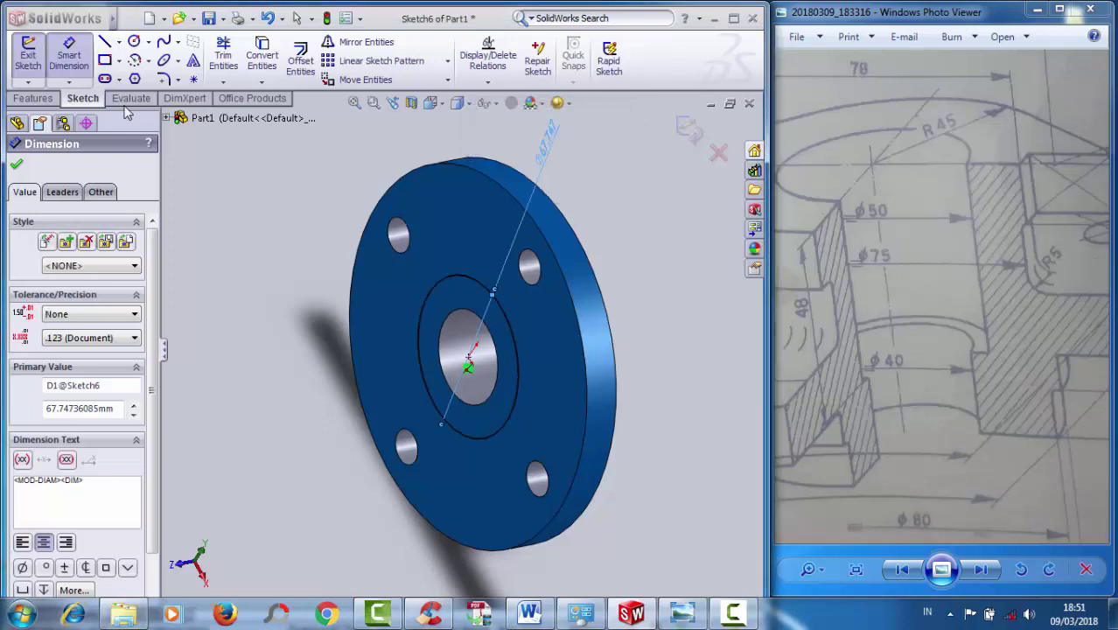
- Extrude-cut the Ø50 mm circle 15 mm deep as a counterbore
left_click(37, 99)
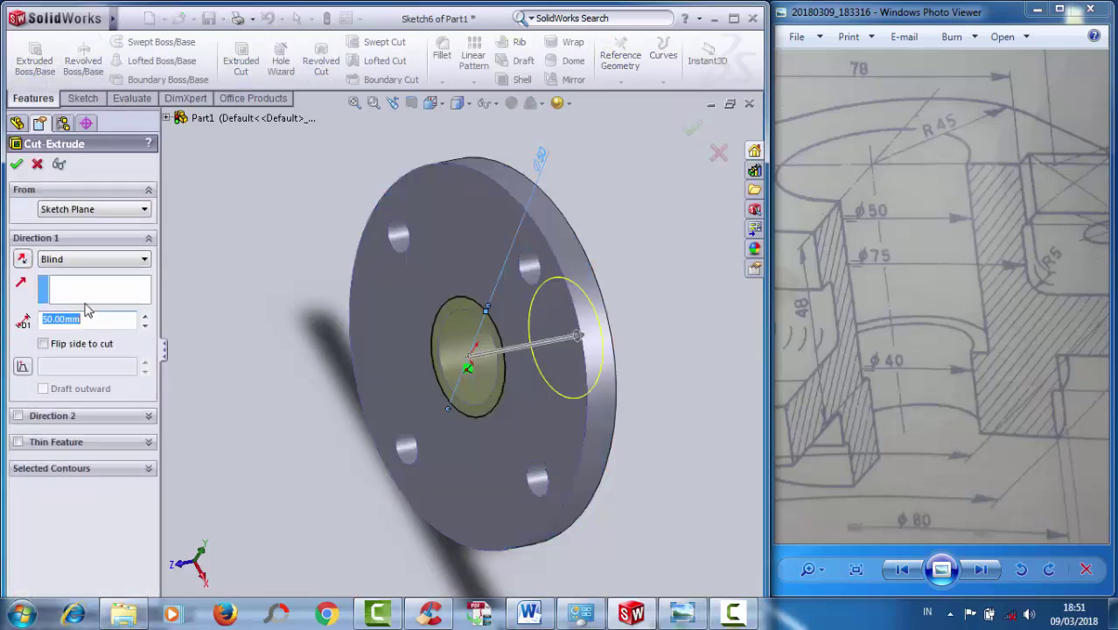
key("BackSpace")
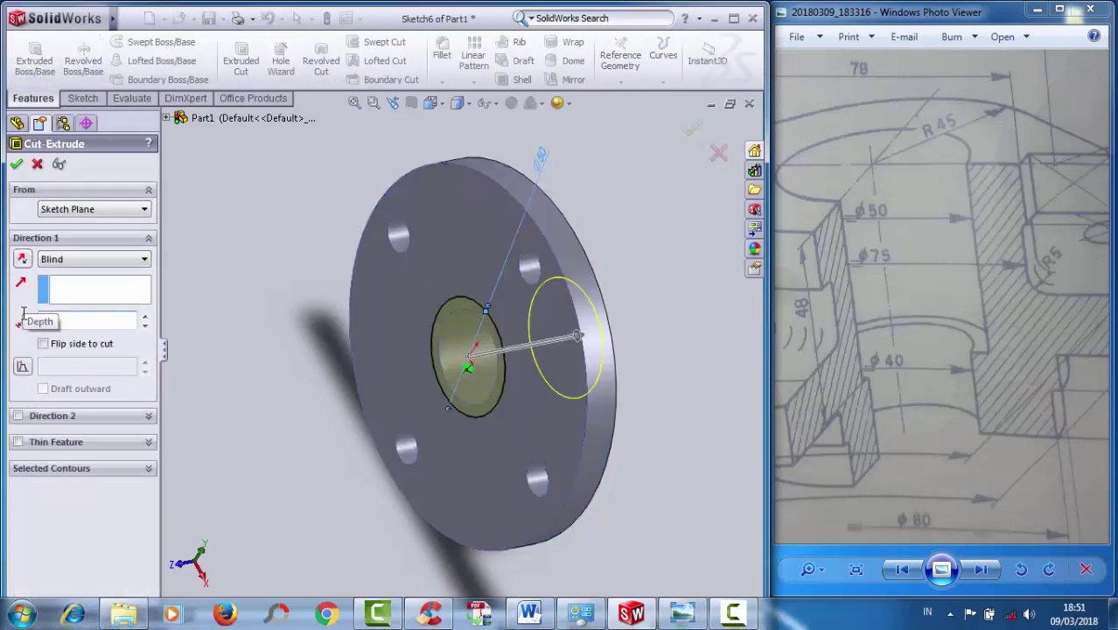
type("15")
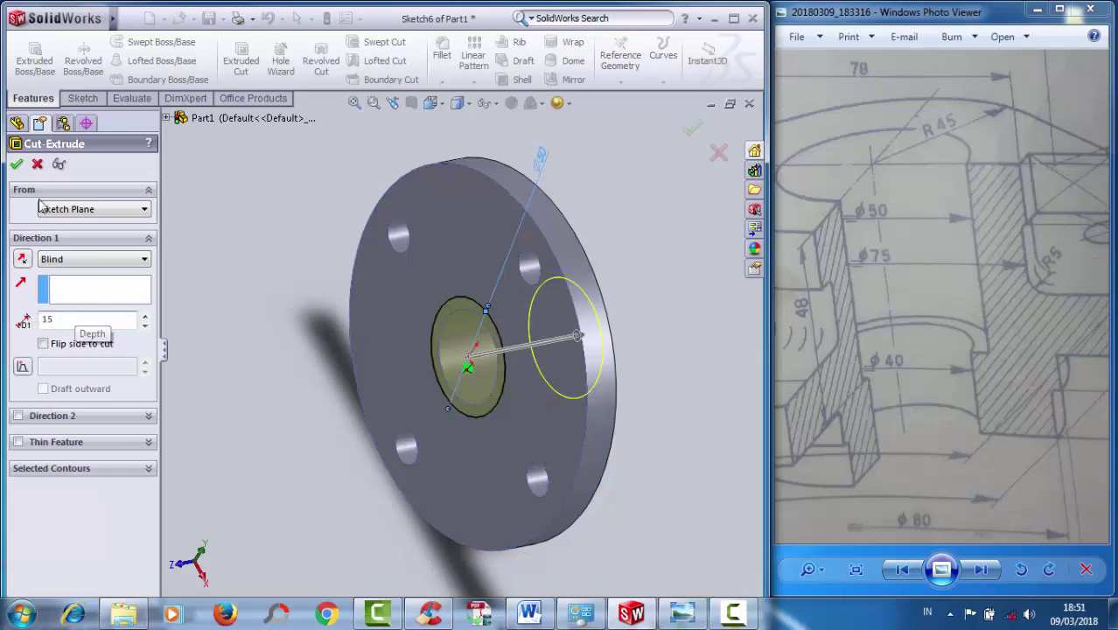
left_click(16, 167)
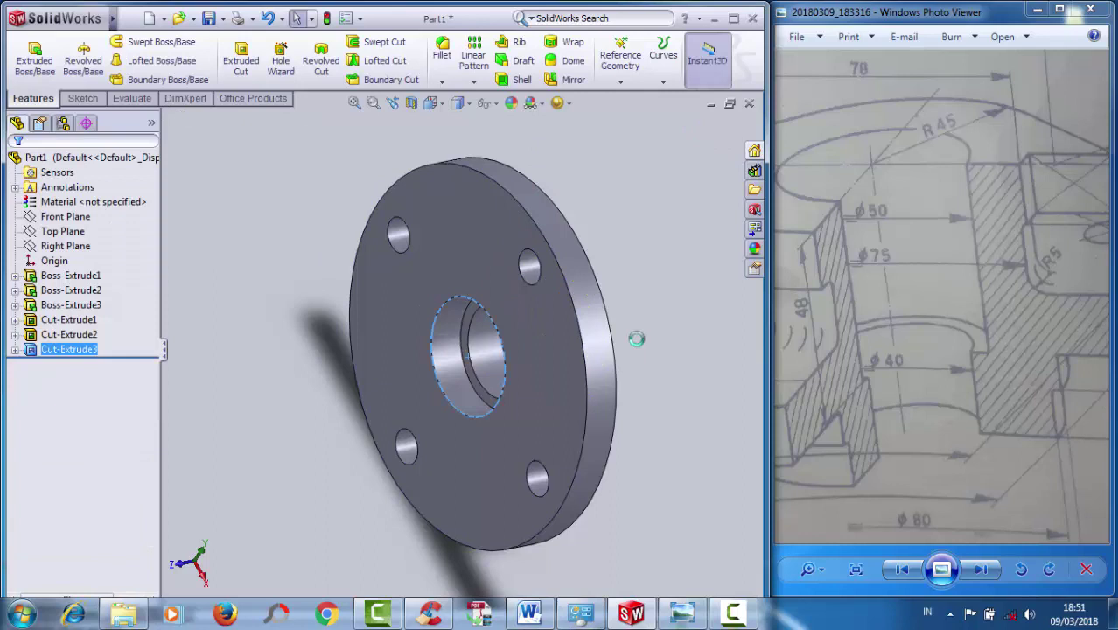
left_click(619, 241)
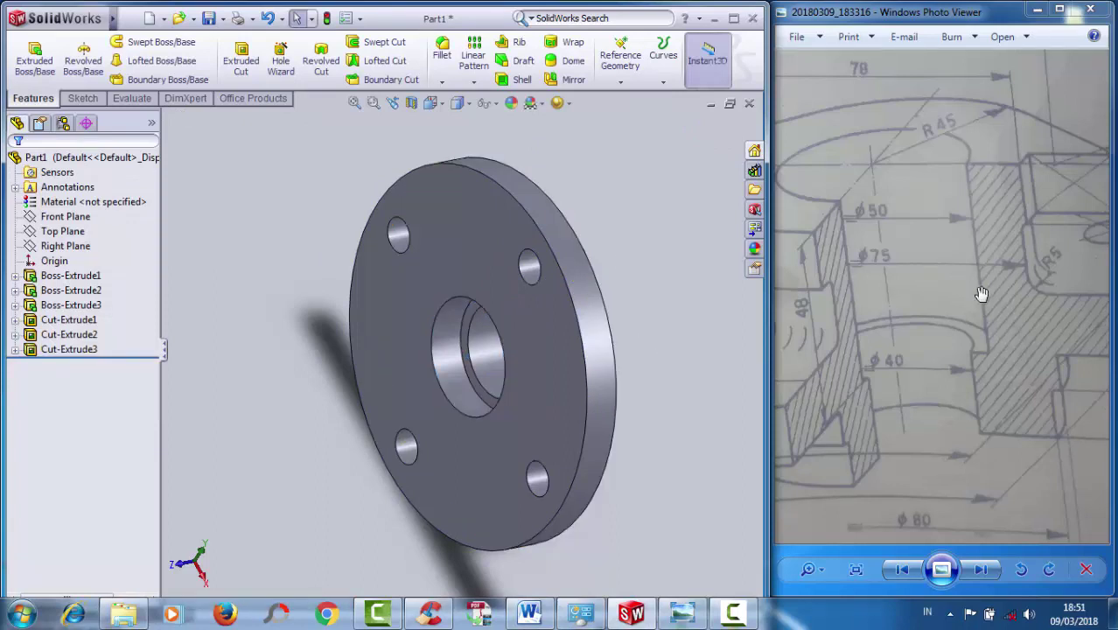
left_click_drag(975, 290, 976, 277)
scroll(975, 278, "down", 2)
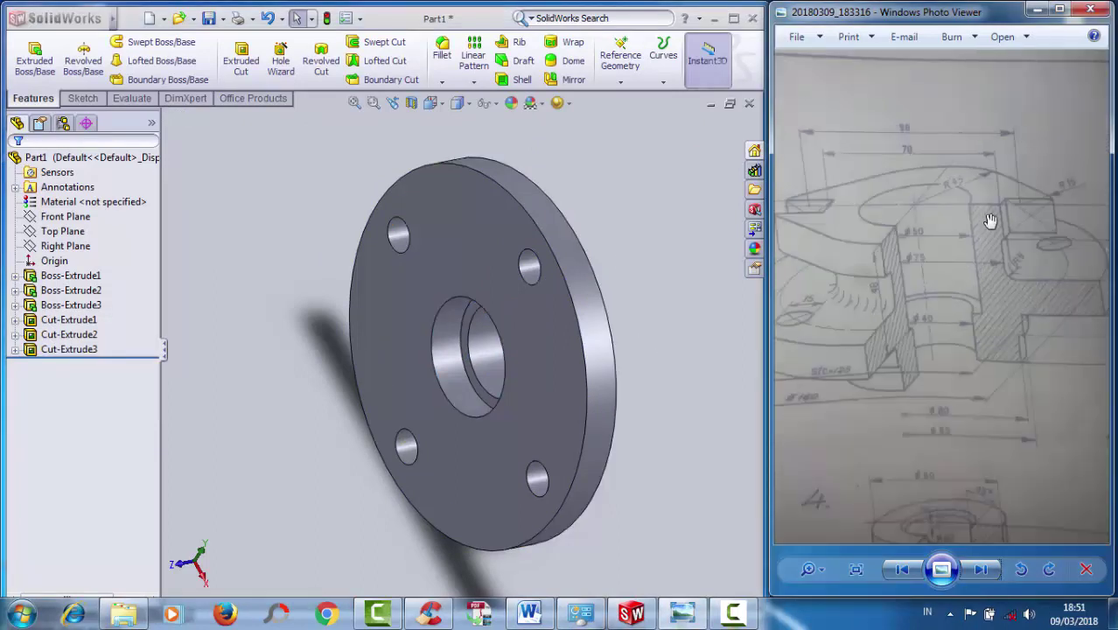
scroll(1032, 280, "down", 2)
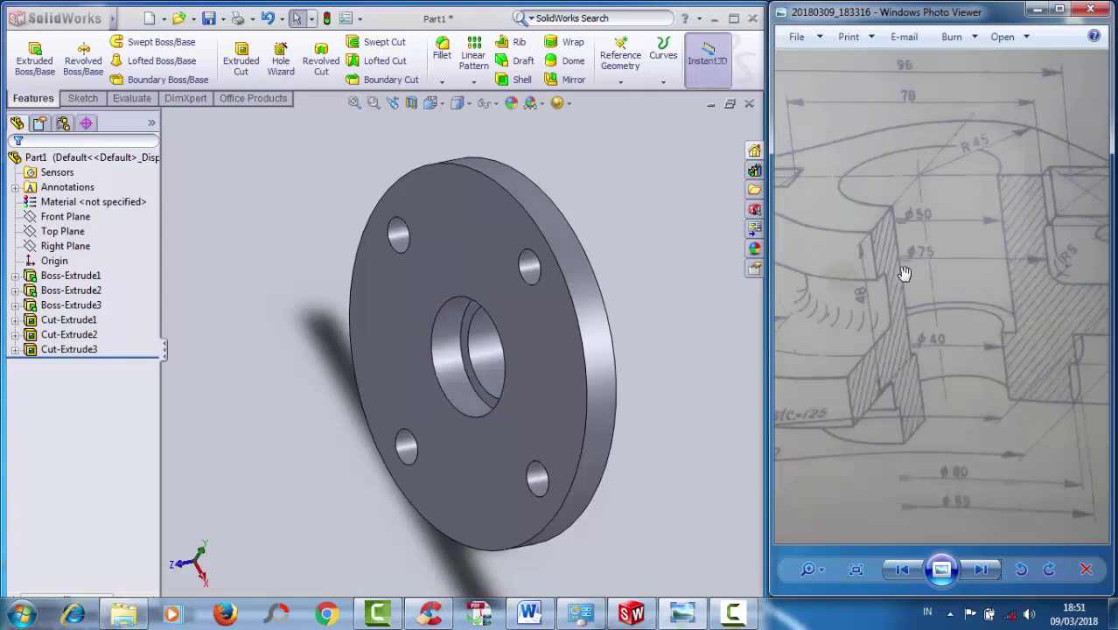
scroll(1046, 320, "up", 1)
scroll(1037, 337, "up", 1)
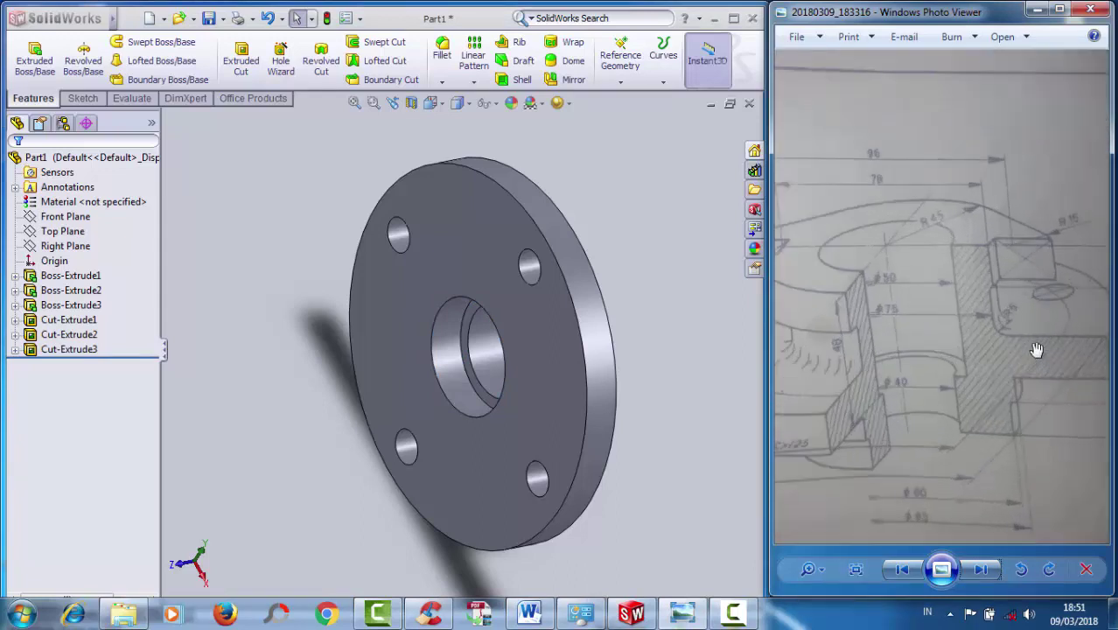
scroll(1035, 341, "down", 1)
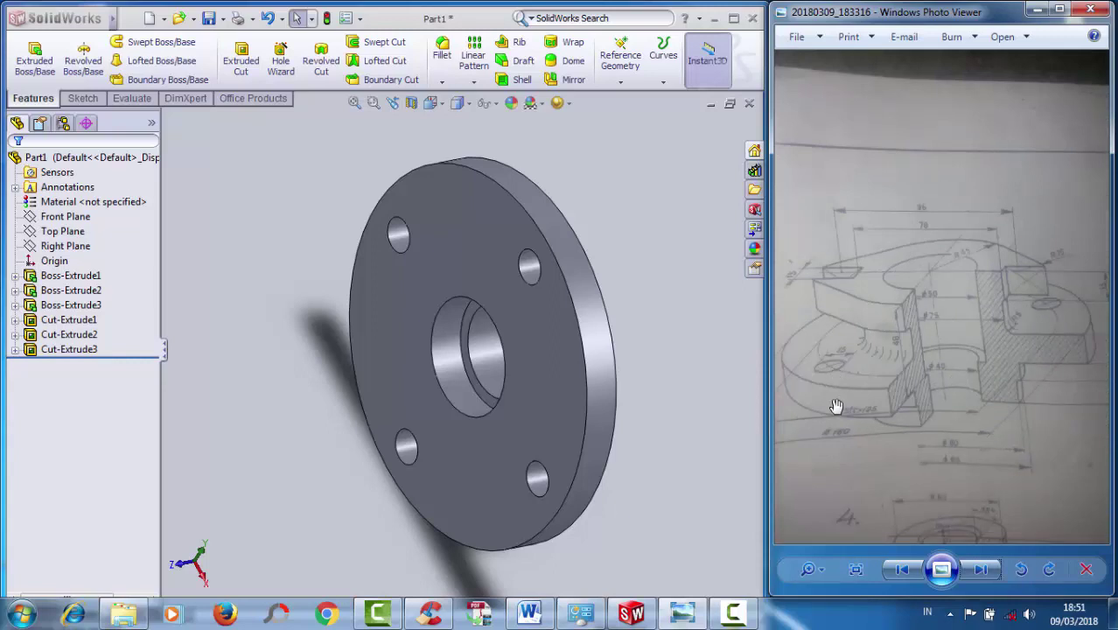
scroll(833, 404, "down", 1)
scroll(1056, 361, "up", 1)
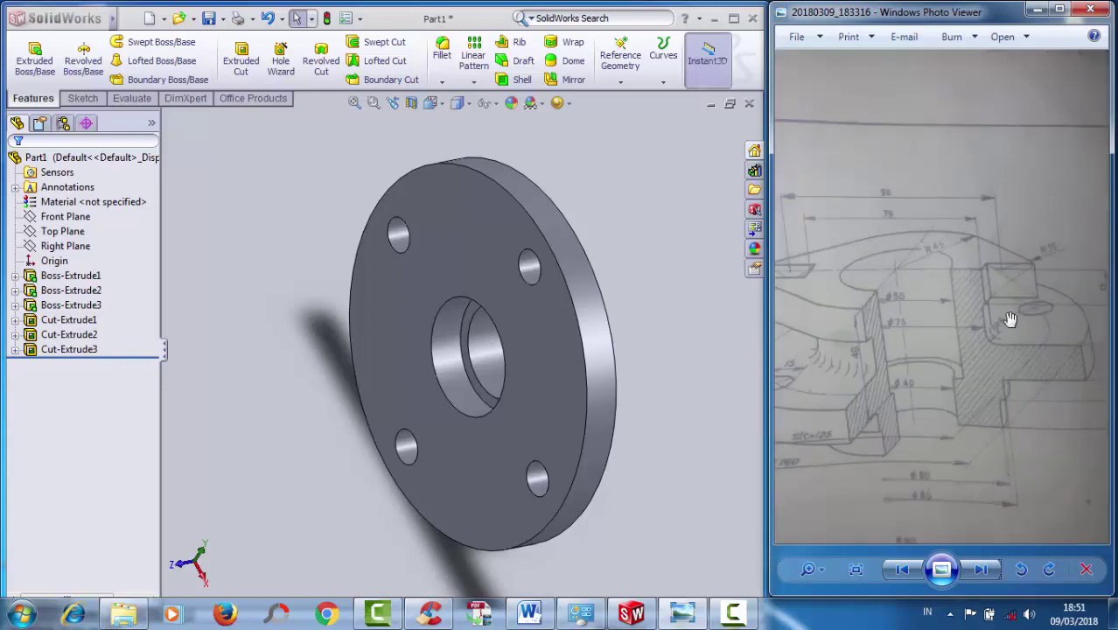
scroll(865, 224, "up", 1)
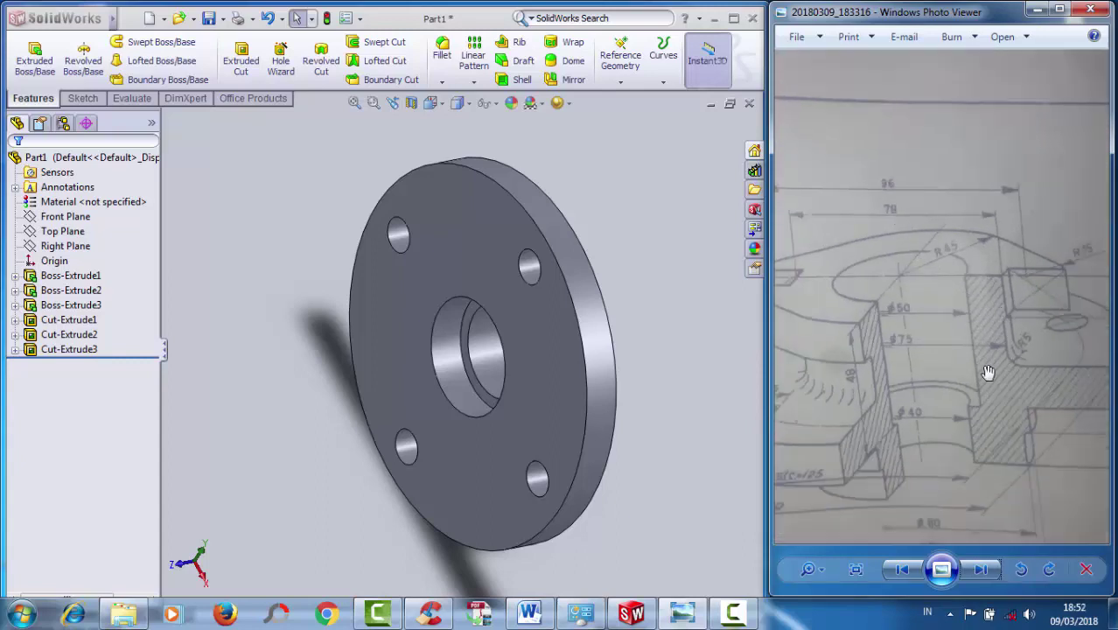
scroll(875, 360, "up", 1)
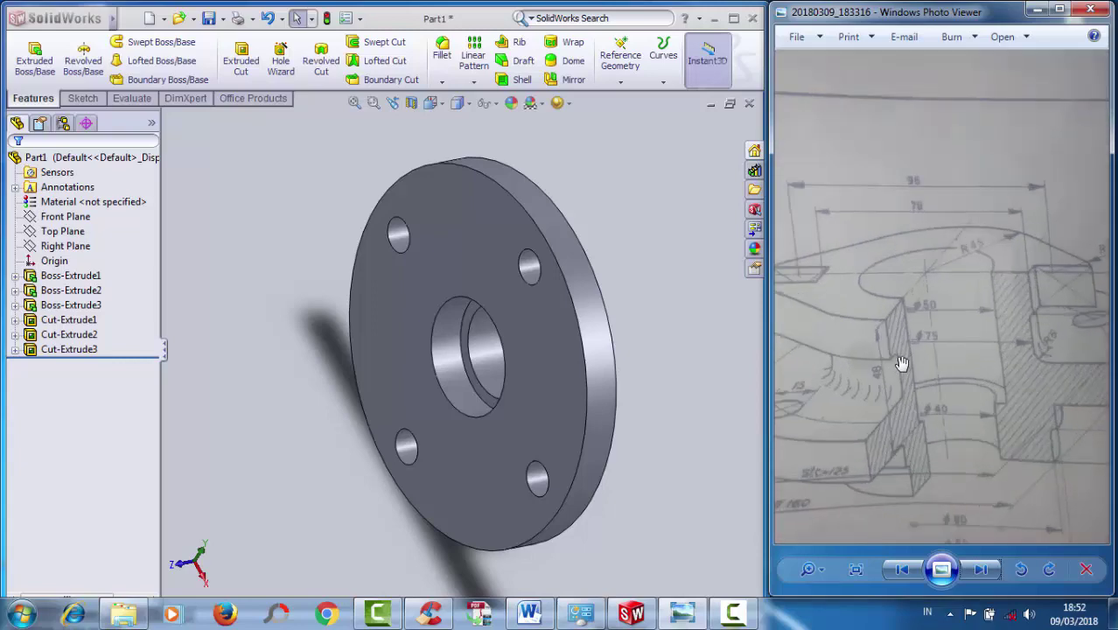
scroll(923, 340, "up", 1)
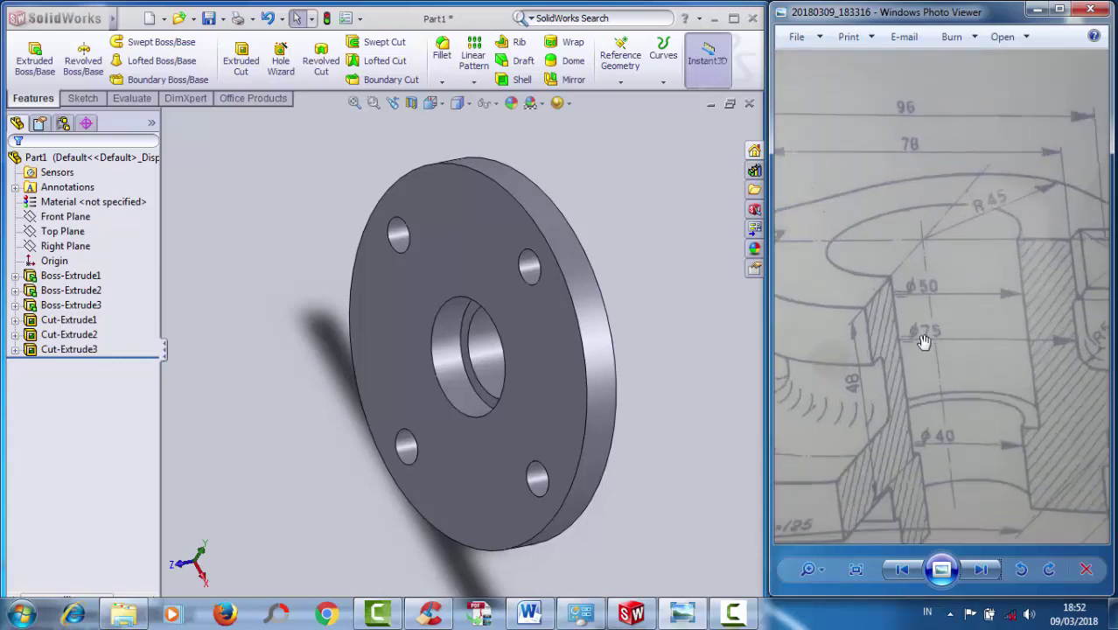
scroll(924, 341, "down", 1)
scroll(924, 341, "down", 1)
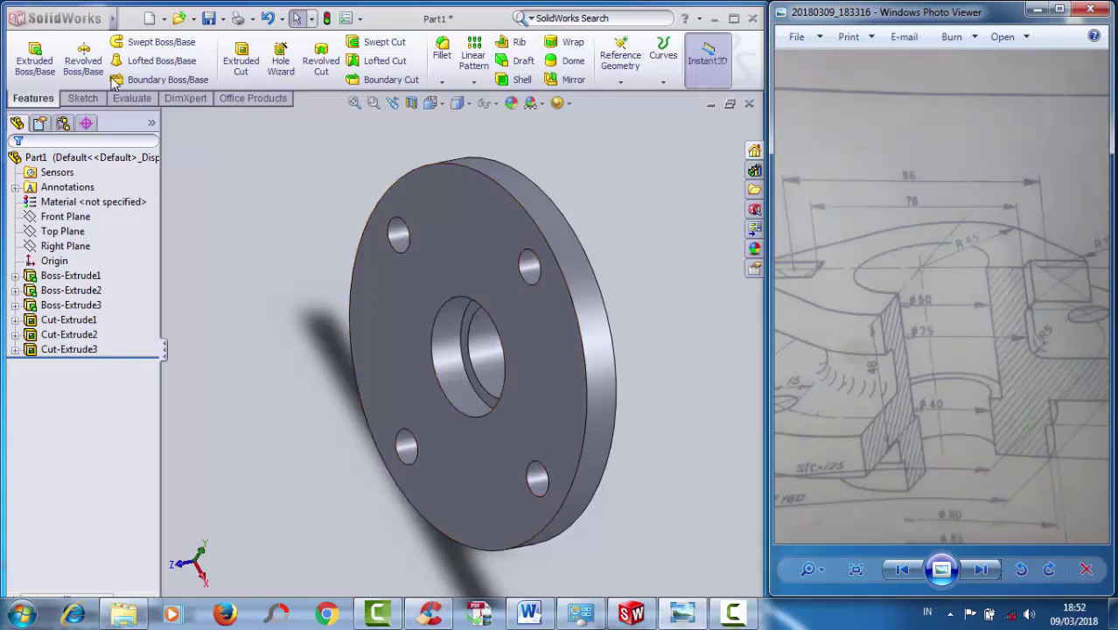
- Select the flange's front face and start a new sketch, Sketch7, on it
left_click(83, 98)
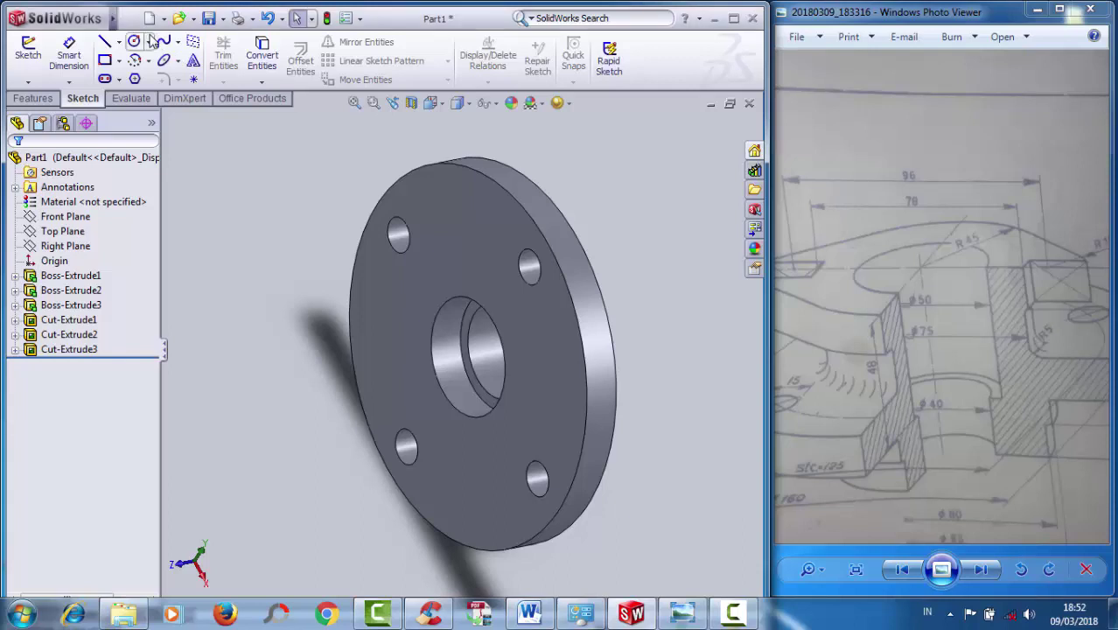
left_click(461, 300)
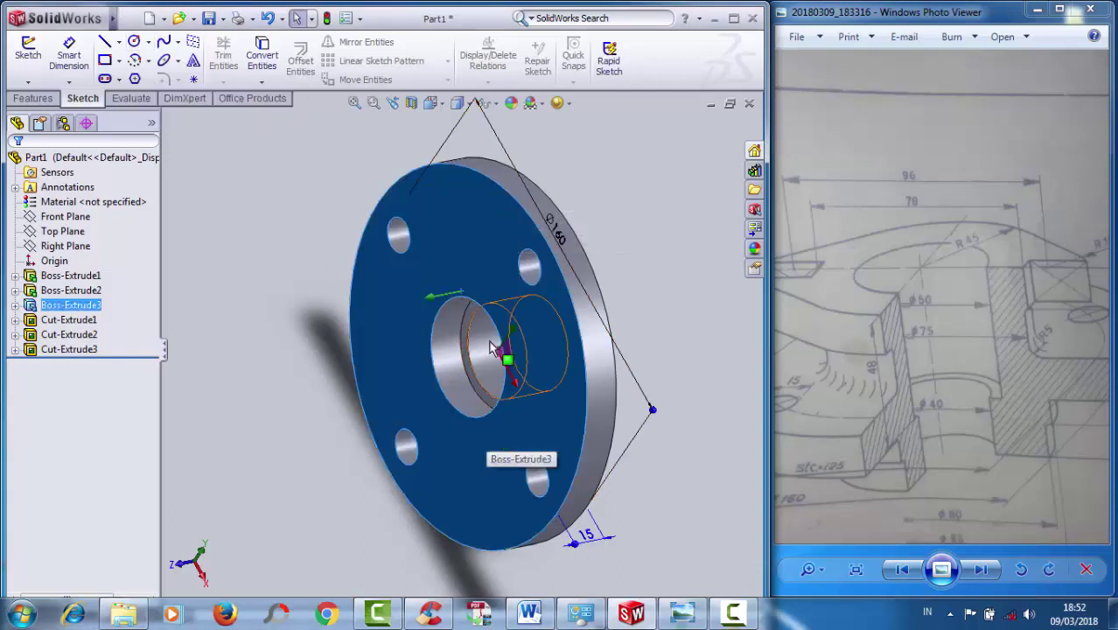
left_click(401, 378)
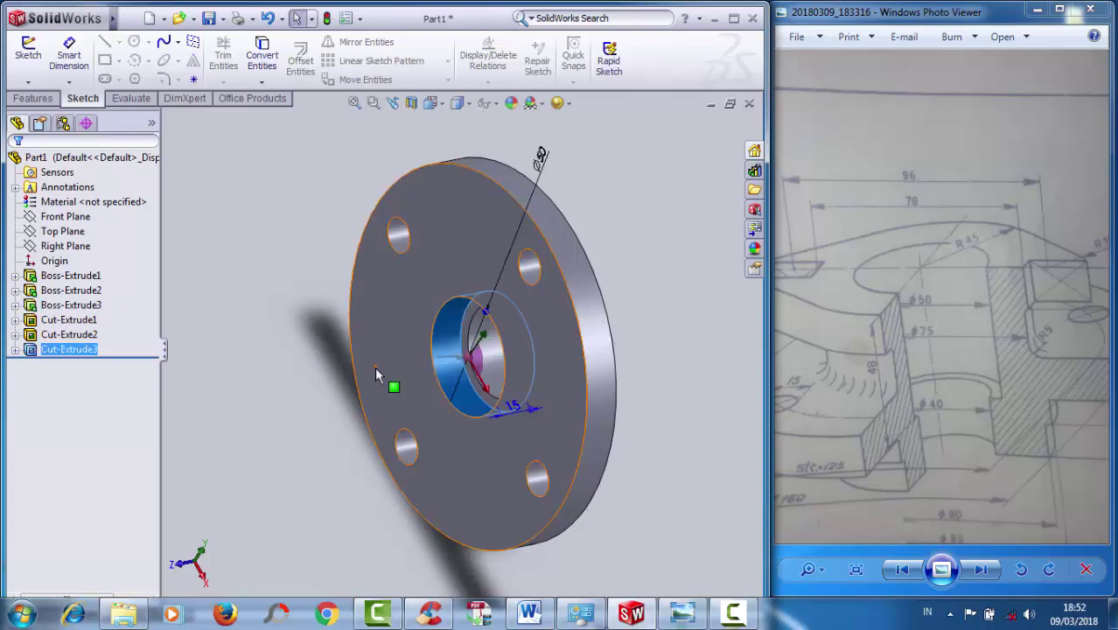
left_click(393, 374)
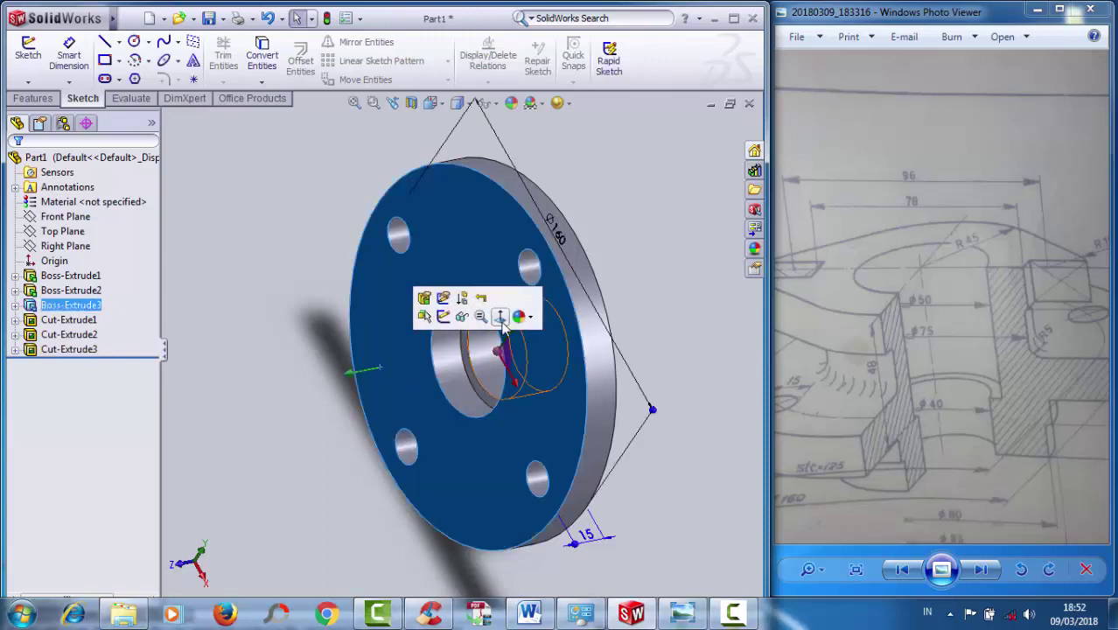
middle_click_drag(433, 359, 467, 348)
key("ctrl+1")
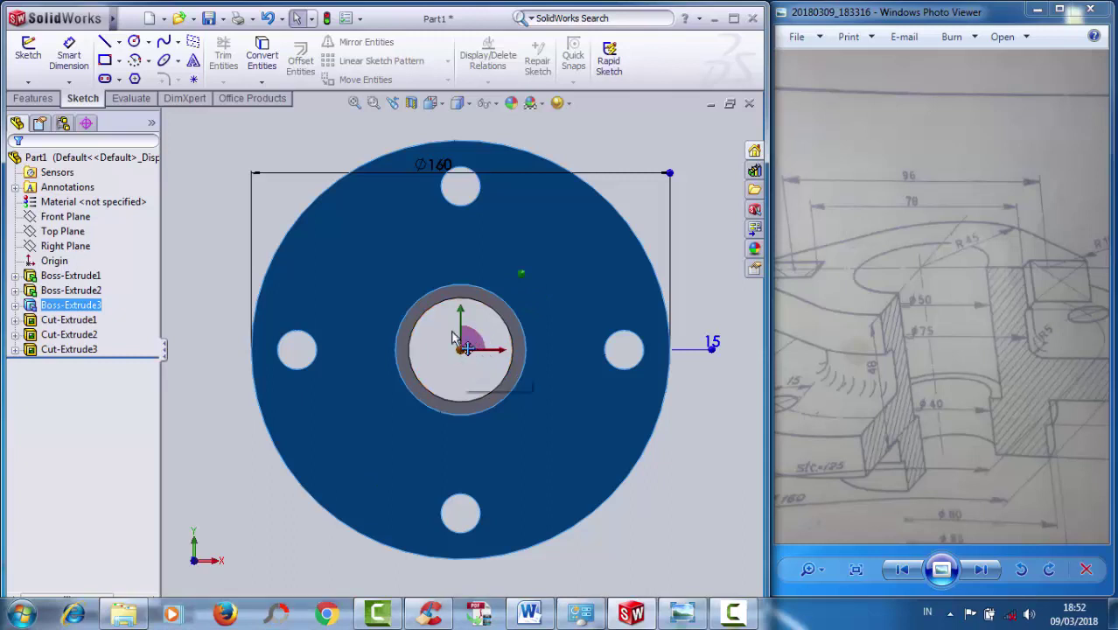
left_click(432, 307)
middle_click_drag(432, 315, 503, 317)
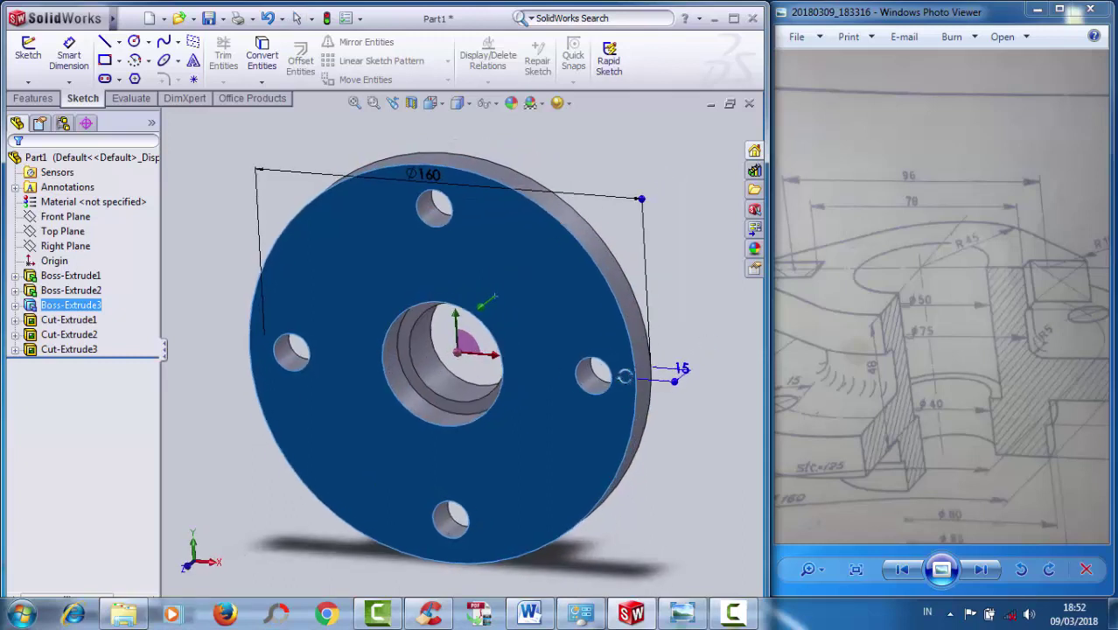
left_click(503, 317)
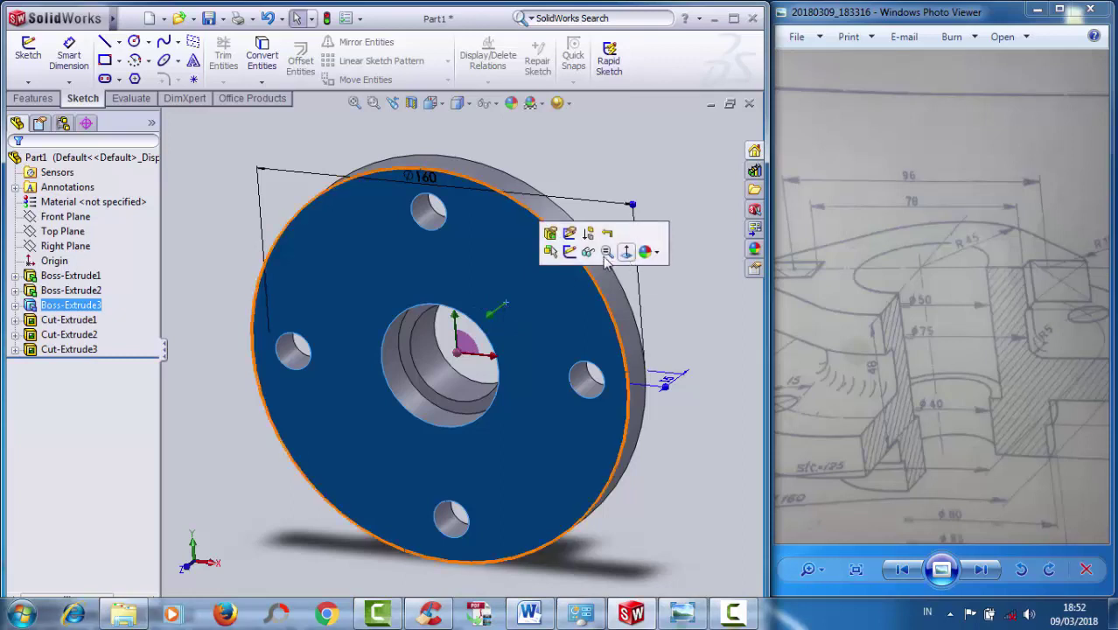
left_click(570, 252)
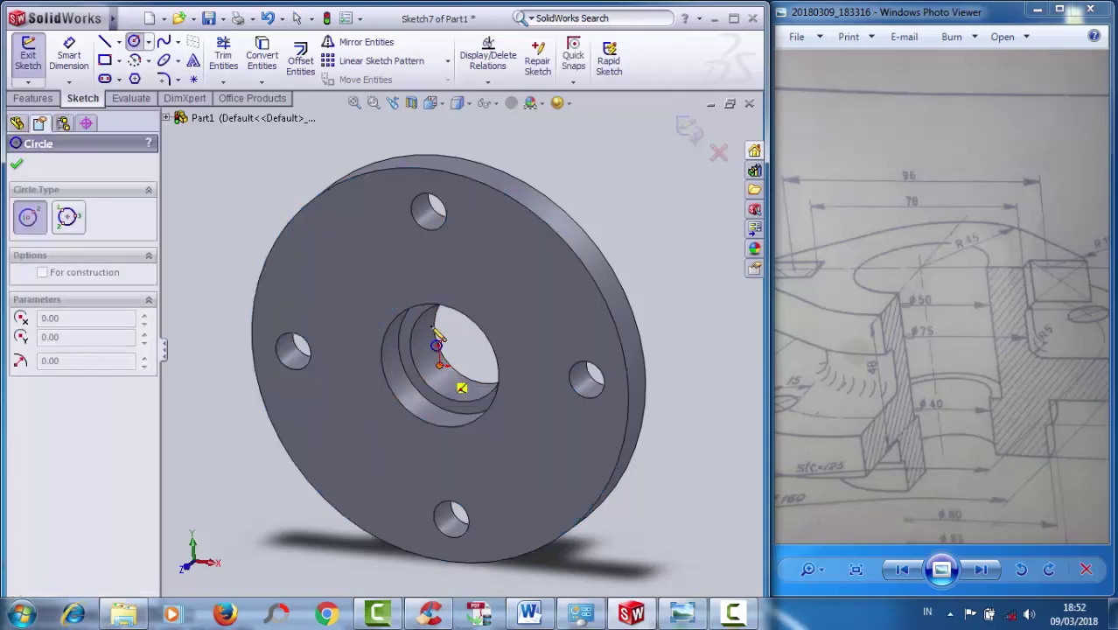
- Draw a circle centred on the origin and dimension its diameter to 75 mm
left_click(439, 364)
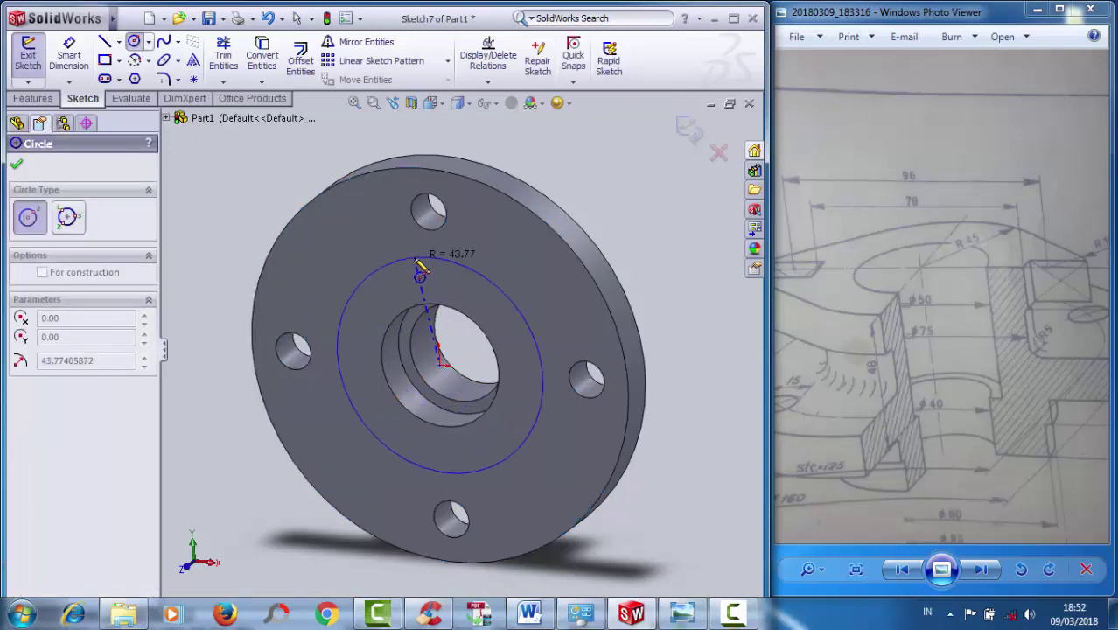
left_click(420, 267)
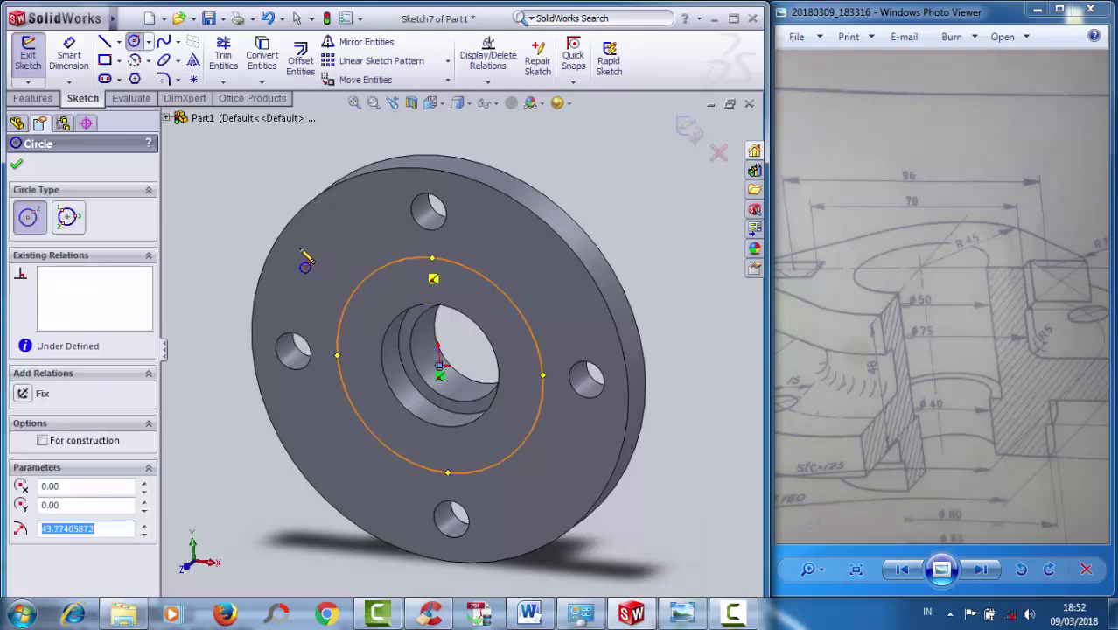
left_click(68, 54)
left_click(480, 282)
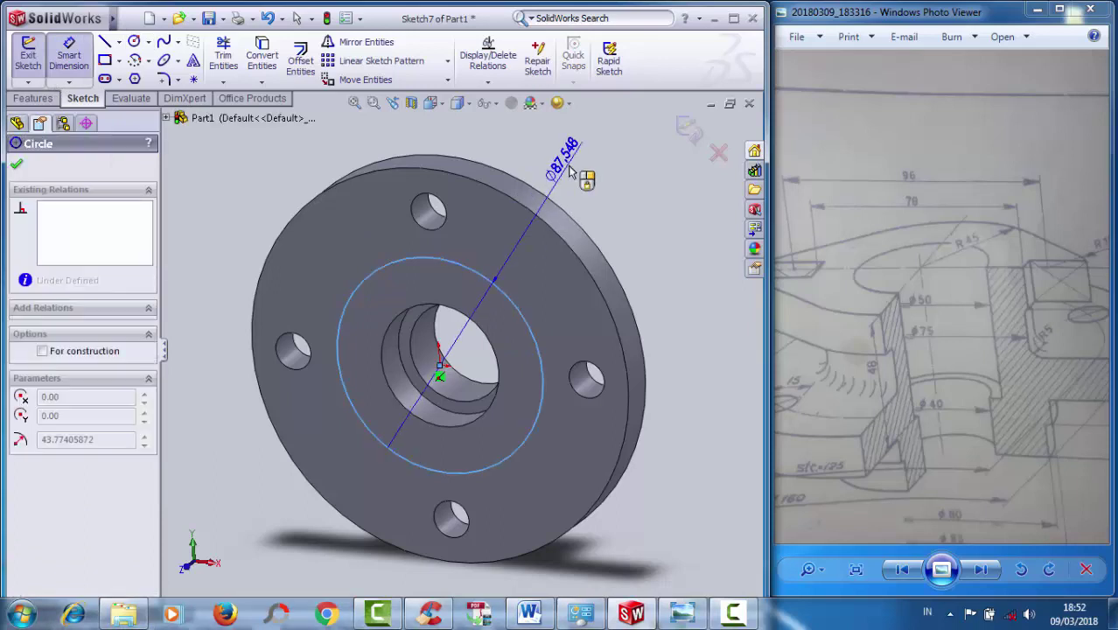
left_click(578, 151)
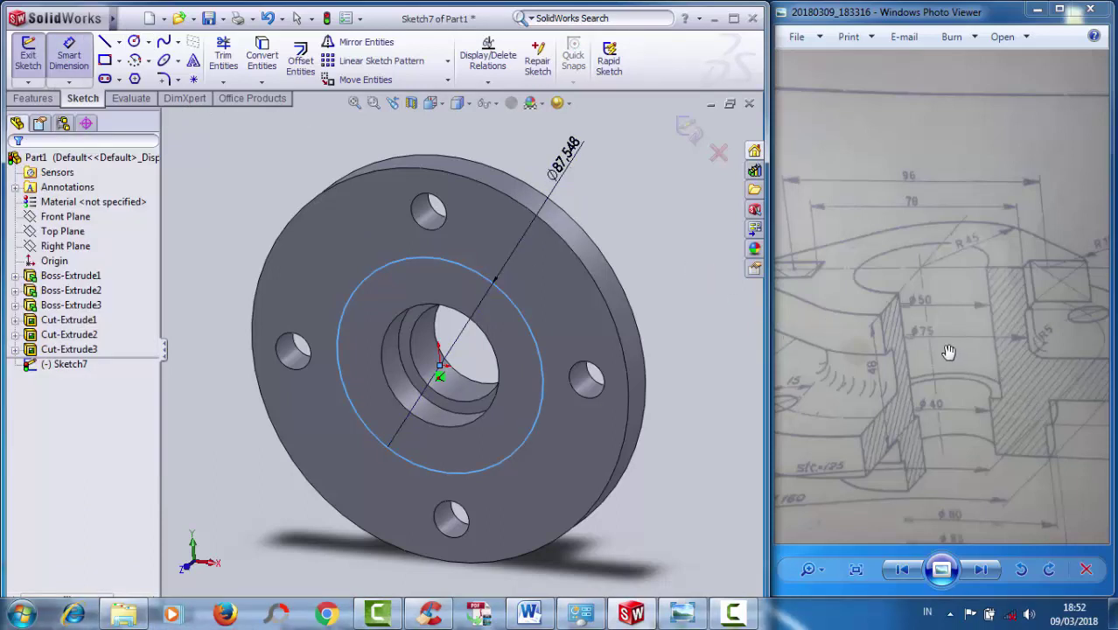
left_click(636, 235)
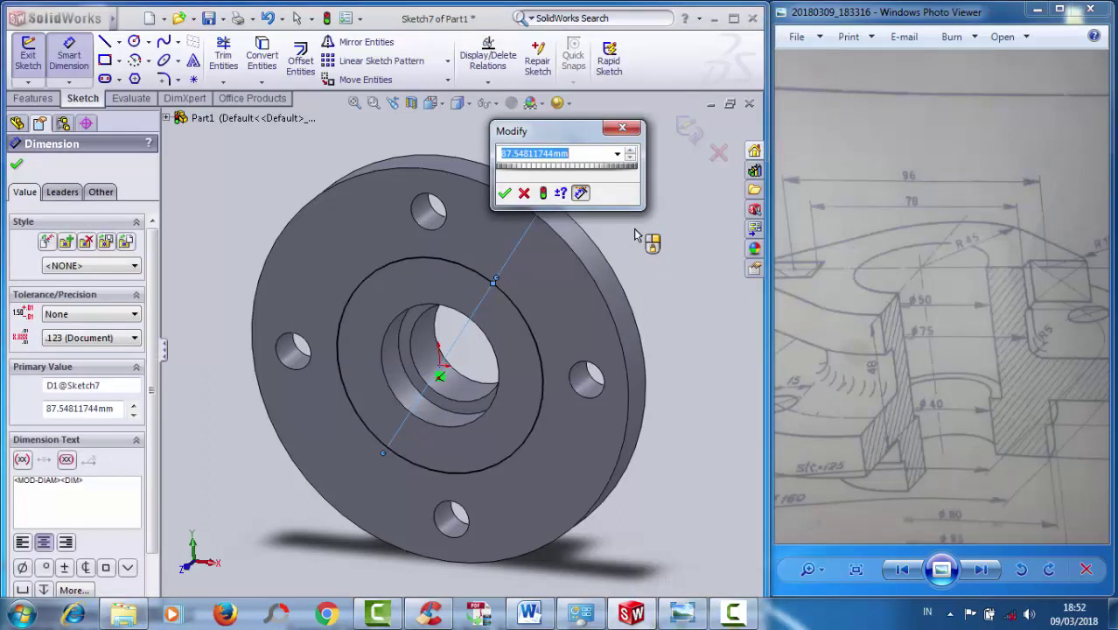
type("75")
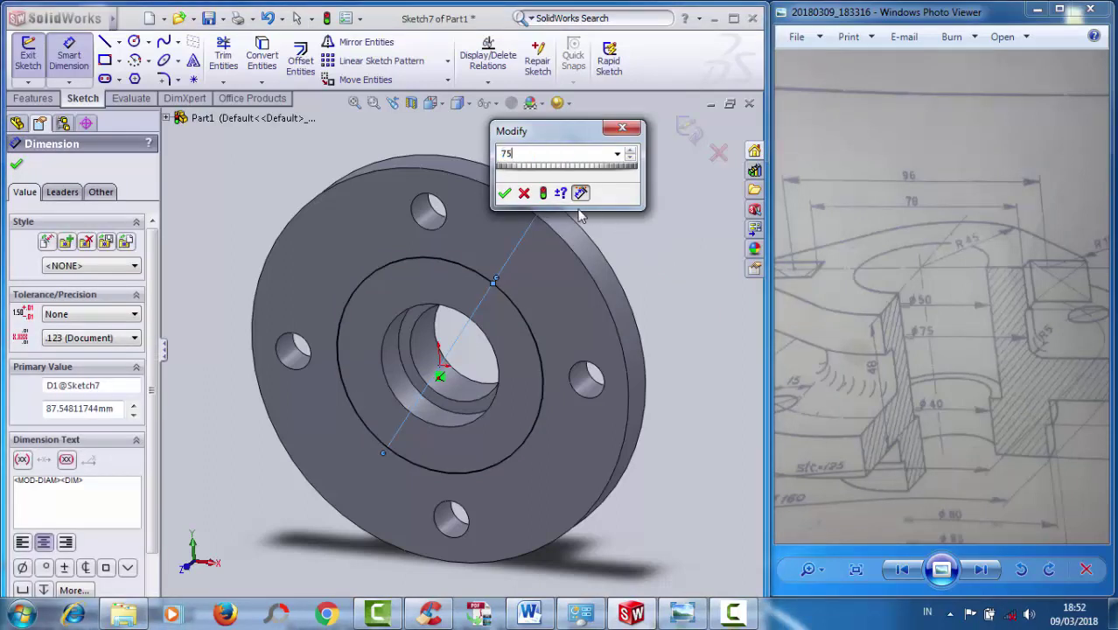
left_click(505, 194)
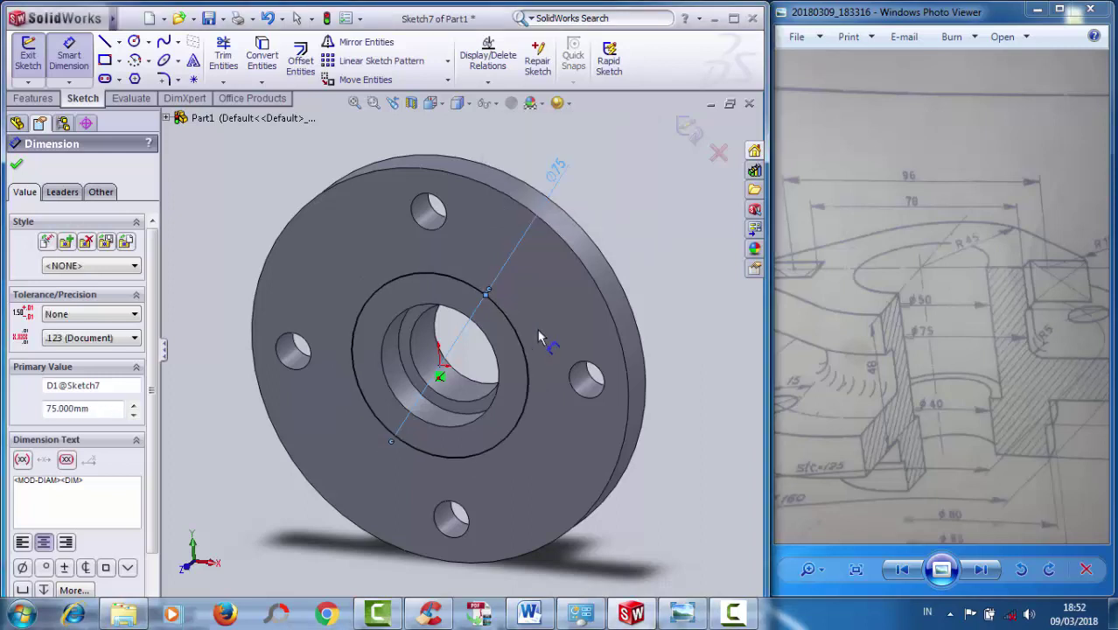
left_click(26, 98)
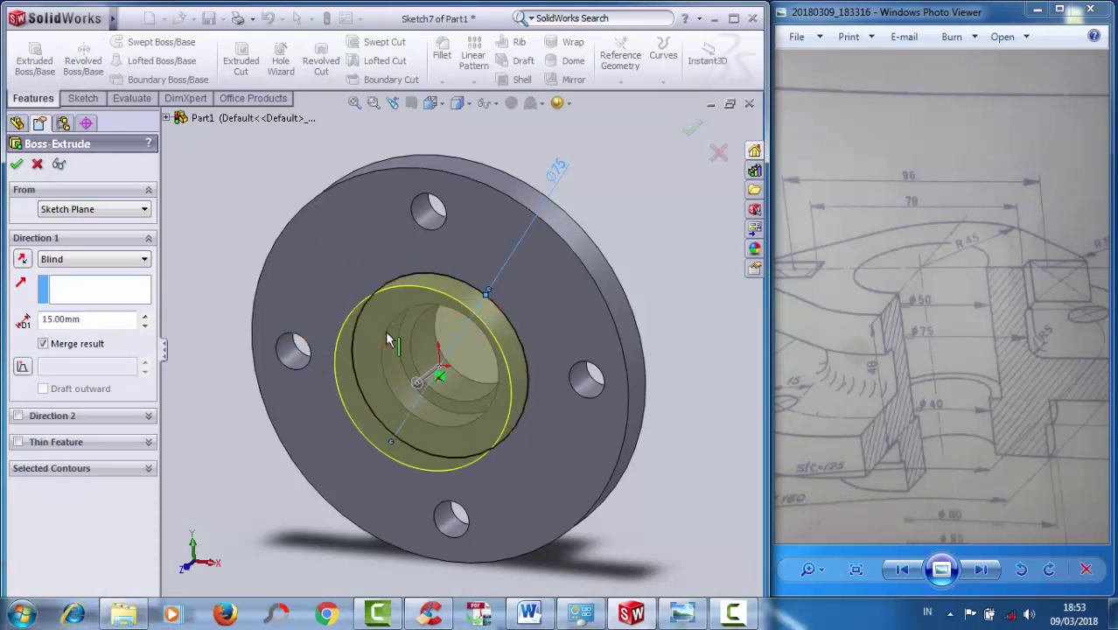
- Cancel the boss extrude and convert the bore's inner circular edge into Sketch7
left_click(37, 163)
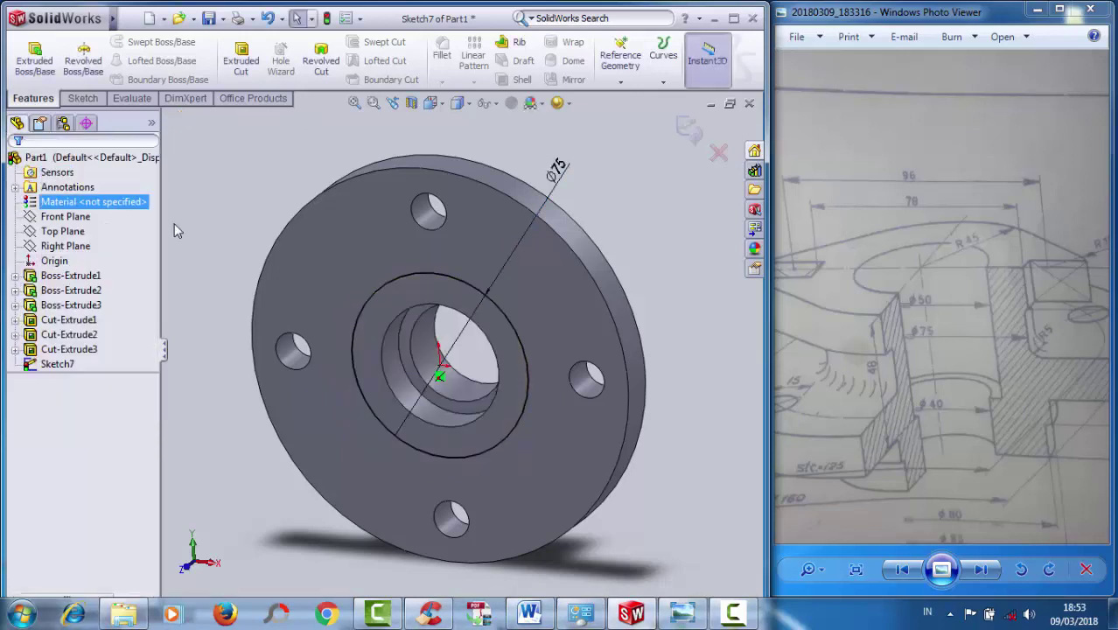
left_click(395, 330)
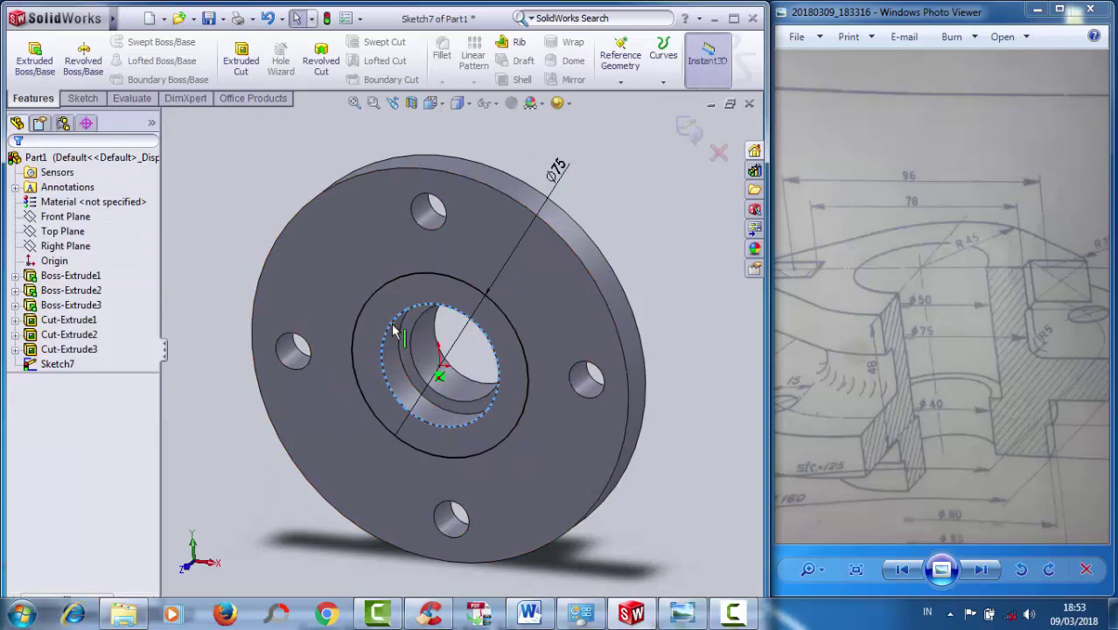
mouse_move(60, 18)
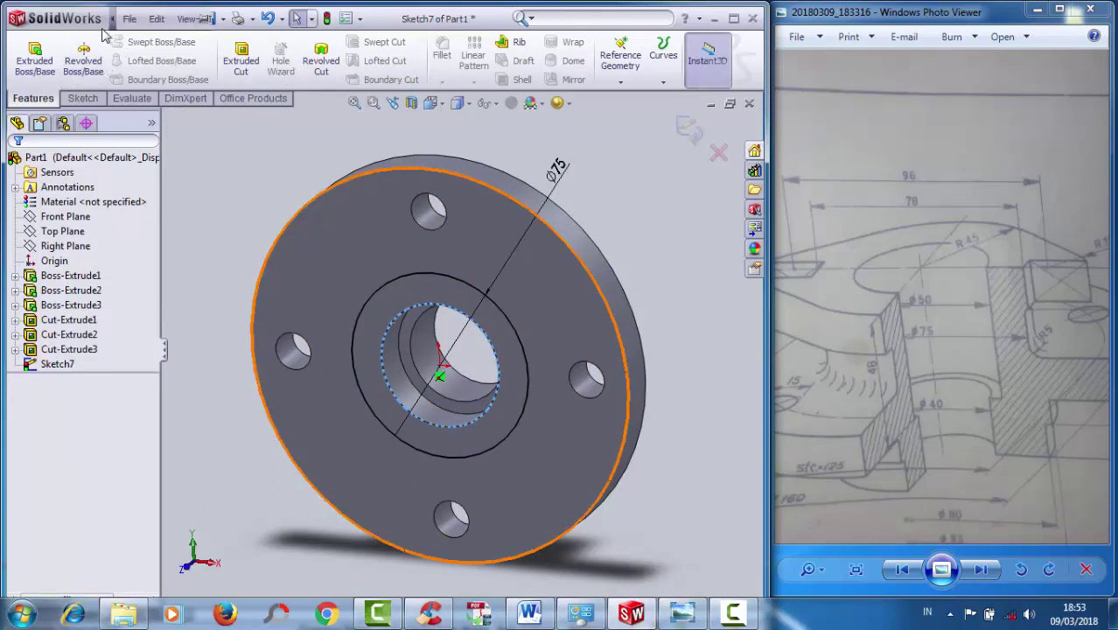
left_click(84, 98)
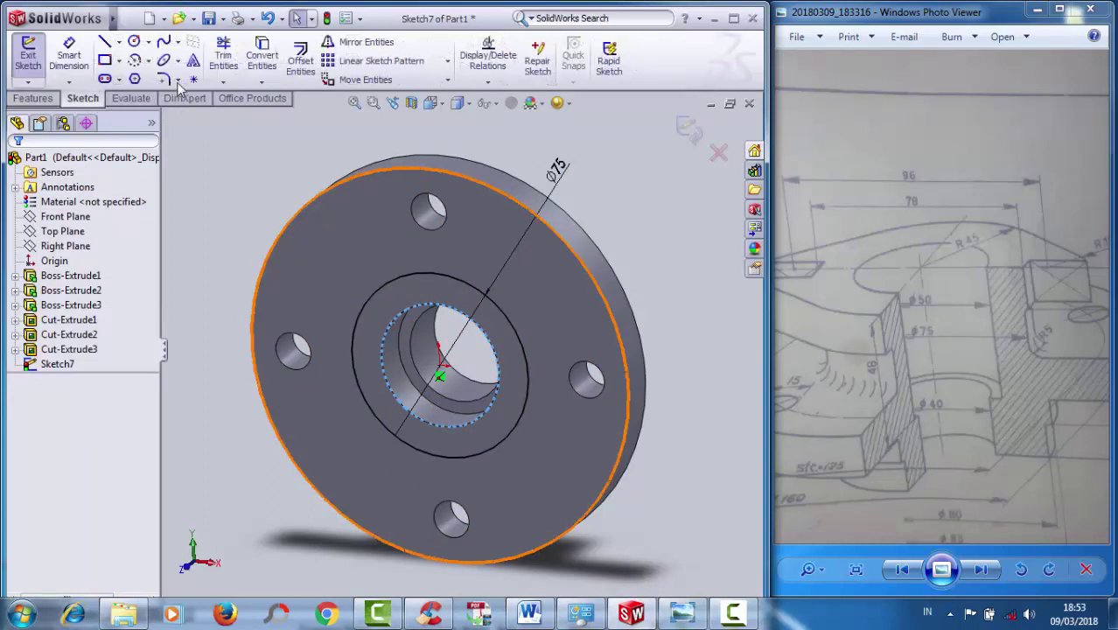
left_click(262, 57)
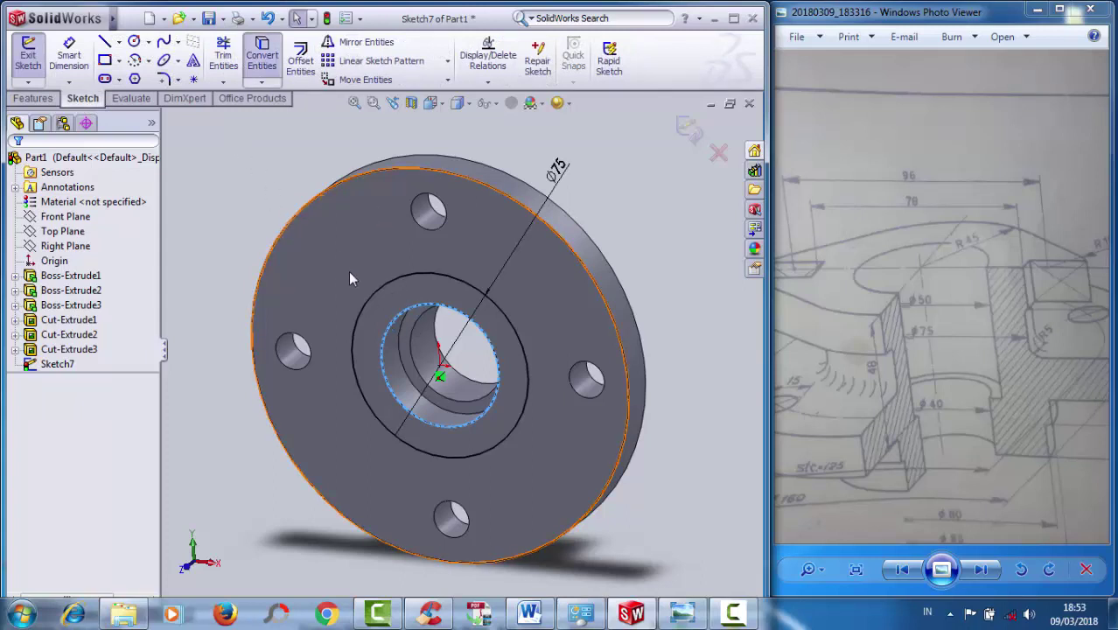
left_click(405, 329)
right_click(428, 326)
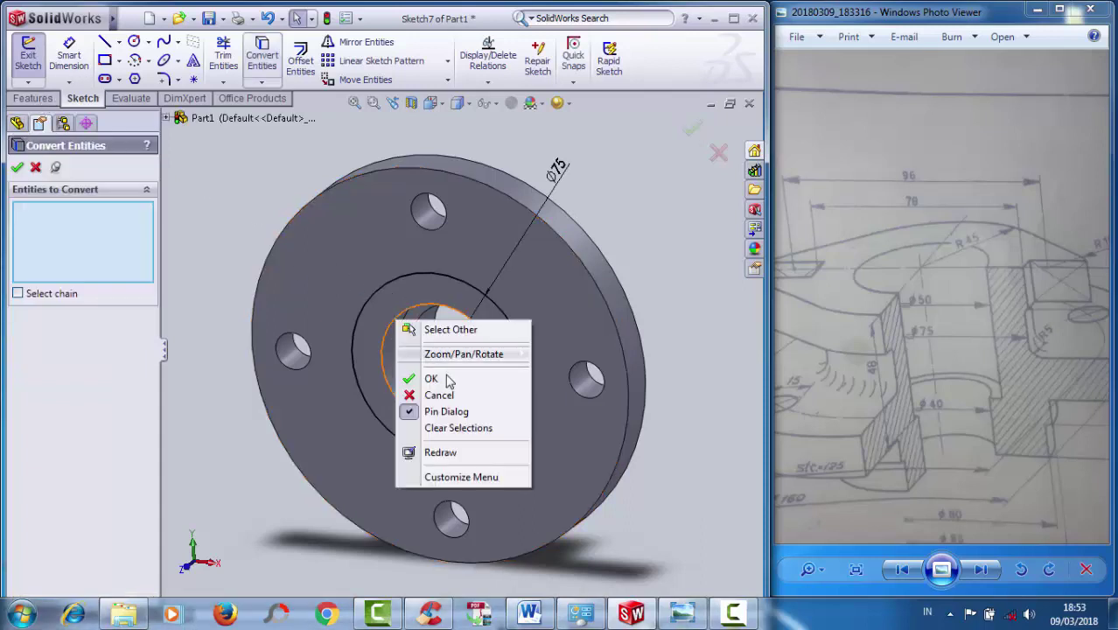
left_click(431, 378)
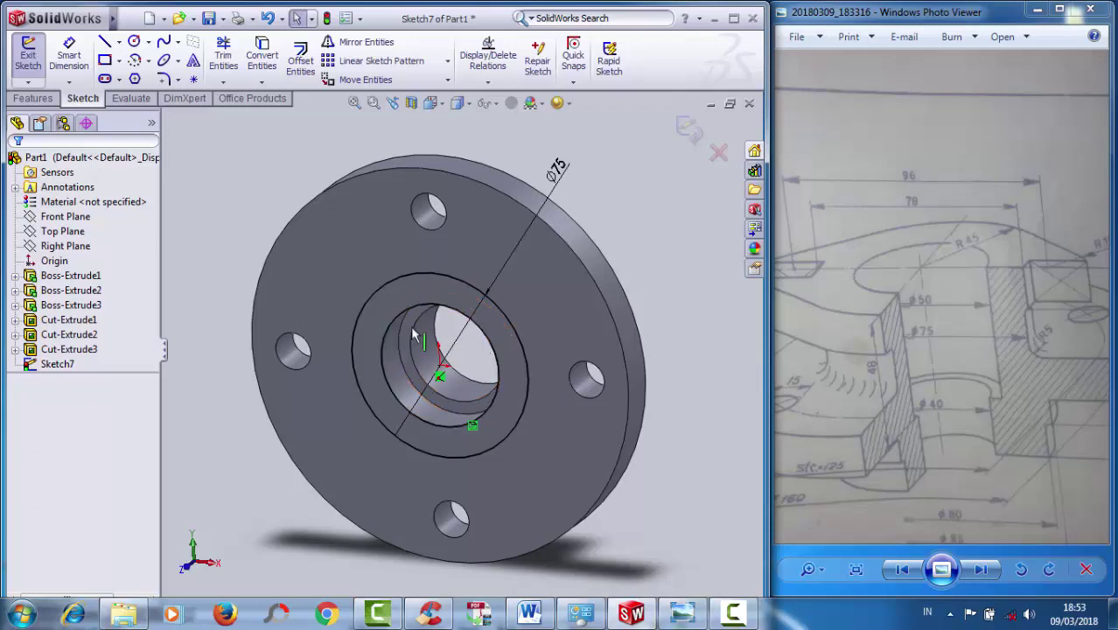
- Create Boss-Extrude4 from Sketch7 with a 20 mm blind depth instead of 15
left_click(32, 99)
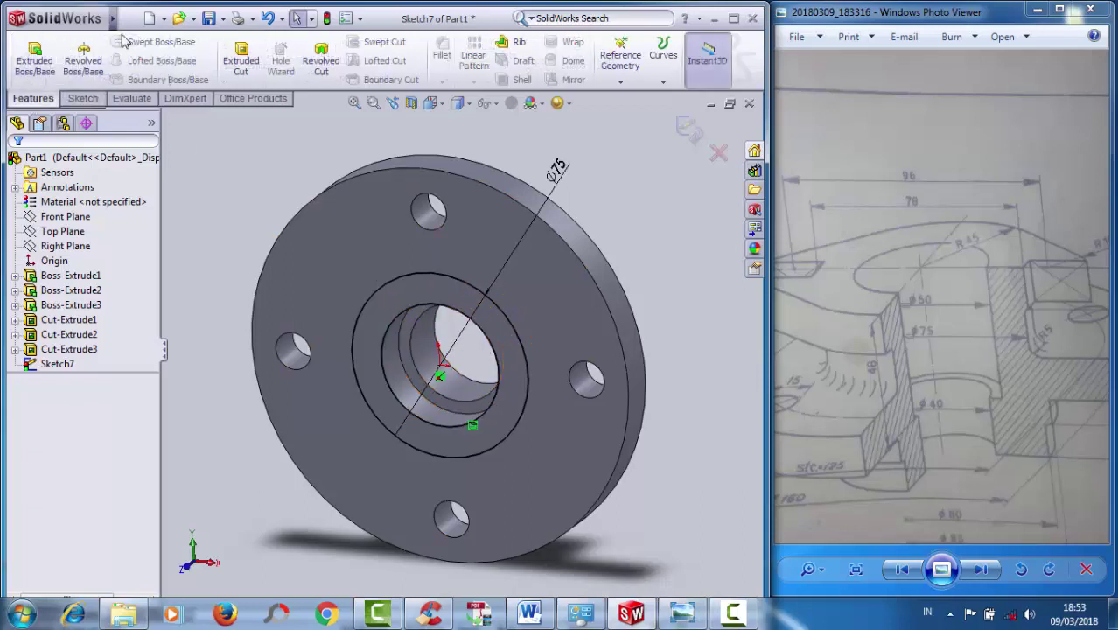
left_click(35, 61)
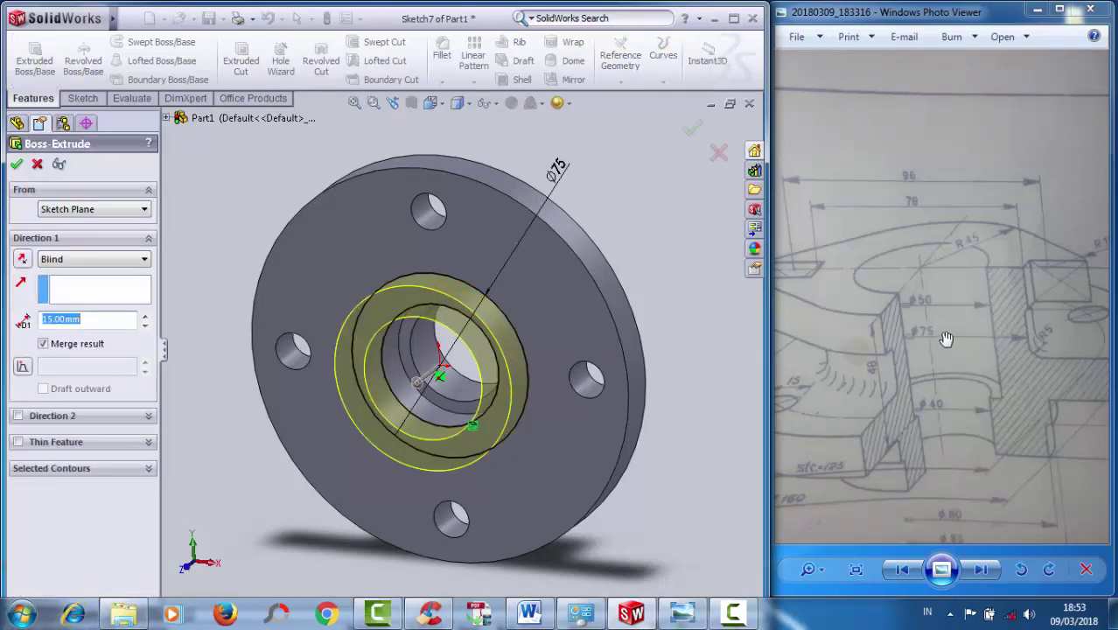
scroll(1033, 354, "down", 3)
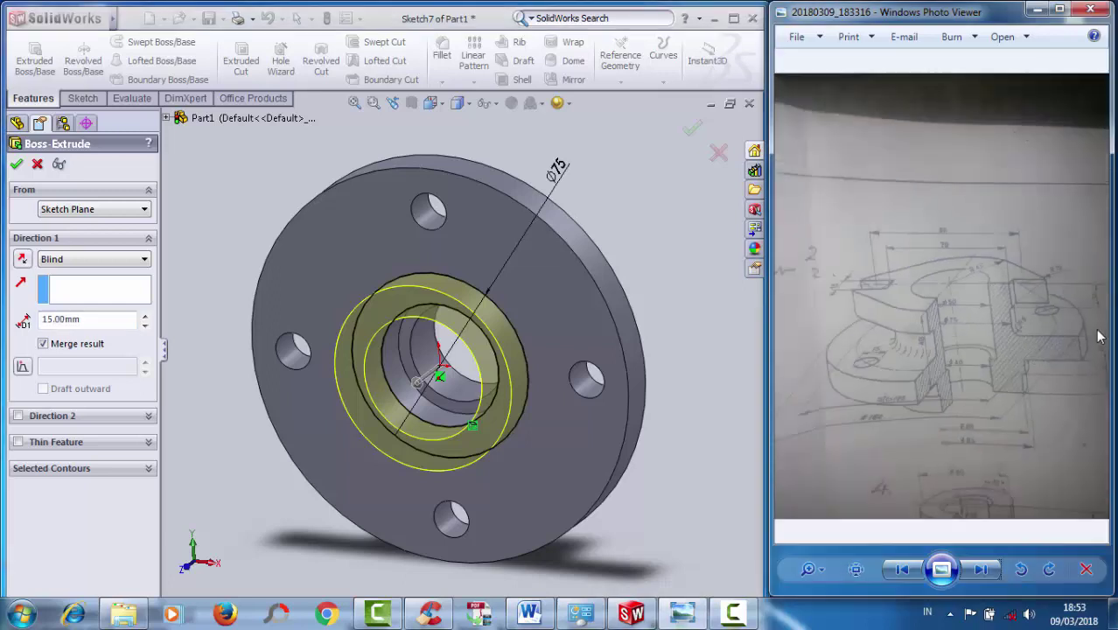
scroll(949, 364, "up", 2)
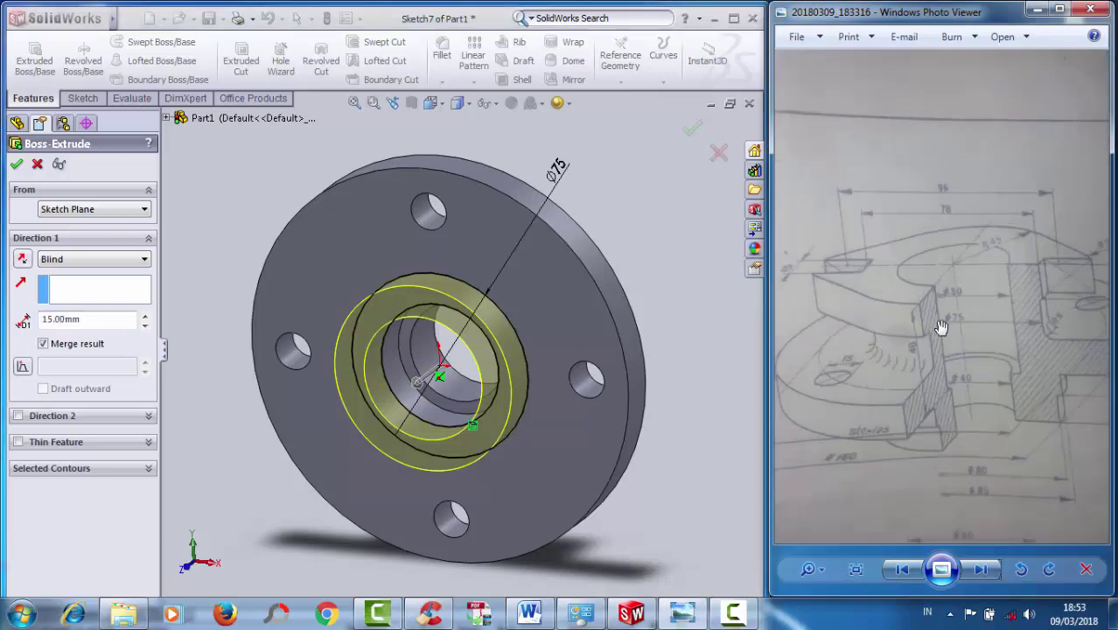
scroll(926, 363, "down", 2)
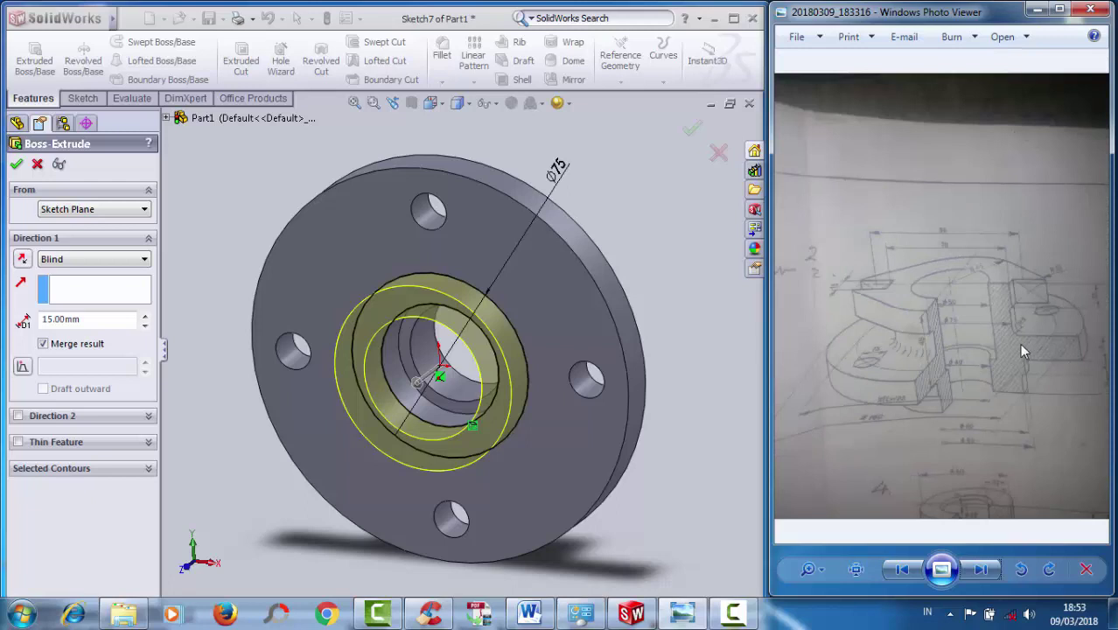
scroll(1022, 350, "up", 1)
scroll(1067, 329, "up", 1)
scroll(1090, 313, "up", 1)
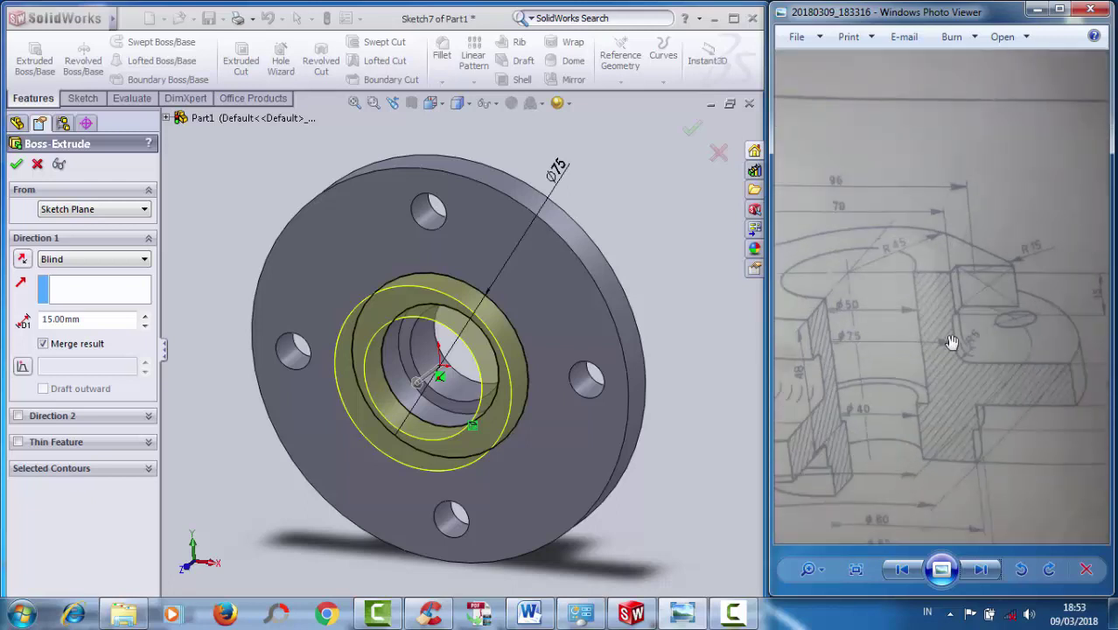
scroll(910, 411, "down", 2)
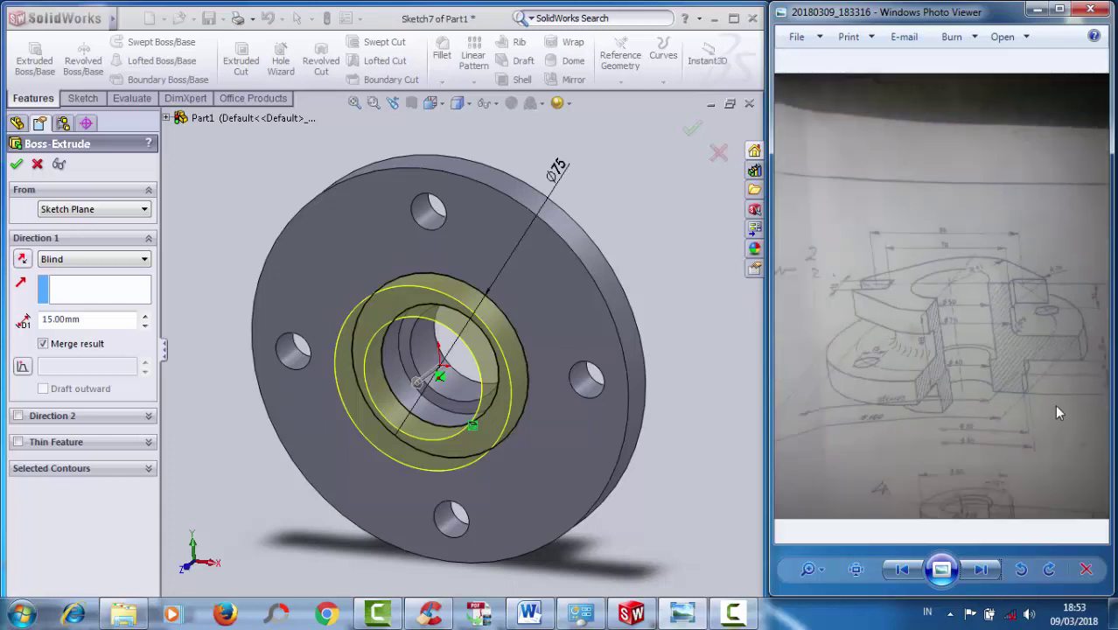
scroll(1015, 346, "up", 1)
scroll(917, 332, "up", 1)
scroll(917, 332, "up", 1)
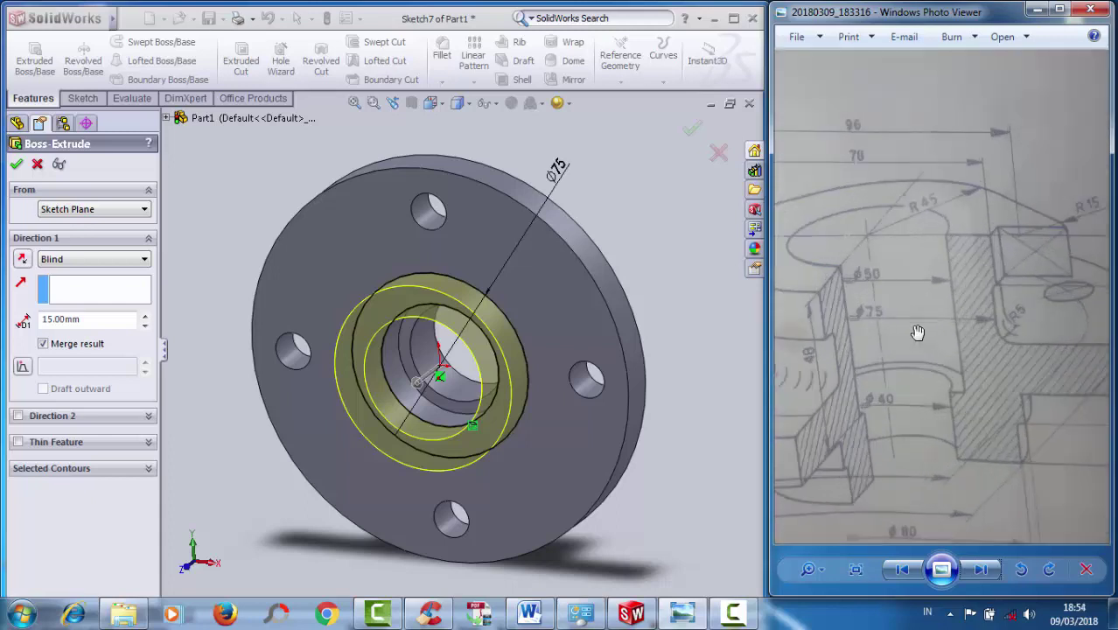
scroll(948, 308, "down", 1)
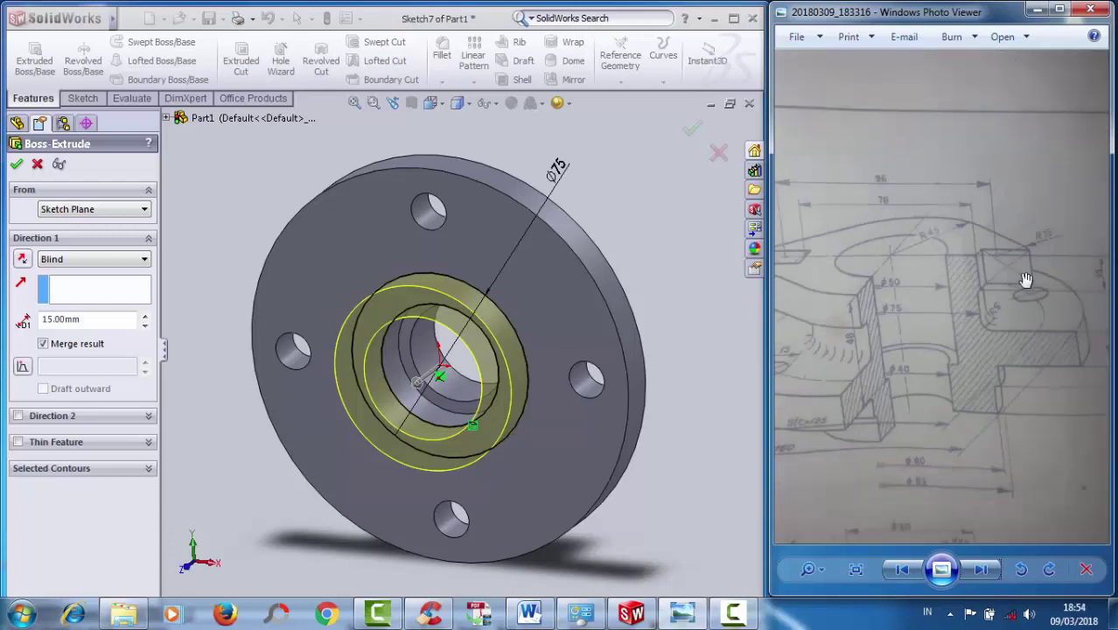
scroll(921, 283, "down", 1)
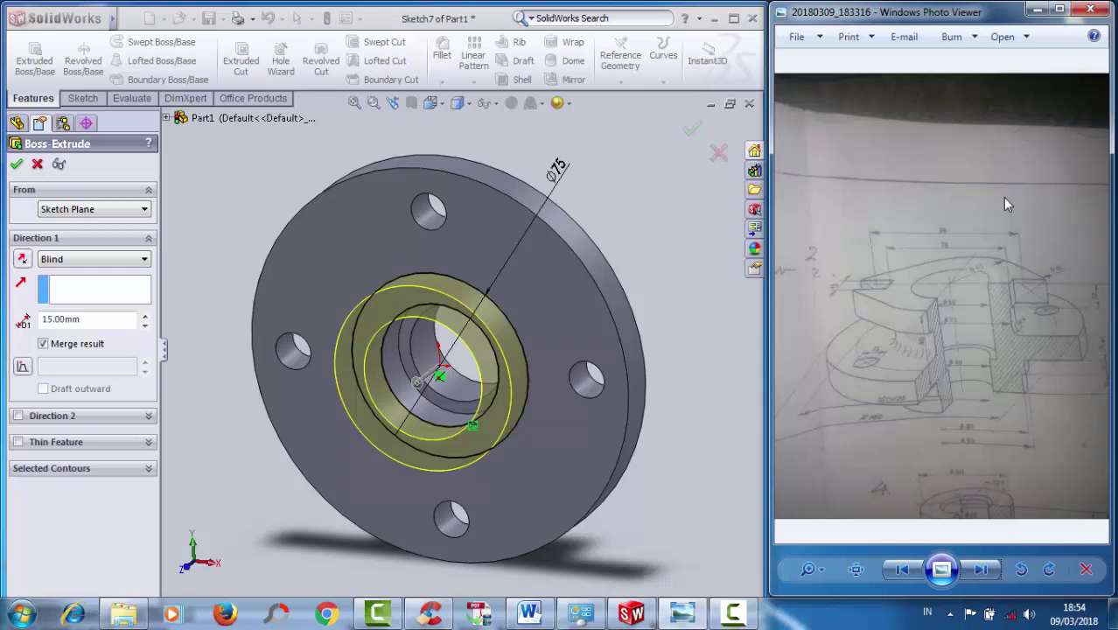
double_click(94, 319)
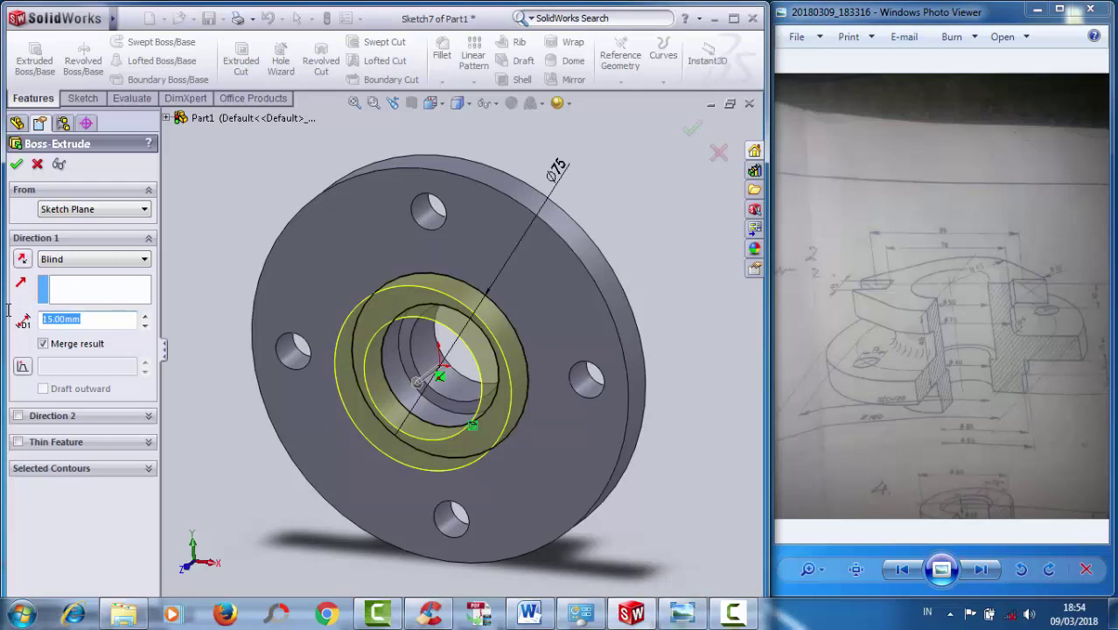
type("20")
left_click(15, 166)
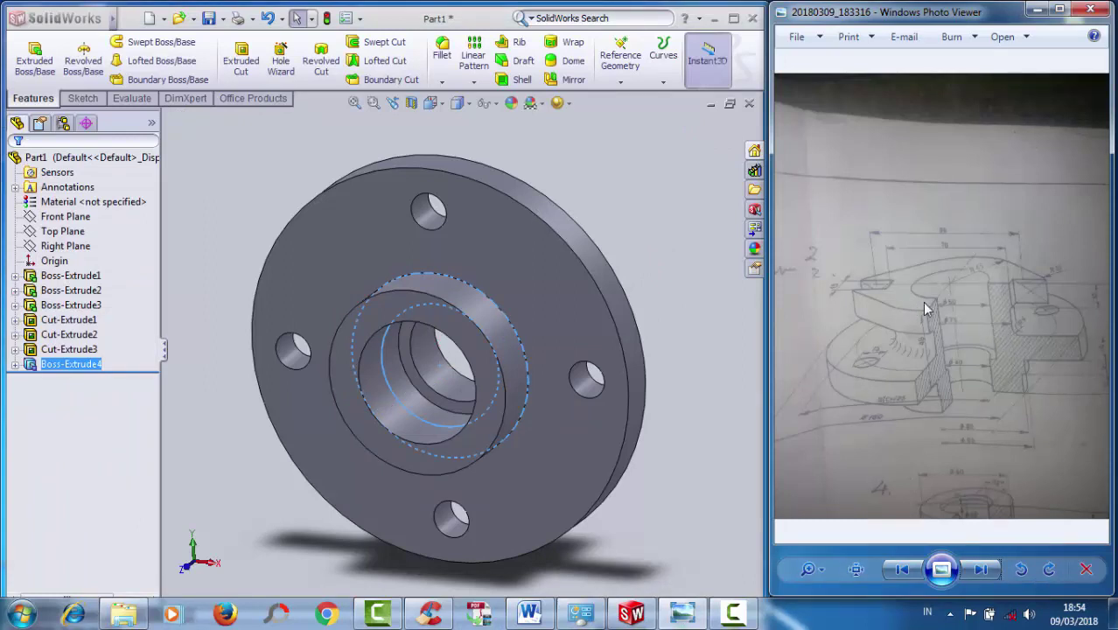
- Start Sketch8 on the hub's front ring face, viewed Normal To
left_click(449, 330)
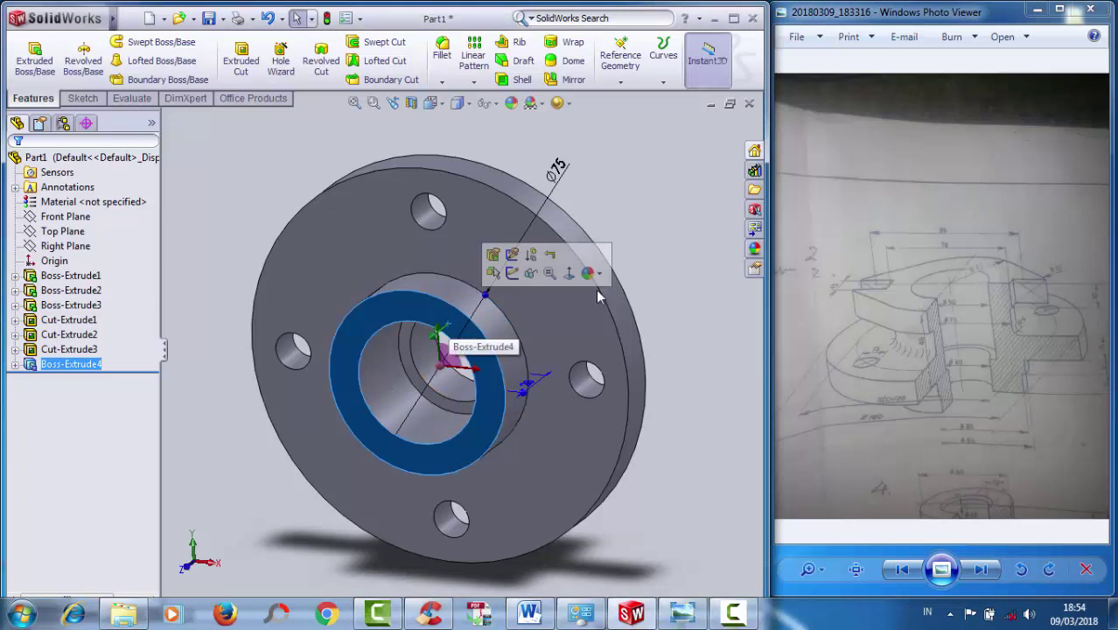
left_click(567, 274)
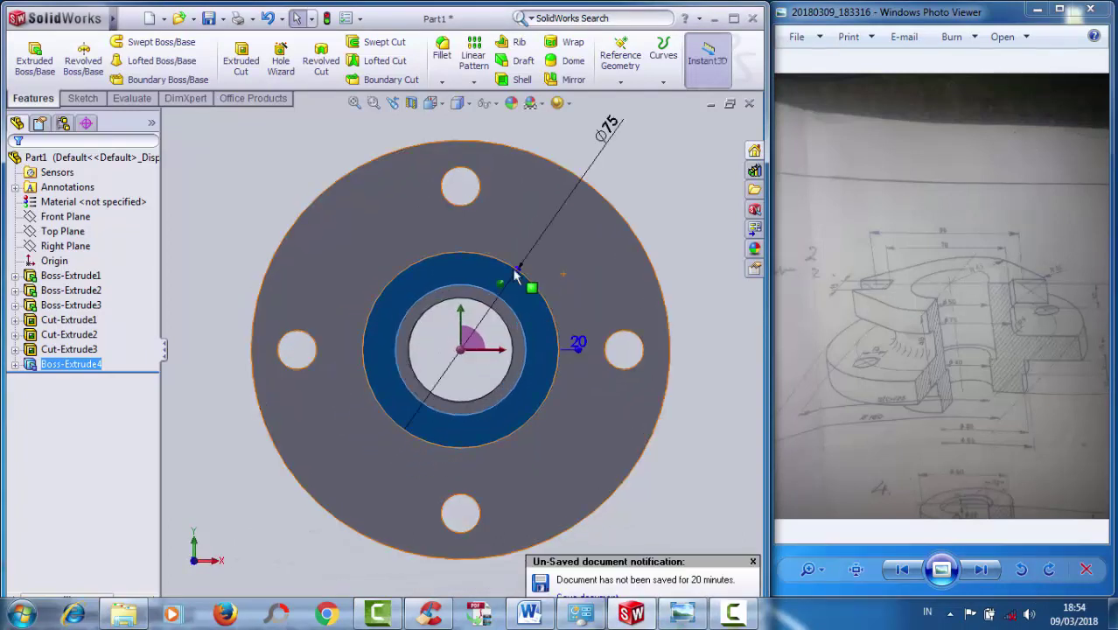
right_click(478, 276)
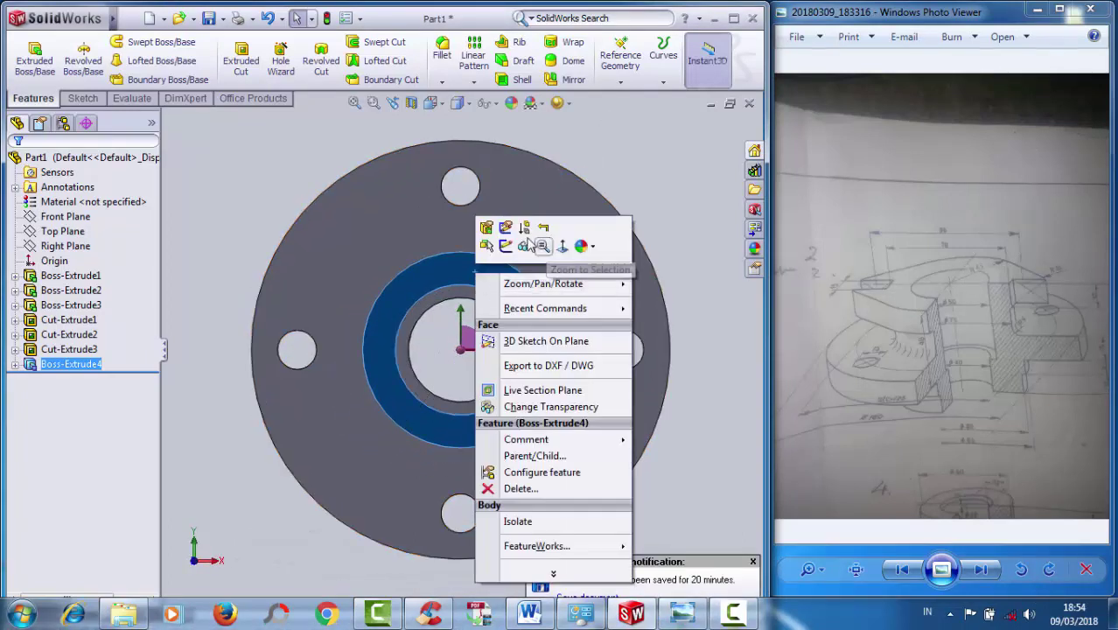
left_click(507, 245)
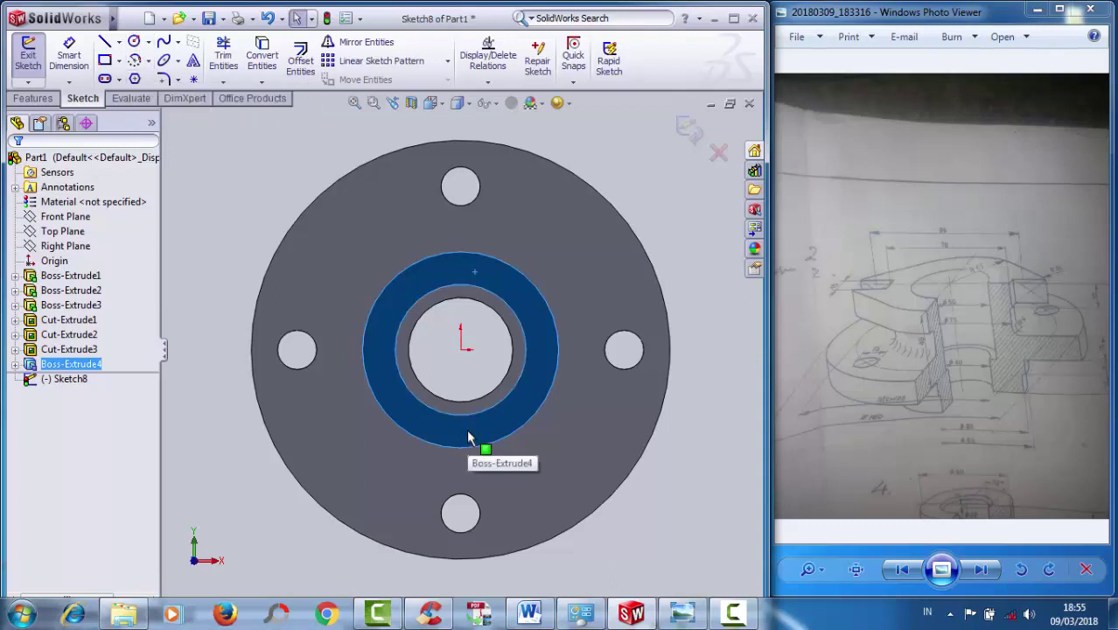
- Draw a circle at the origin in Sketch8 and set its radius to 45
left_click(461, 350)
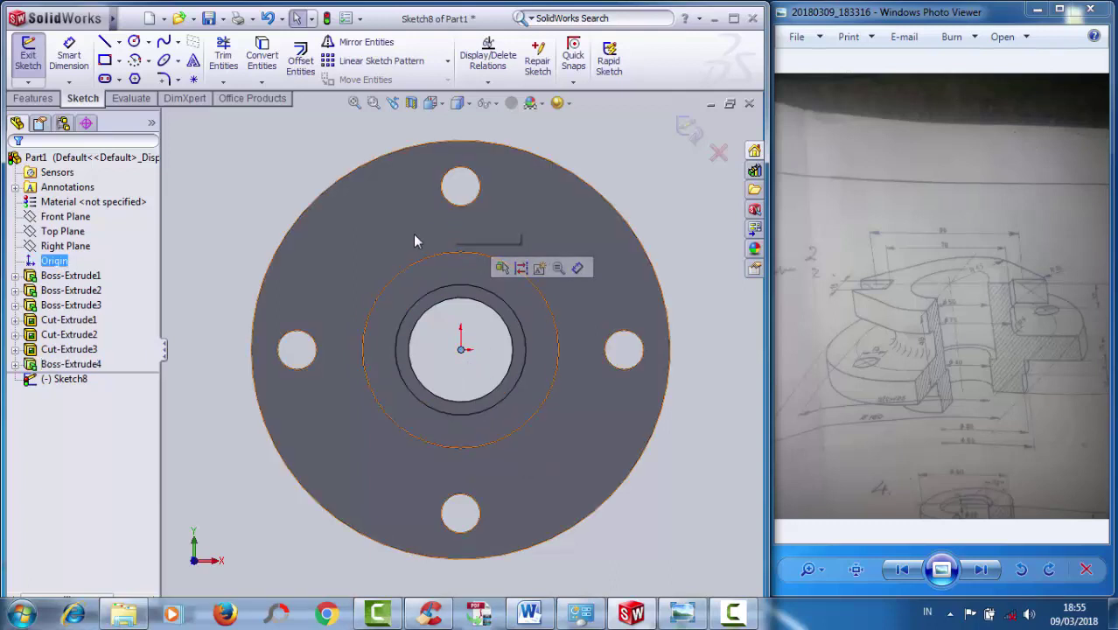
left_click(134, 41)
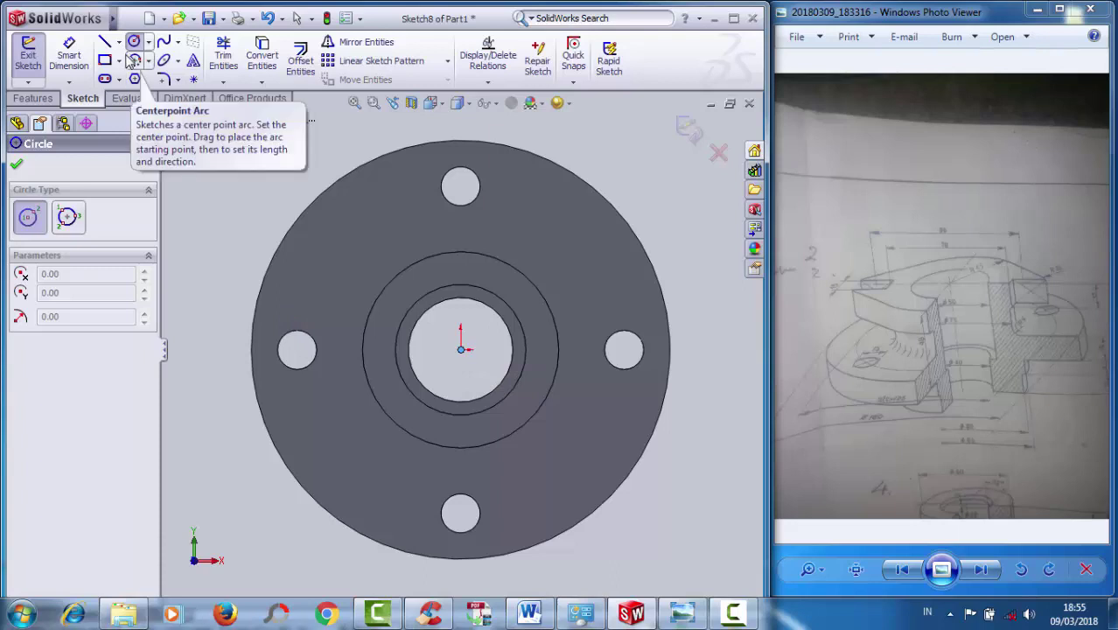
left_click(461, 350)
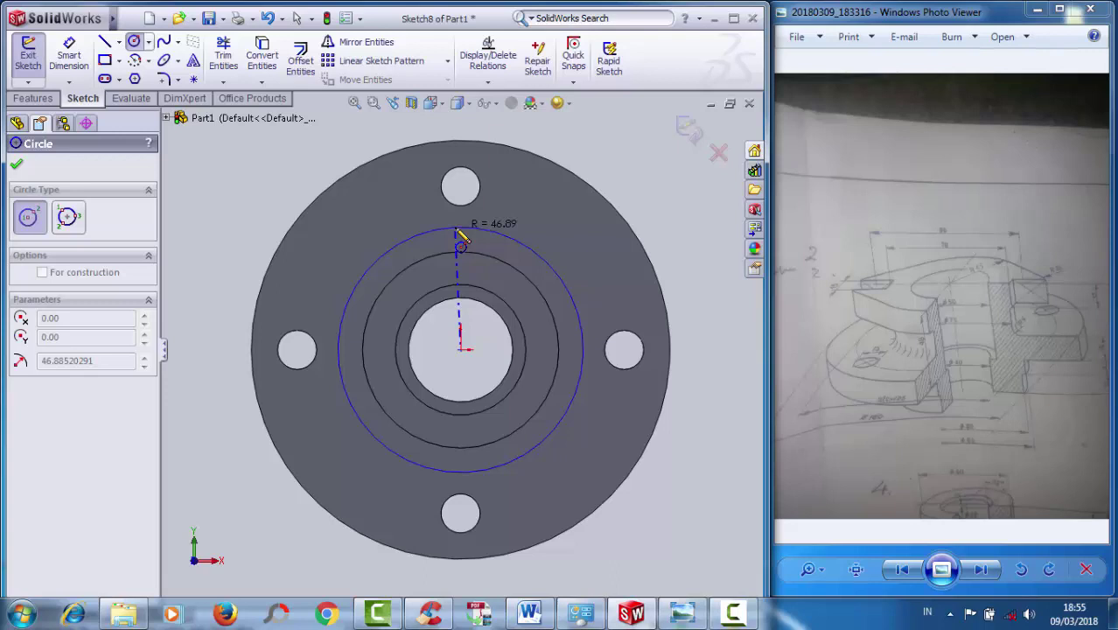
left_click(461, 229)
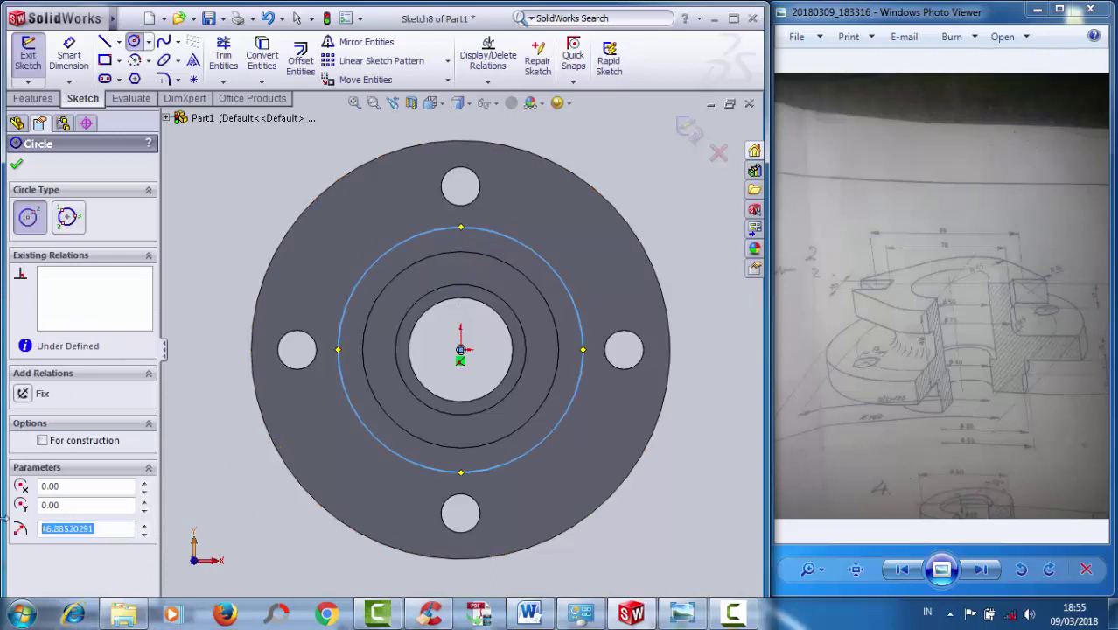
left_click(978, 267)
scroll(977, 272, "up", 1)
scroll(975, 293, "up", 1)
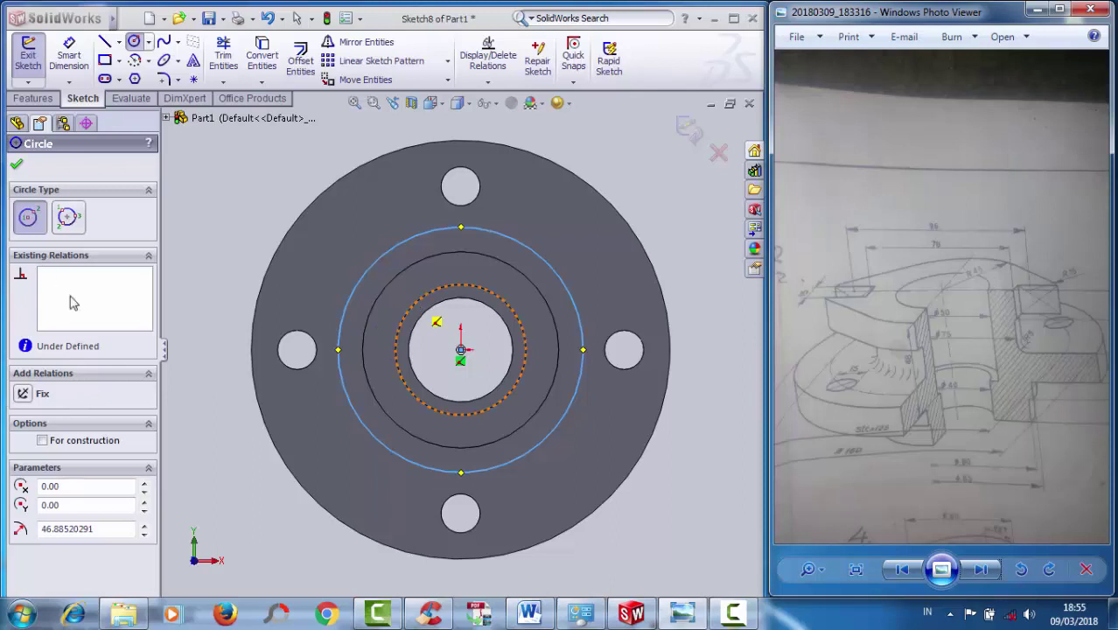
left_click_drag(105, 529, 17, 517)
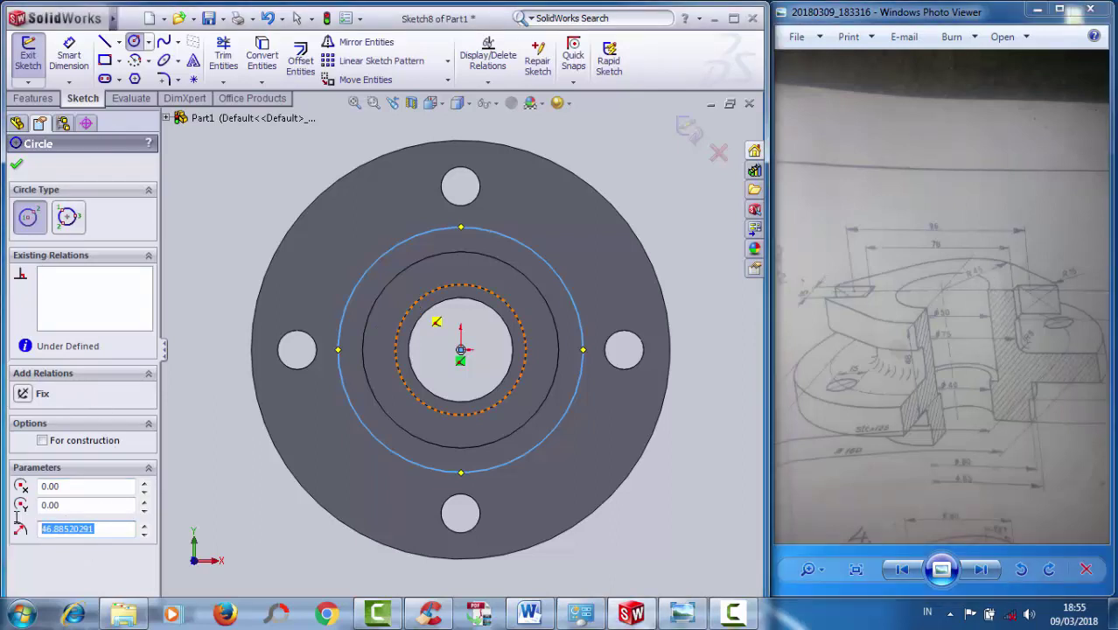
type("45")
left_click(17, 168)
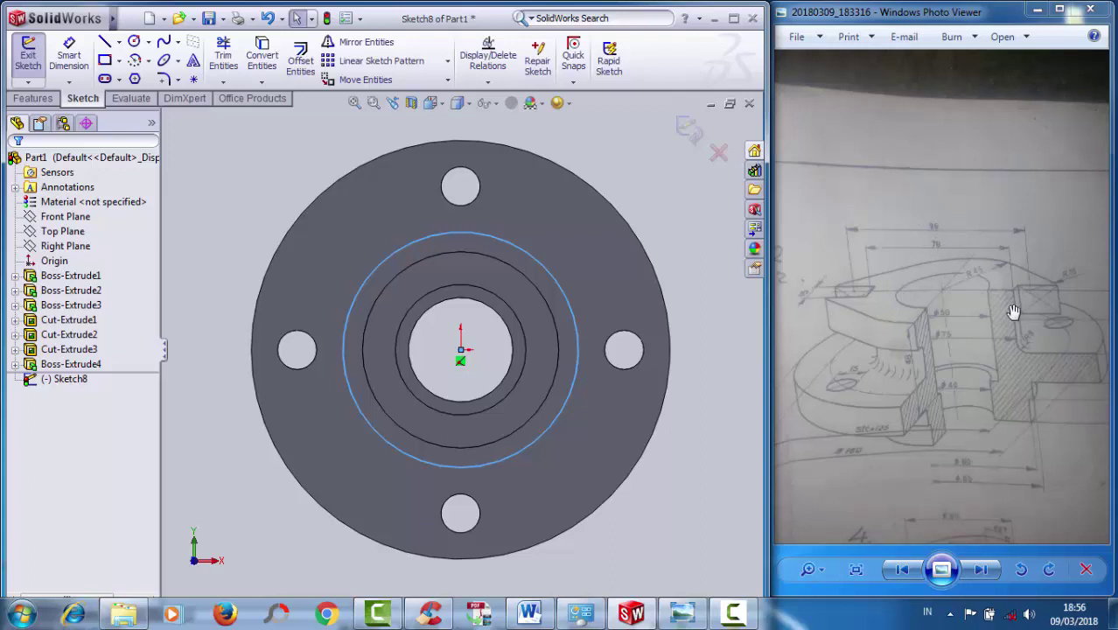
- Draw a vertical line from the origin up to the disc's top edge
left_click(104, 42)
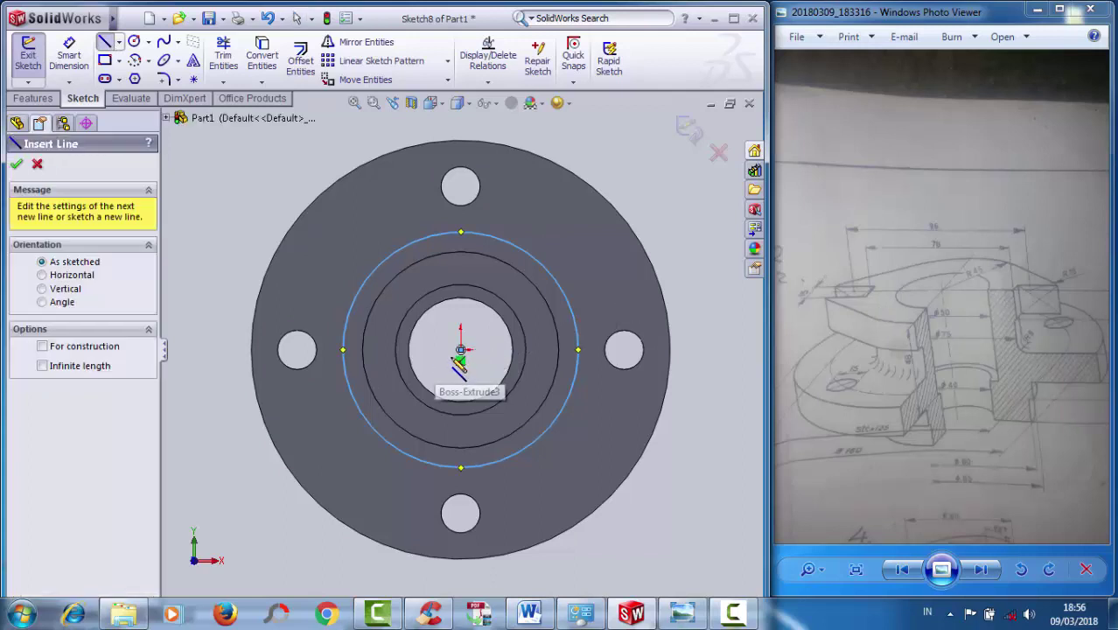
left_click(461, 350)
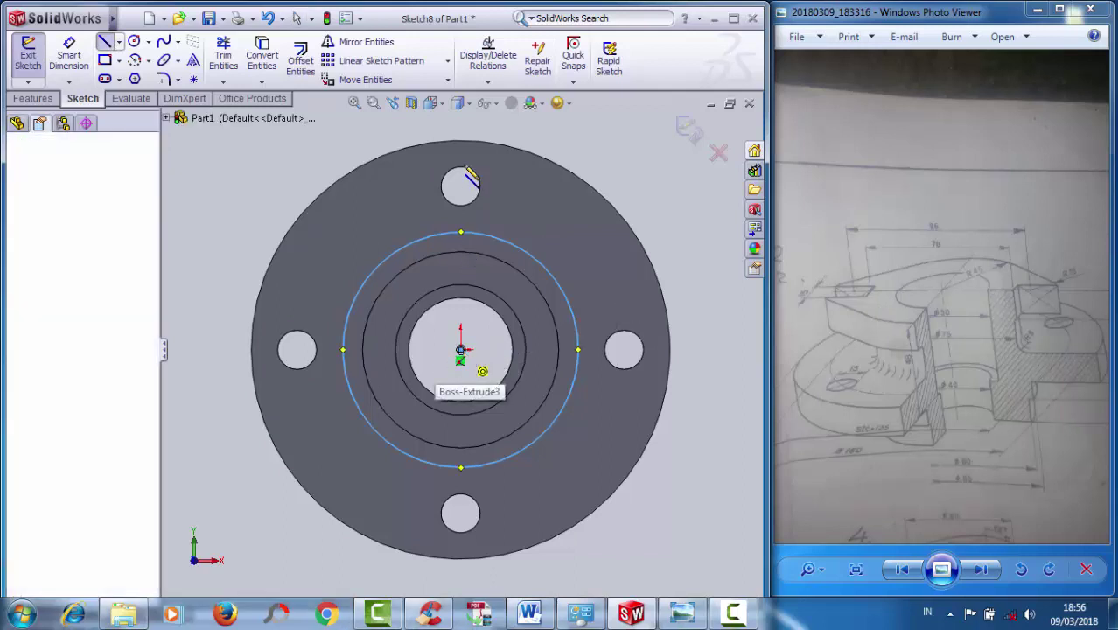
left_click(461, 122)
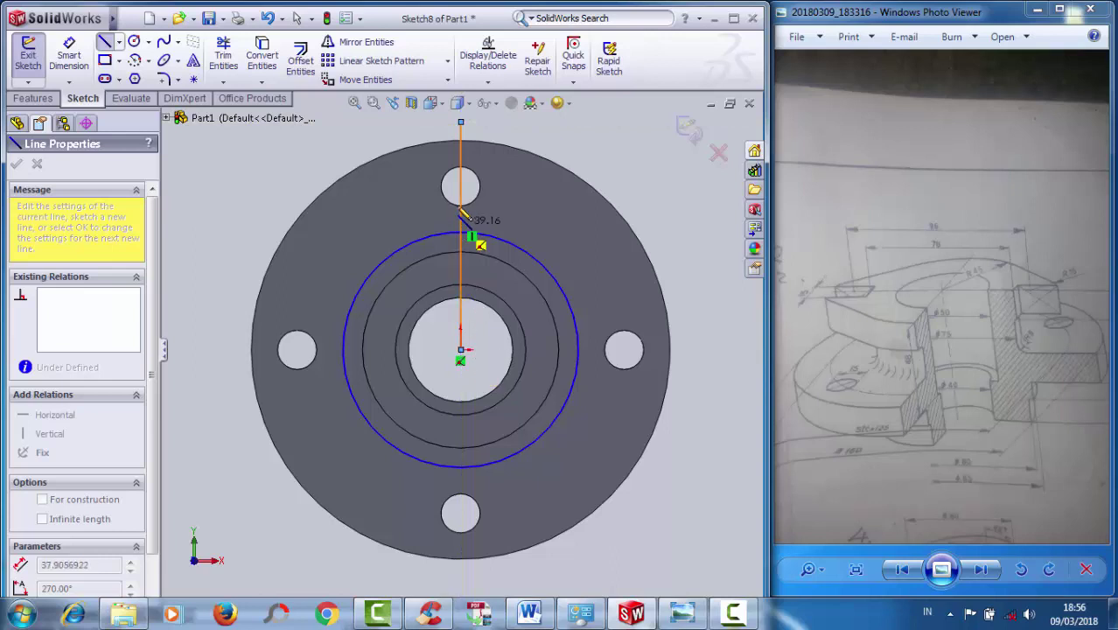
right_click(494, 213)
left_click(508, 230)
key("Escape")
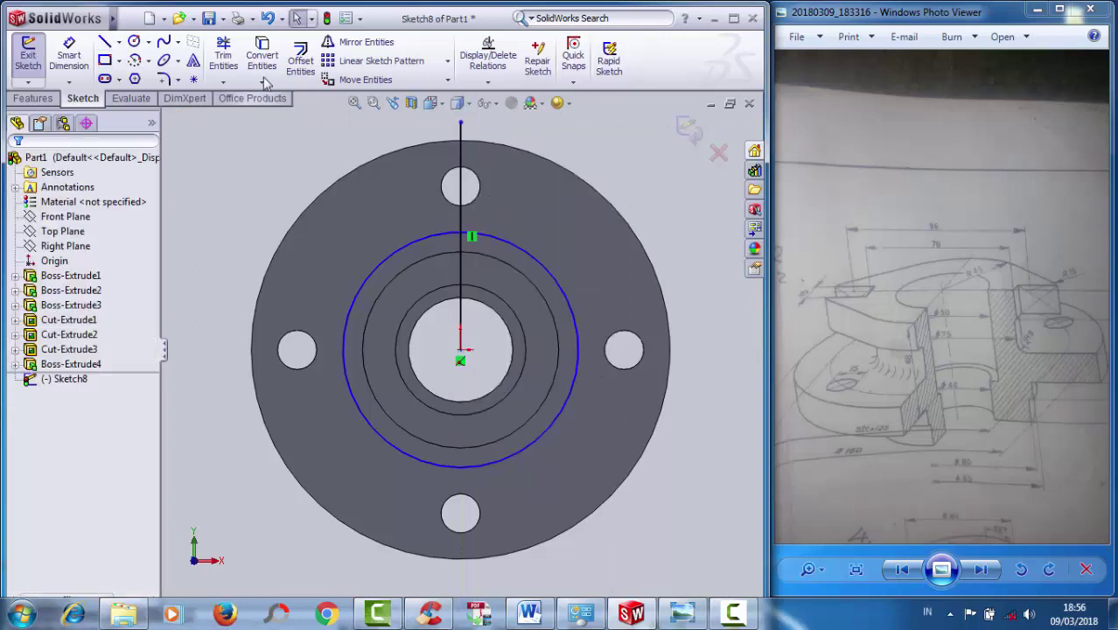
- Add a downward line and a length dimension, then undo both
left_click(104, 43)
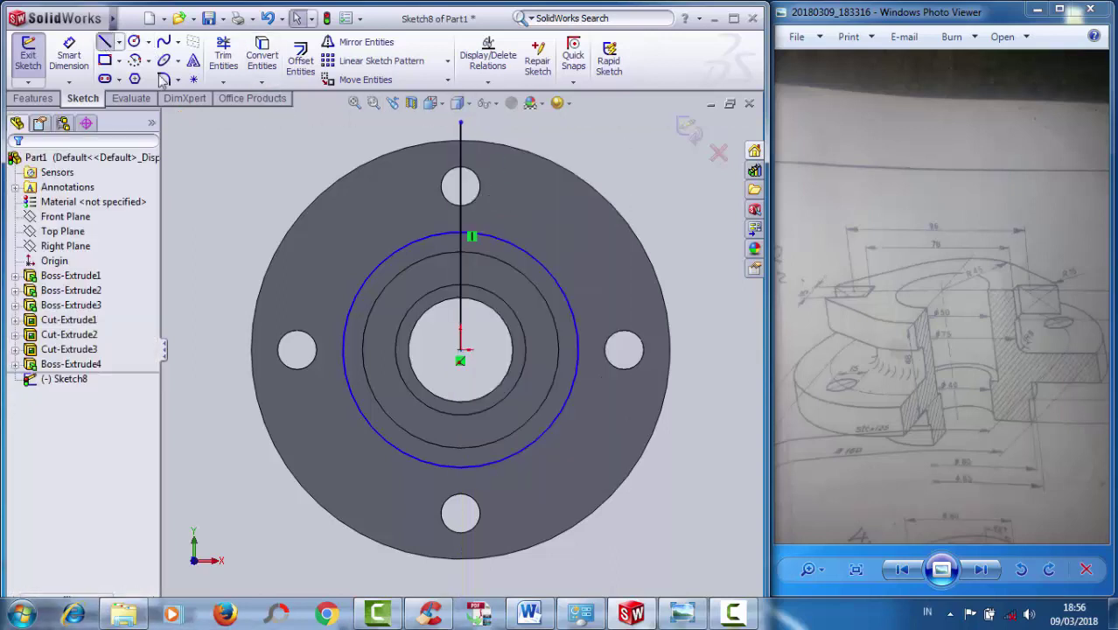
left_click(461, 350)
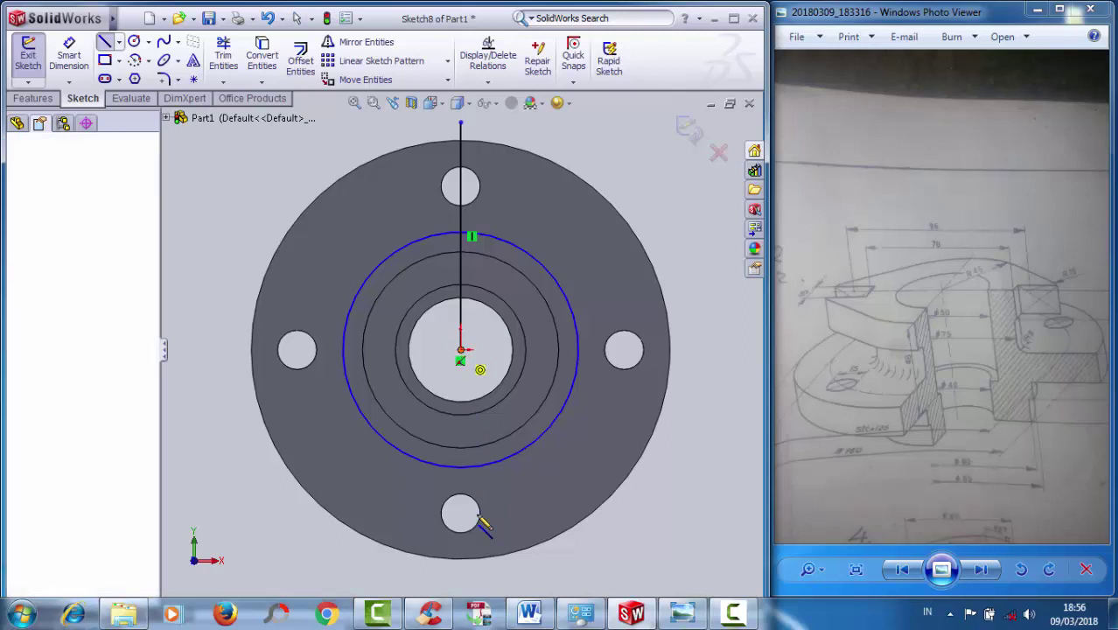
left_click(461, 570)
right_click(488, 543)
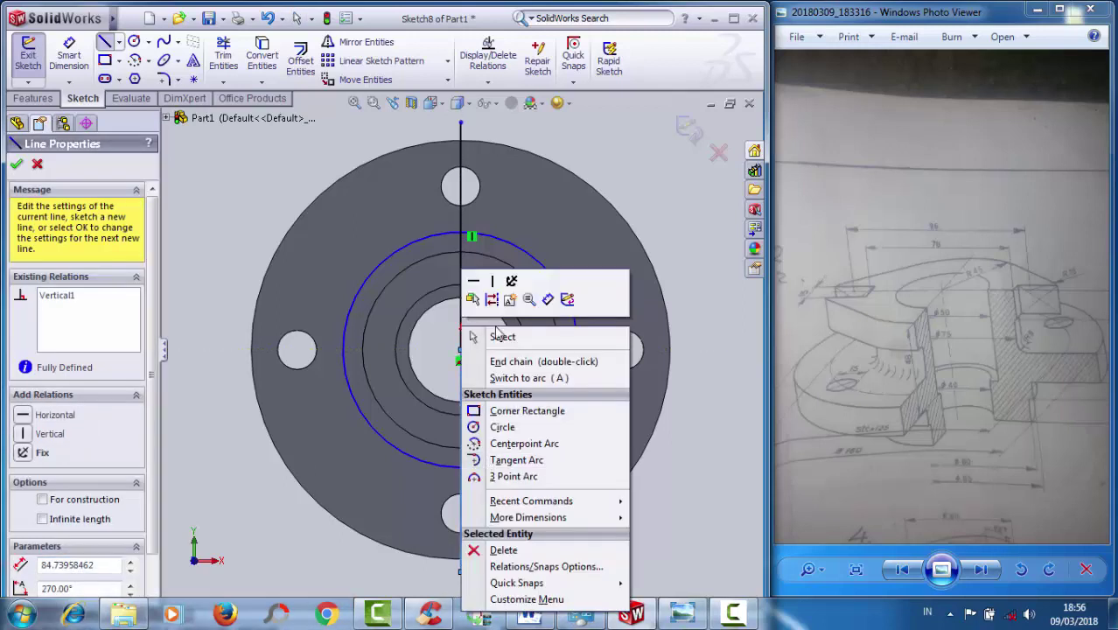
left_click(500, 332)
left_click(68, 54)
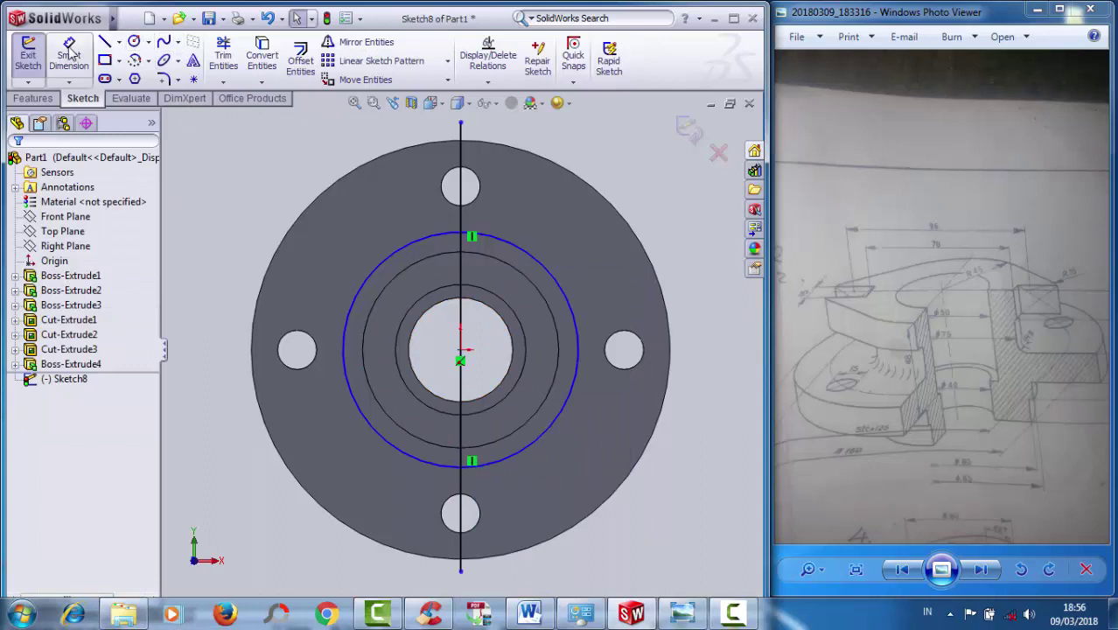
left_click(462, 124)
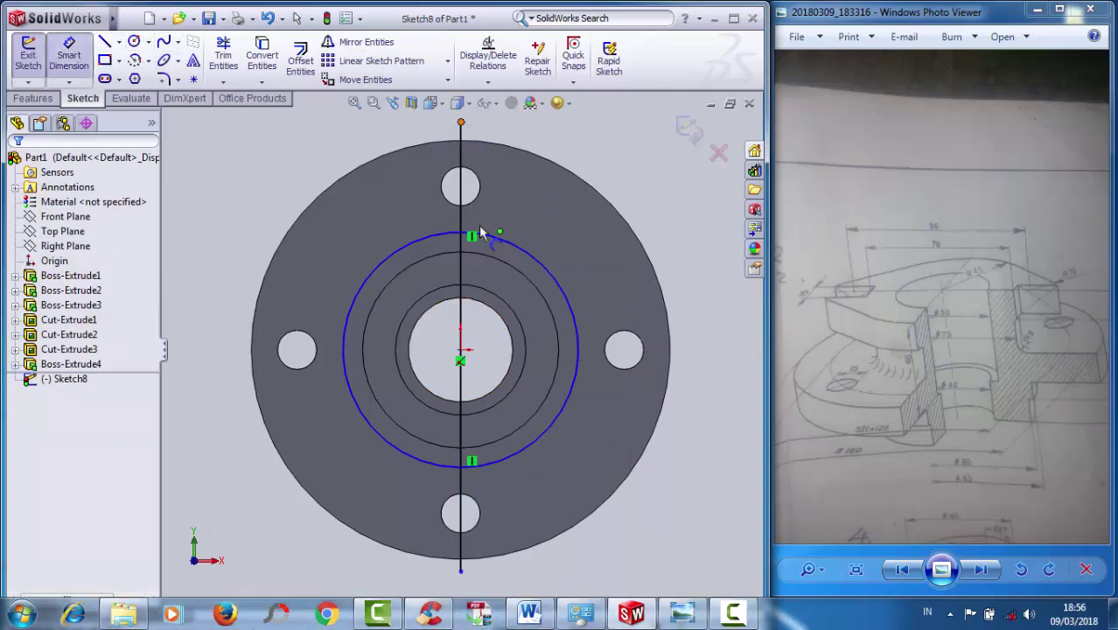
left_click(461, 351)
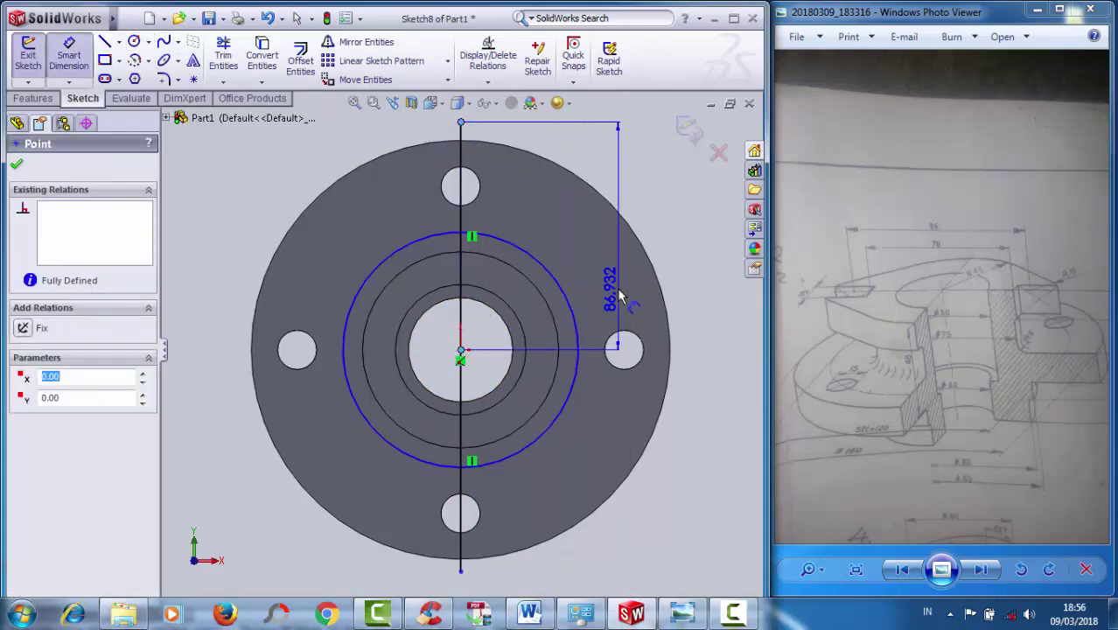
left_click(612, 289)
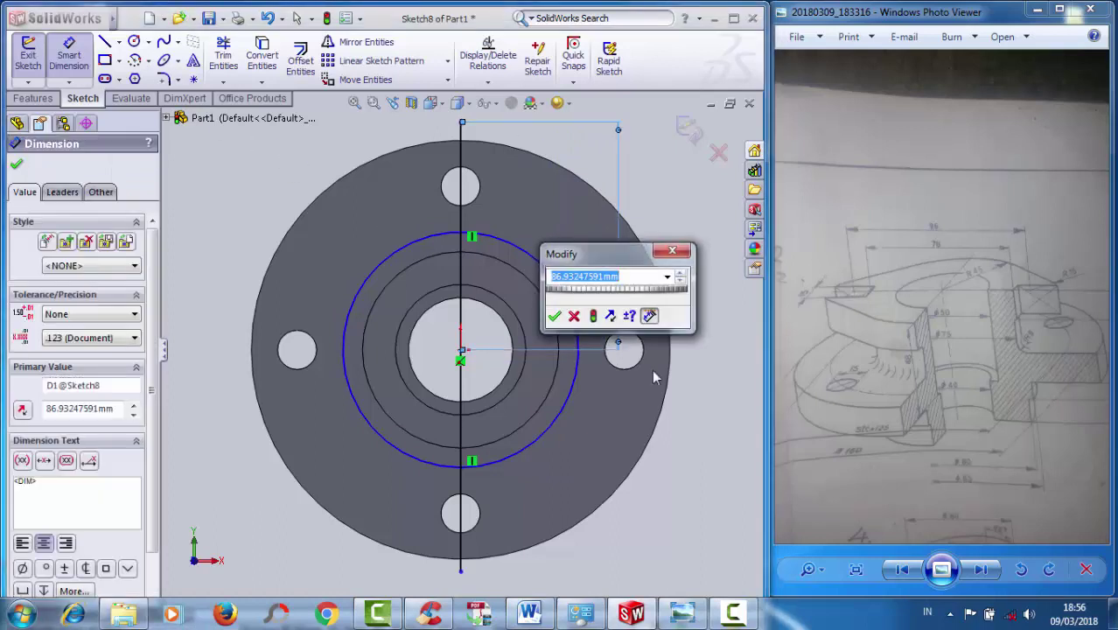
left_click(575, 318)
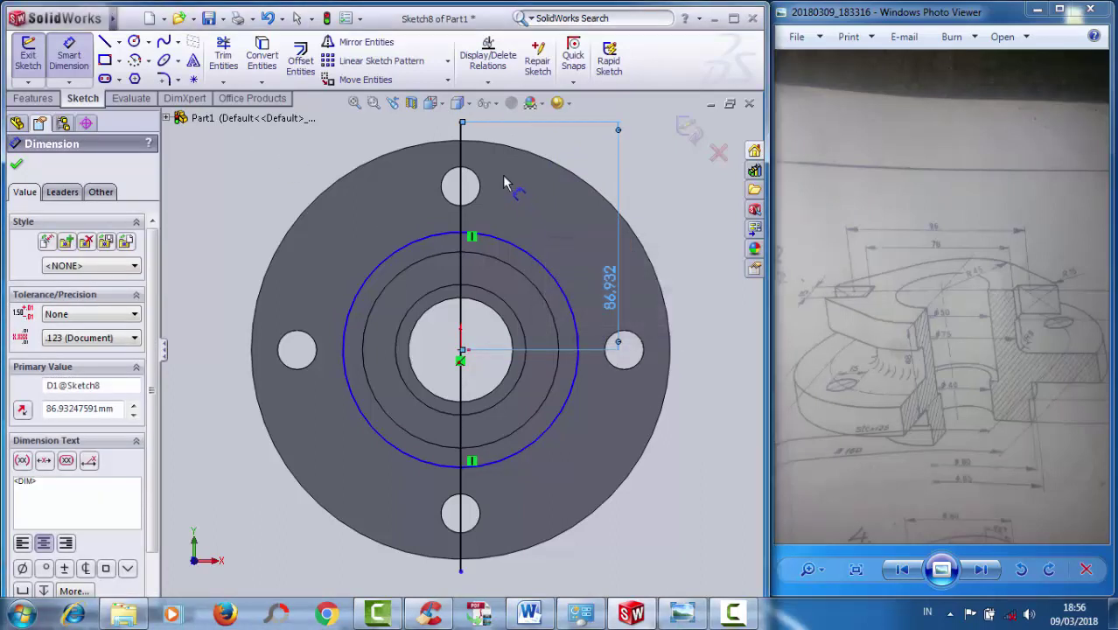
key("Escape")
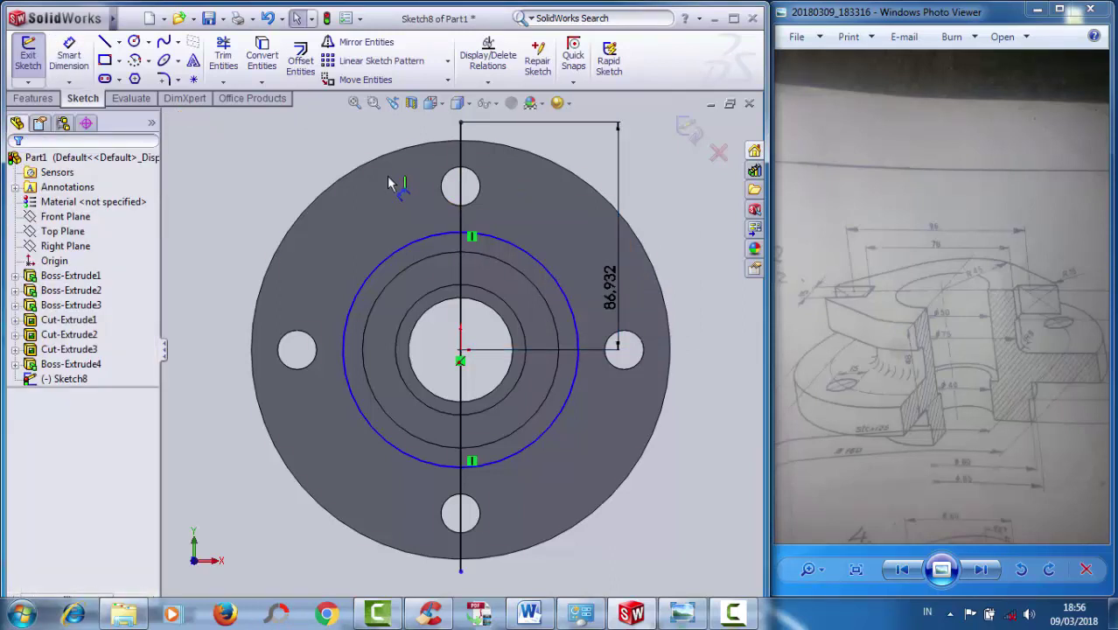
key("ctrl+z")
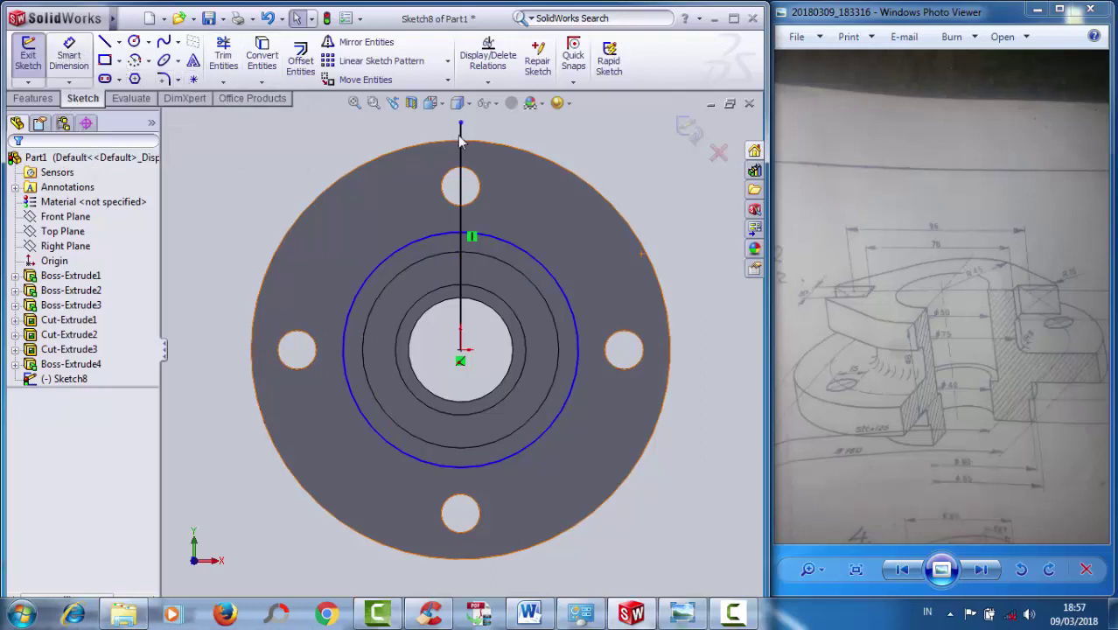
- Dimension the upward line from the origin to 39 mm
left_click(461, 350)
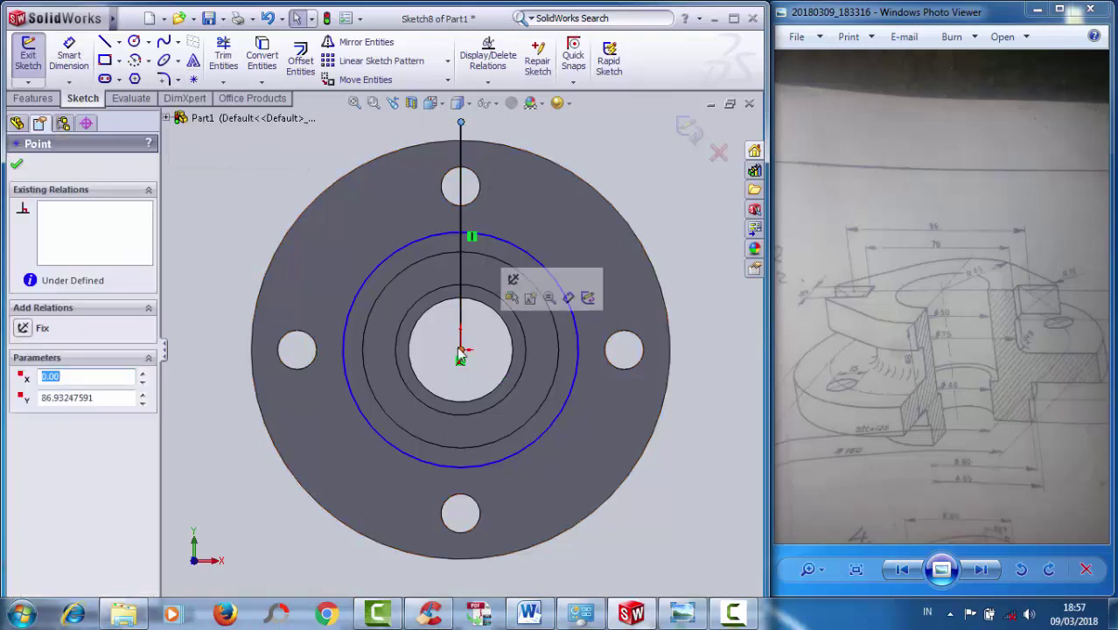
left_click(69, 54)
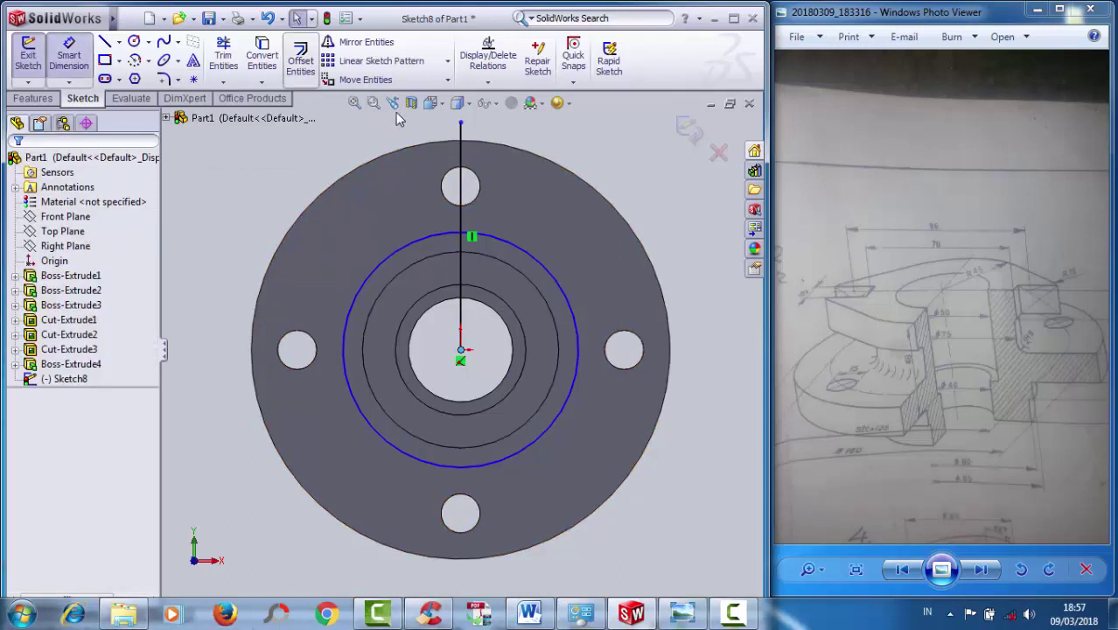
left_click(461, 122)
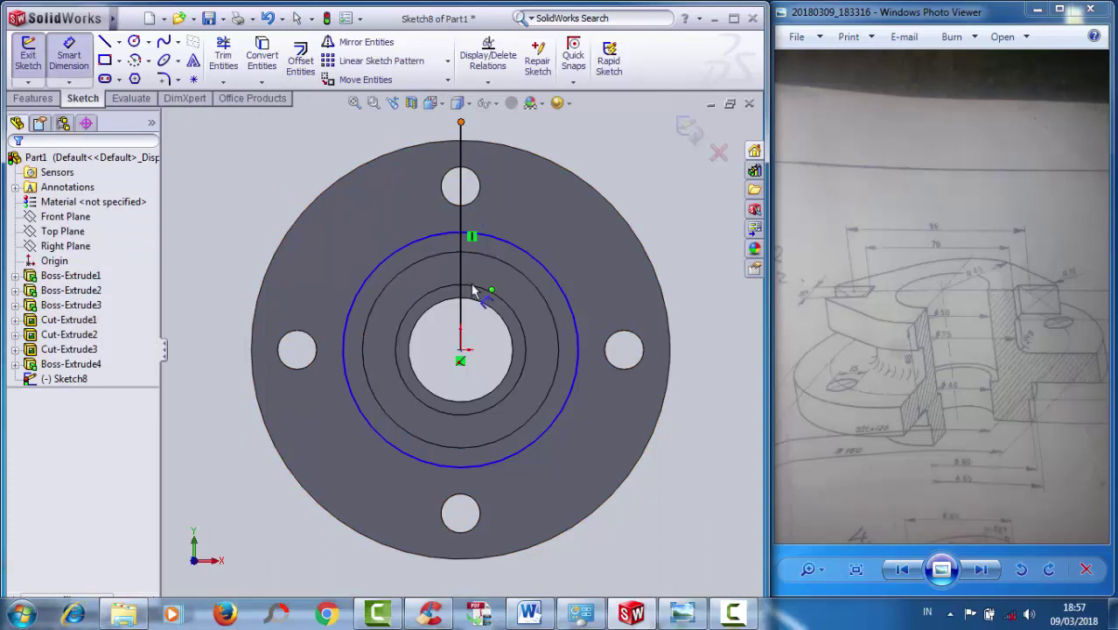
left_click(461, 351)
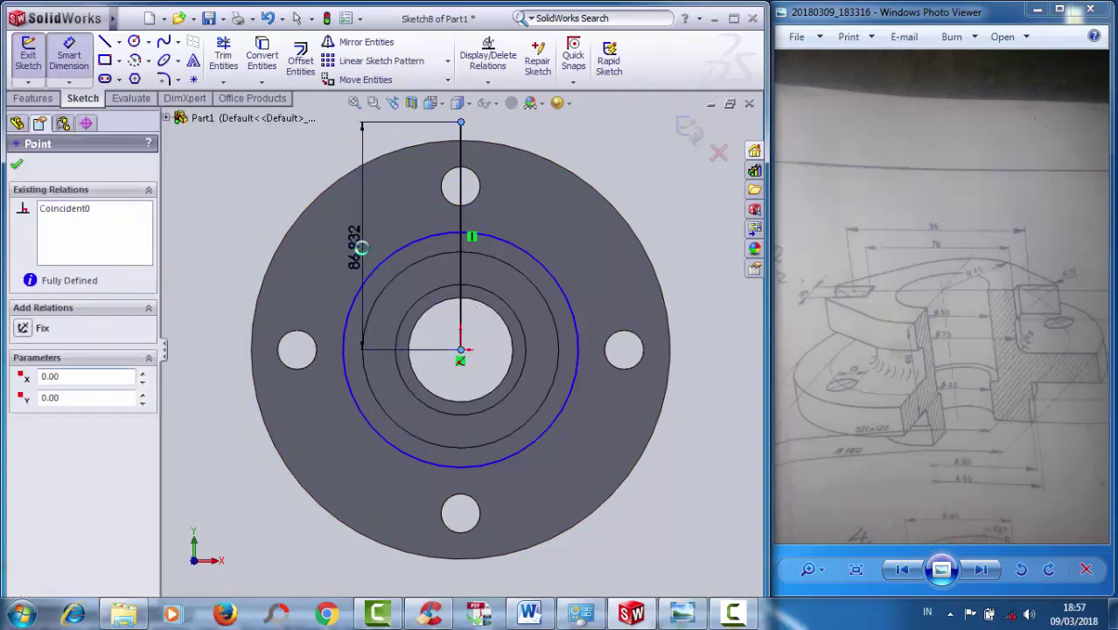
left_click(358, 241)
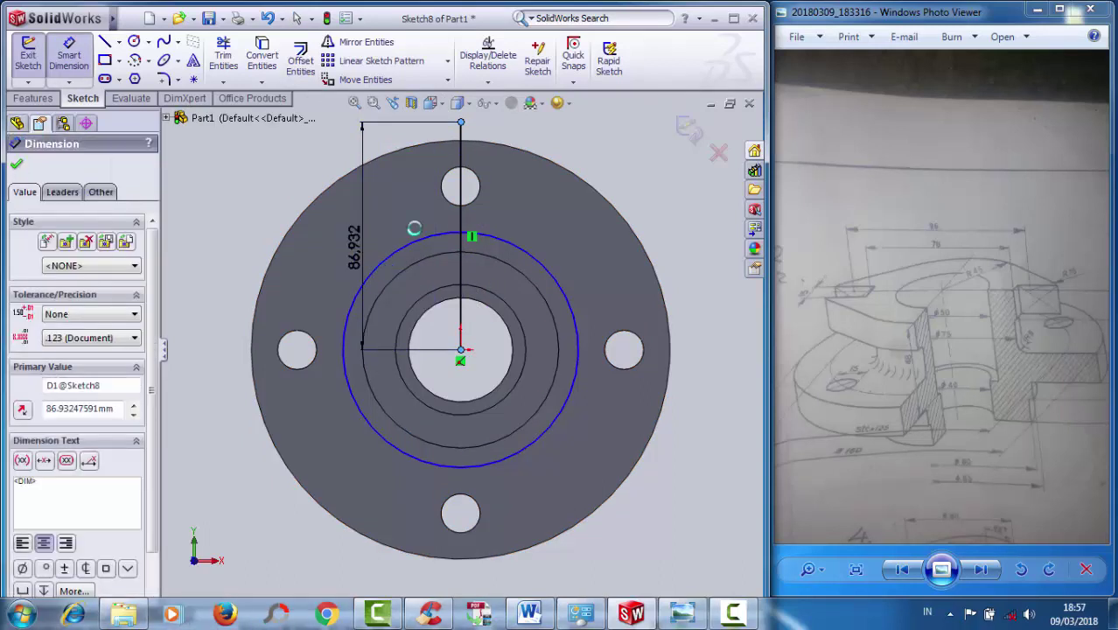
type("39")
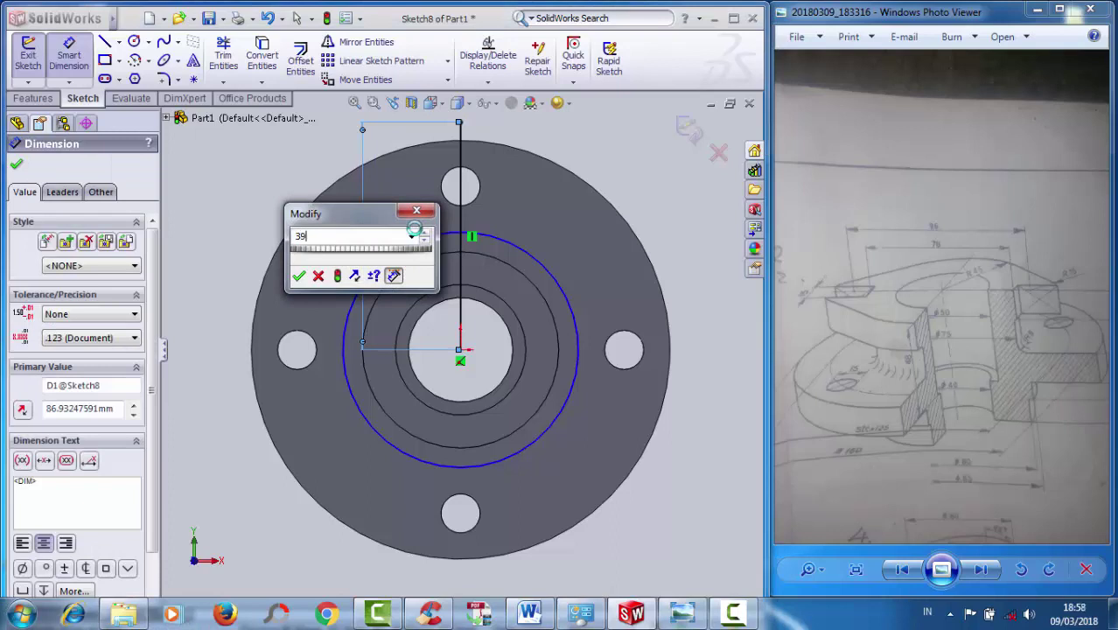
left_click(300, 279)
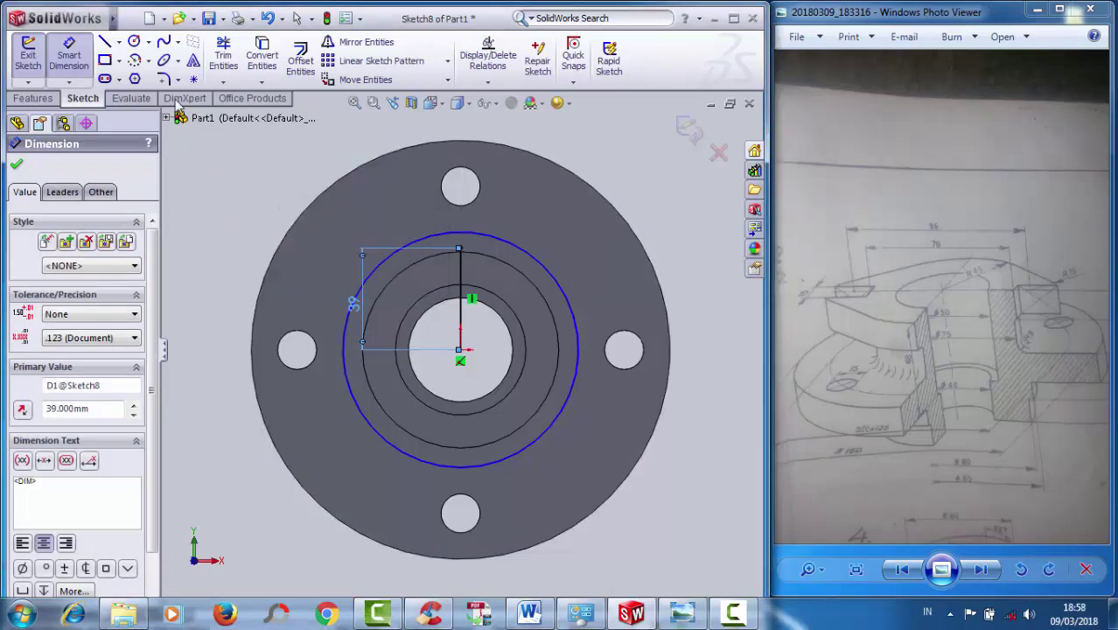
- Draw a vertical line down from the origin and dimension it to 39 mm
left_click(104, 41)
left_click(457, 350)
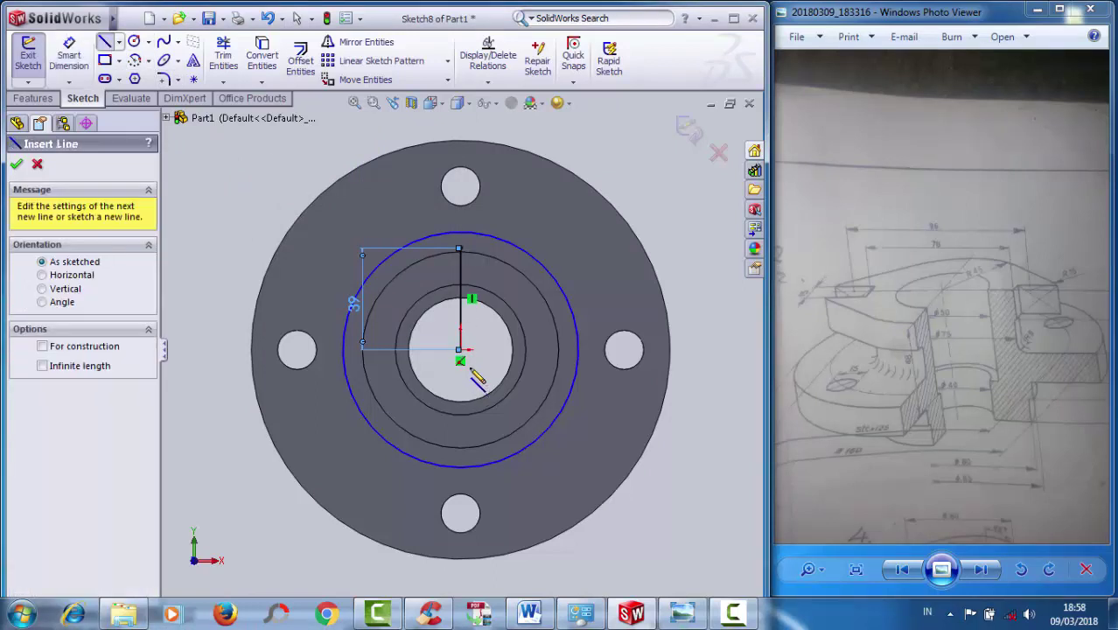
left_click(462, 433)
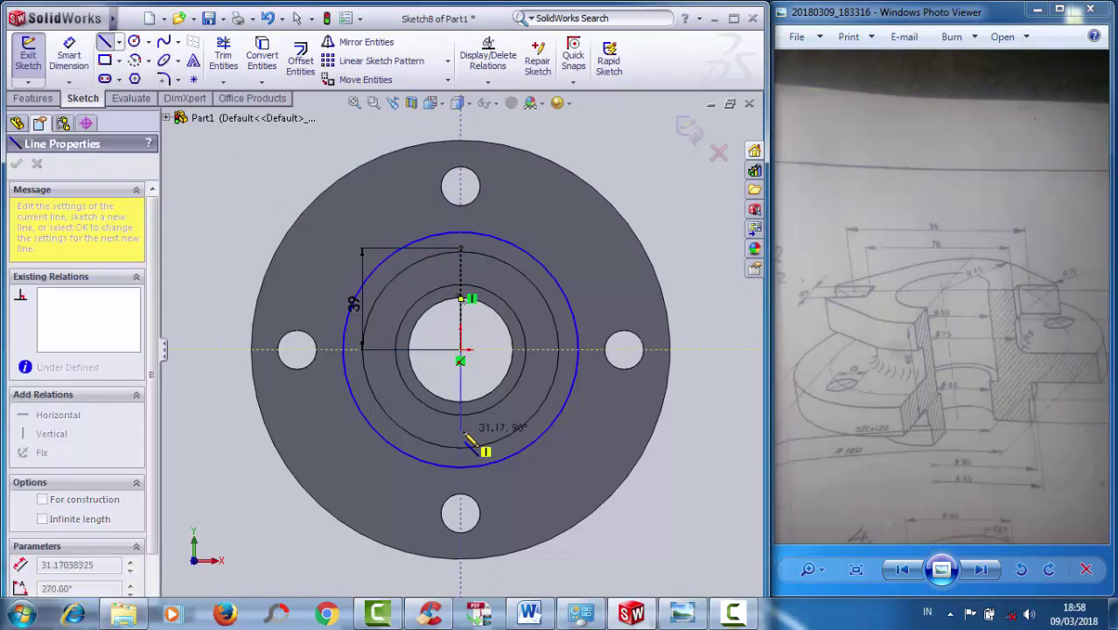
right_click(470, 442)
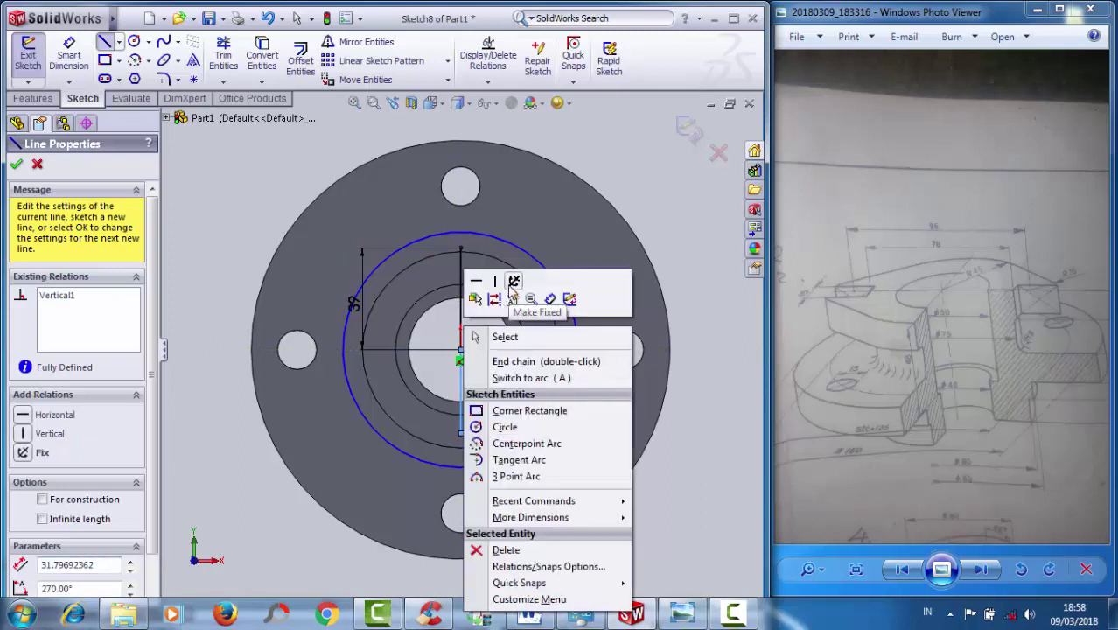
left_click(499, 333)
left_click(129, 19)
left_click(70, 54)
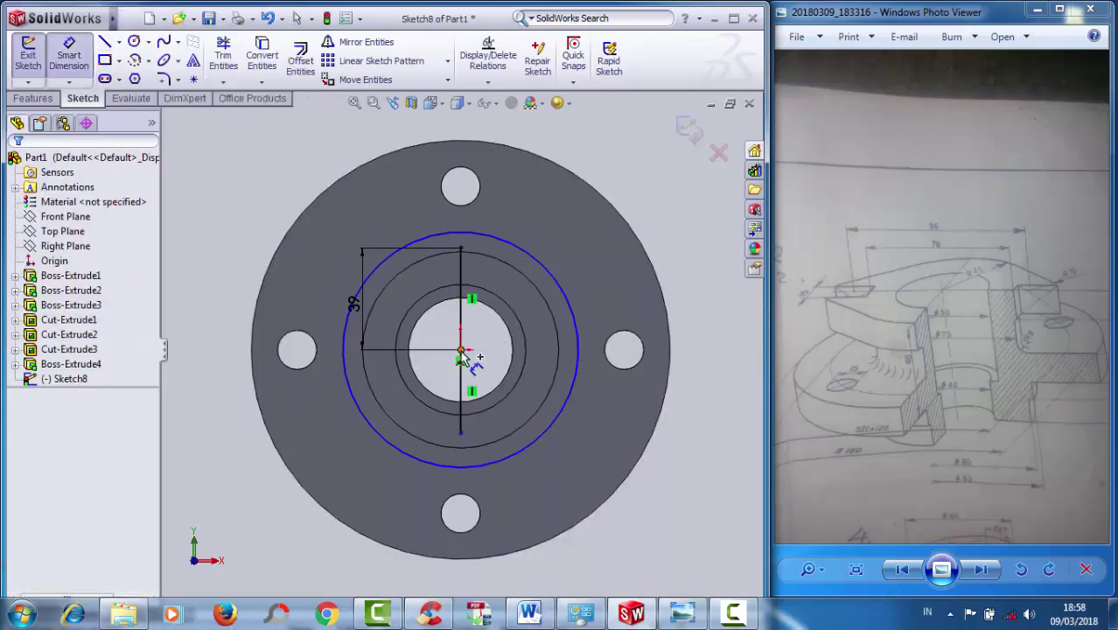
left_click(462, 433)
left_click(411, 350)
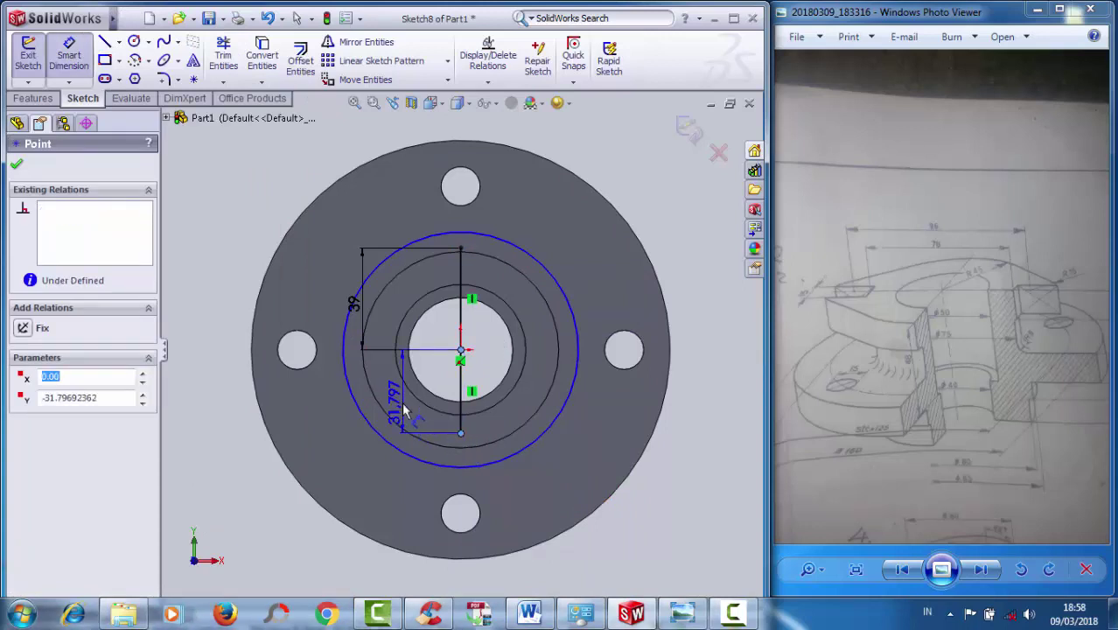
left_click(399, 403)
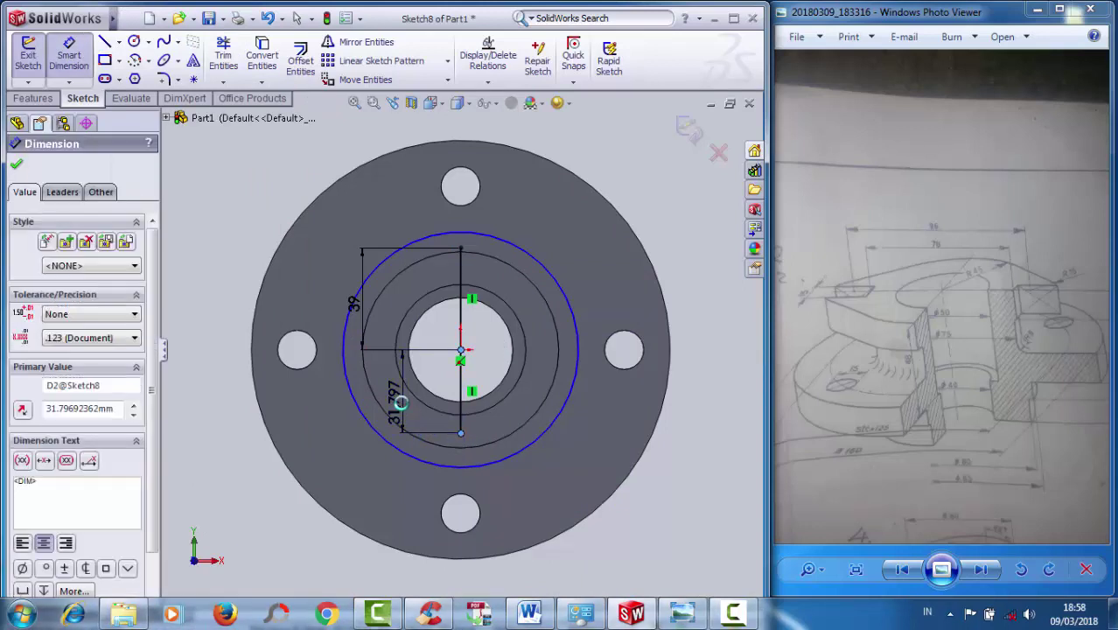
double_click(400, 402)
type("39")
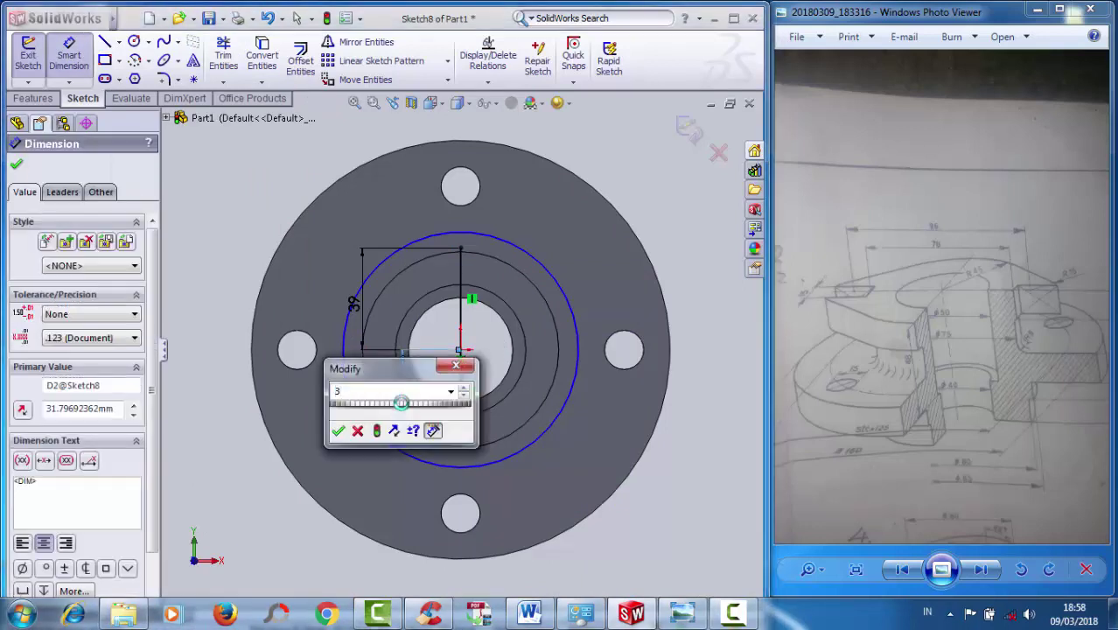
left_click(338, 431)
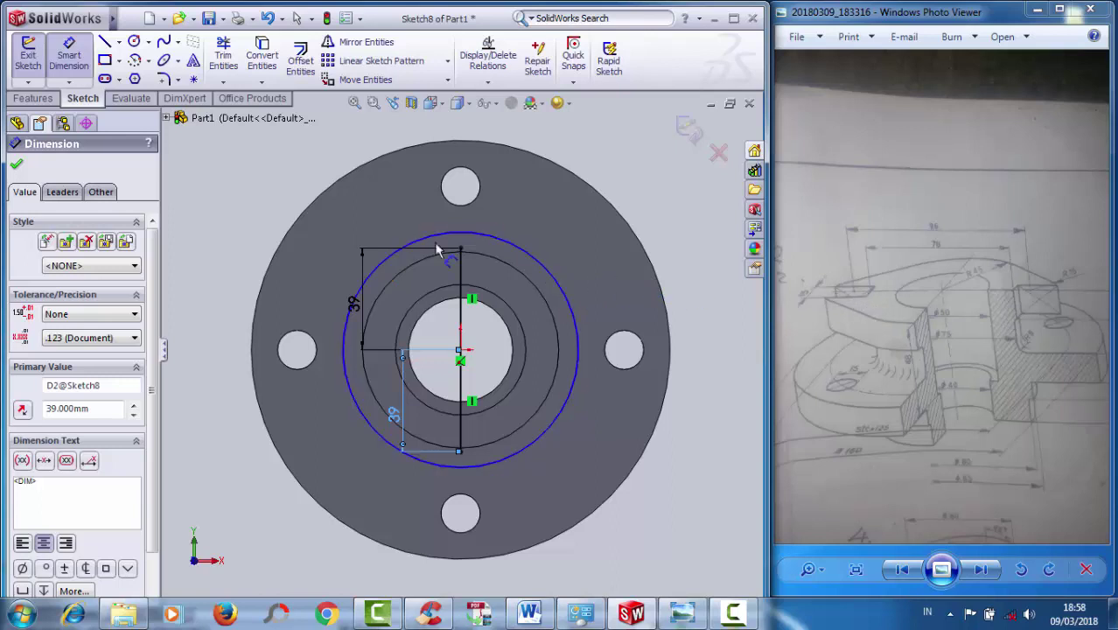
- Draw a horizontal line to the right from the centreline's top end
left_click(104, 41)
left_click(462, 247)
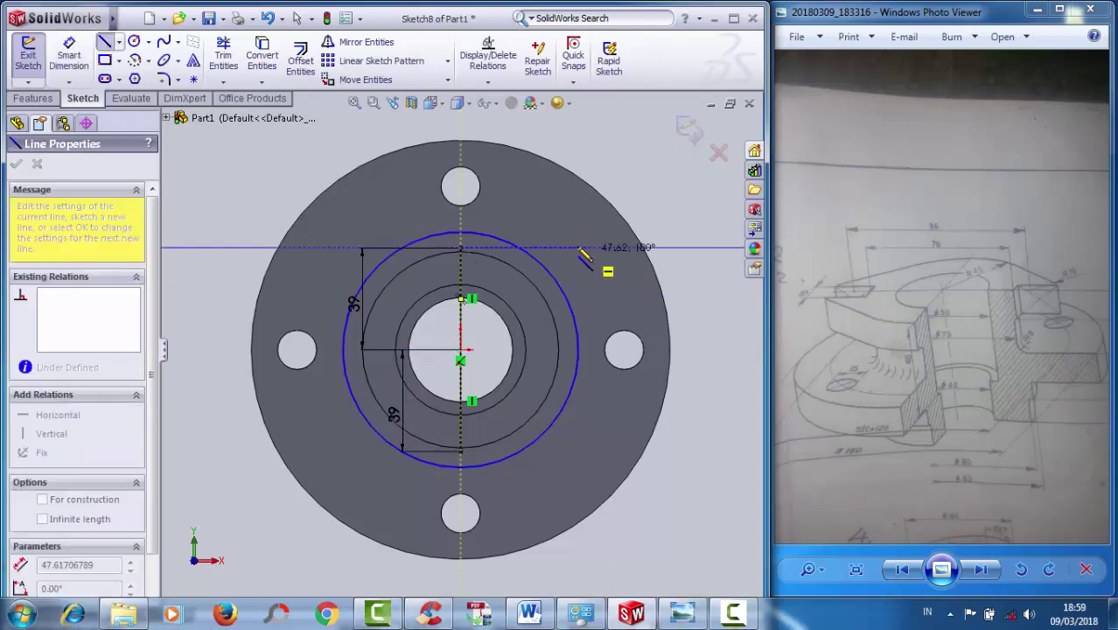
left_click(574, 249)
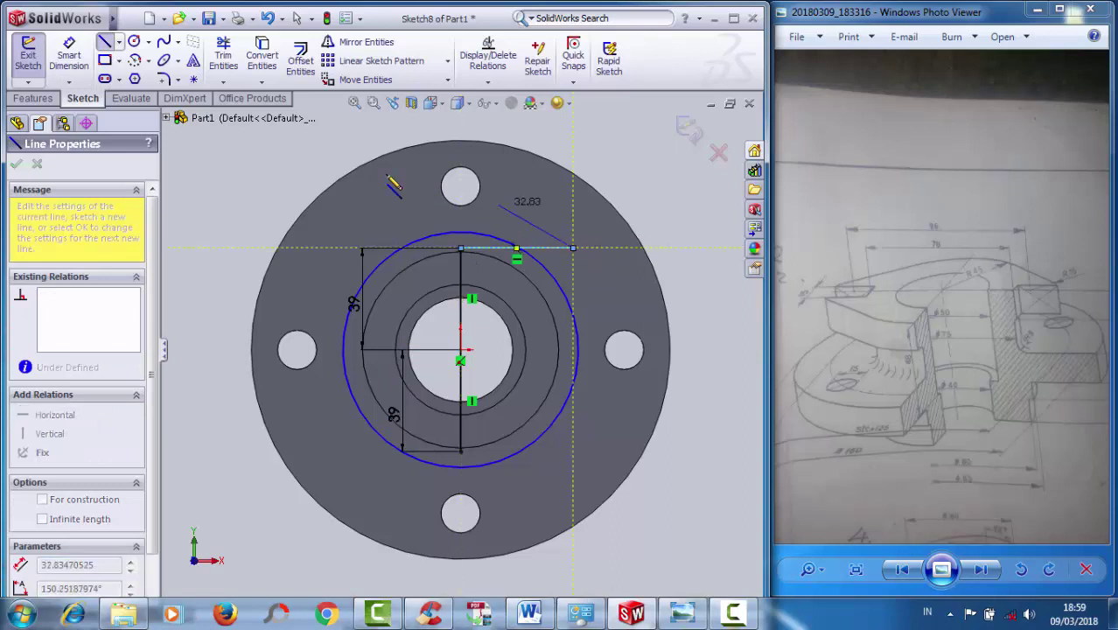
right_click(462, 220)
left_click(499, 254)
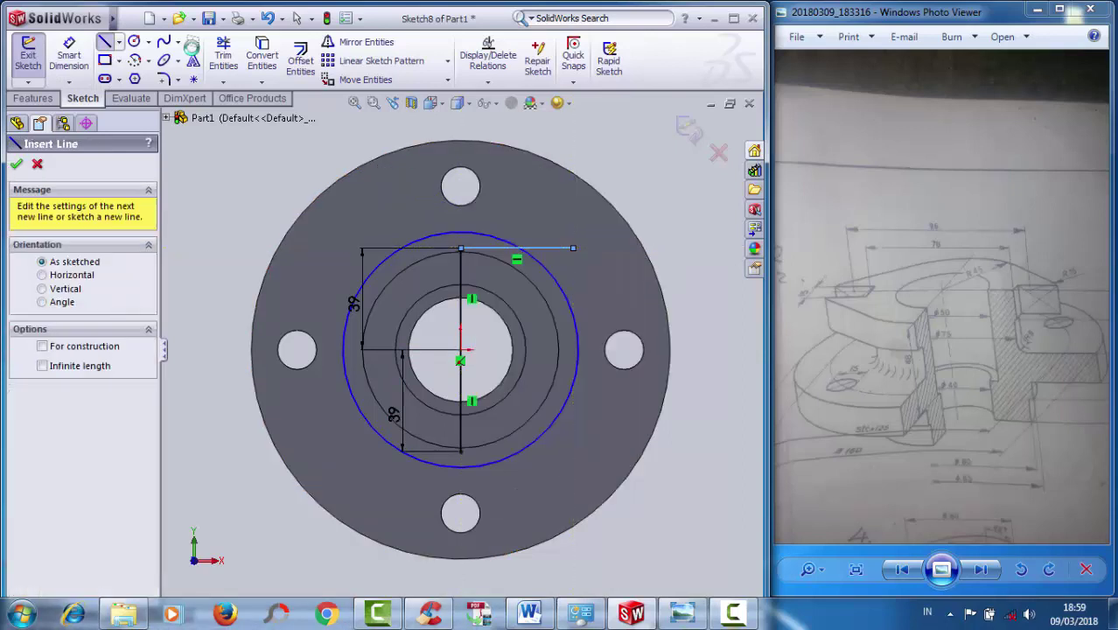
key("Escape")
- Dimension the new horizontal line's length to 7.5 mm
left_click(63, 45)
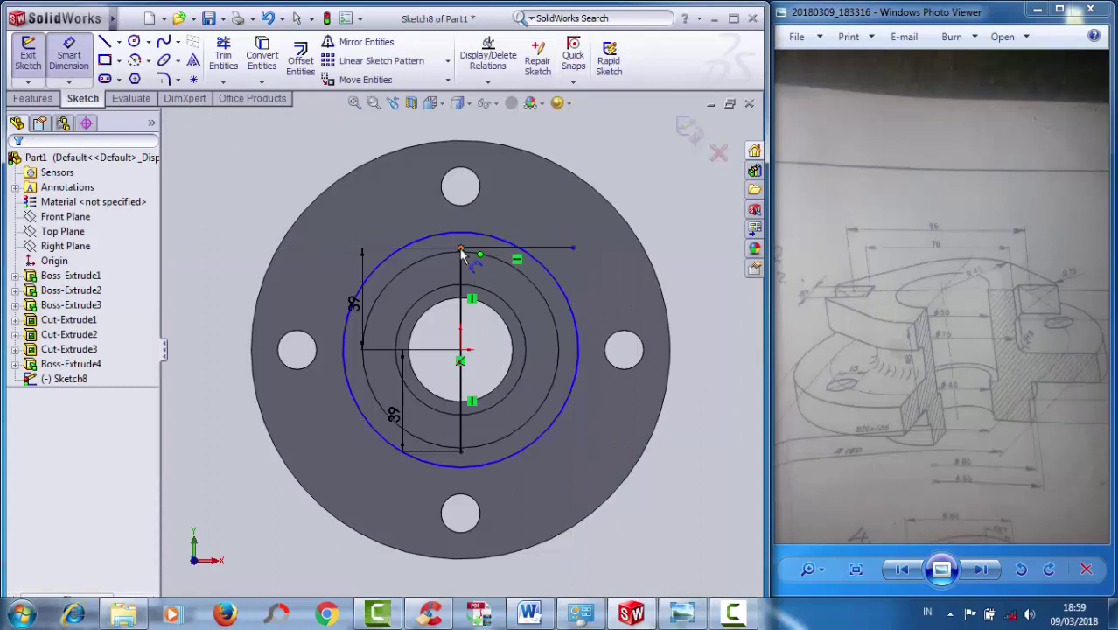
left_click(461, 249)
left_click(573, 249)
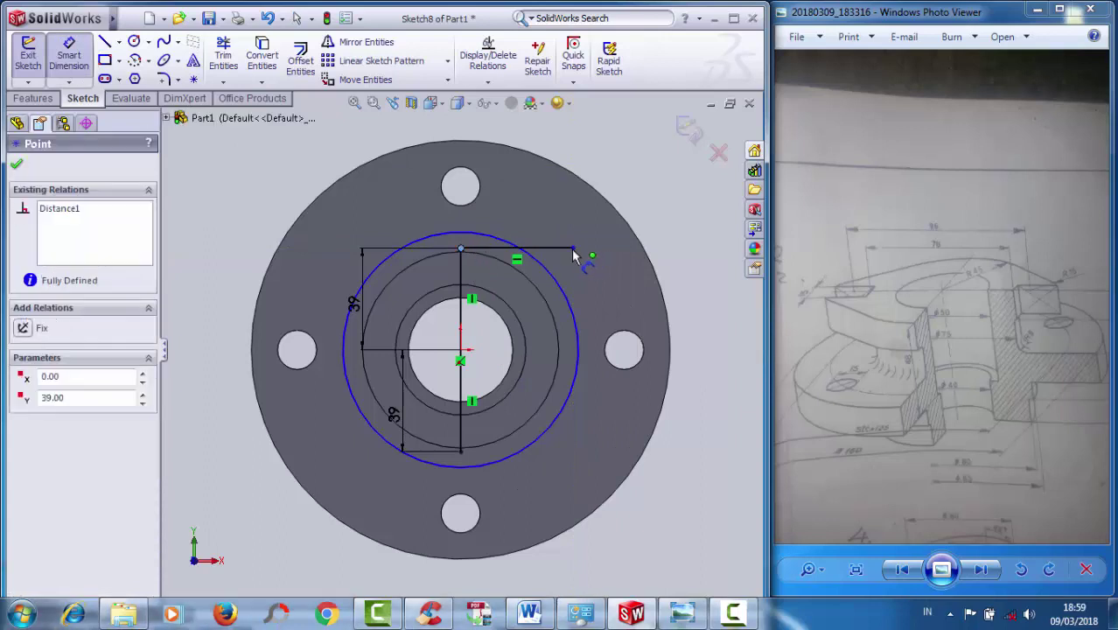
left_click(530, 225)
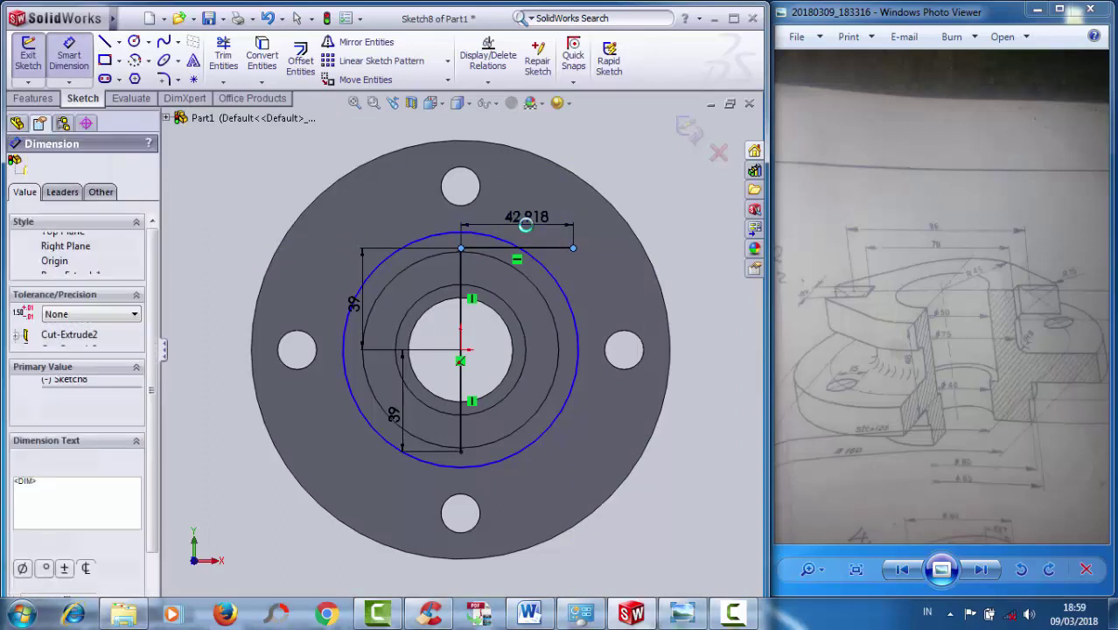
double_click(526, 225)
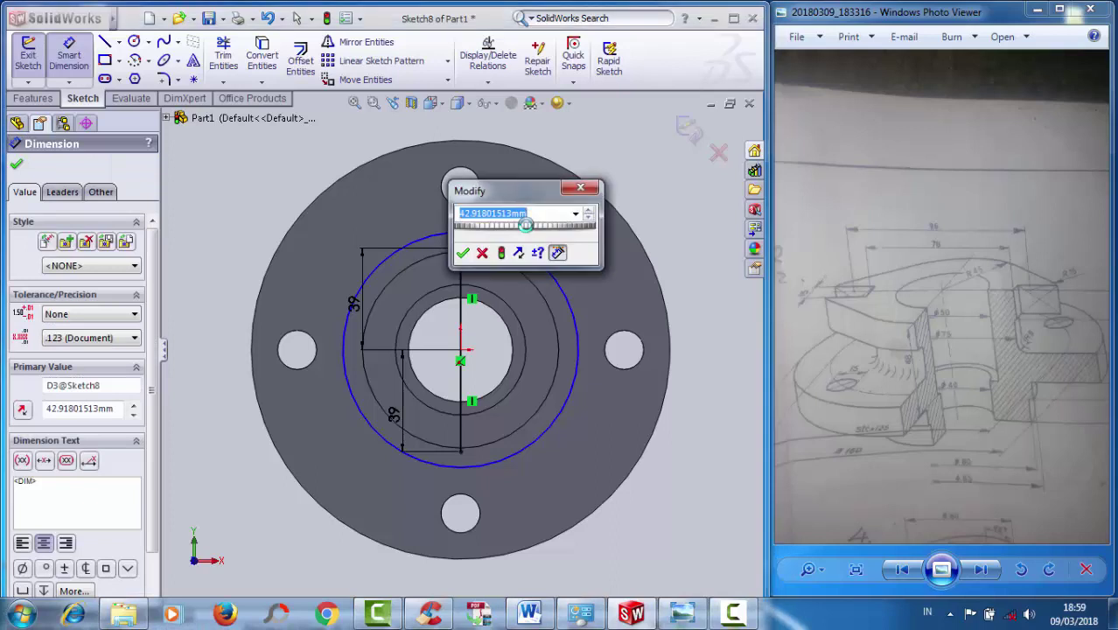
type("7,5")
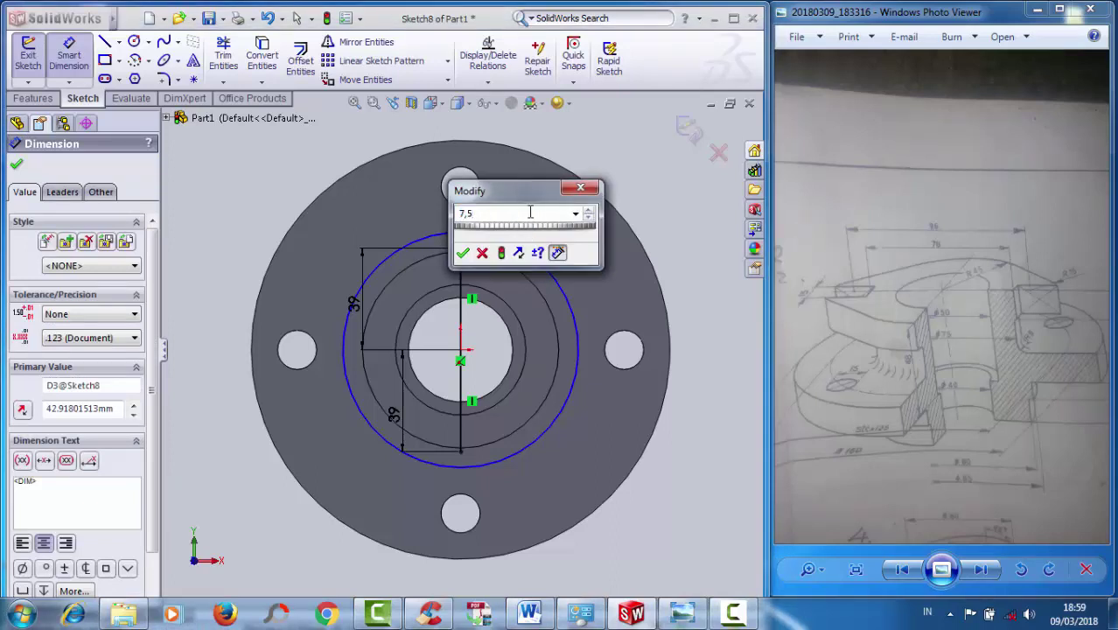
left_click(463, 254)
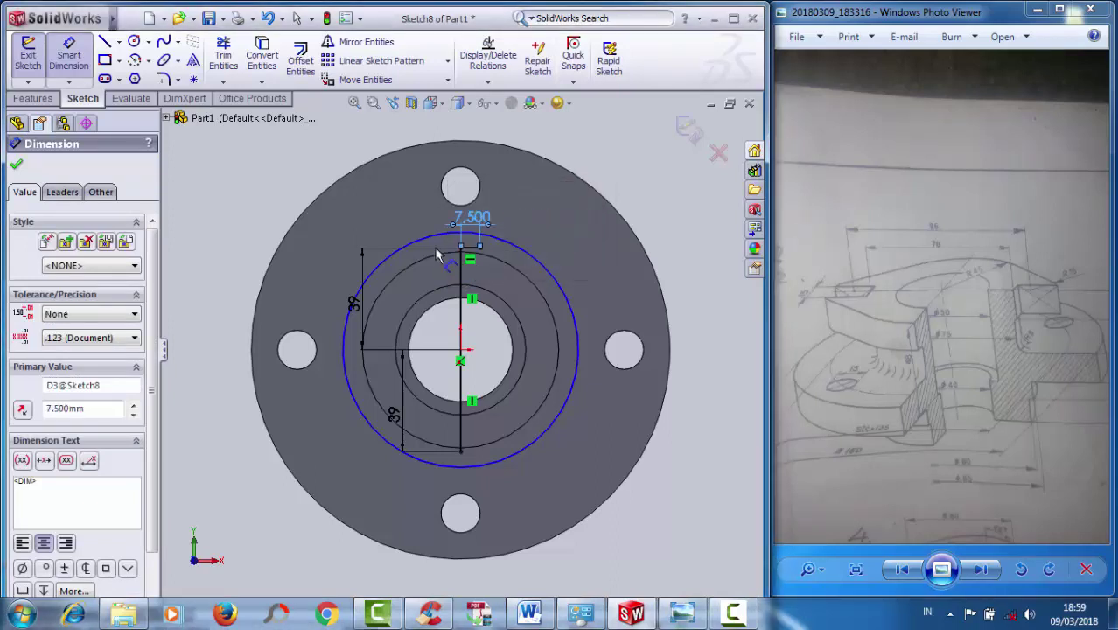
left_click(104, 41)
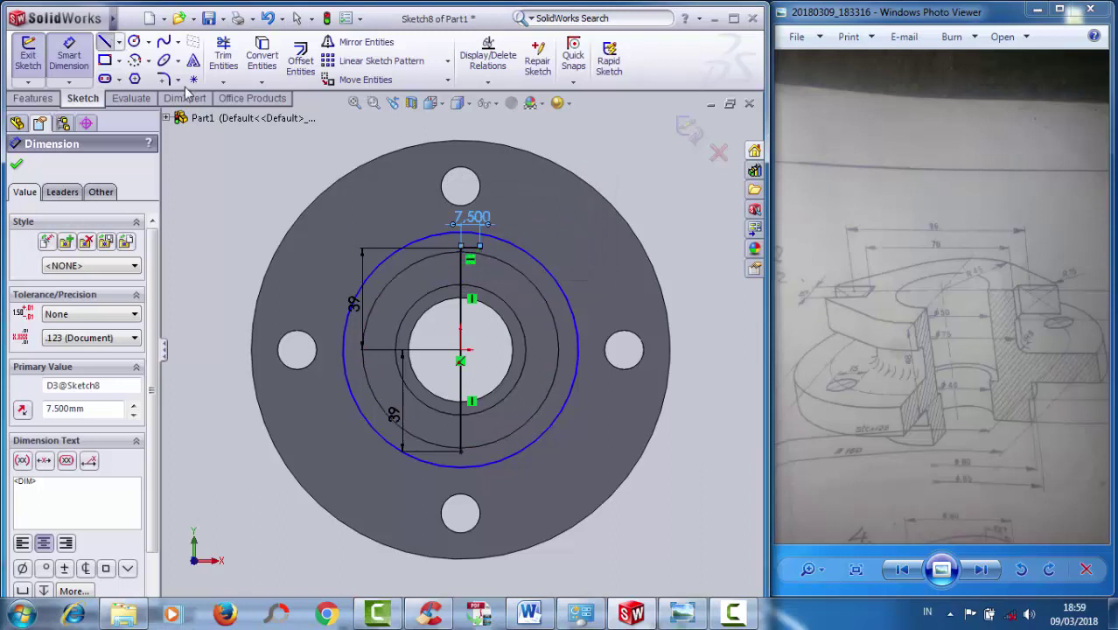
- Draw a horizontal line to the left from the centreline's top end
left_click(461, 248)
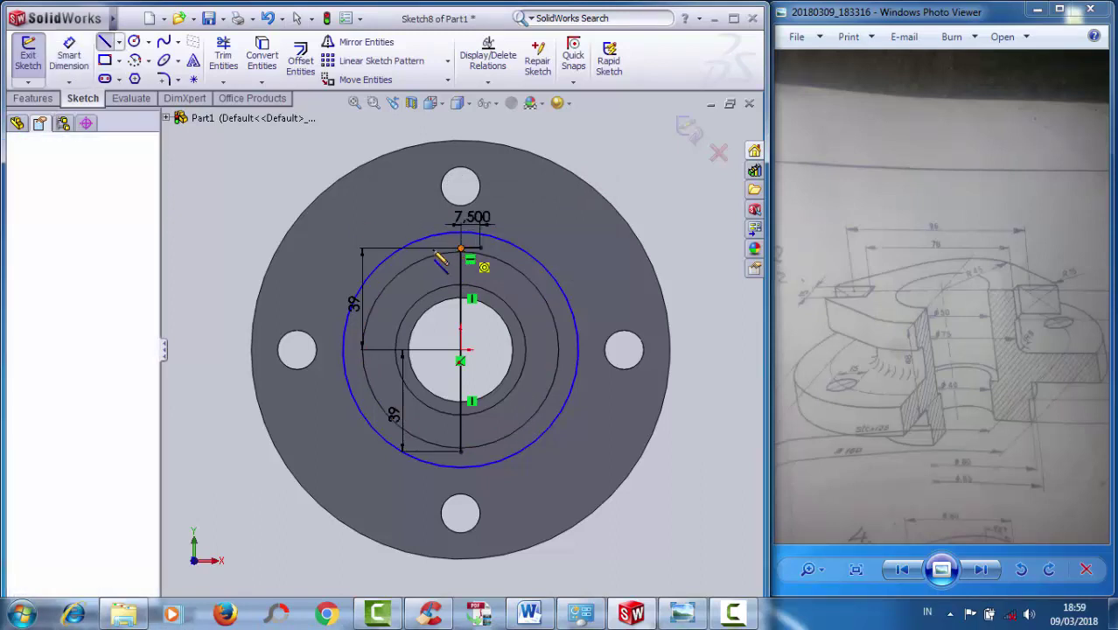
left_click(428, 249)
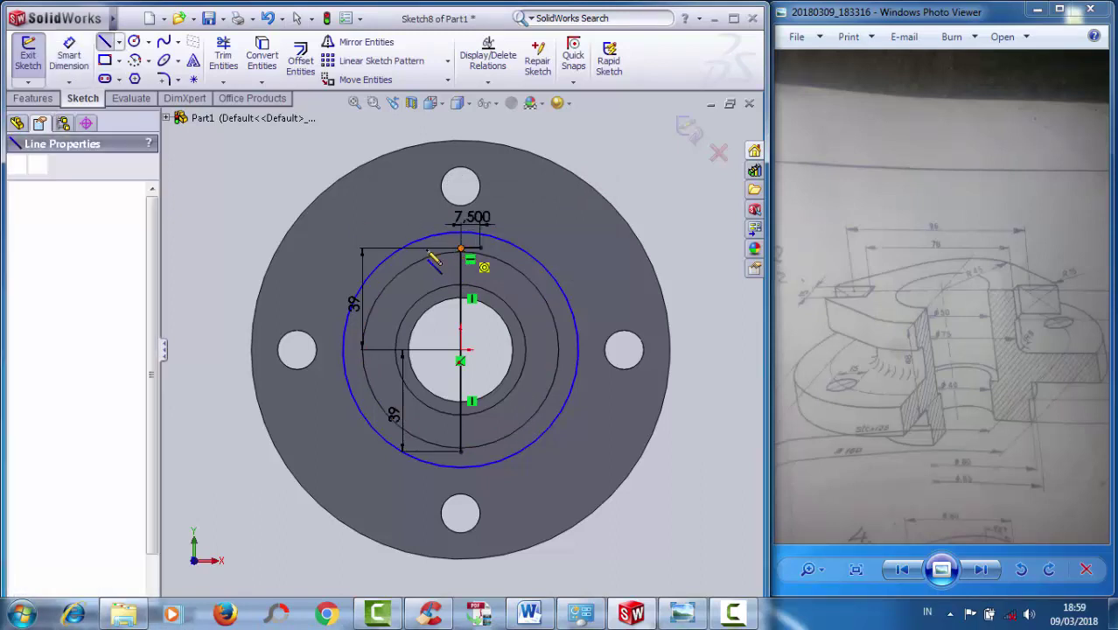
left_click(361, 249)
right_click(359, 259)
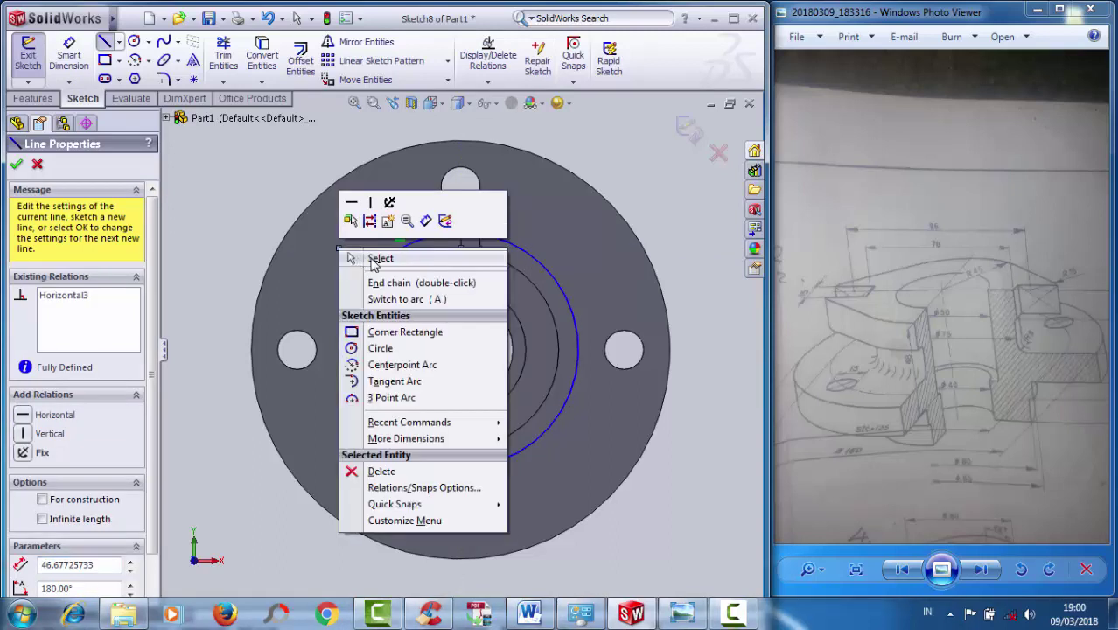
left_click(366, 259)
- Dimension the left horizontal line's length to 7.5 mm
left_click(70, 52)
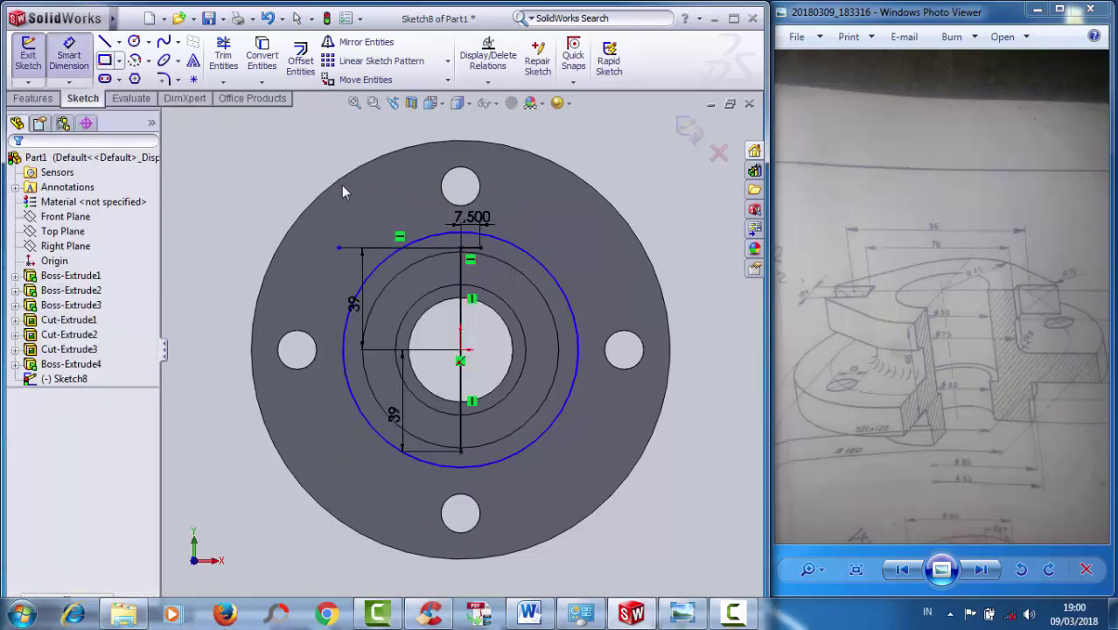
left_click(339, 249)
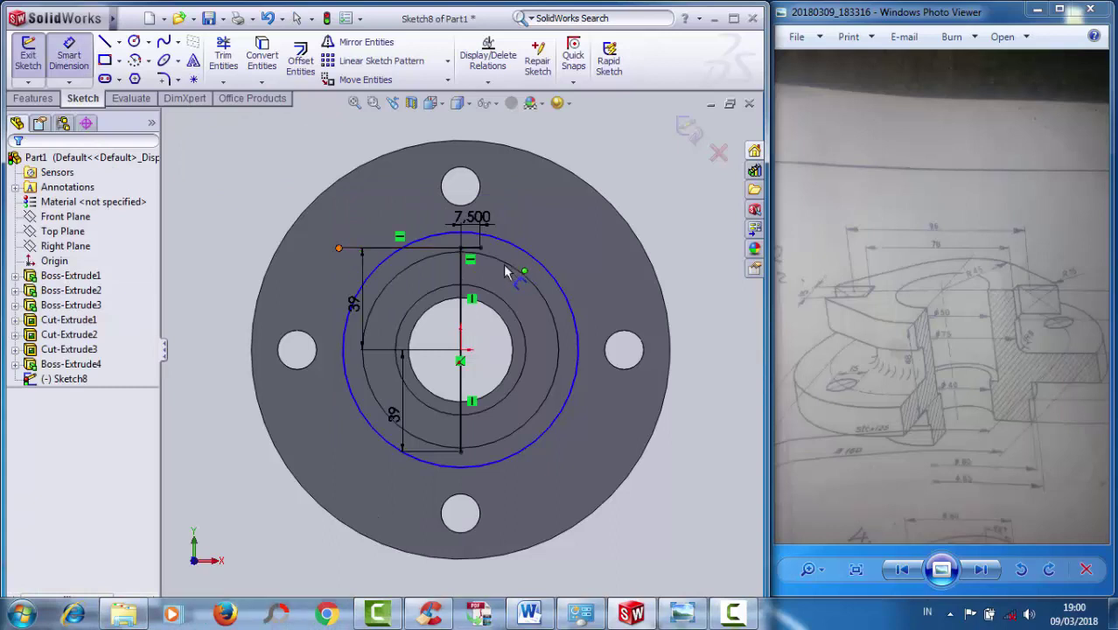
left_click(461, 250)
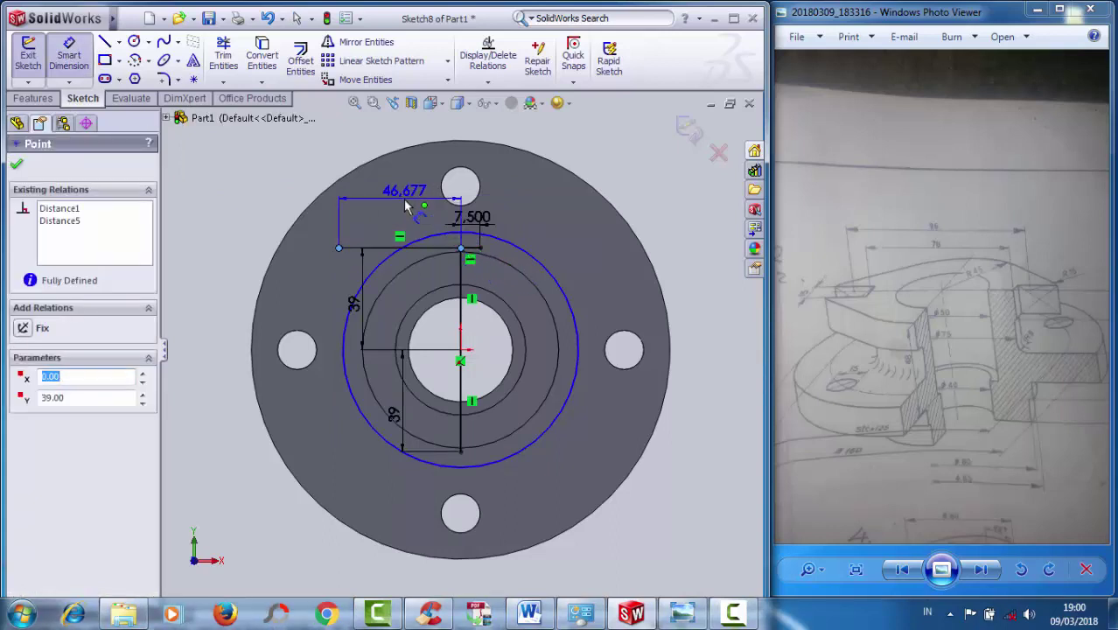
left_click(403, 199)
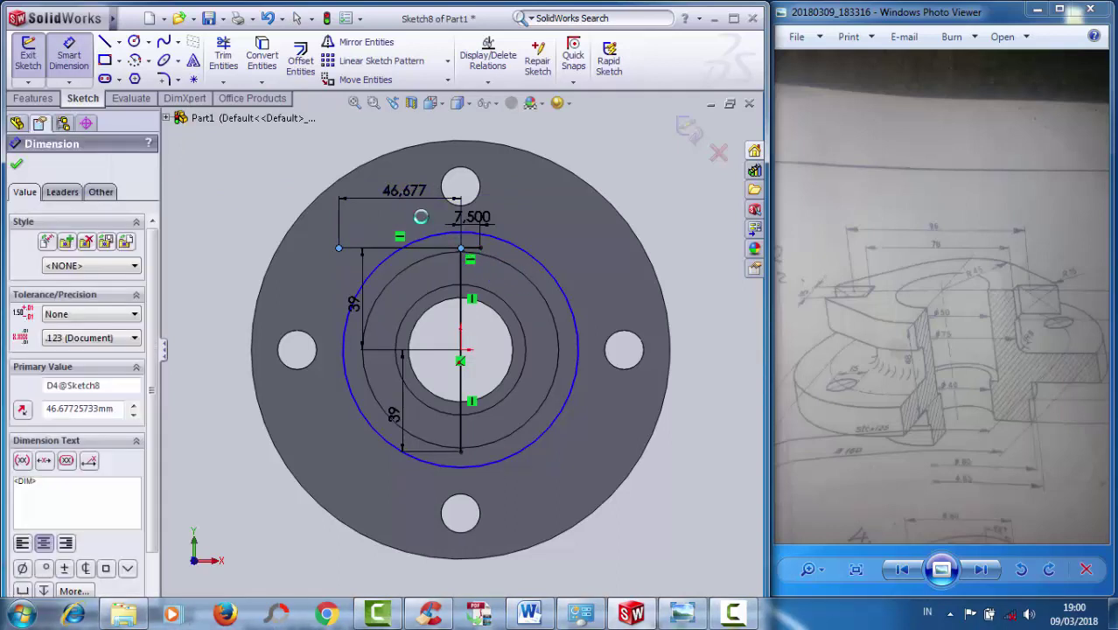
type("75")
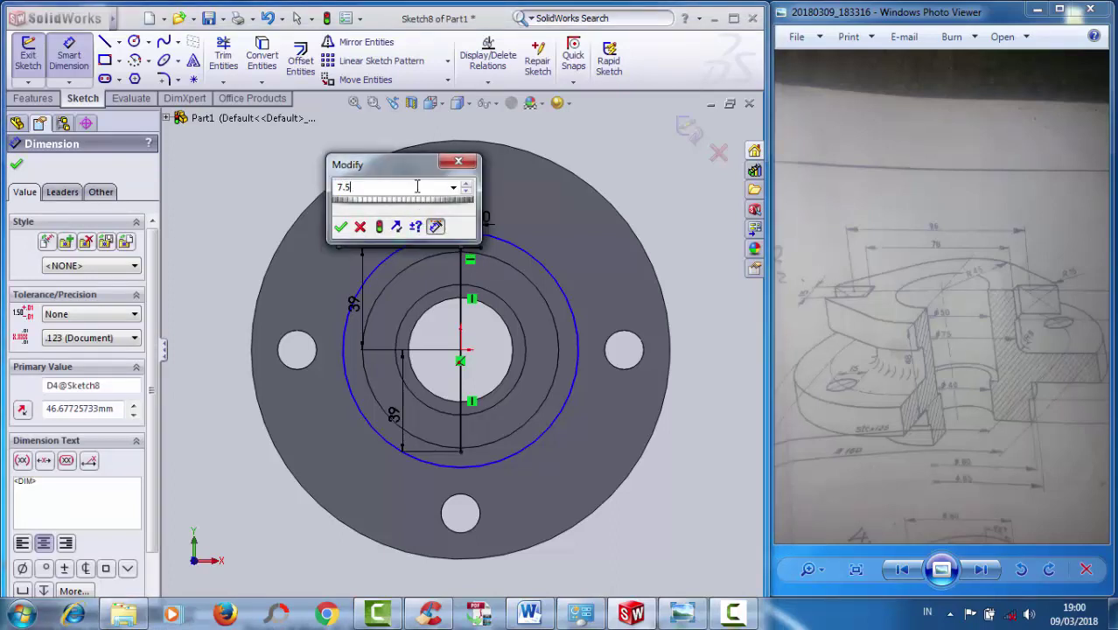
key("Return")
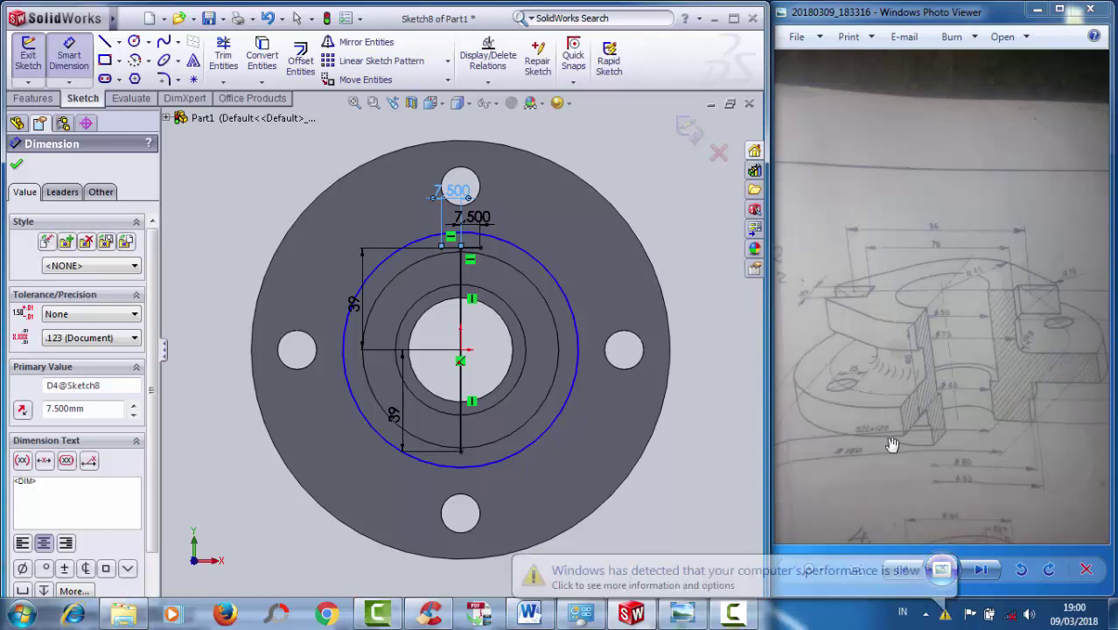
- Sketch a large circle centred on the origin around the flange
scroll(869, 441, "up", 2)
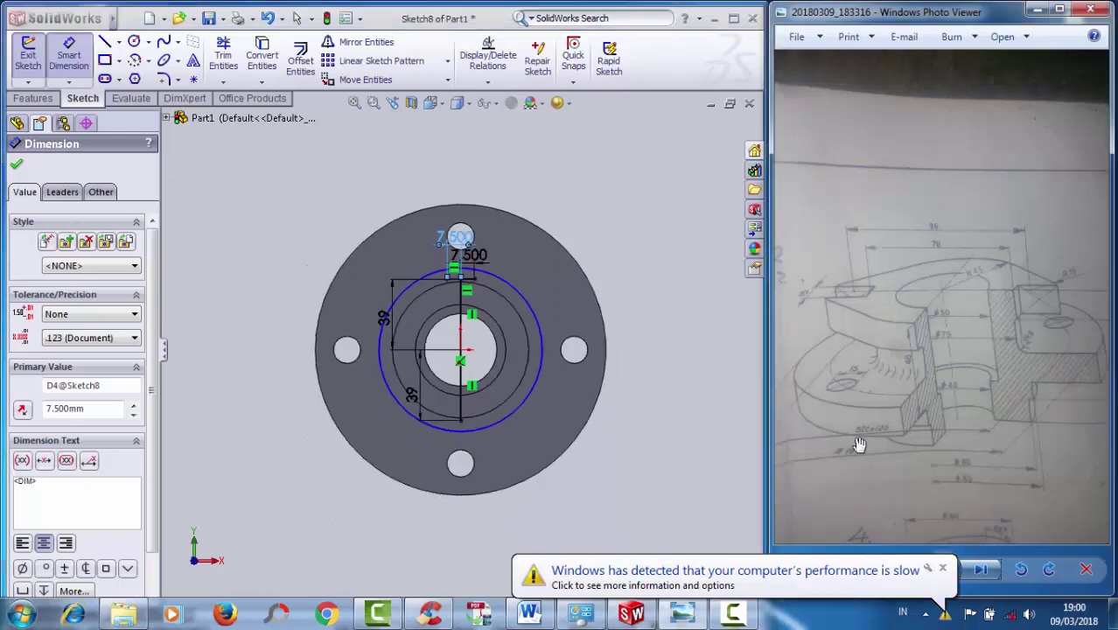
scroll(858, 445, "up", 3)
scroll(992, 385, "down", 3)
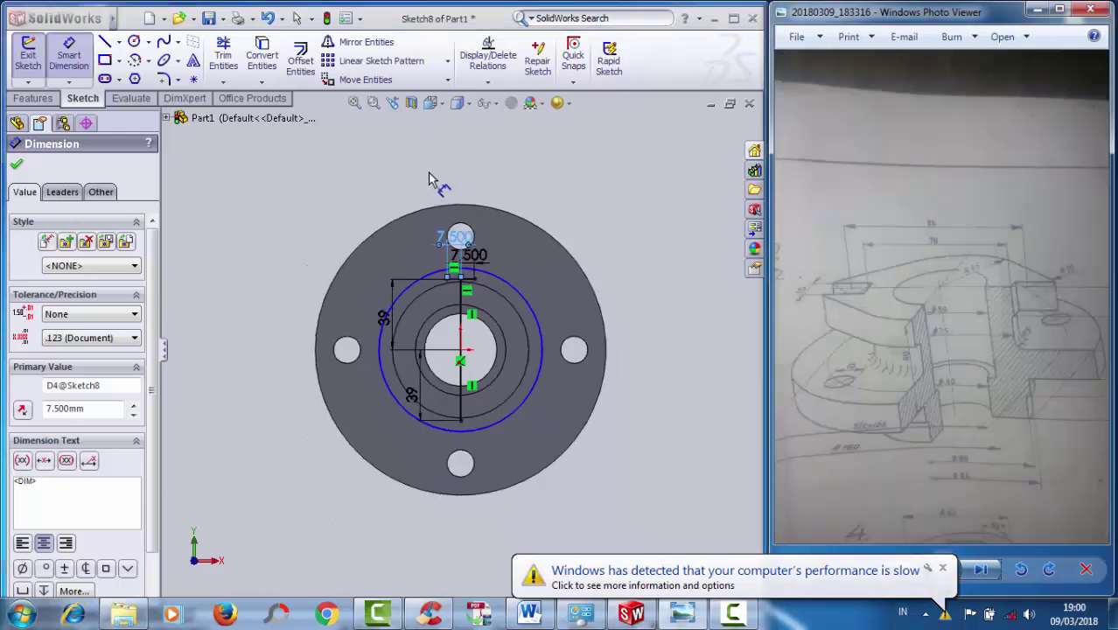
left_click(134, 42)
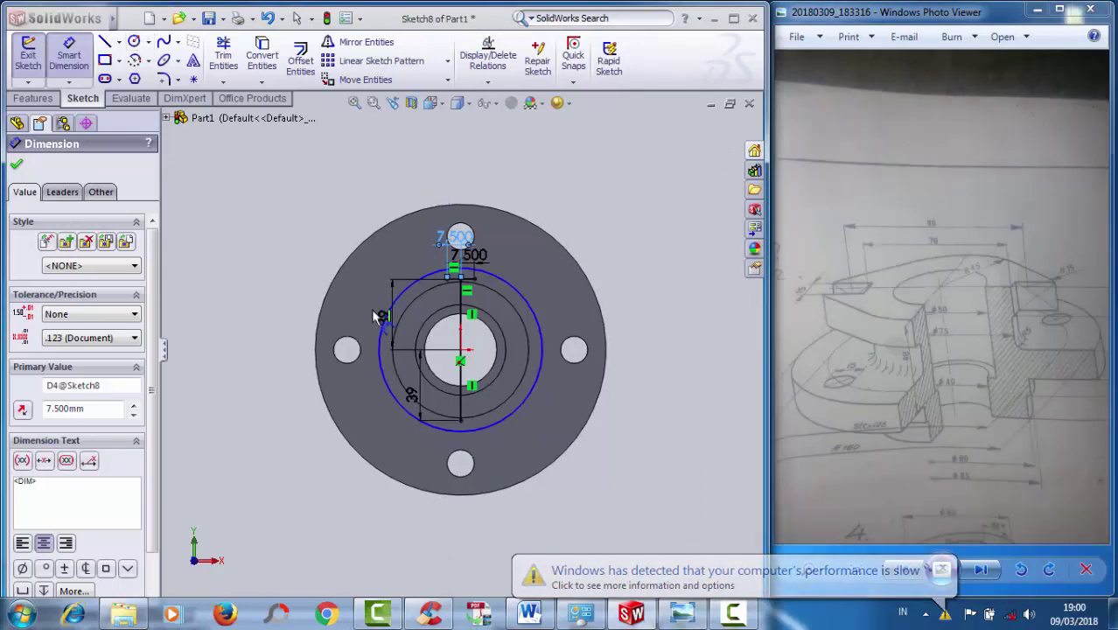
left_click(462, 353)
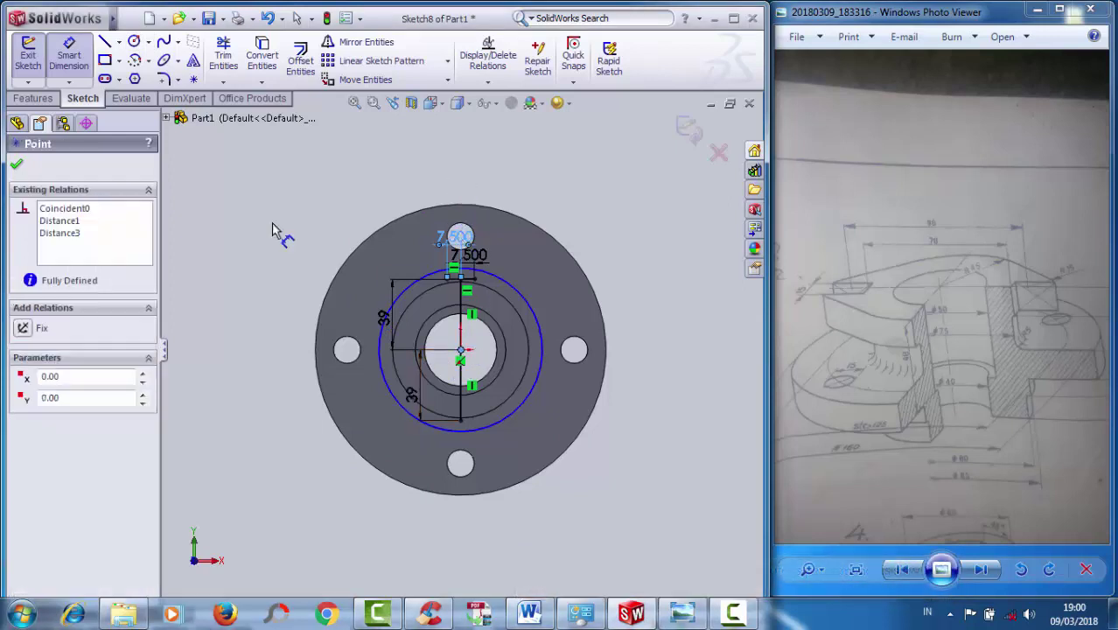
left_click(135, 43)
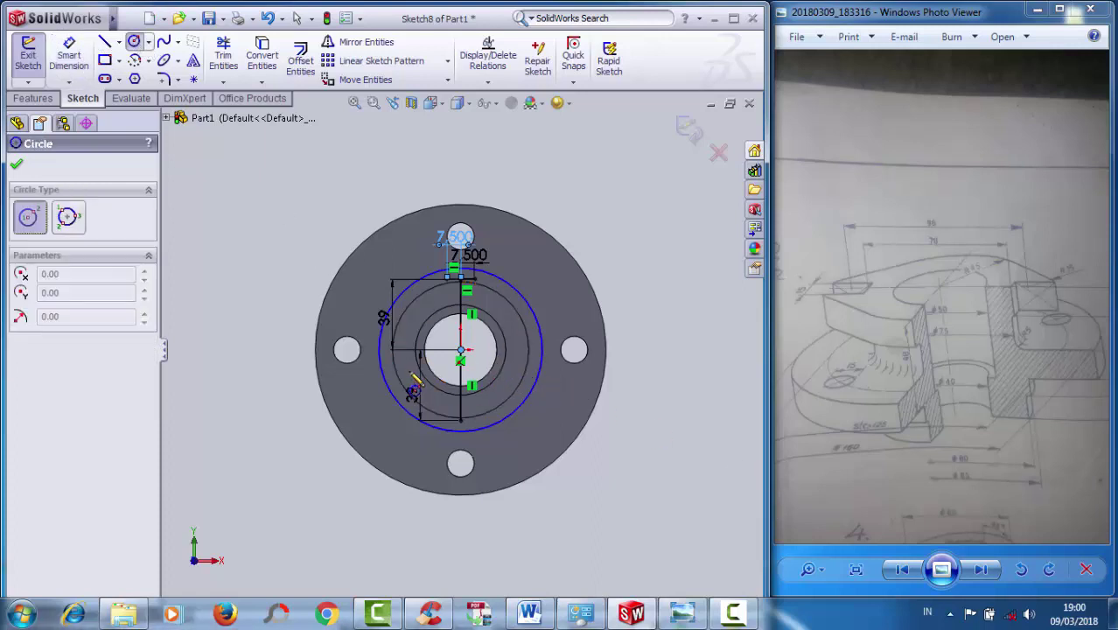
scroll(429, 368, "down", 1)
left_click(469, 347)
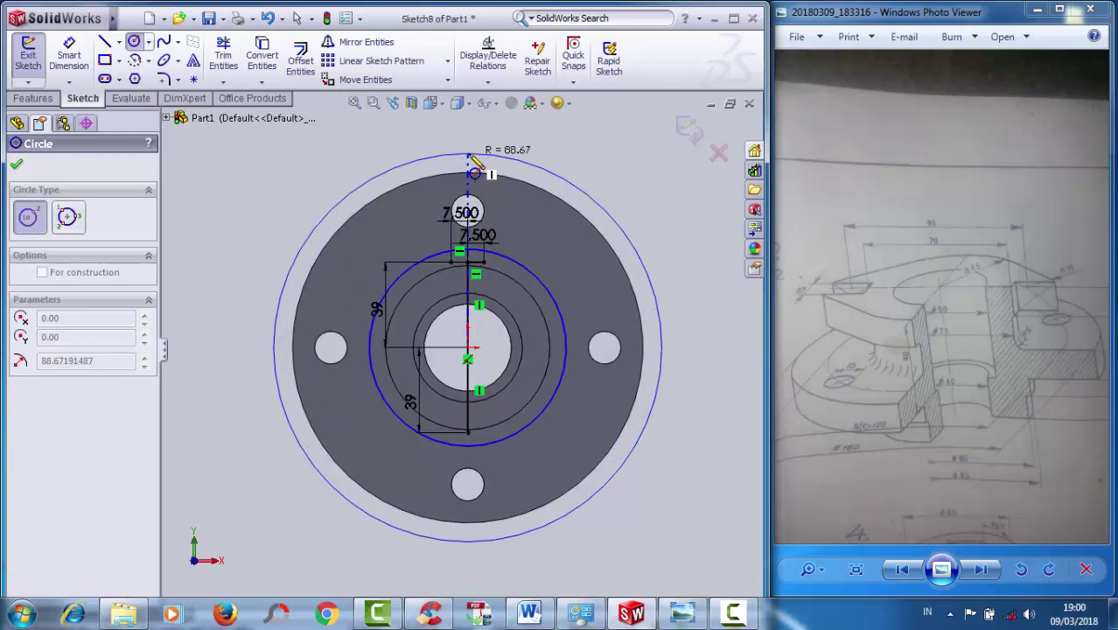
left_click(469, 156)
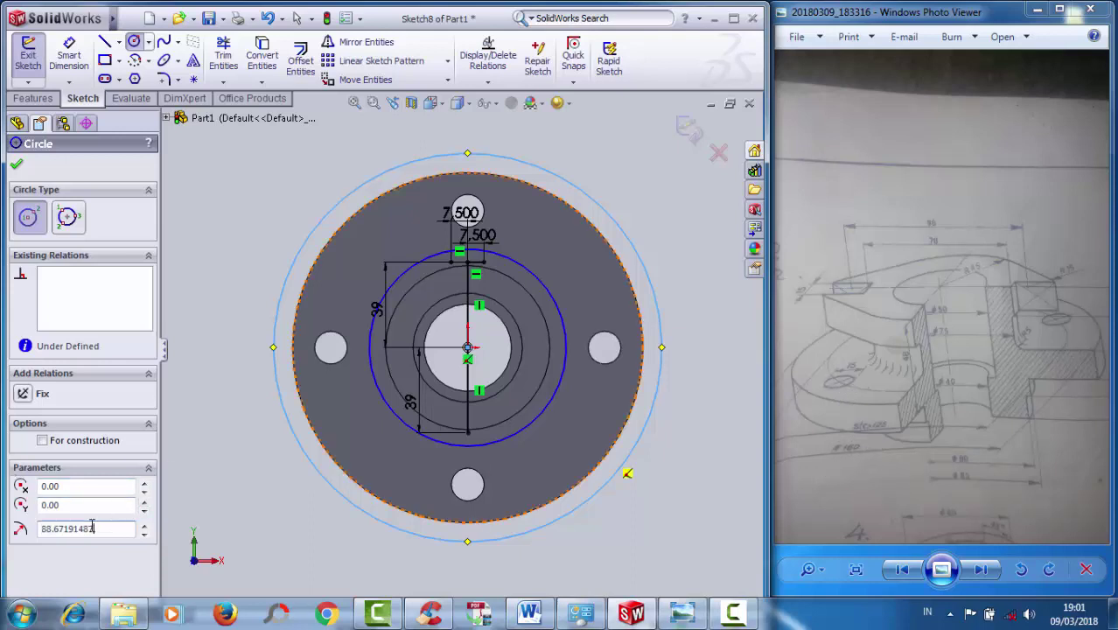
- Dimension the large circle's diameter to 125 mm
left_click(68, 57)
left_click(612, 214)
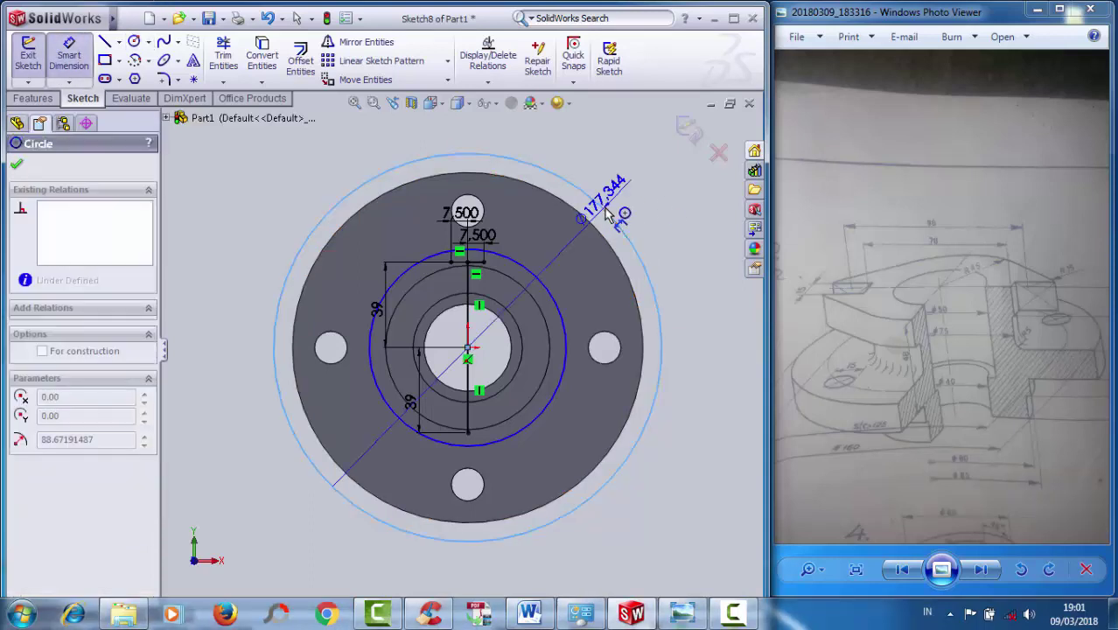
left_click(645, 145)
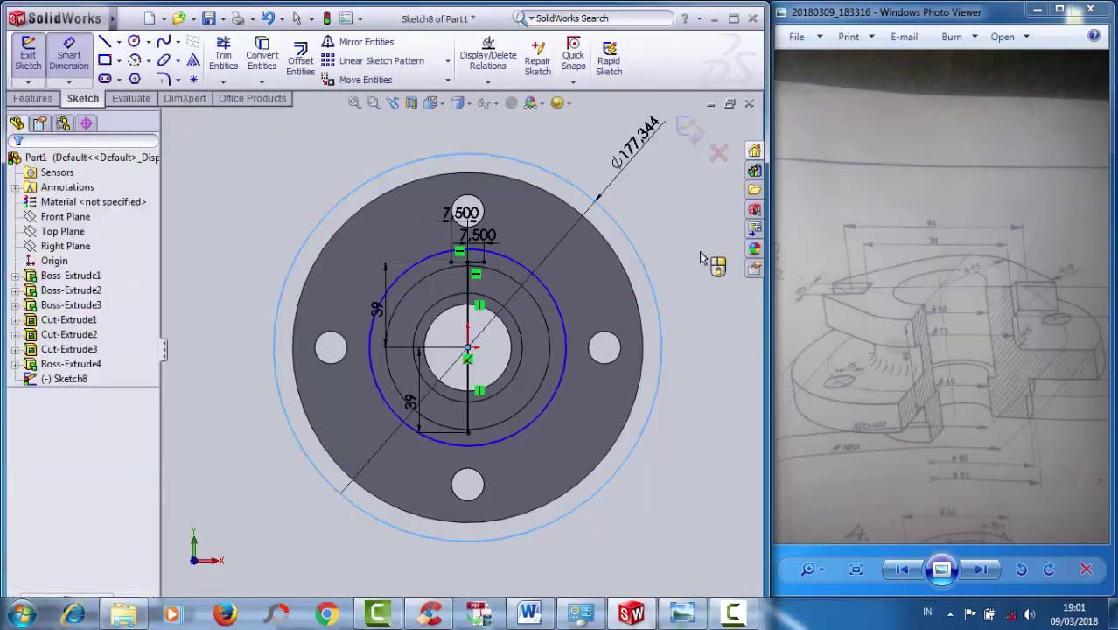
type("125")
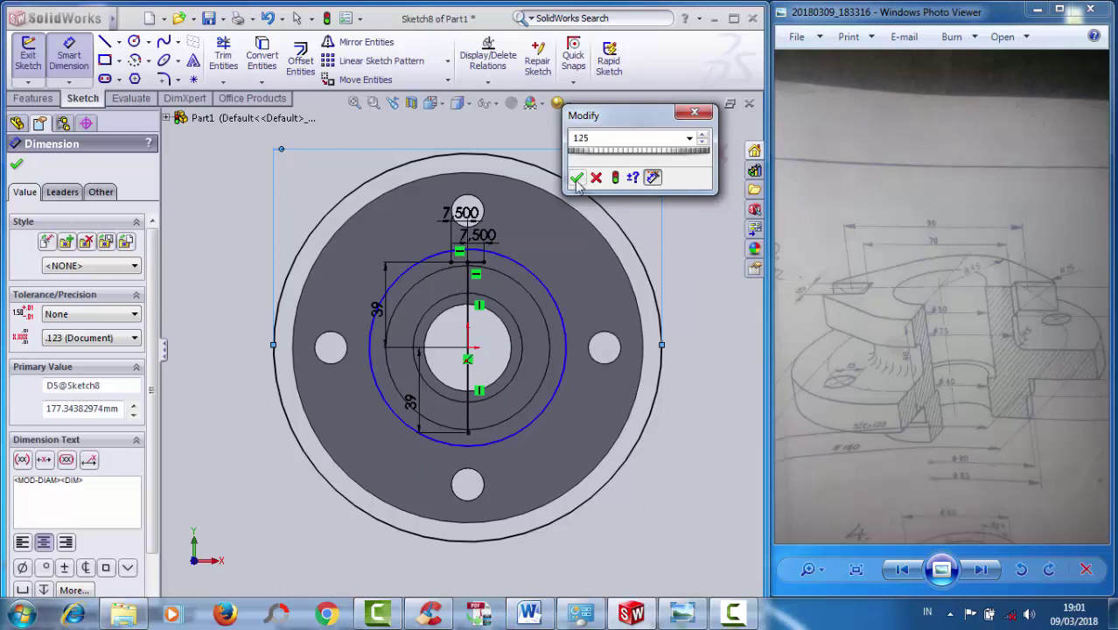
left_click(577, 178)
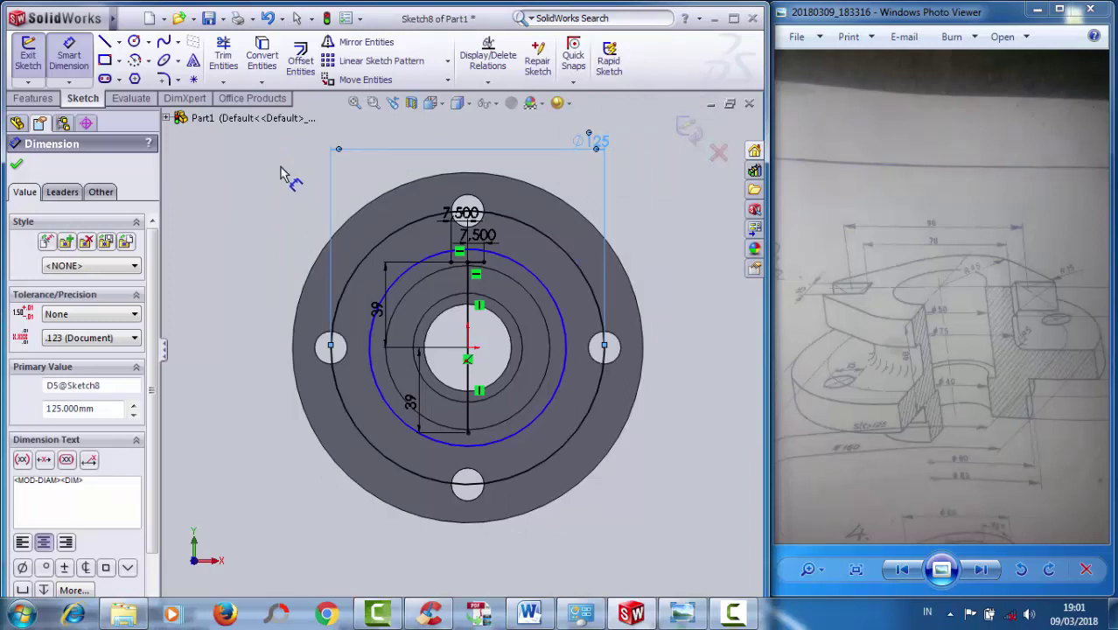
- Sketch a short vertical line near the top of the lug
left_click(107, 44)
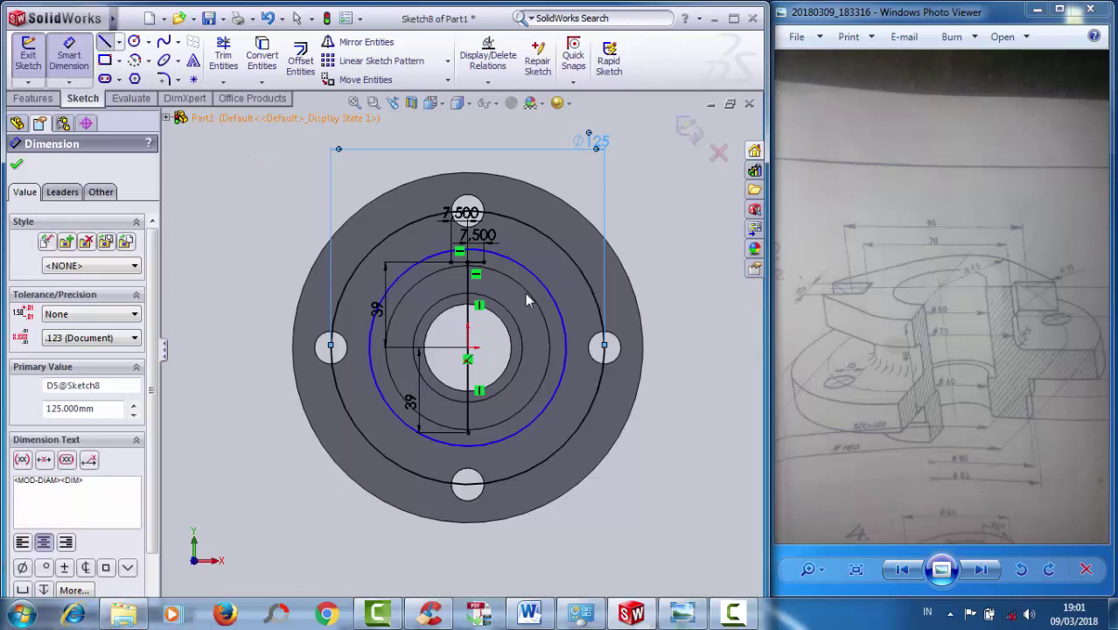
left_click(485, 263)
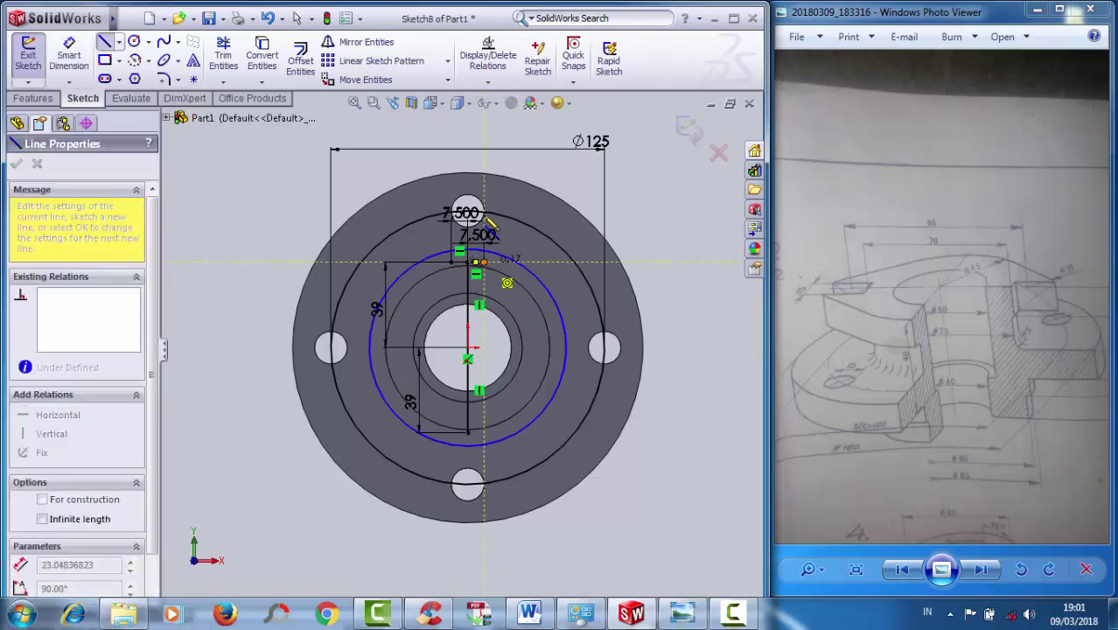
left_click(484, 211)
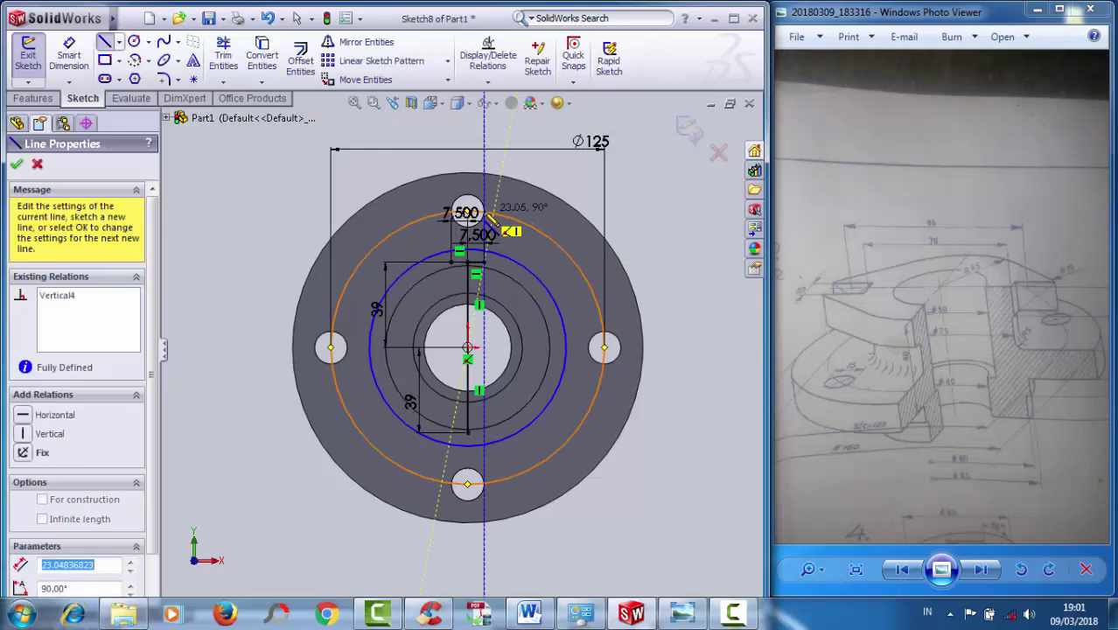
right_click(482, 212)
left_click(516, 242)
key("Escape")
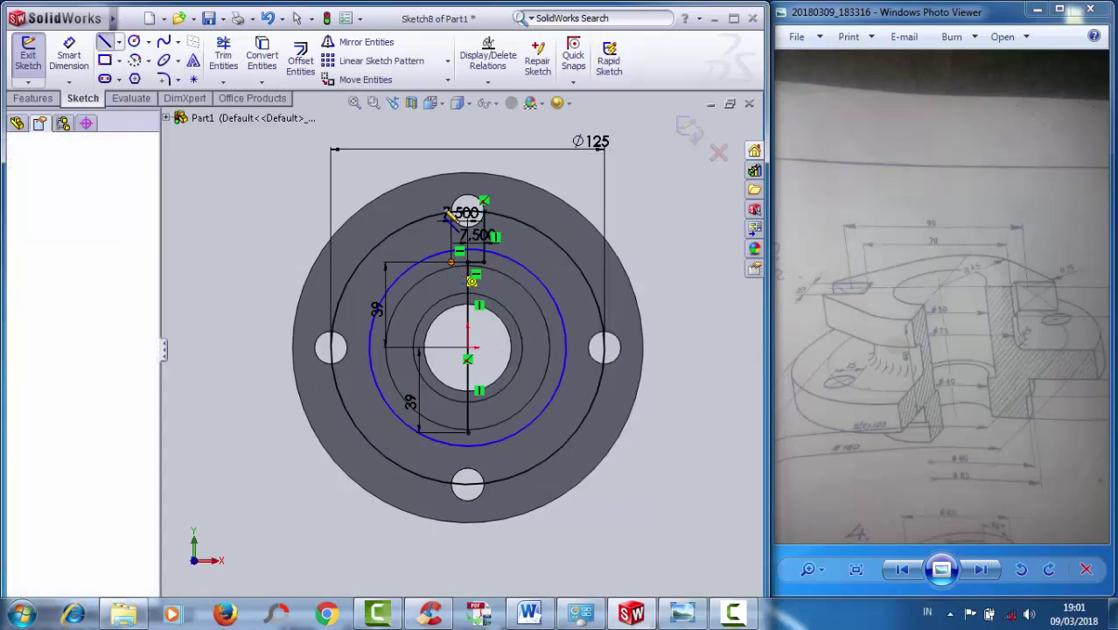
left_click(454, 262)
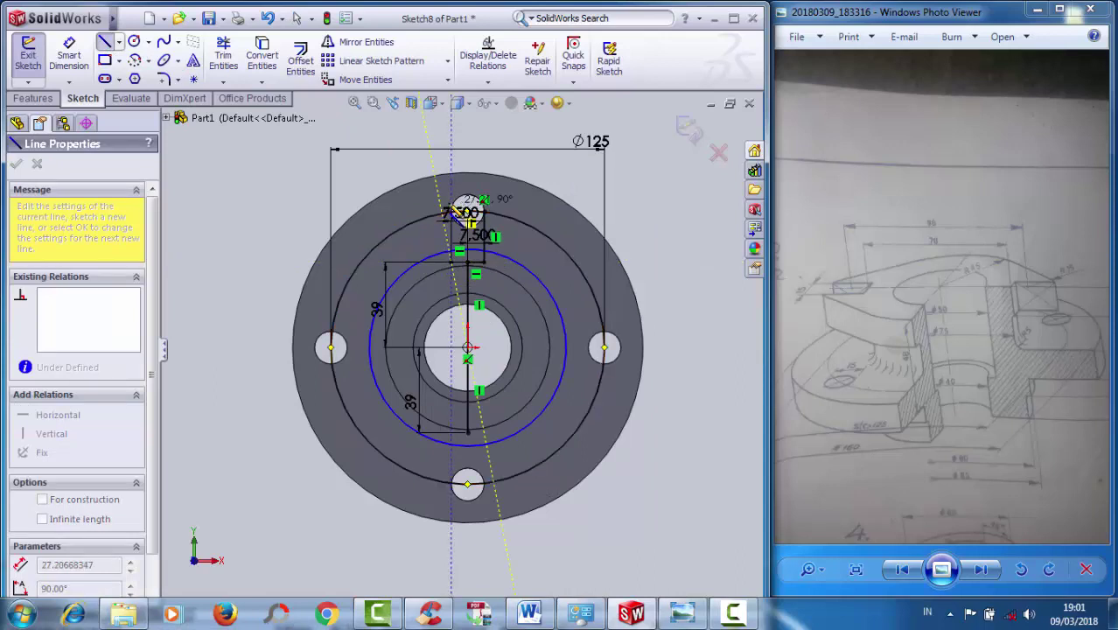
right_click(448, 210)
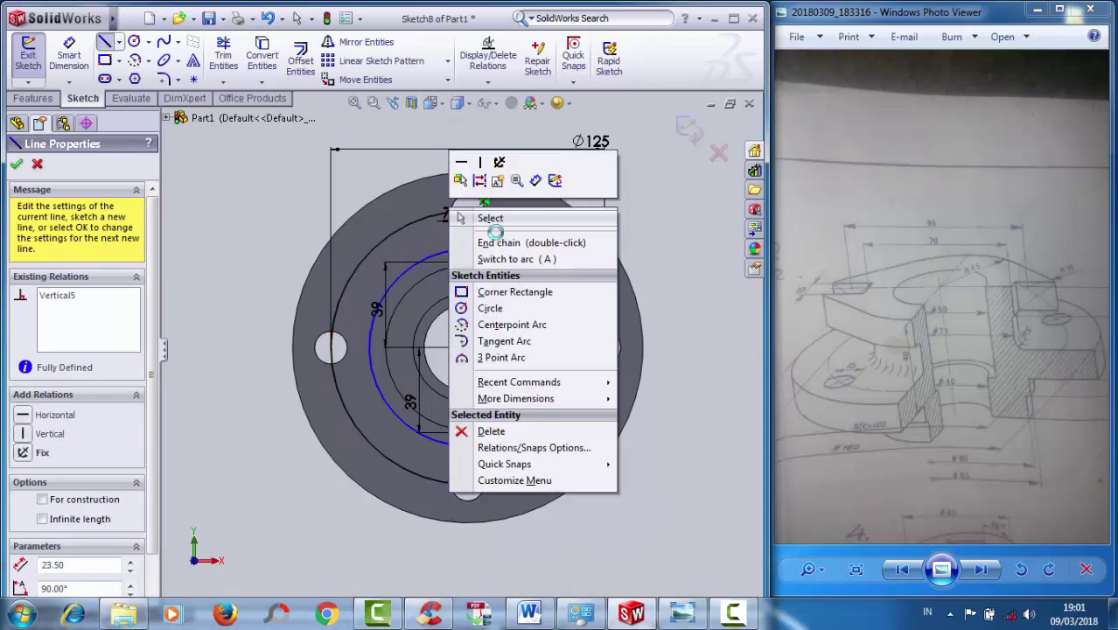
left_click(468, 217)
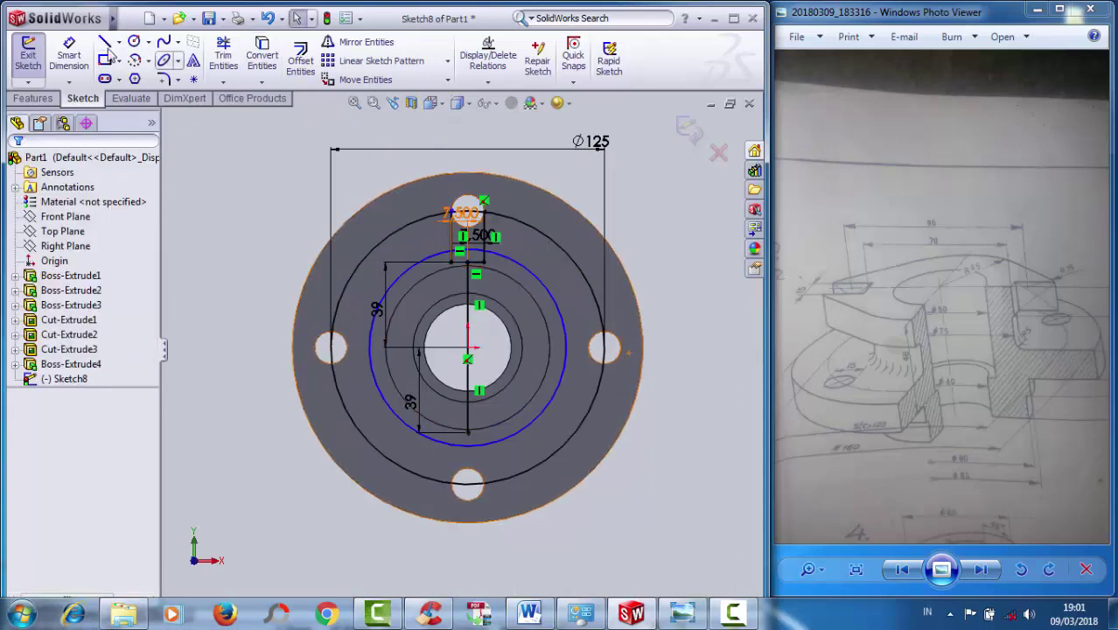
- Draw a slanted line from the lug top down to the blue circle's right side
key("l")
mouse_move(496, 235)
left_mouse_down()
mouse_move(571, 311)
mouse_move(547, 291)
left_mouse_up()
right_click(548, 291)
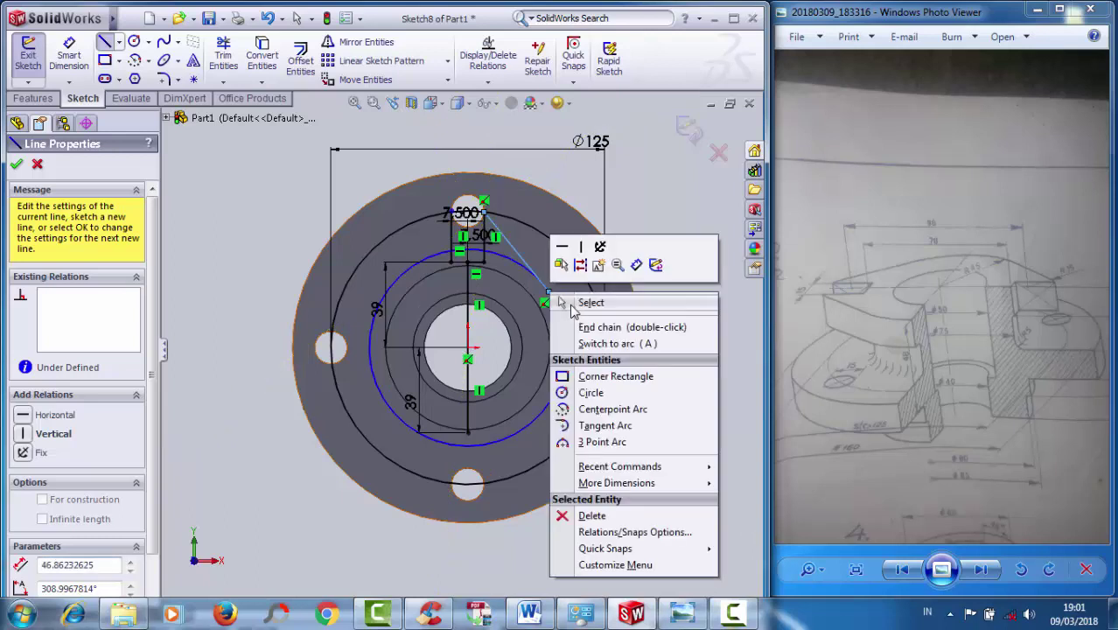
left_click(595, 324)
key("Escape")
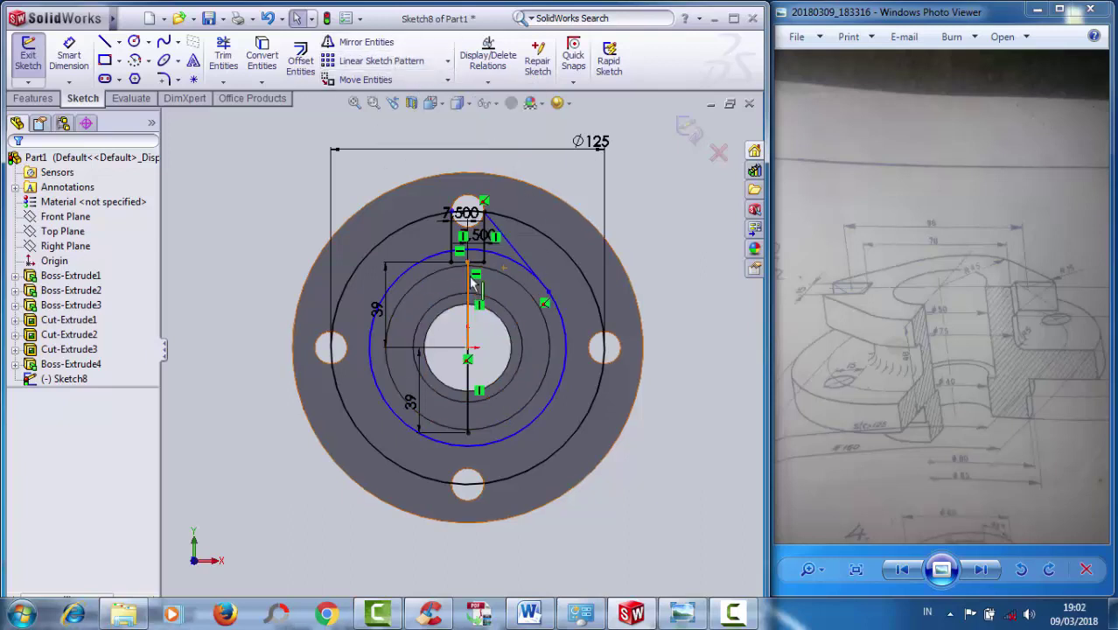
- Check the properties of the vertical centre line and the slanted line
left_click(498, 280)
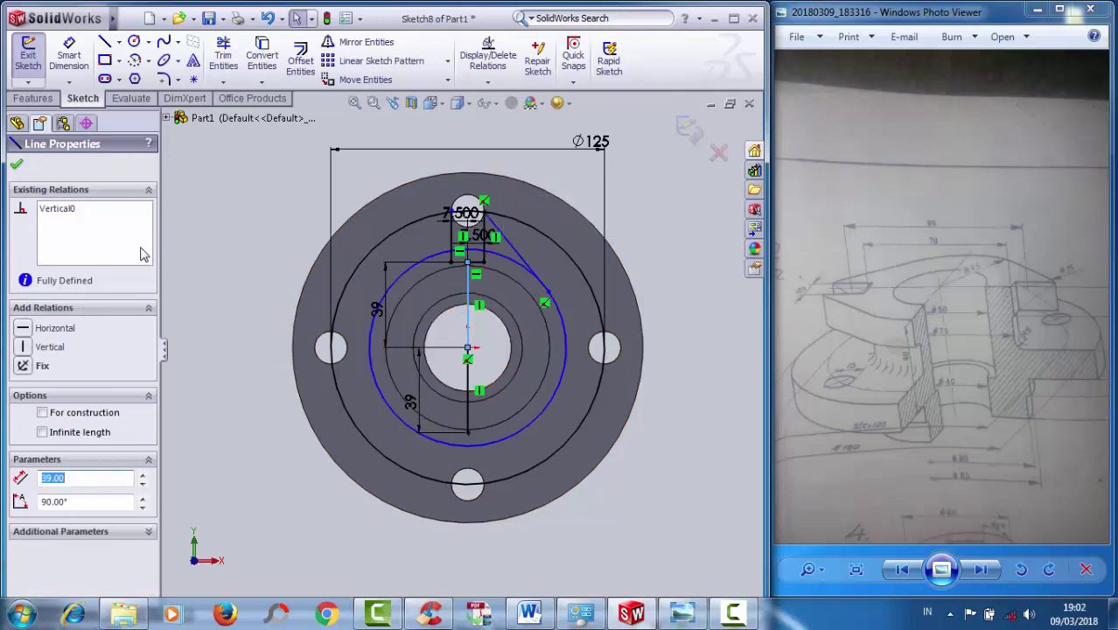
left_click(112, 249)
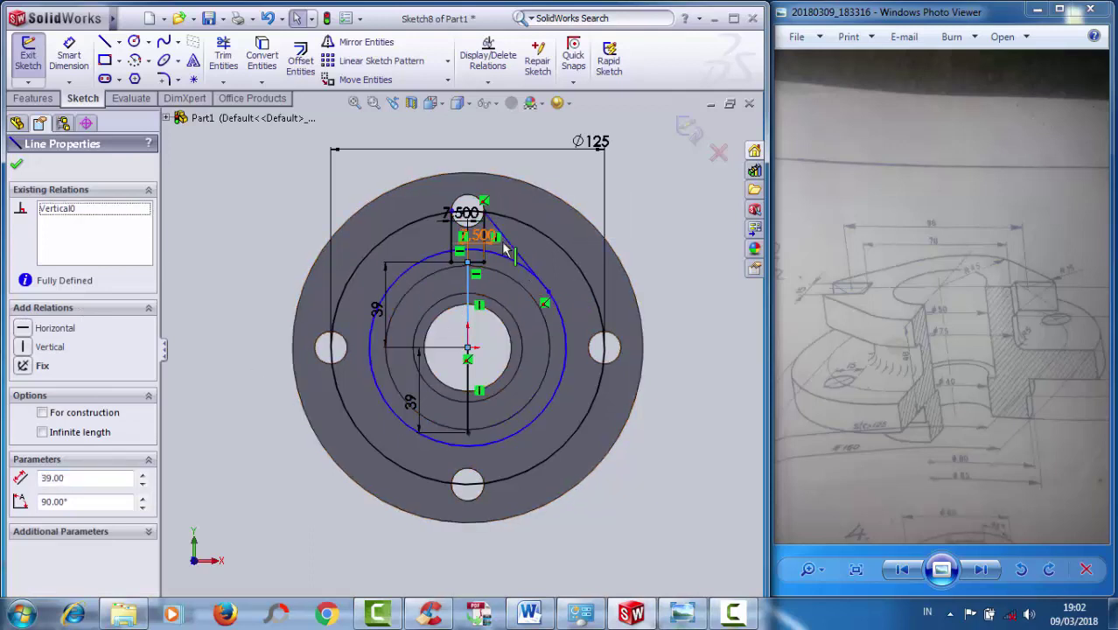
left_click(516, 254)
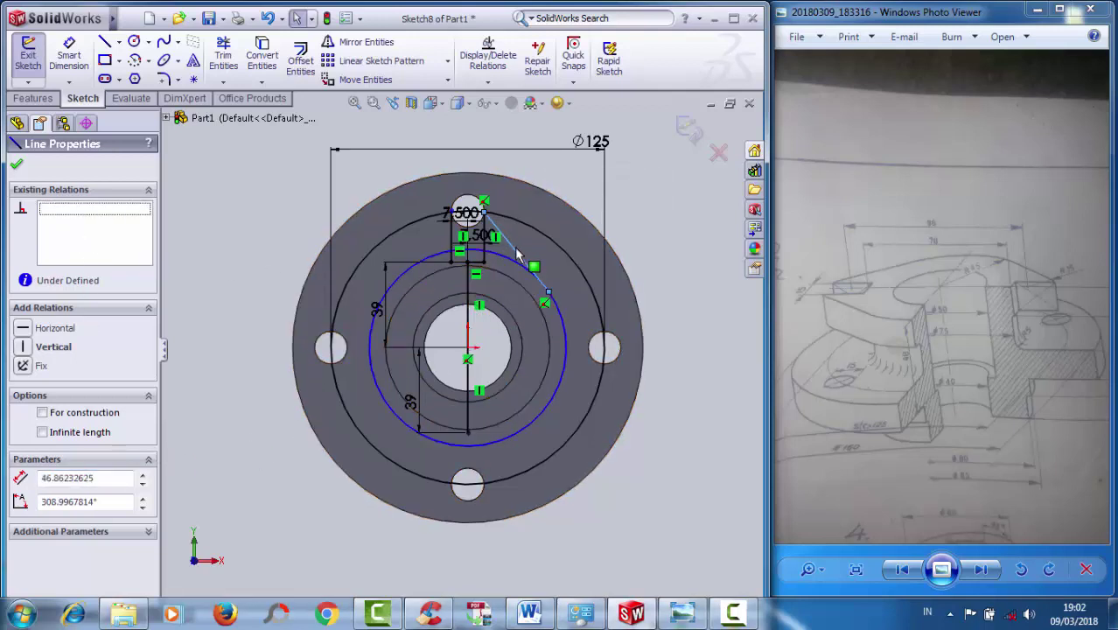
left_click(469, 337)
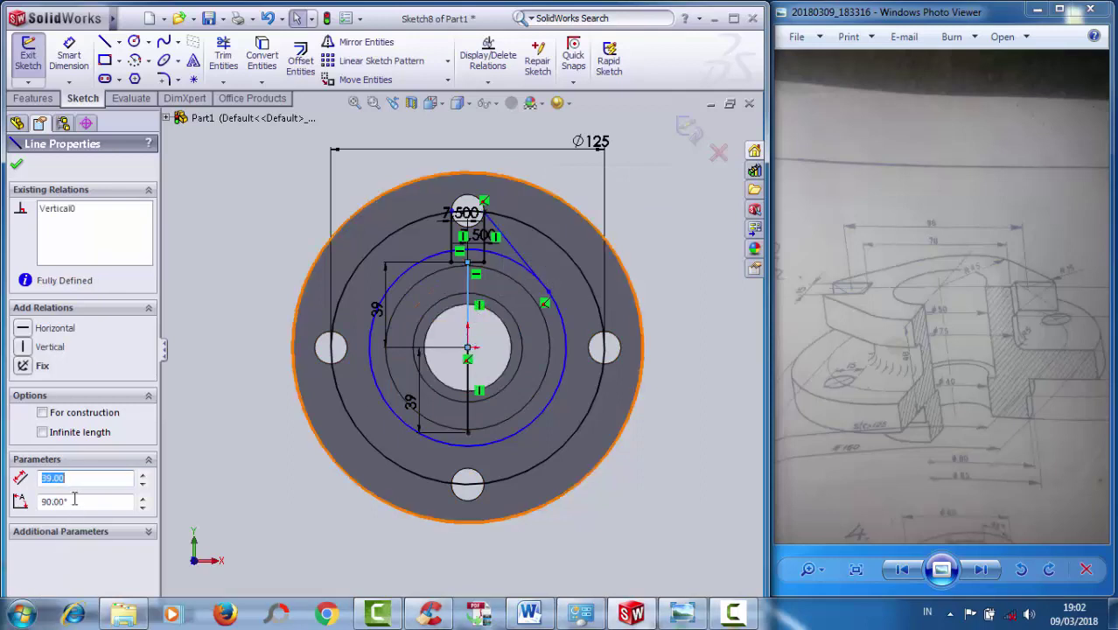
left_click(115, 245)
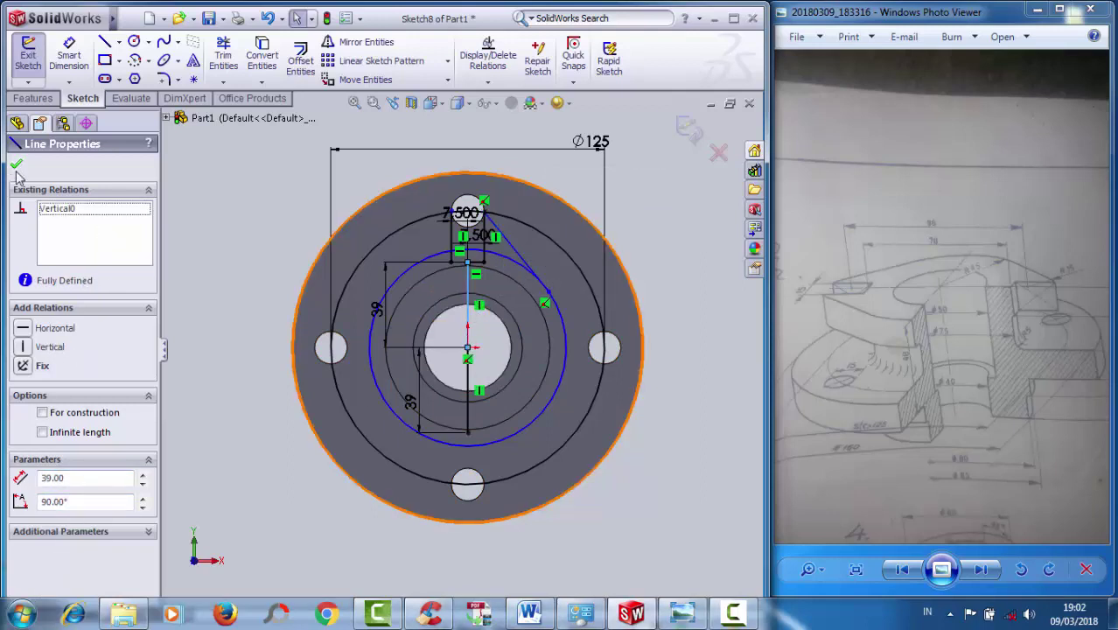
left_click(16, 165)
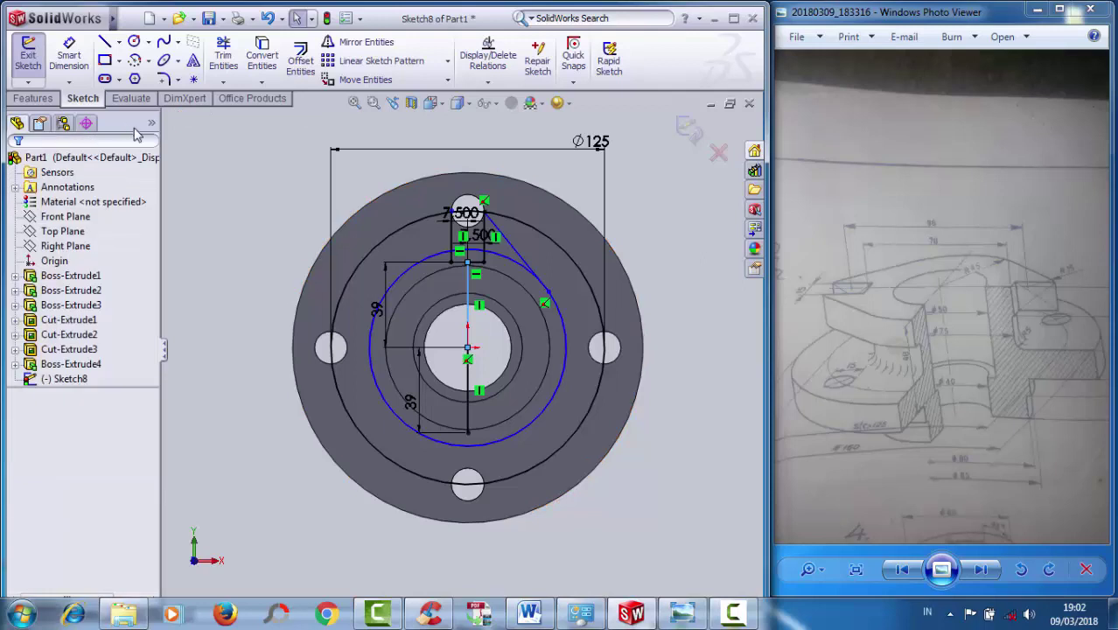
- Mirror the slanted line about the vertical centre line onto the left side
left_click(419, 48)
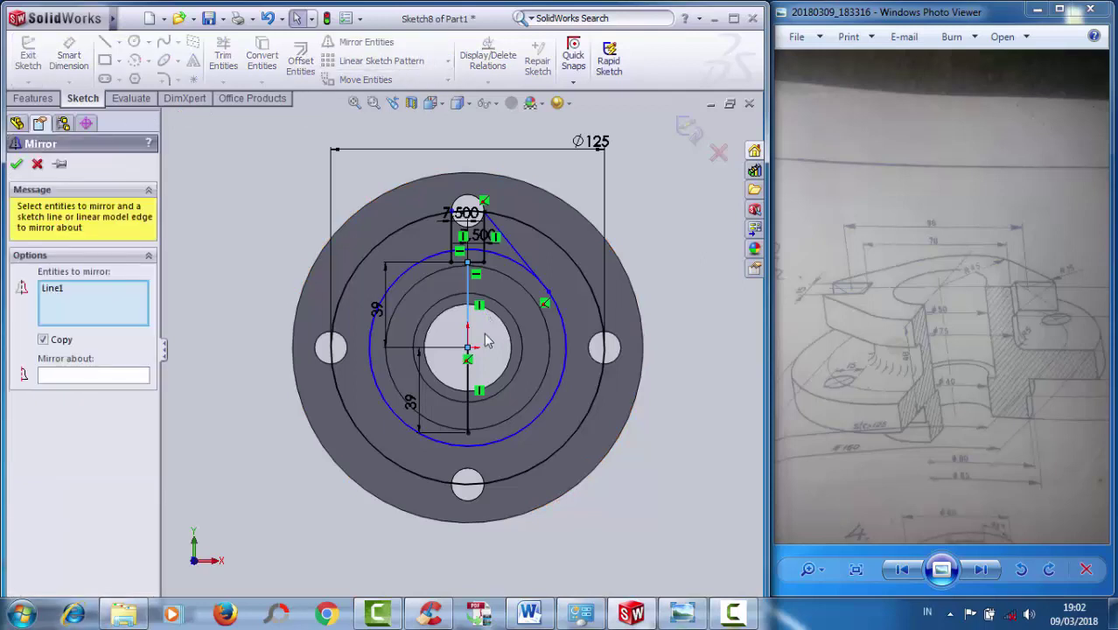
left_click(80, 371)
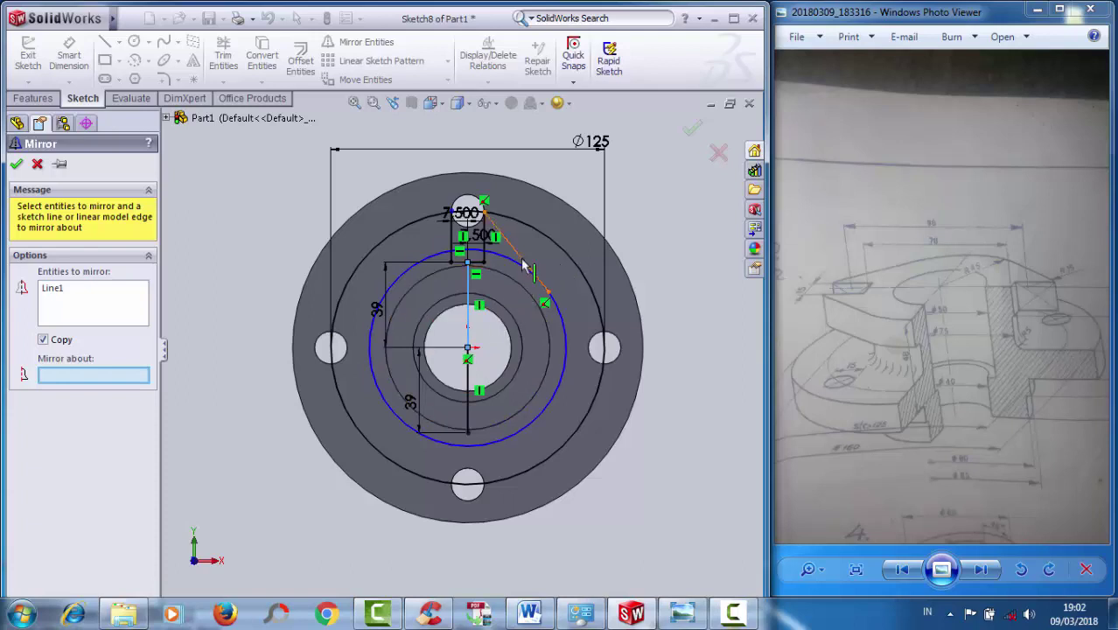
left_click(80, 315)
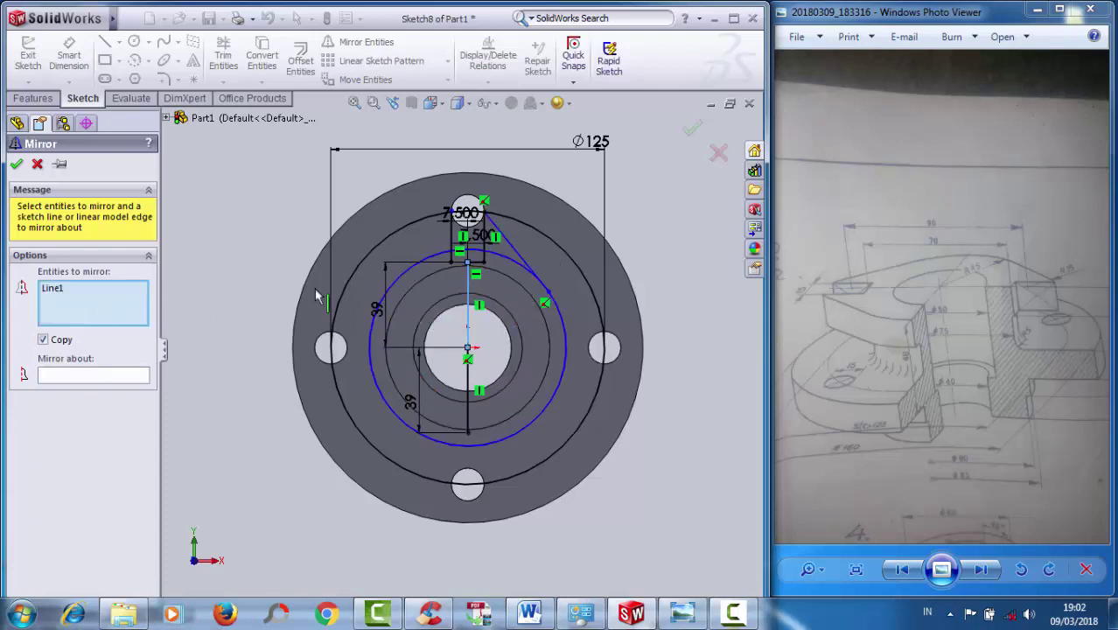
left_click(514, 257)
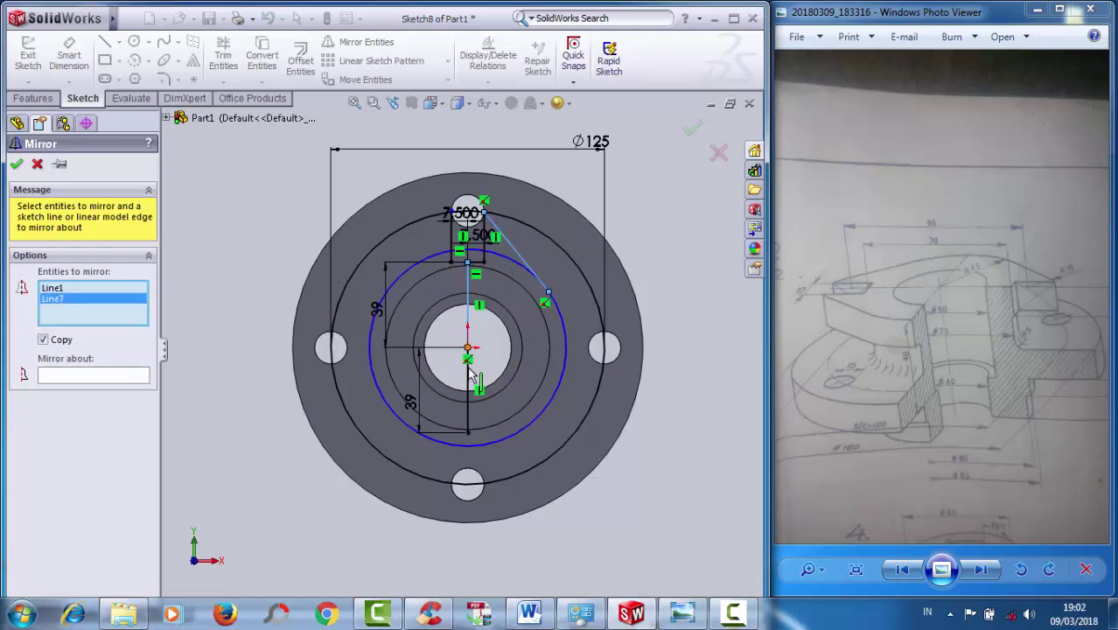
left_click(143, 375)
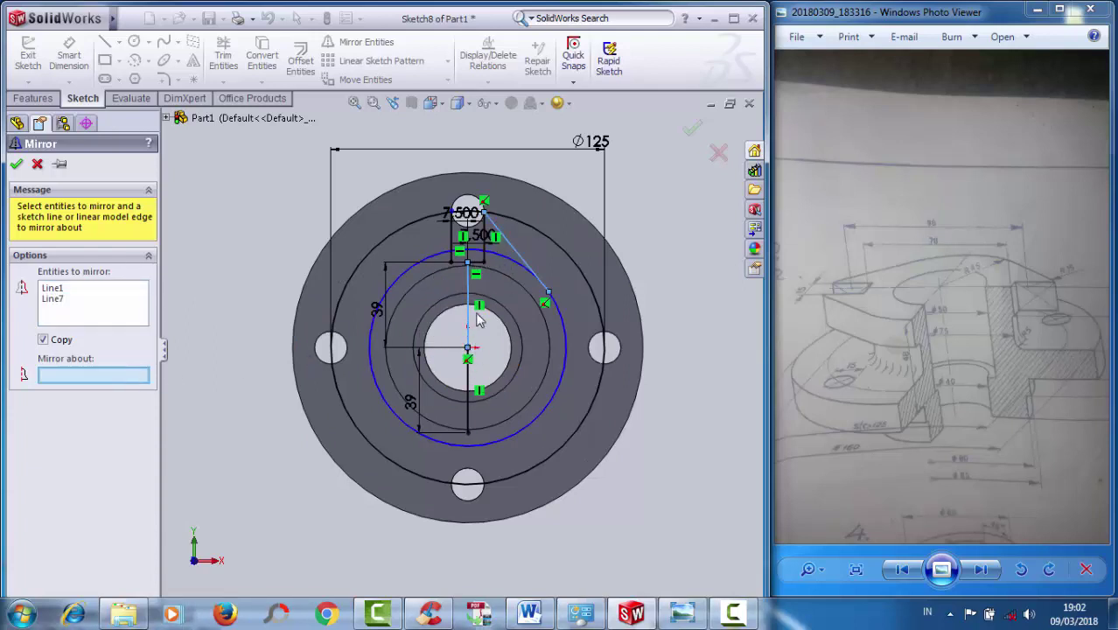
left_click(470, 329)
key("Return")
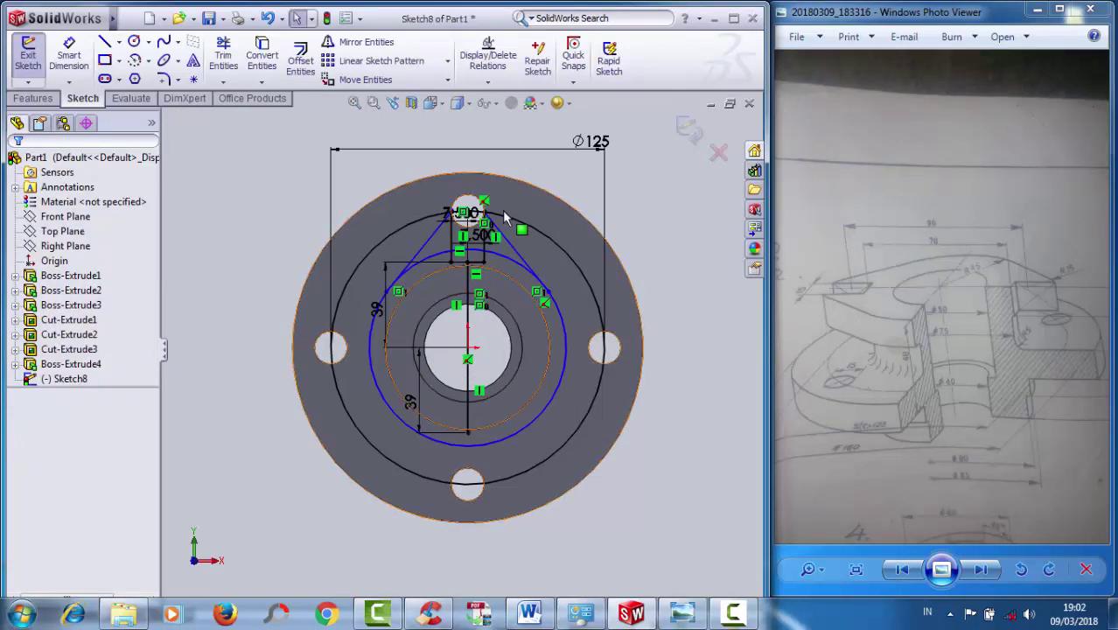
- Power-trim the Ø125 circle and the blue circle's top arc between the slanted lines
left_click(233, 53)
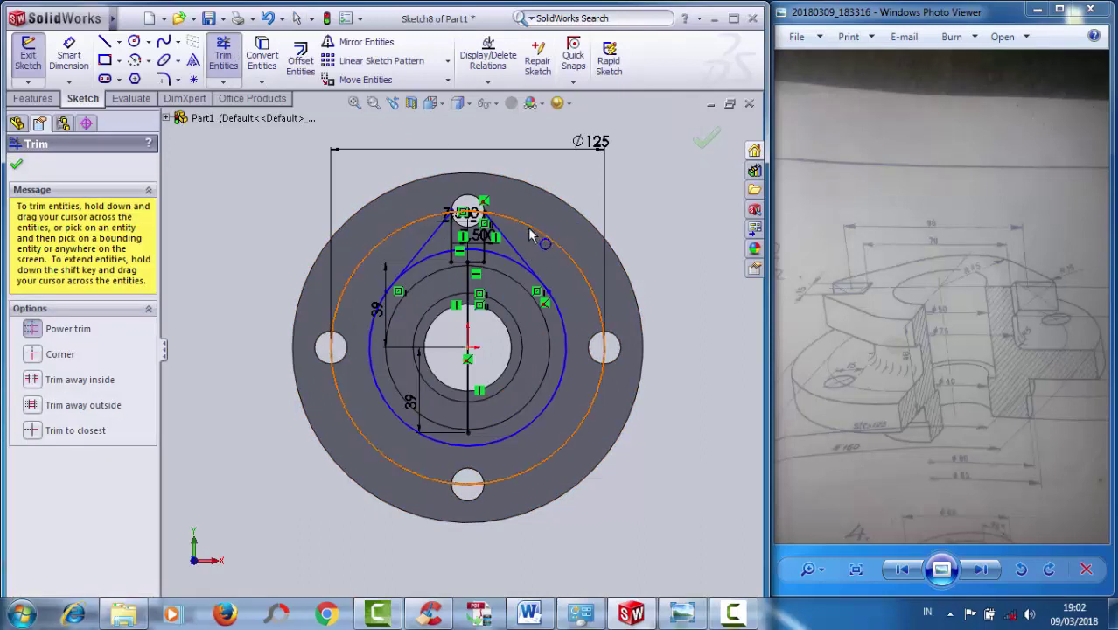
left_click_drag(532, 230, 518, 278)
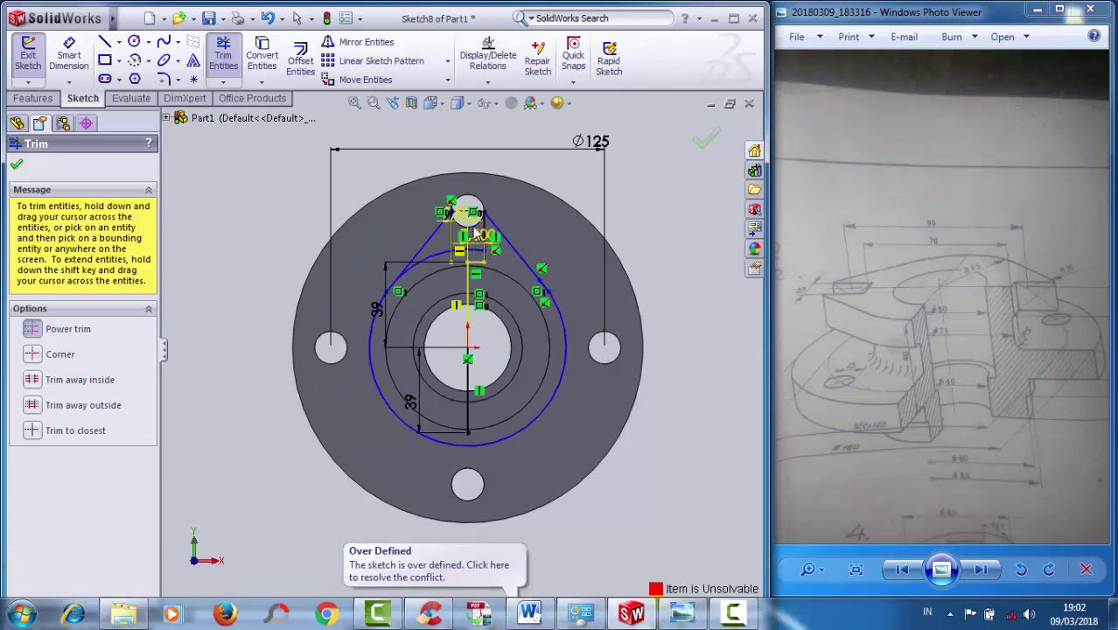
left_click_drag(469, 206, 462, 231)
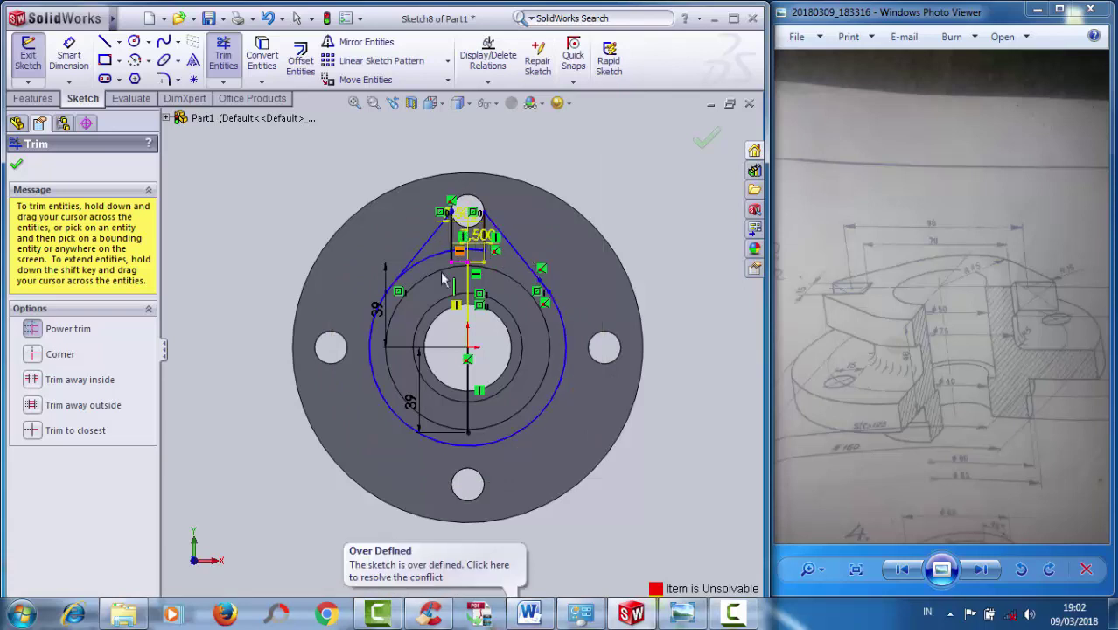
left_click(432, 257)
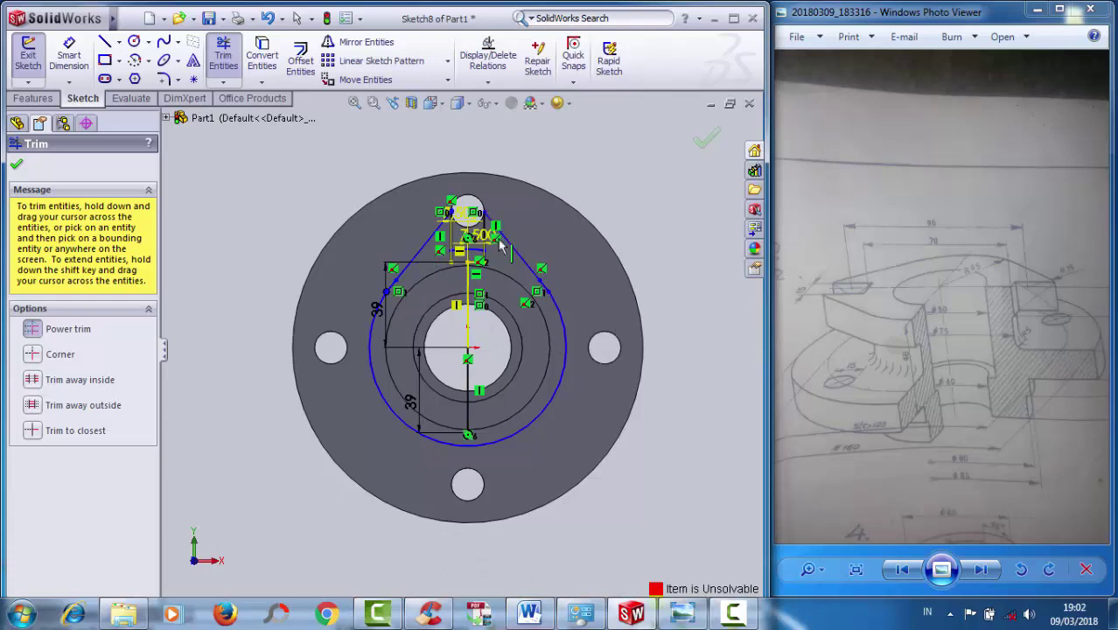
- Draw a horizontal line through the bore centre joining the outline's right and left sides
left_click(105, 43)
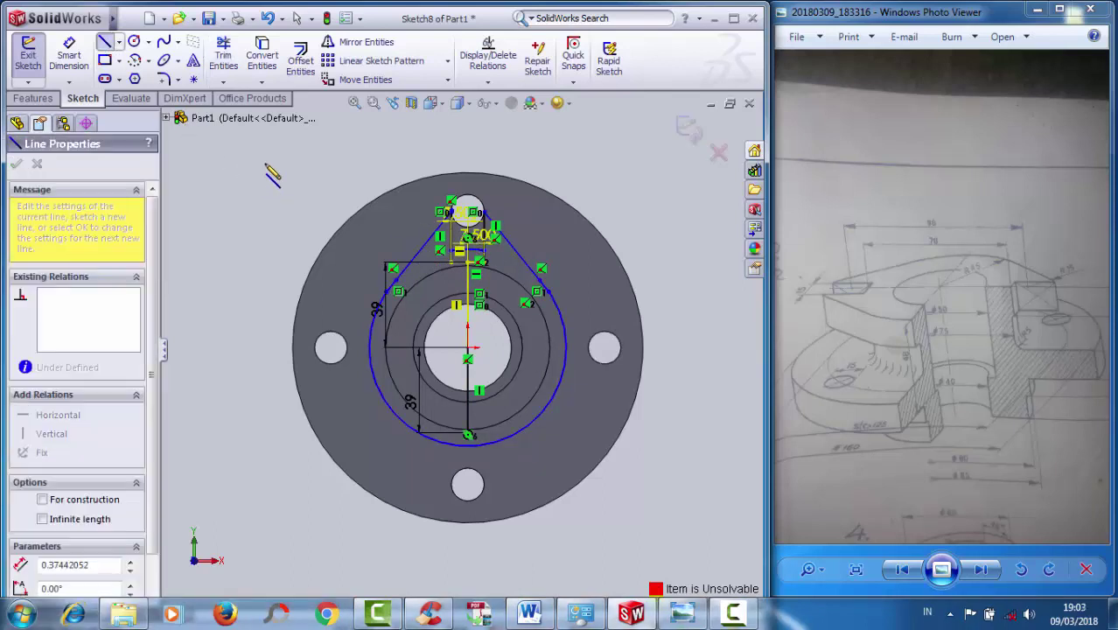
right_click(228, 157)
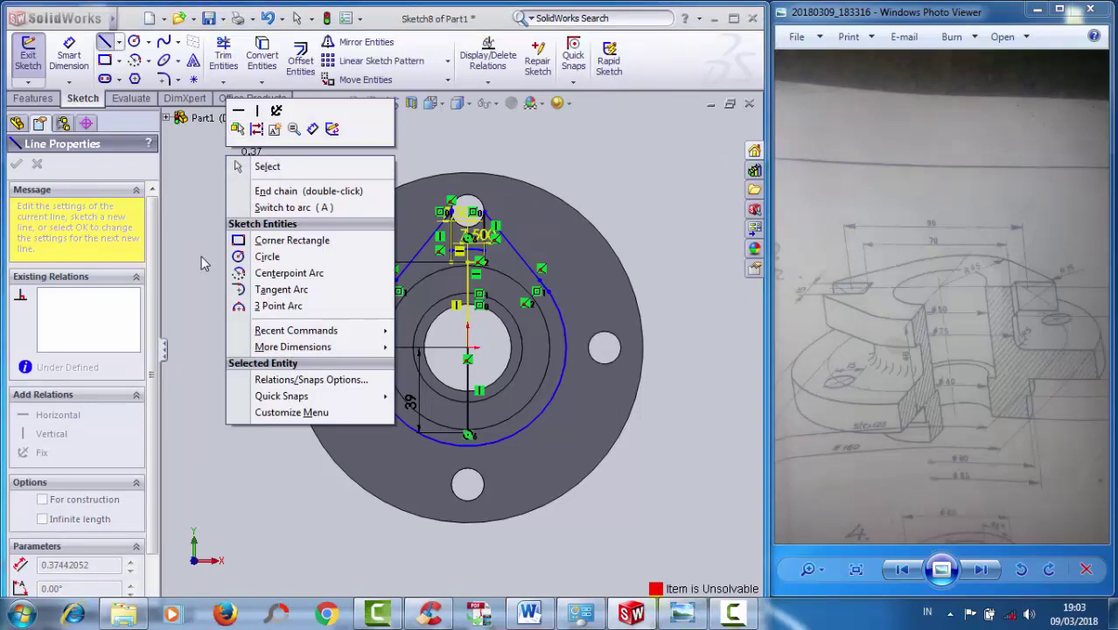
left_click(262, 167)
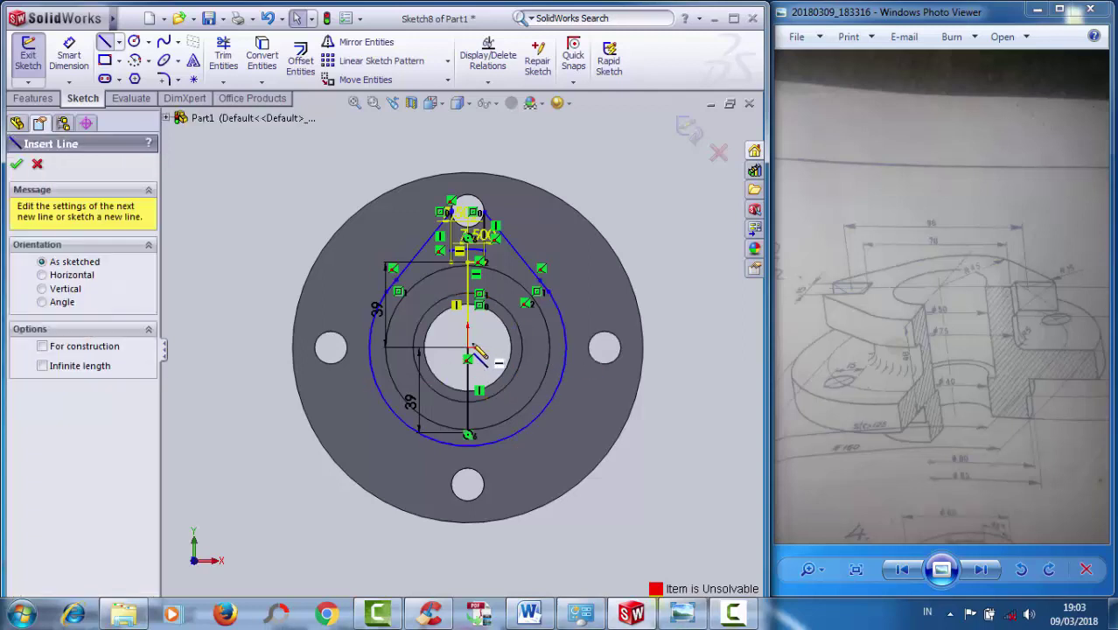
left_click(567, 349)
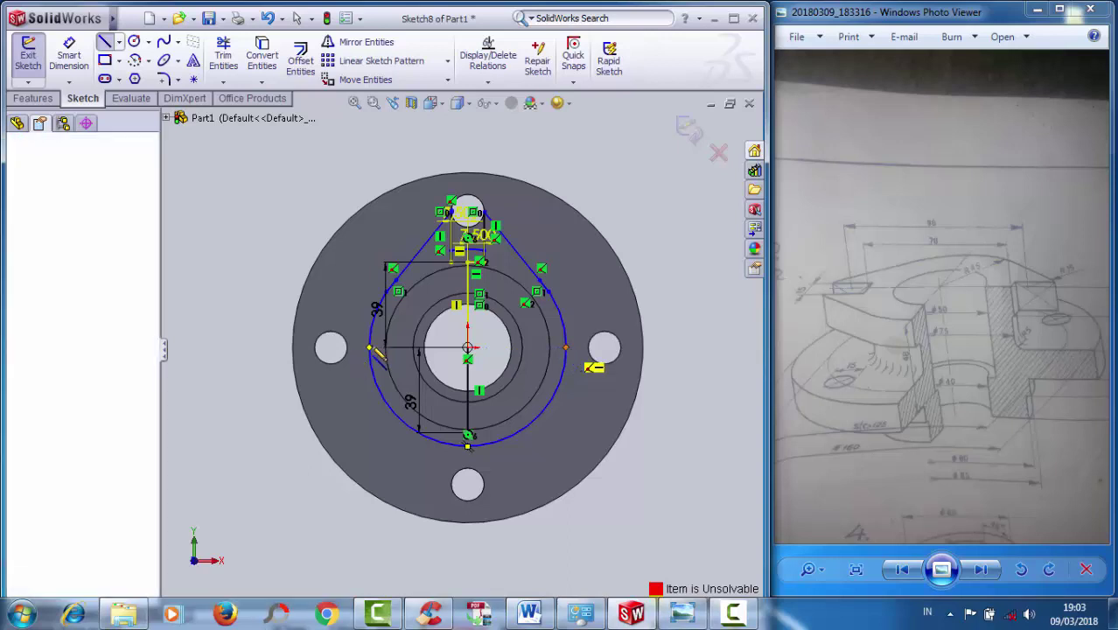
left_click(370, 349)
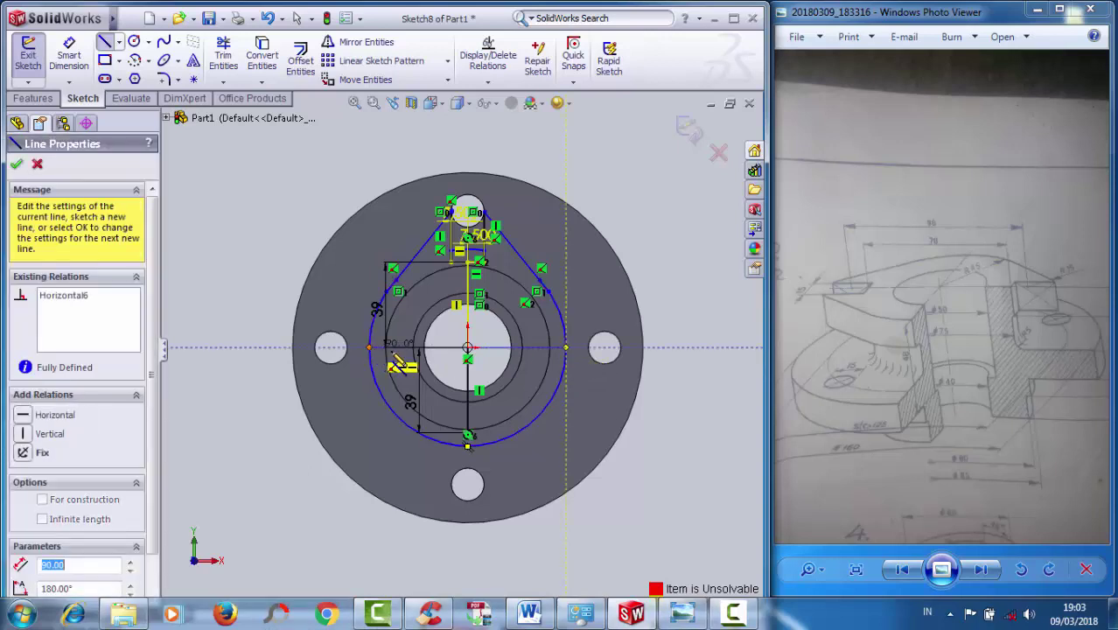
right_click(381, 353)
left_click(408, 354)
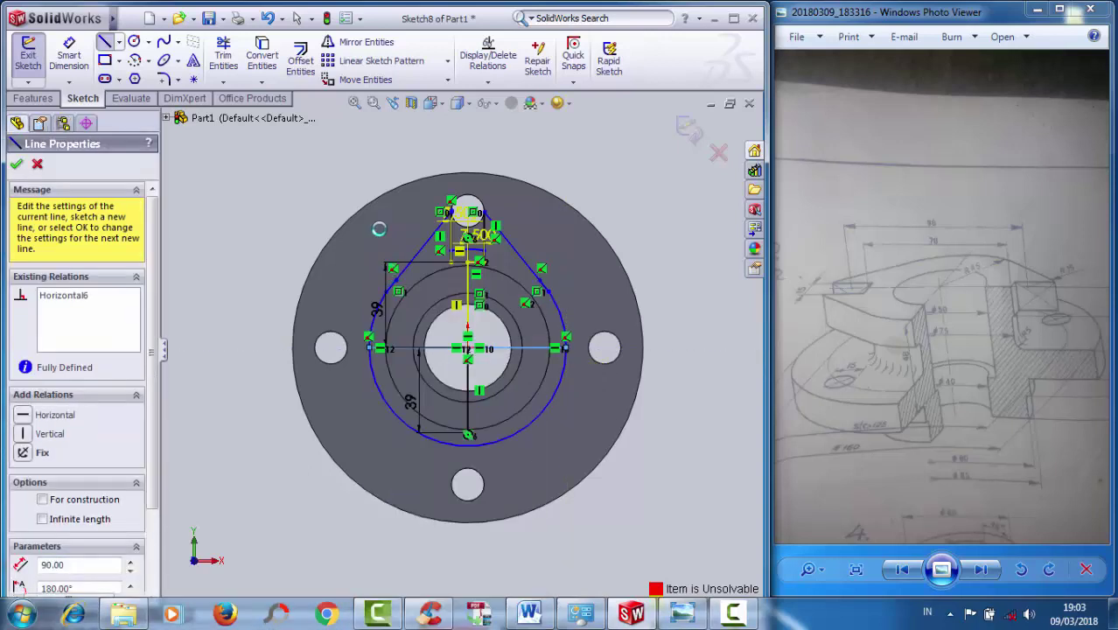
- Mirror Line7, Arc1, Line5, Line6 and Line8 about the horizontal middle line
left_click(363, 44)
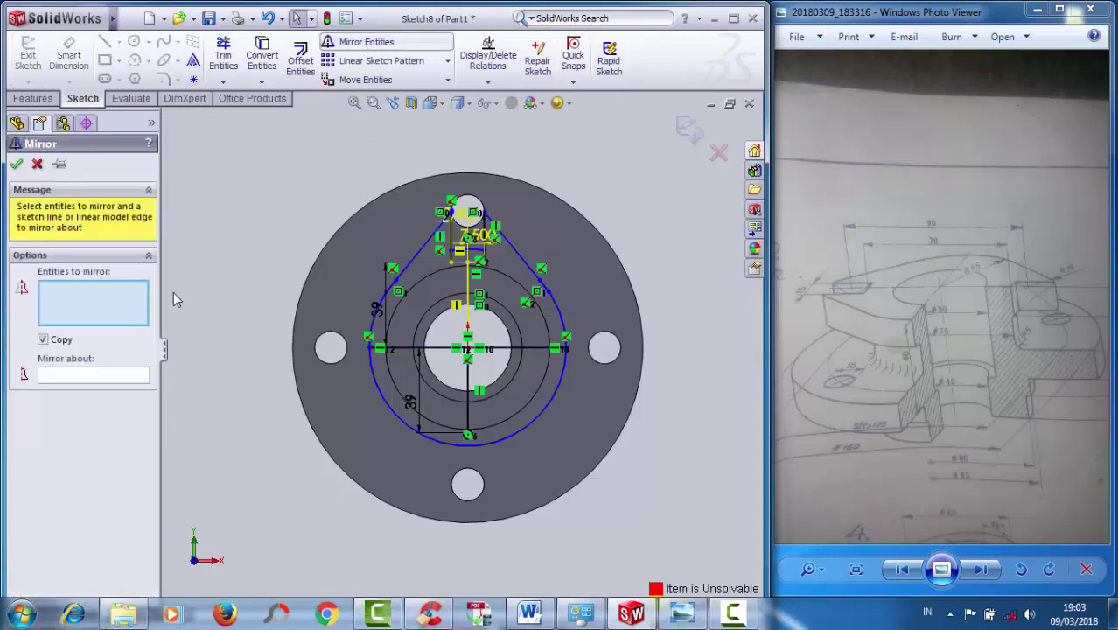
left_click(69, 378)
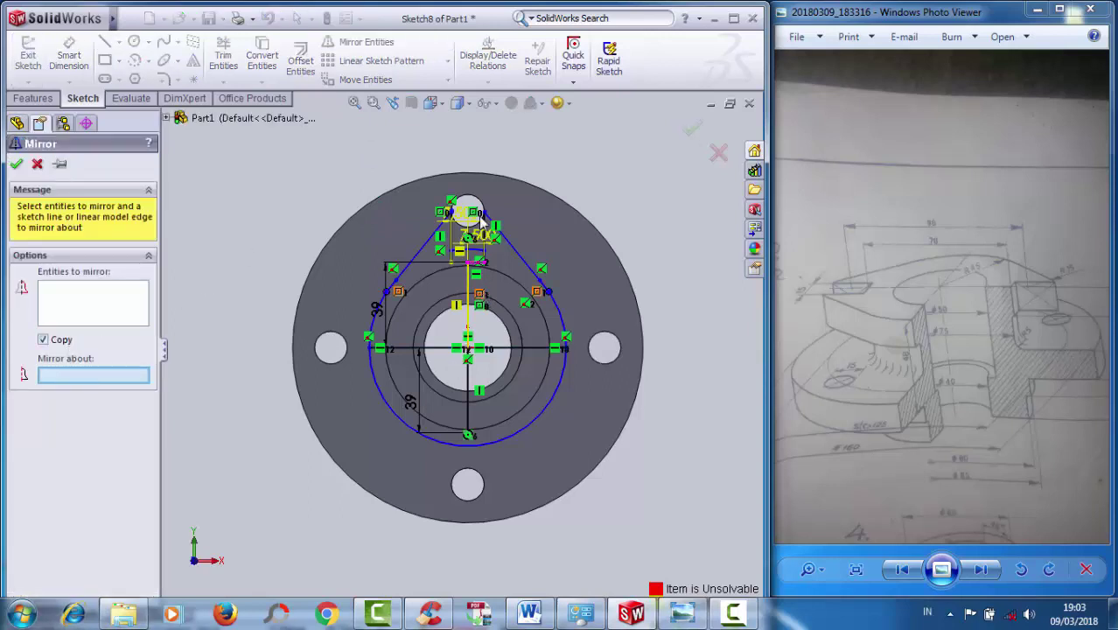
left_click(96, 310)
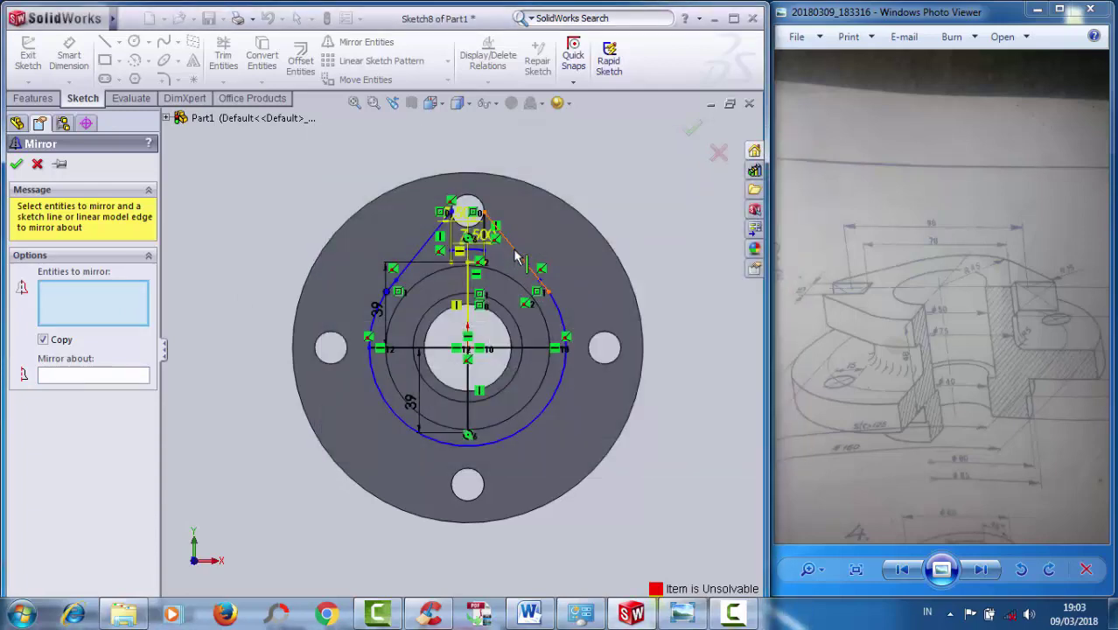
left_click(516, 259)
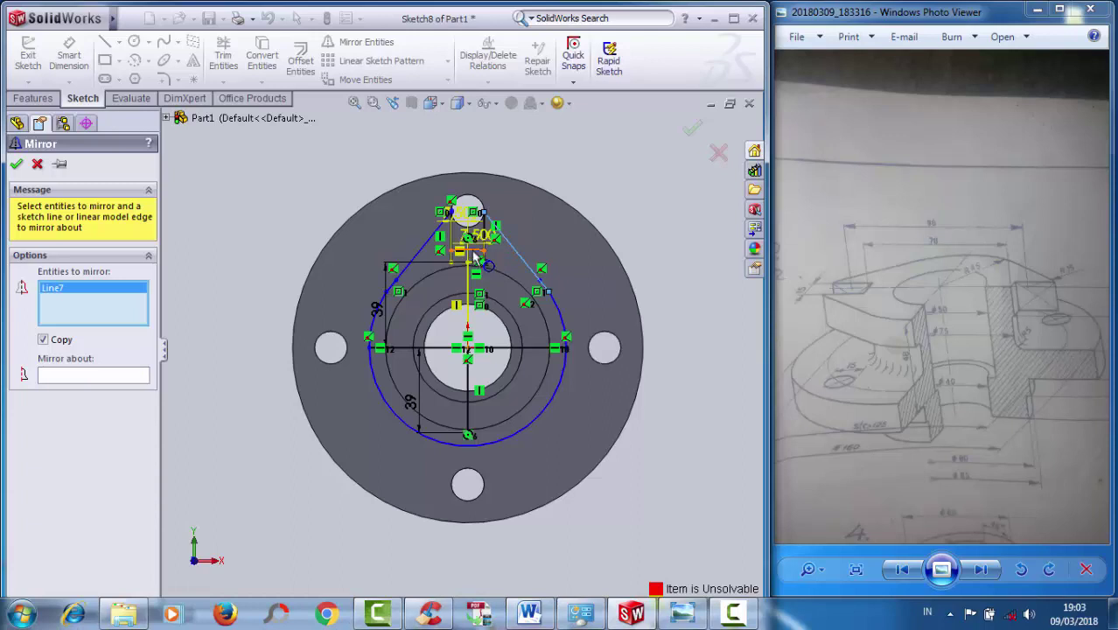
left_click(475, 240)
left_click(448, 234)
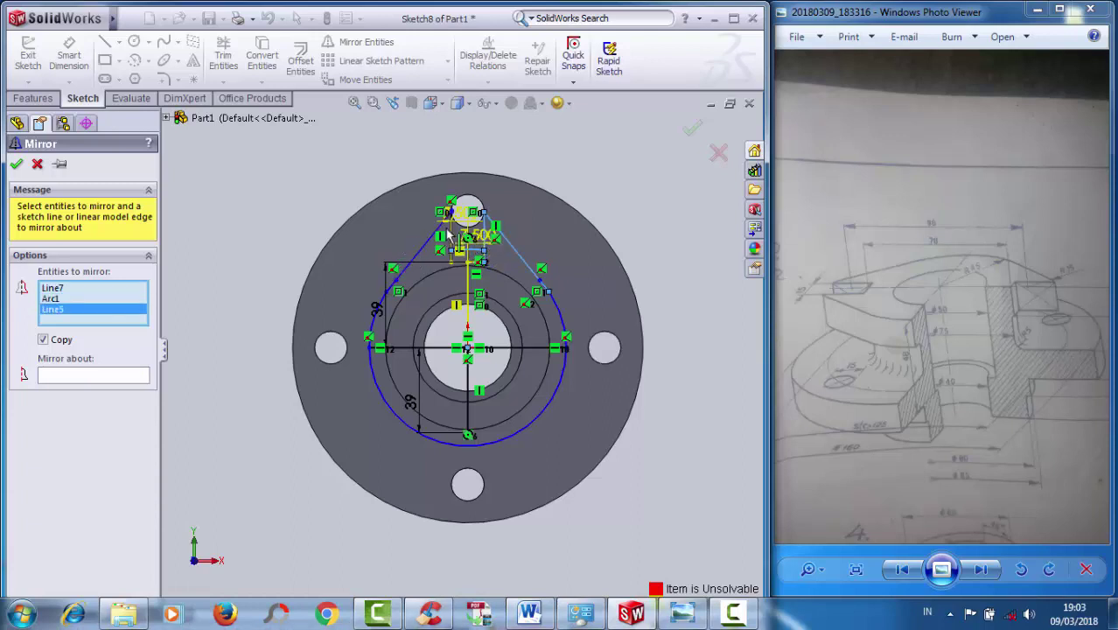
left_click(415, 252)
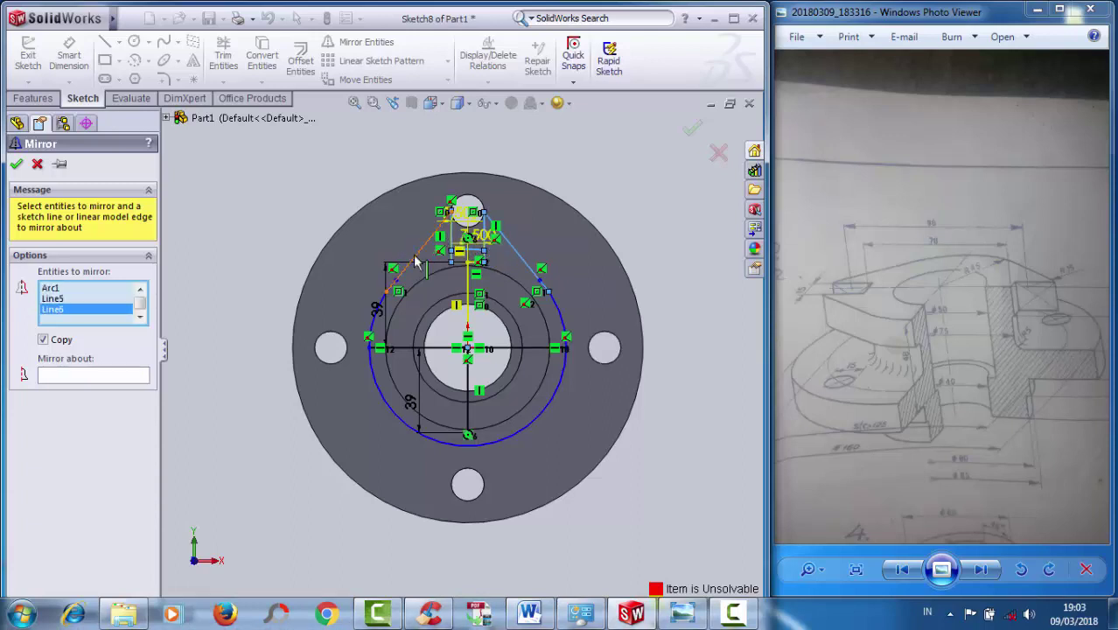
left_click(416, 261)
left_click(111, 376)
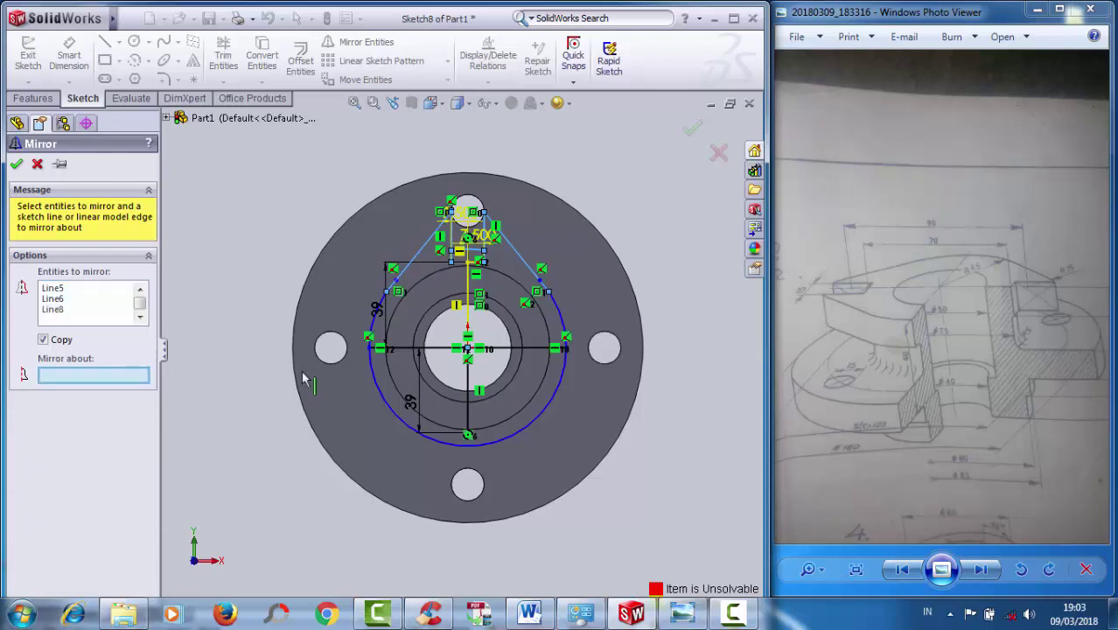
left_click(532, 354)
key("Return")
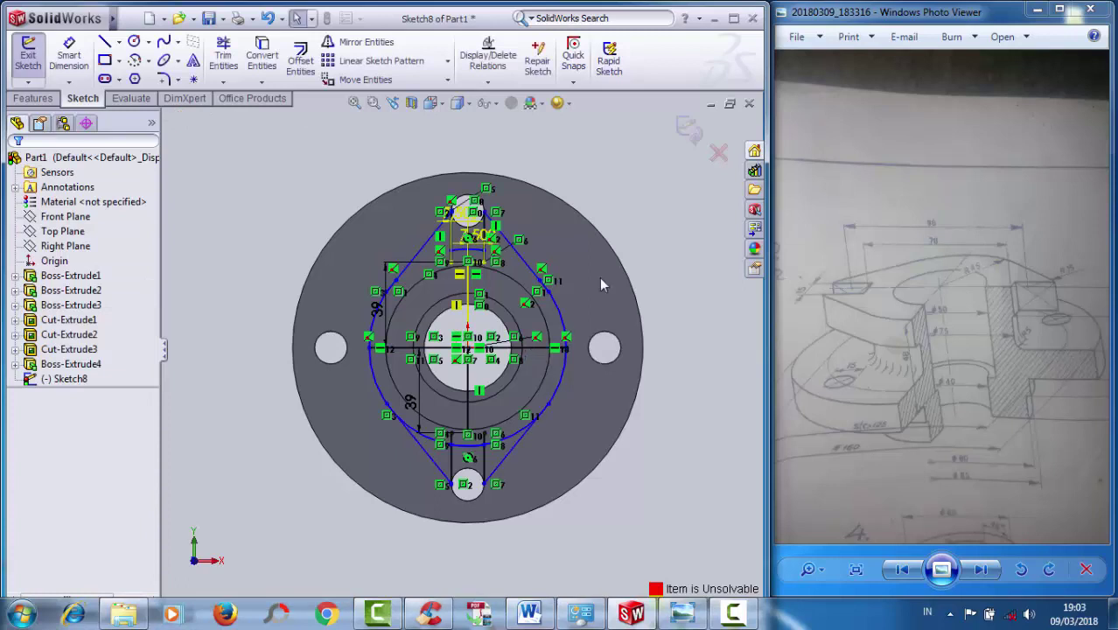
- Trim the leftover lower-right and lower-left segments around the bottom hole
left_click(223, 54)
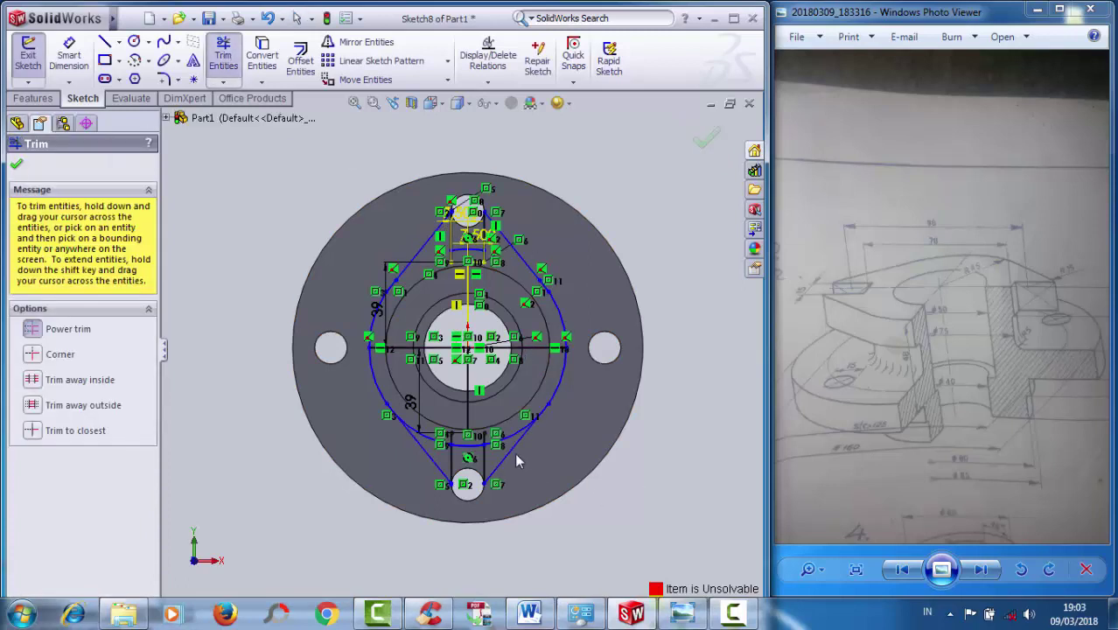
left_click_drag(509, 450, 501, 440)
left_click_drag(508, 457, 503, 429)
left_click(224, 56)
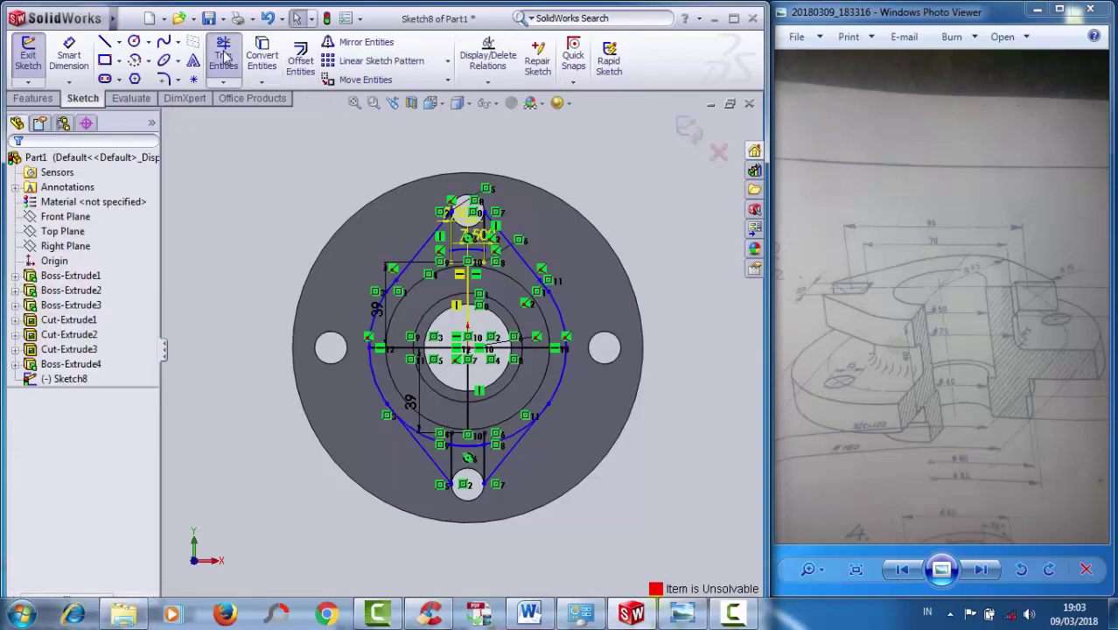
left_click(224, 56)
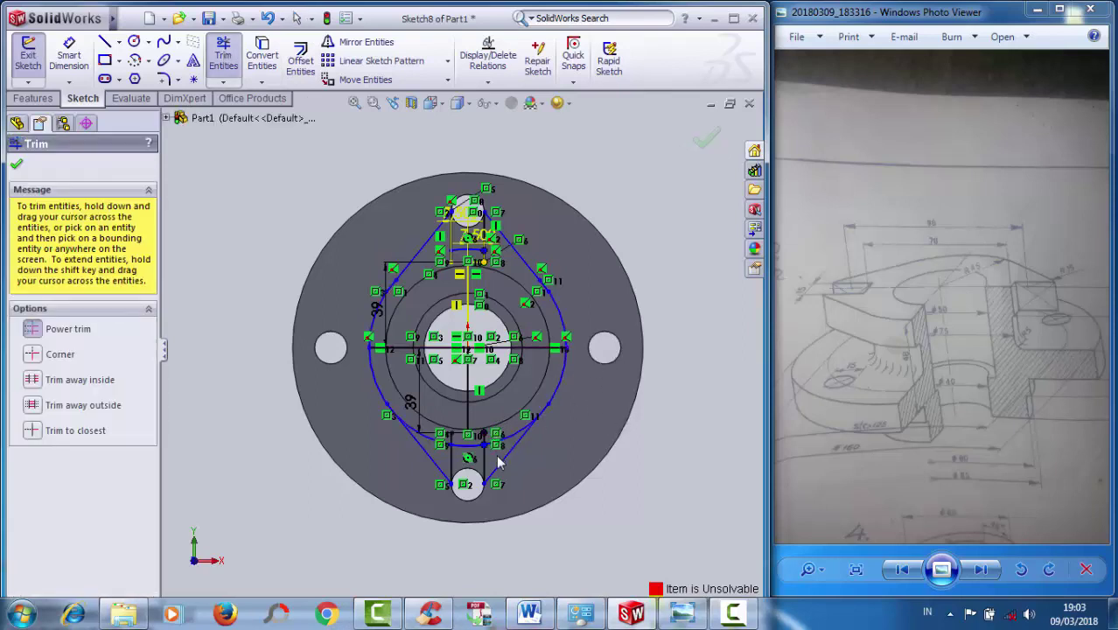
left_click_drag(507, 442, 490, 443)
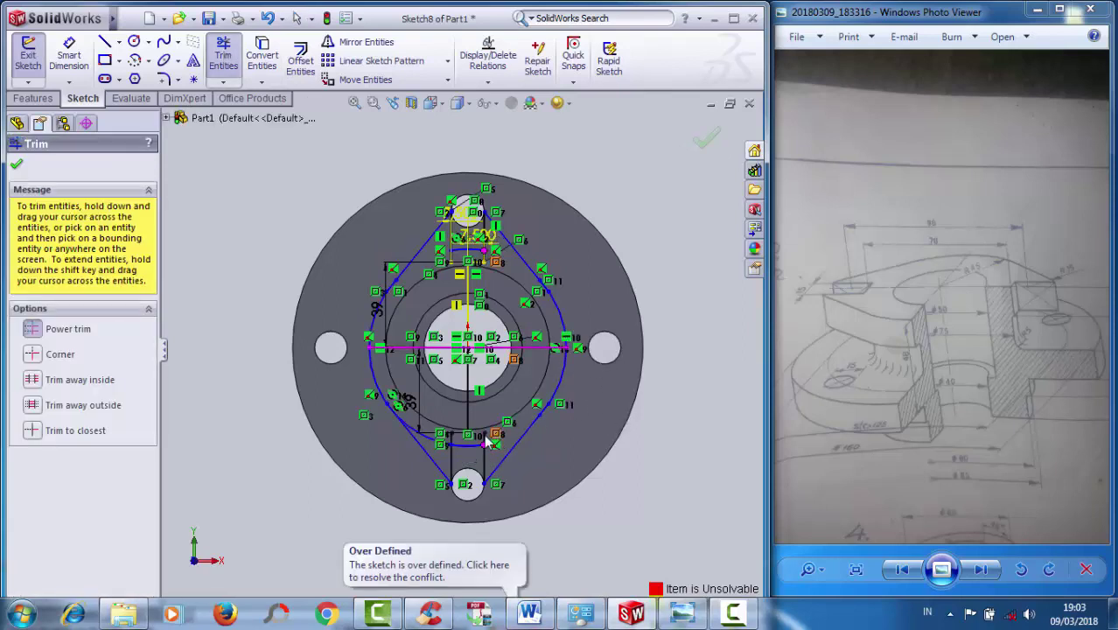
left_click(441, 457)
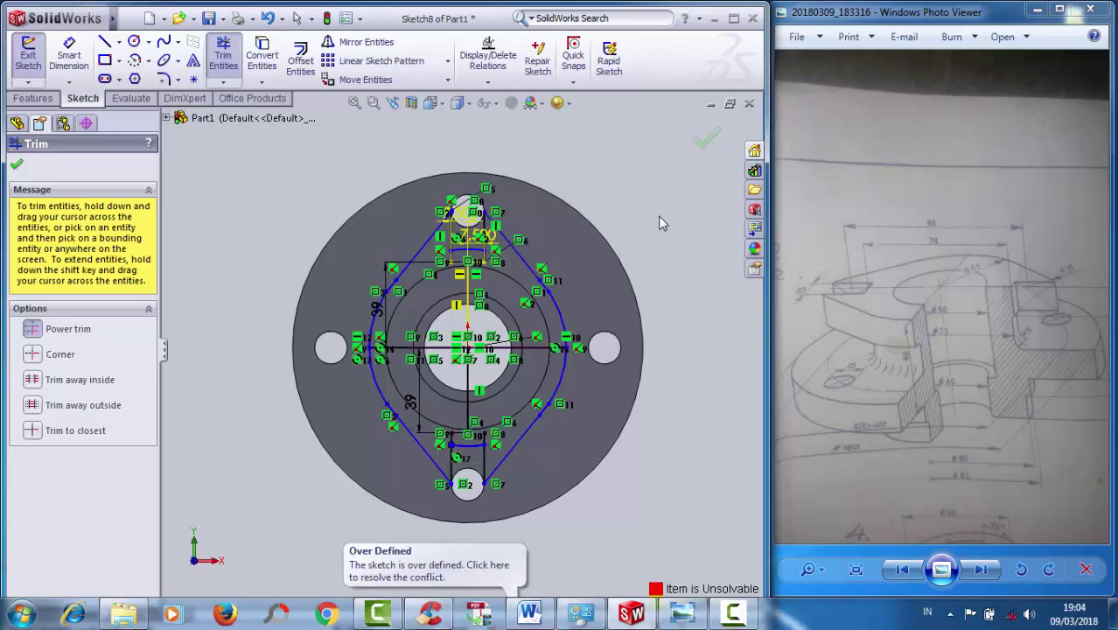
- Finish trimming, tilt the view, and delete the horizontal middle line
left_click(705, 140)
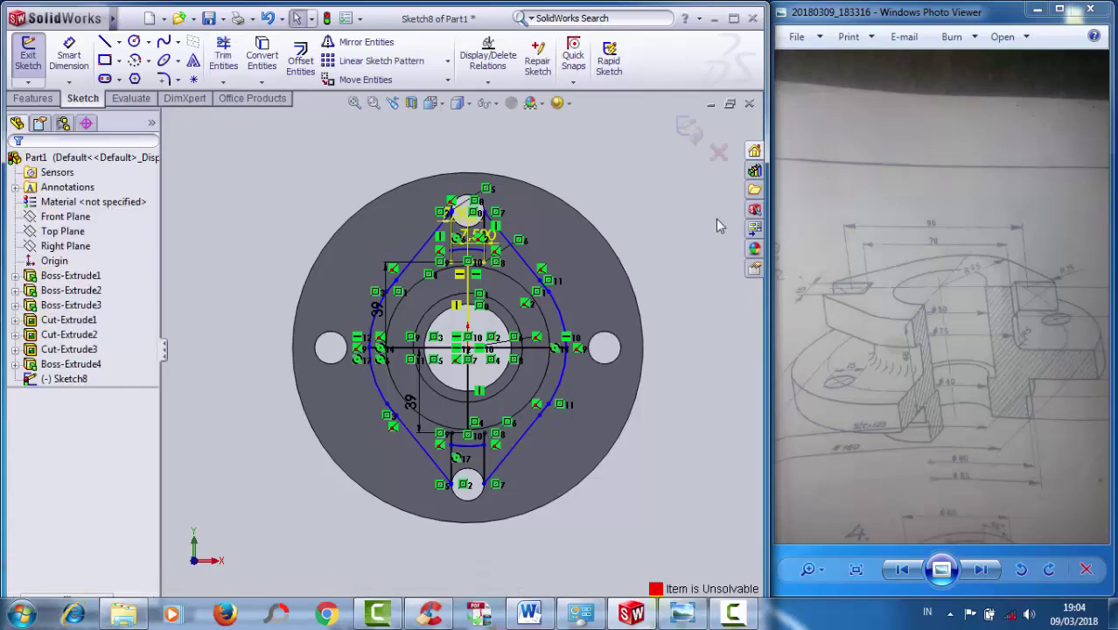
middle_click_drag(700, 259, 407, 354)
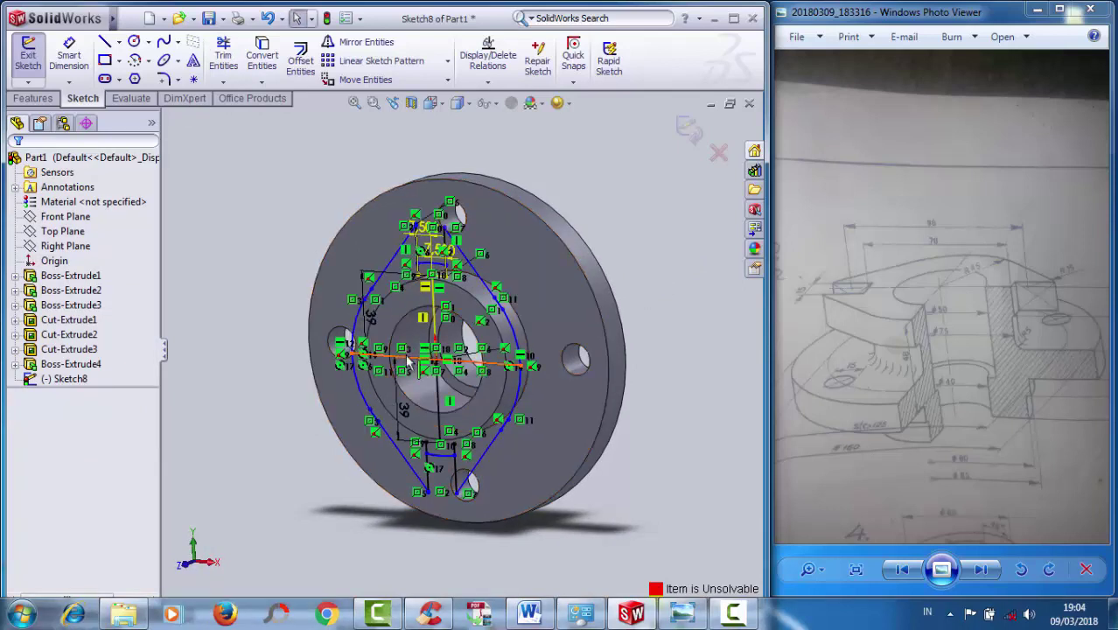
left_click(407, 356)
right_click(407, 356)
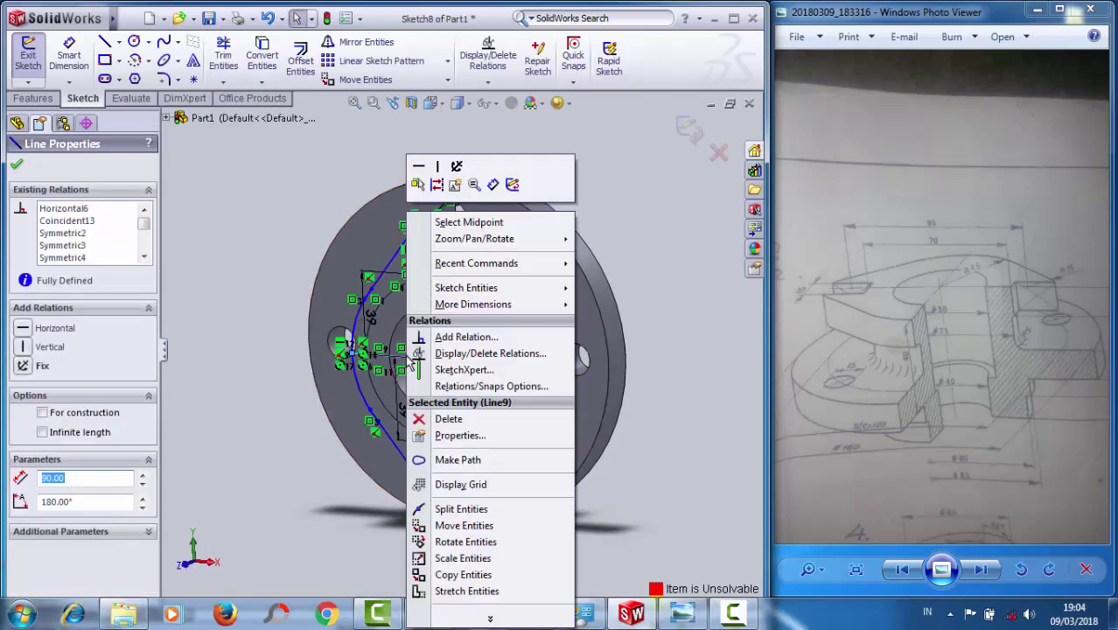
left_click(457, 421)
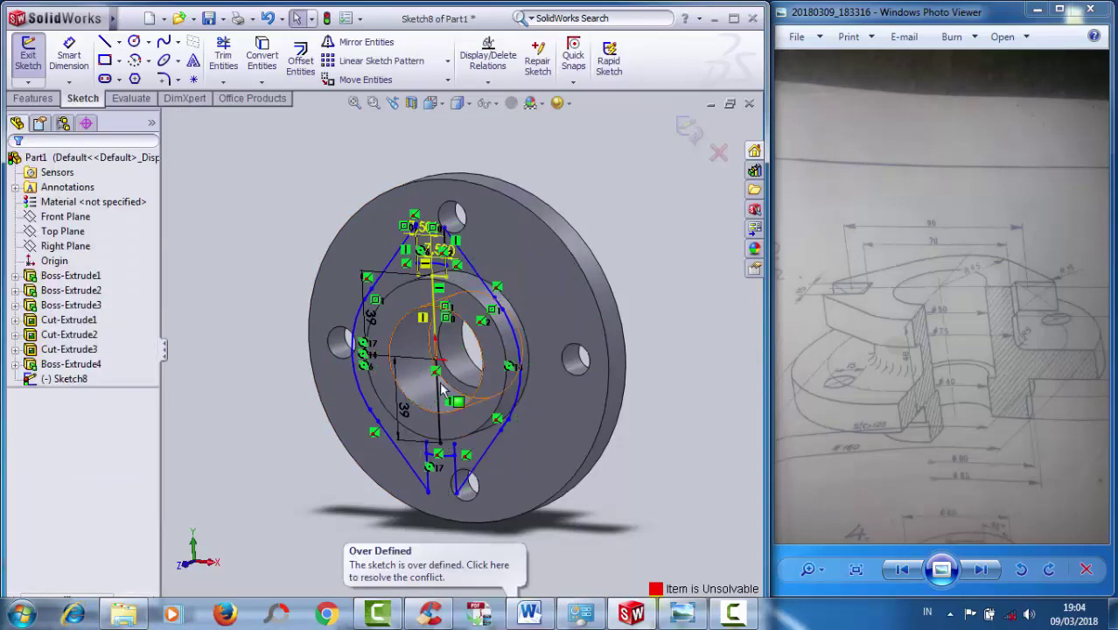
- Delete the lower vertical 39 mm line and start Convert Entities on the bore edge
left_click(439, 387)
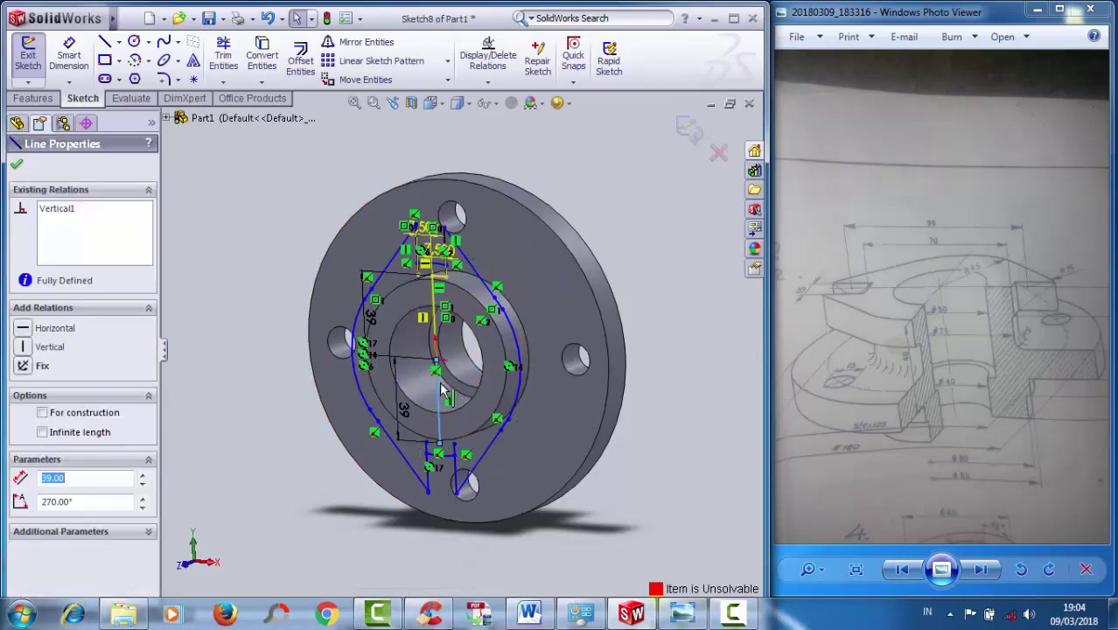
right_click(440, 387)
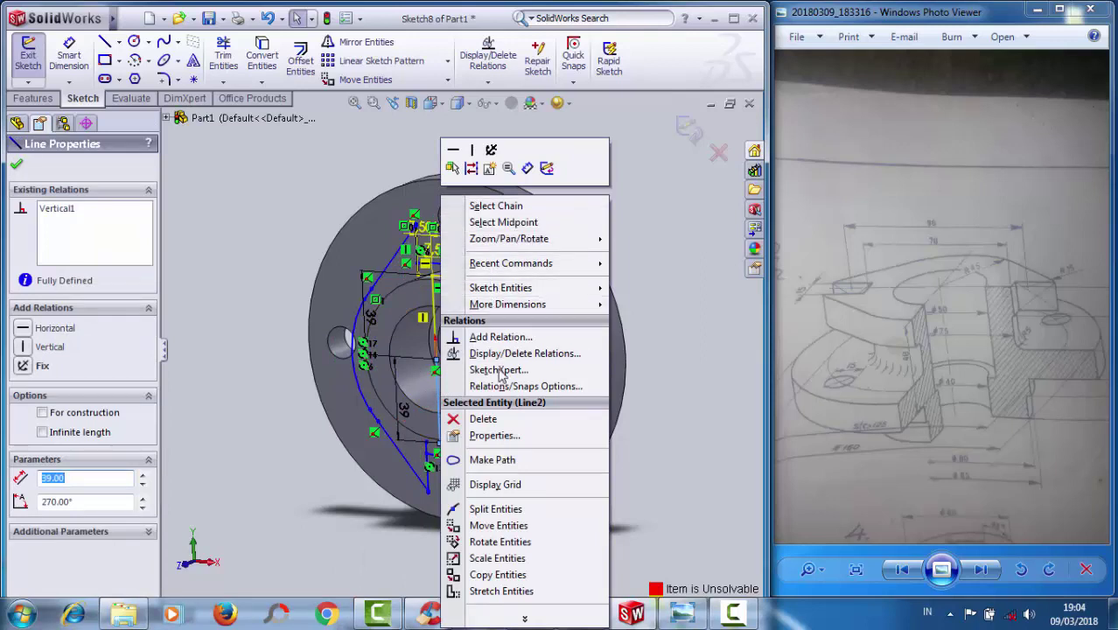
key("Escape")
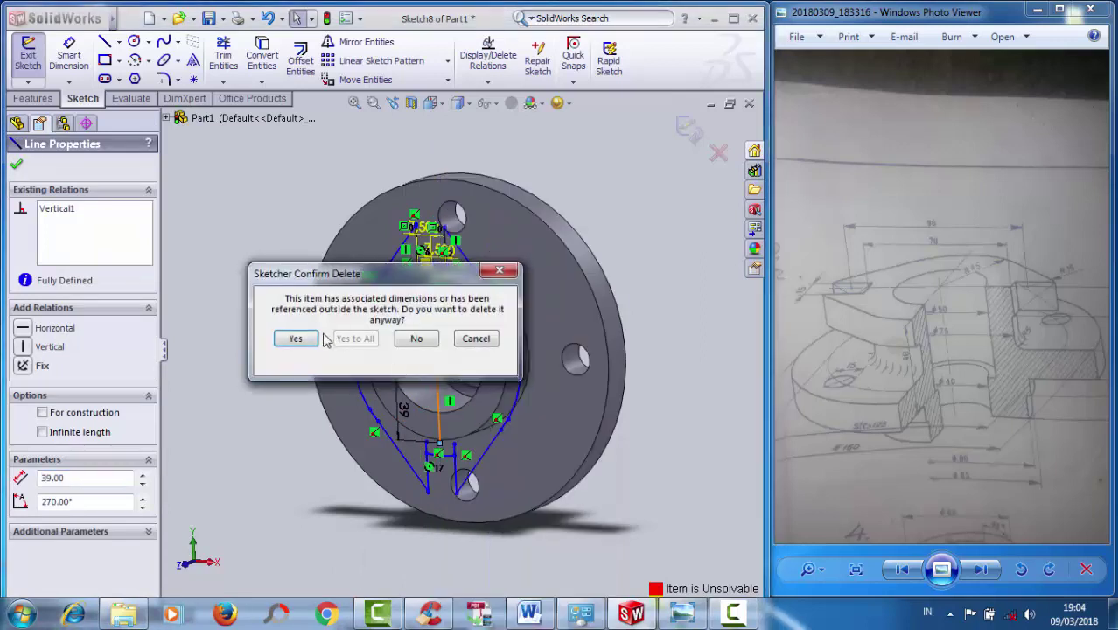
left_click(295, 339)
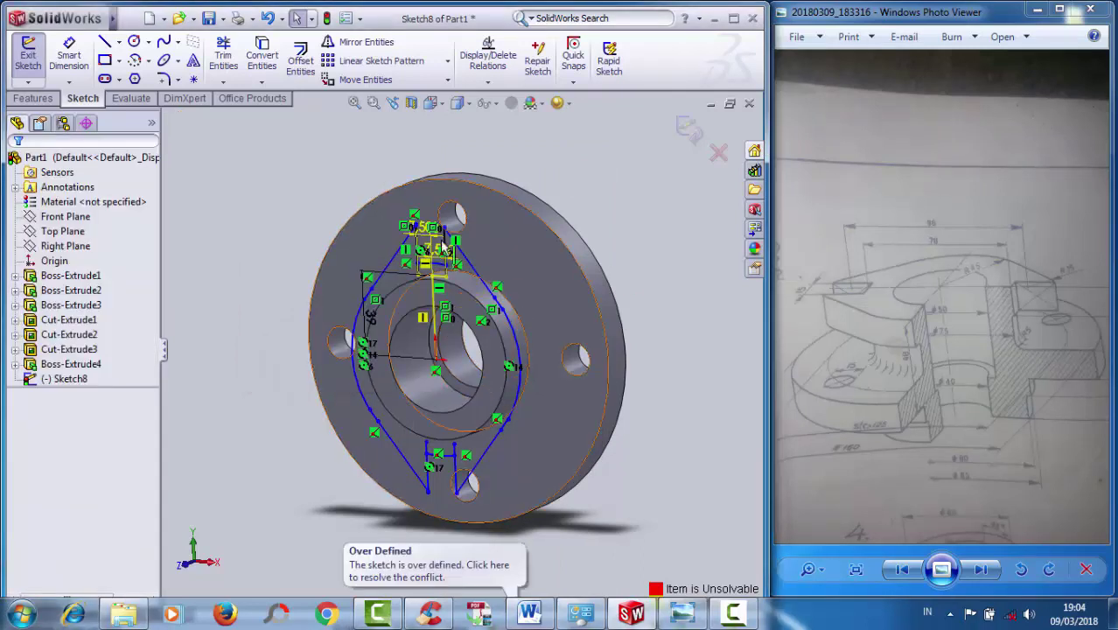
left_click(475, 343)
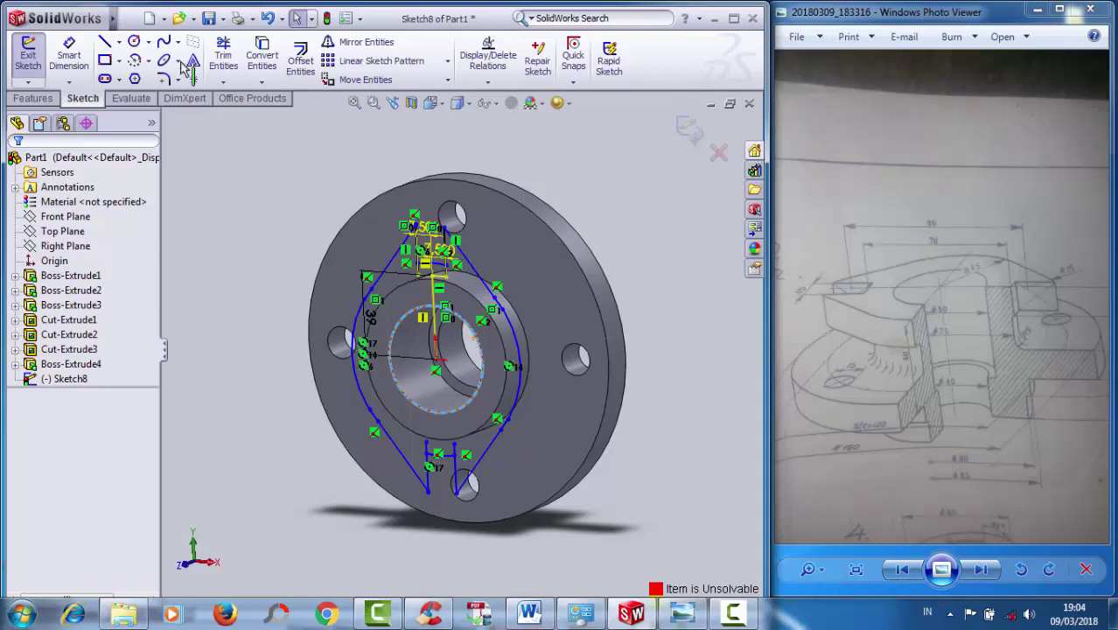
left_click(267, 43)
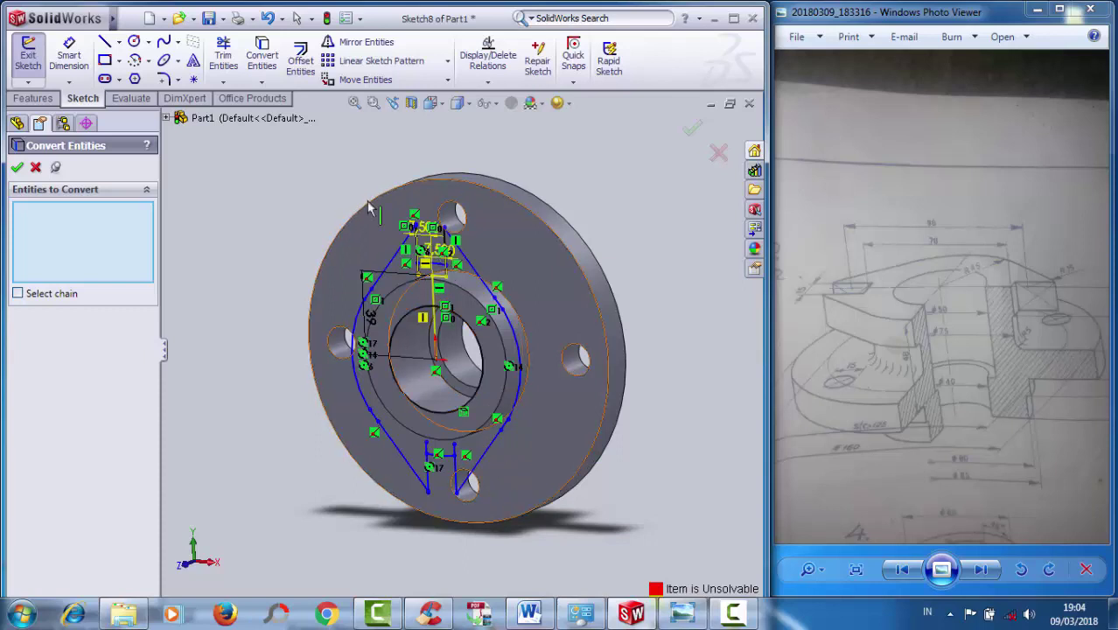
- Extrude Sketch8's outer contour and inner ring regions 15 mm into Boss-Extrude5
left_click(33, 99)
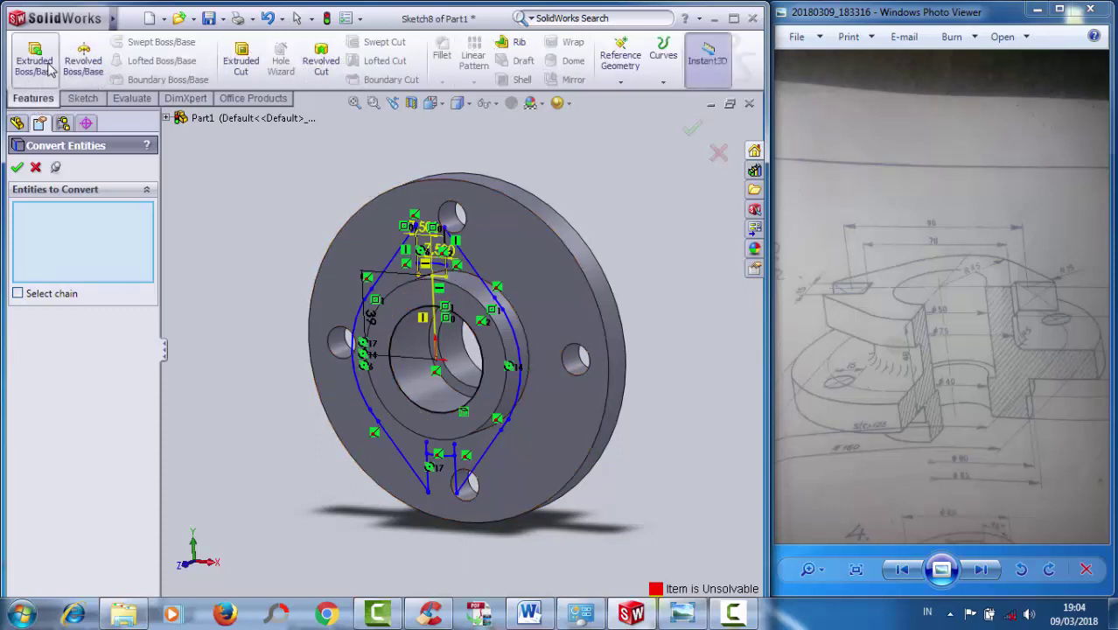
left_click(35, 58)
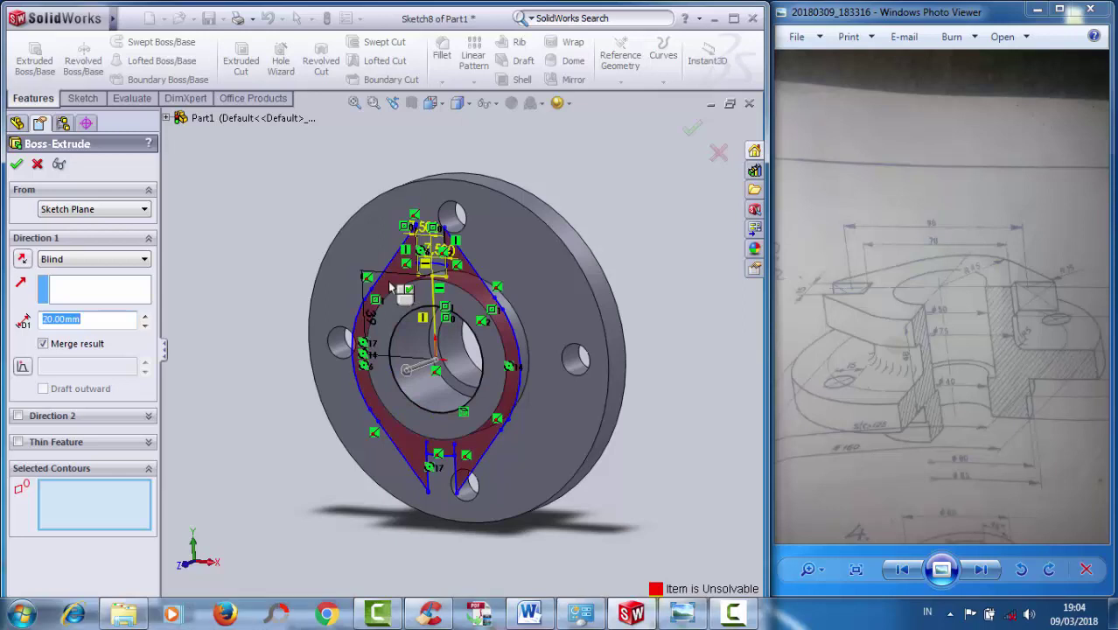
left_click(392, 291)
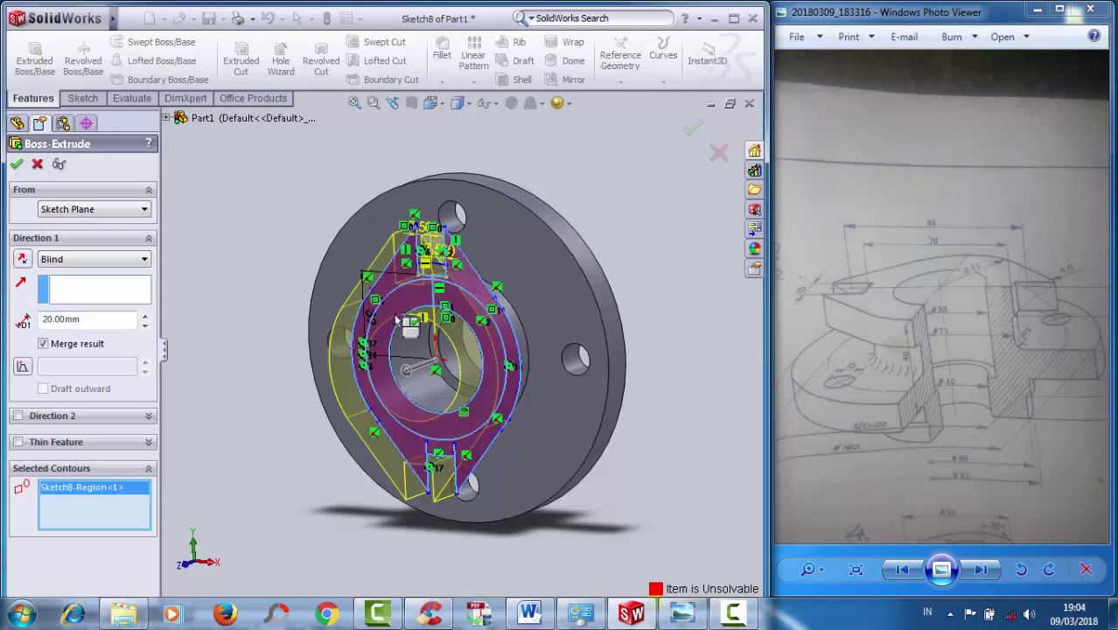
left_click(398, 313)
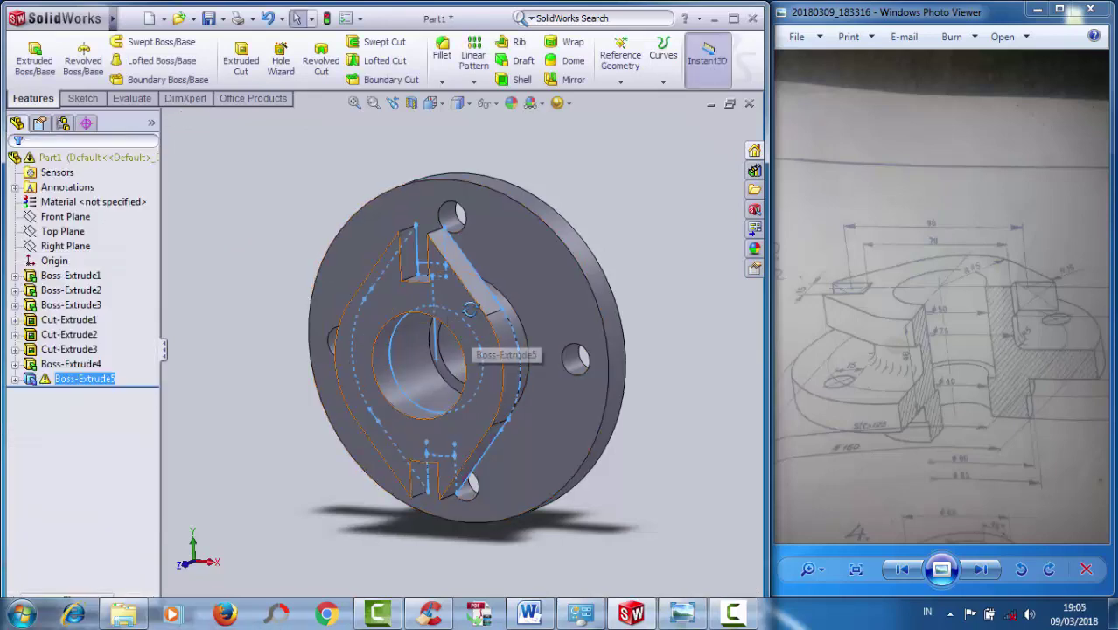
- Orbit and zoom to view the raised two-lug boss from a tilted side angle, then clear the selection
mouse_move(470, 307)
middle_mouse_down()
mouse_move(503, 246)
mouse_move(971, 402)
middle_mouse_up()
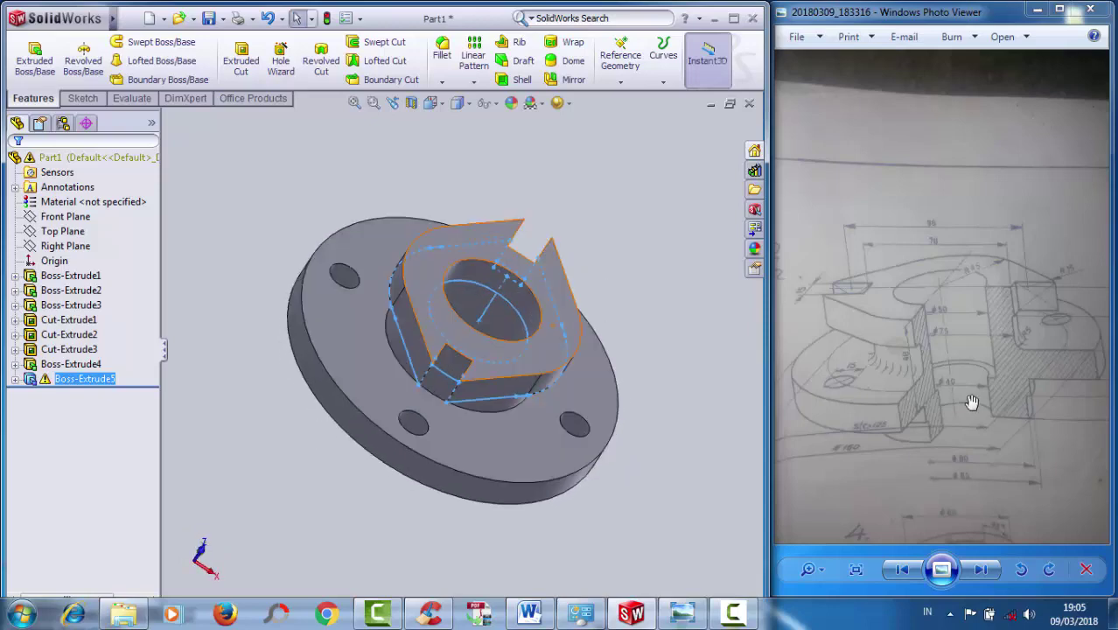
mouse_move(337, 373)
middle_mouse_down()
mouse_move(488, 350)
mouse_move(551, 218)
middle_mouse_up()
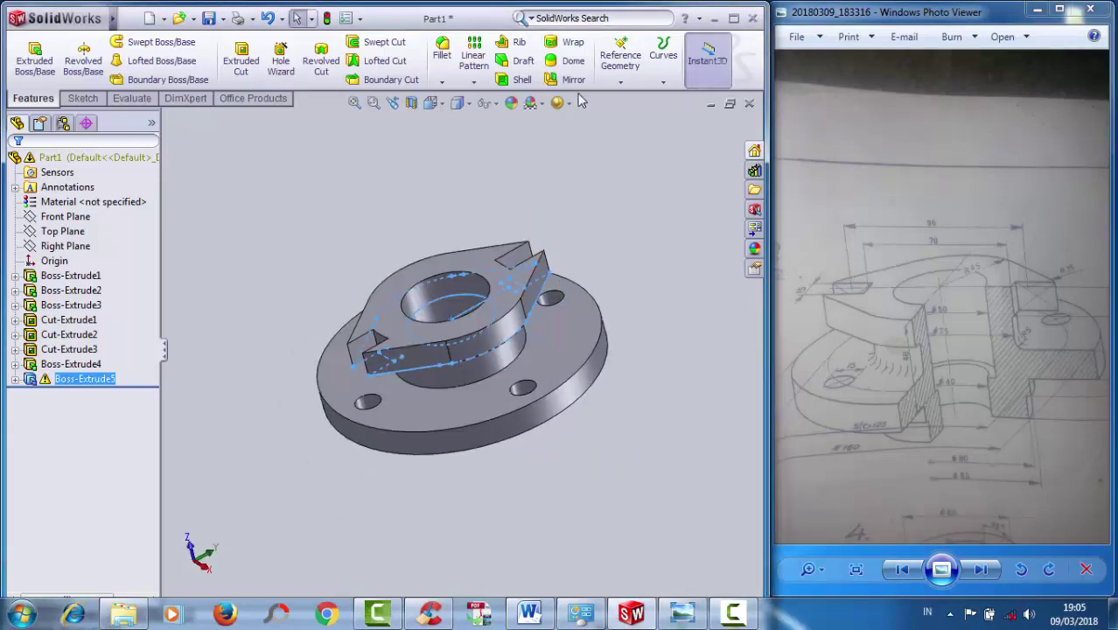
scroll(910, 374, "up", 2)
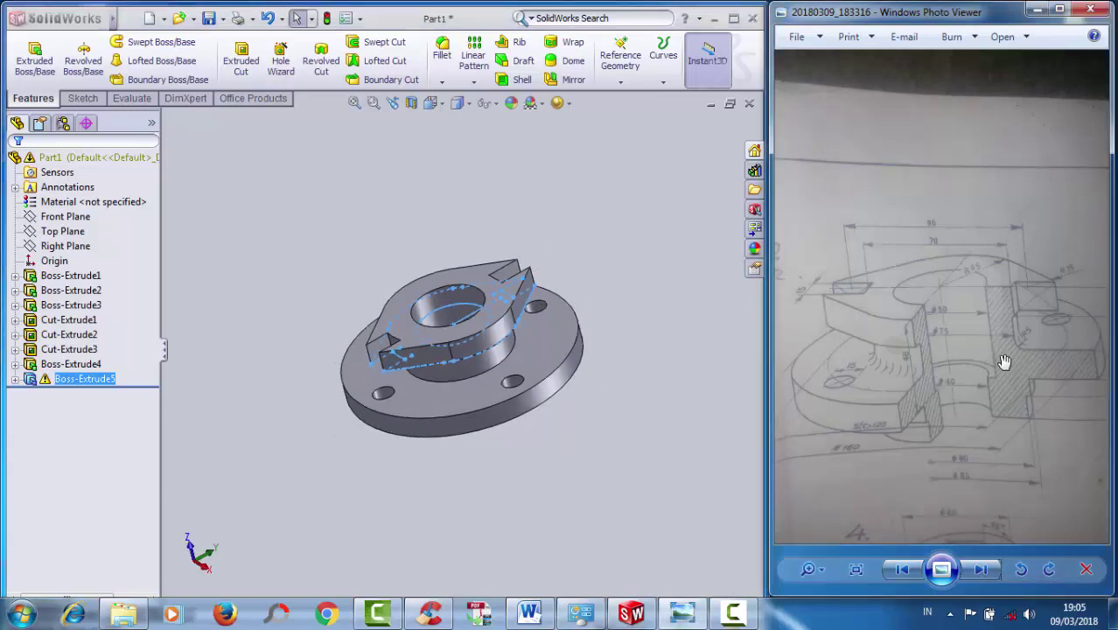
scroll(1002, 354, "up", 2)
scroll(1018, 324, "up", 2)
left_click(197, 127)
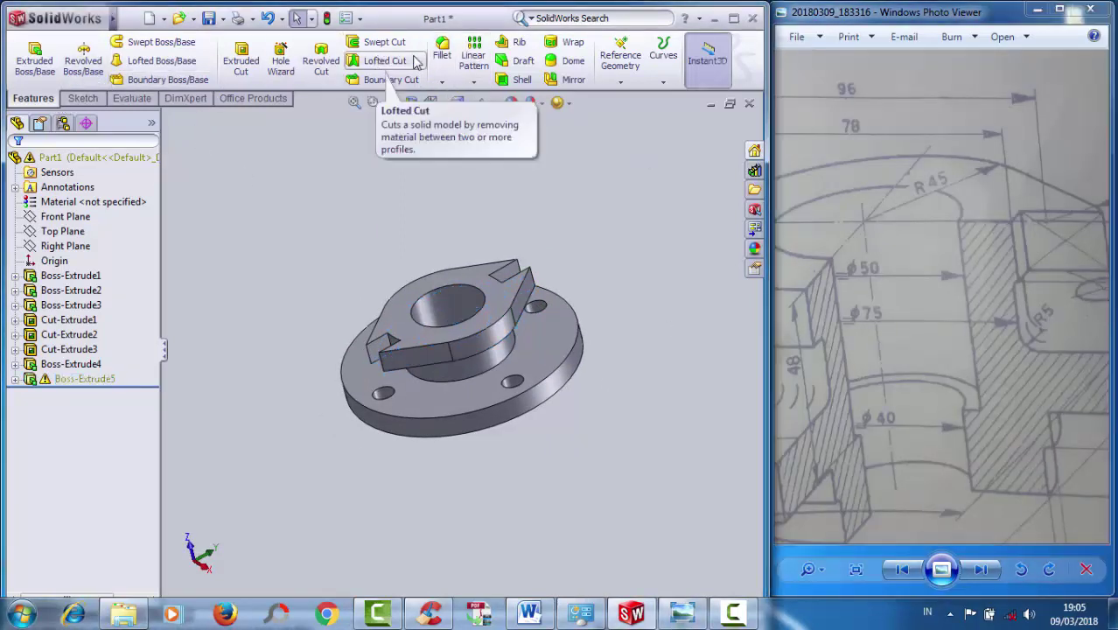
- Fillet the circular edge where the boss meets the flange, creating Fillet1
left_click(445, 56)
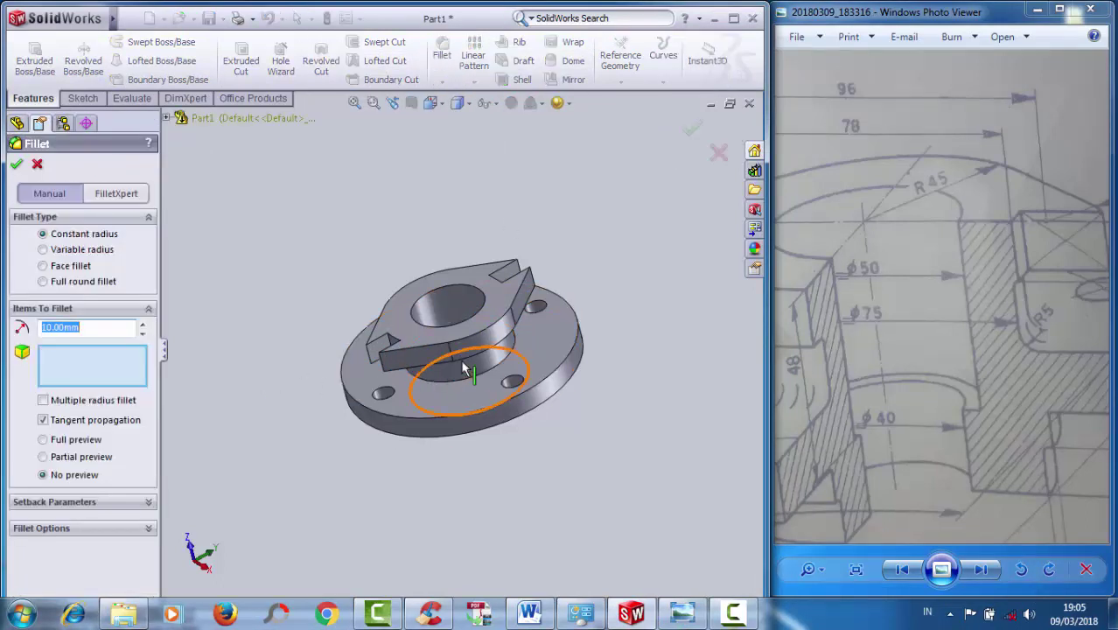
left_click(514, 355)
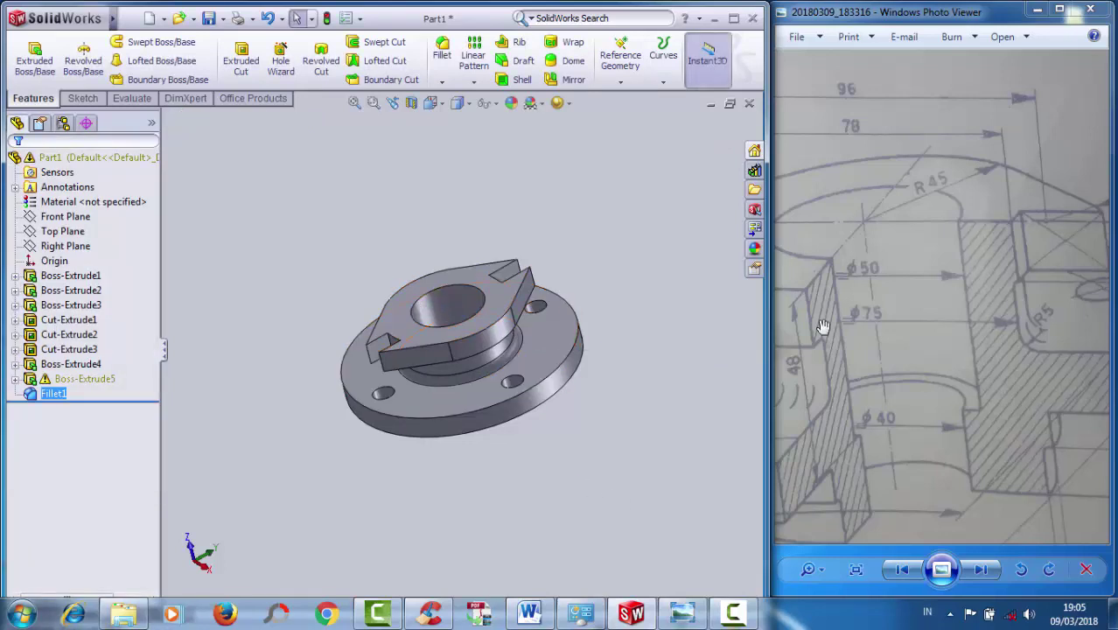
scroll(883, 267, "down", 5)
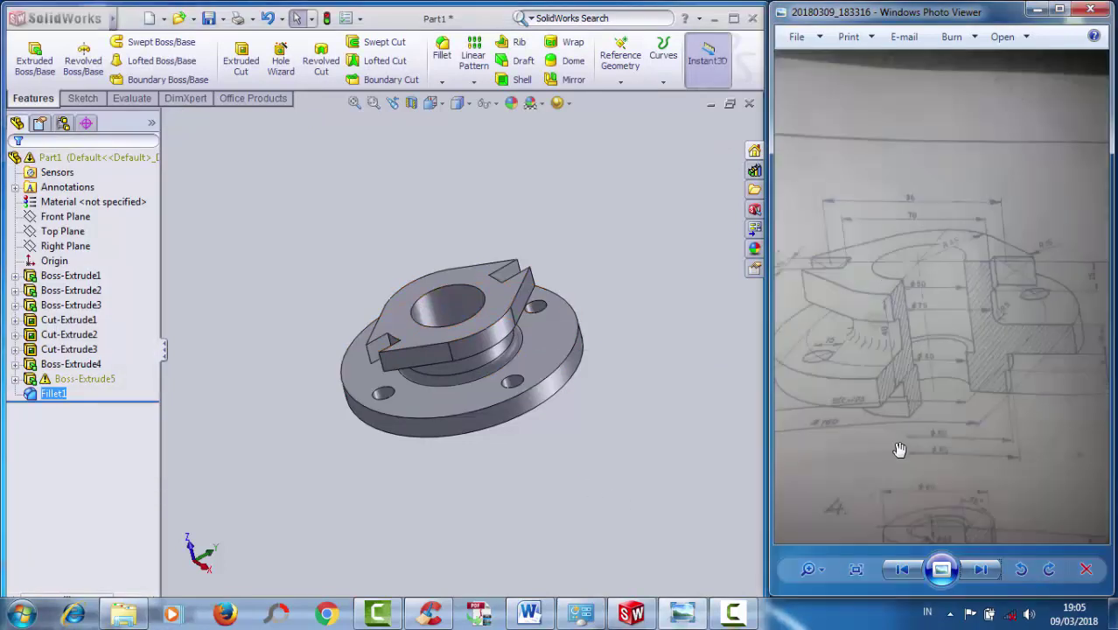
scroll(895, 385, "up", 1)
- Apply a Front Plane section view offset to 96 mm with the cutting plane rotated vertical
left_click(573, 268)
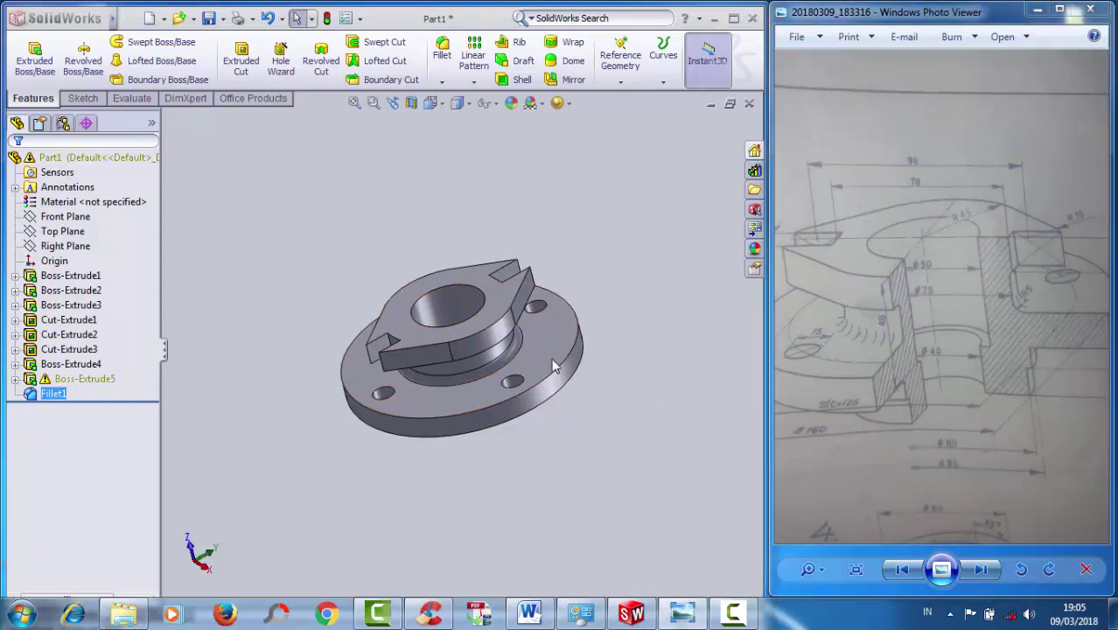
mouse_move(585, 231)
middle_mouse_down()
mouse_move(482, 342)
mouse_move(563, 443)
mouse_move(377, 333)
mouse_move(585, 109)
middle_mouse_up()
middle_click_drag(506, 381, 512, 305)
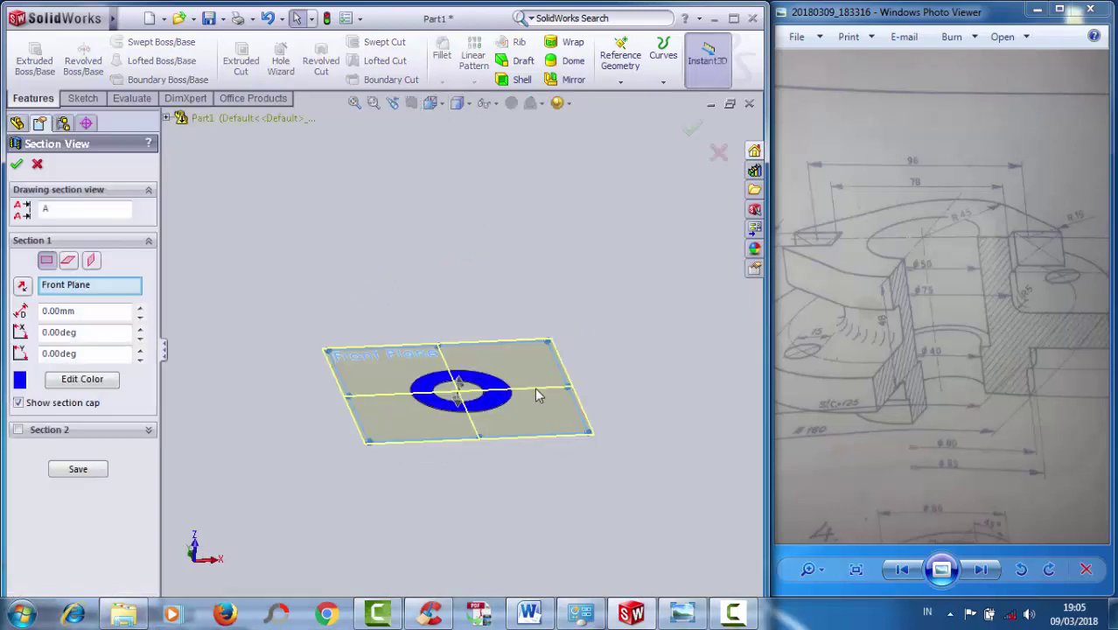
left_click_drag(463, 388, 517, 290)
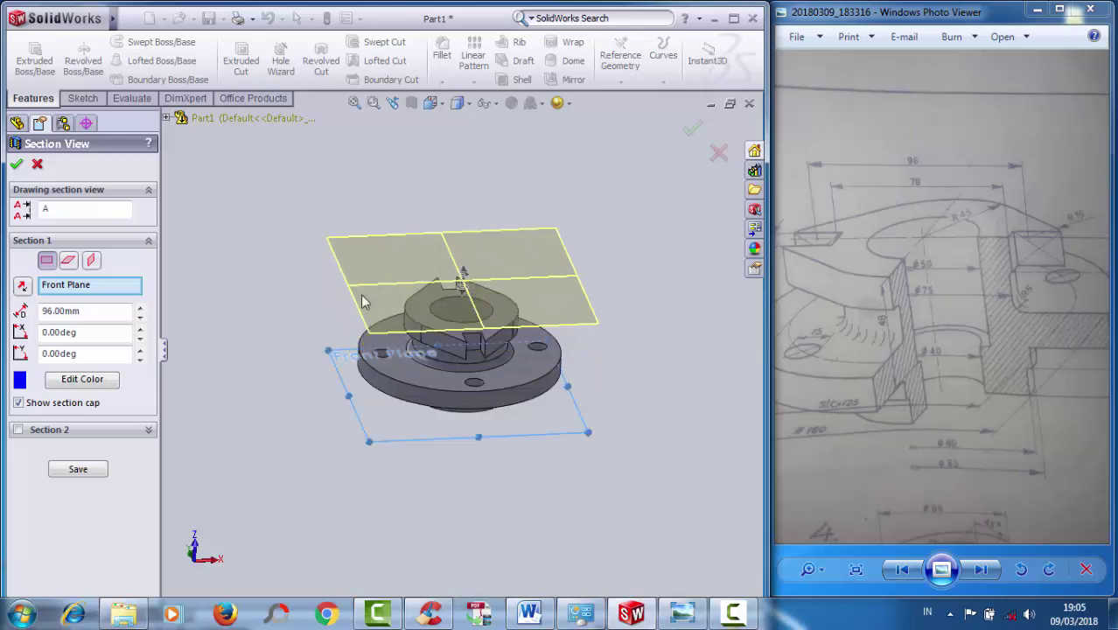
left_click_drag(348, 317, 350, 366)
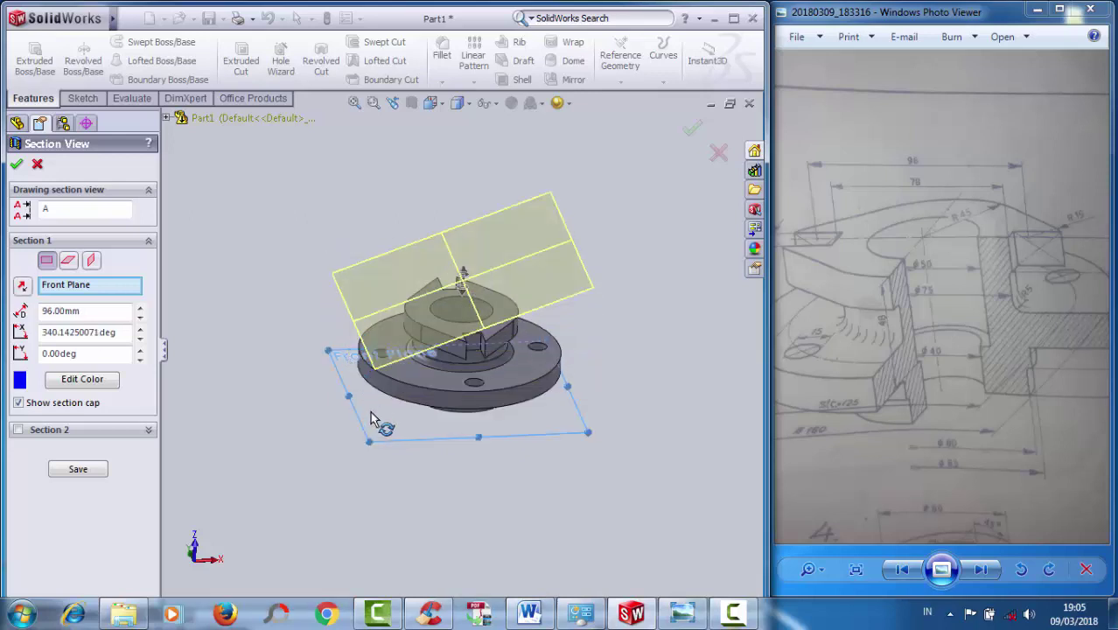
mouse_move(370, 411)
left_mouse_down()
mouse_move(437, 446)
mouse_move(499, 450)
mouse_move(473, 439)
mouse_move(497, 442)
mouse_move(486, 446)
left_mouse_up()
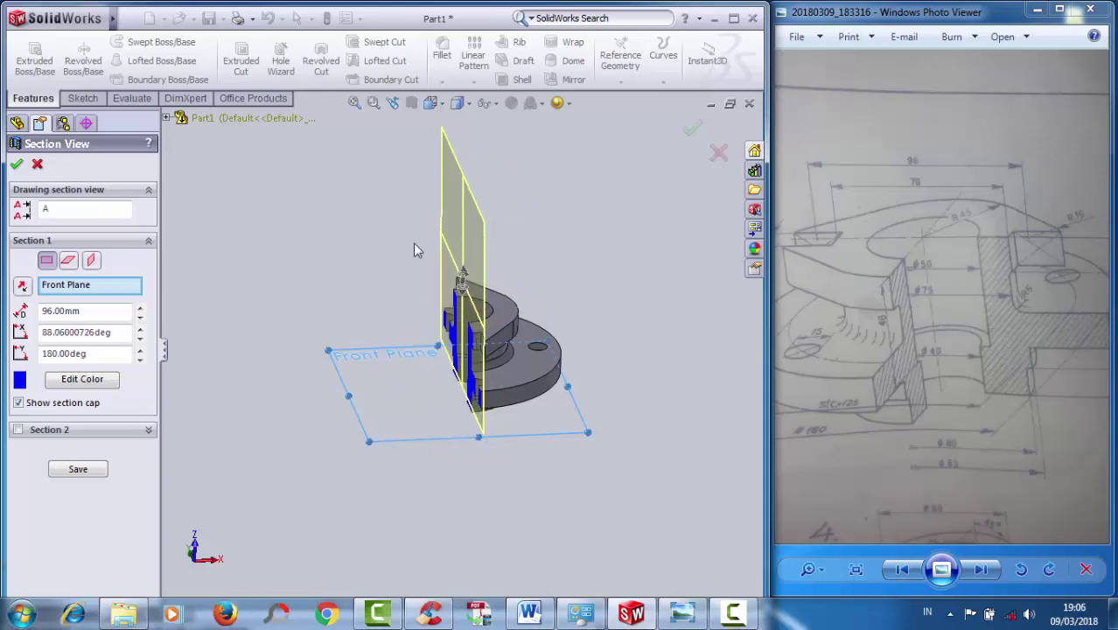
left_click(432, 103)
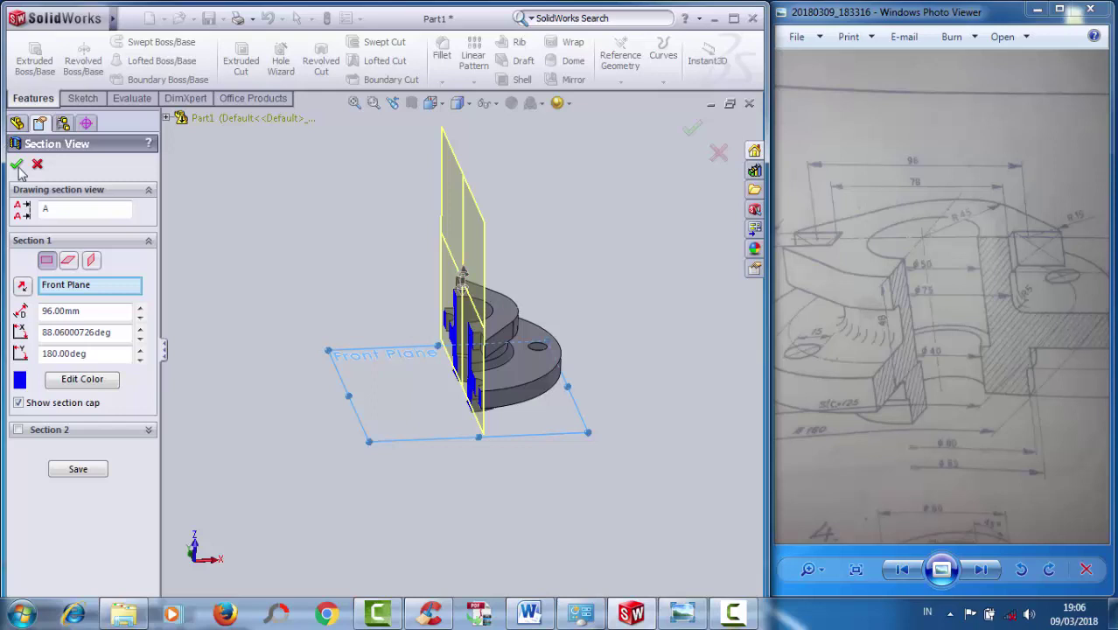
key("Return")
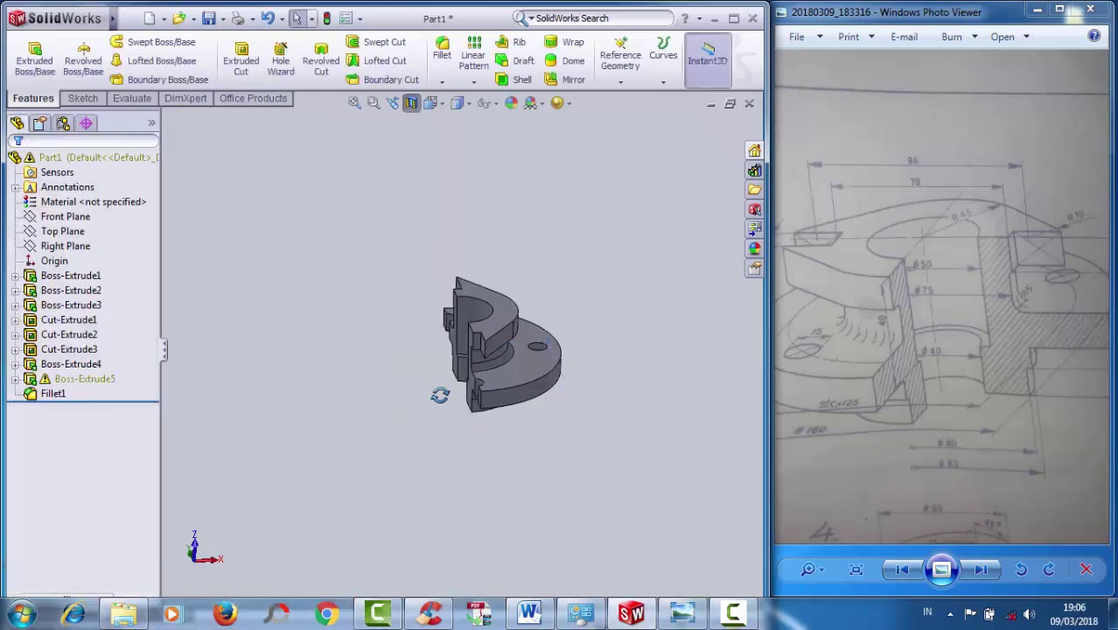
- Orbit and zoom the sectioned part to inspect the stepped bore, boss and flange cut faces
mouse_move(437, 393)
middle_mouse_down()
mouse_move(494, 422)
mouse_move(494, 441)
middle_mouse_up()
scroll(501, 386, "up", 3)
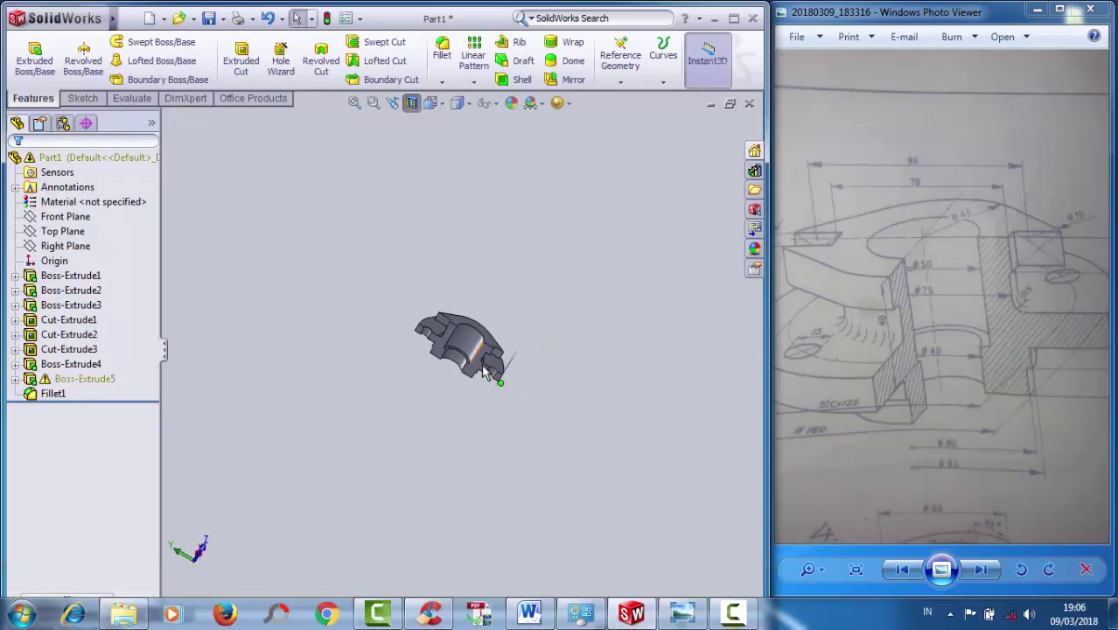
scroll(477, 366, "down", 2)
scroll(477, 366, "up", 2)
middle_click_drag(449, 294, 430, 345)
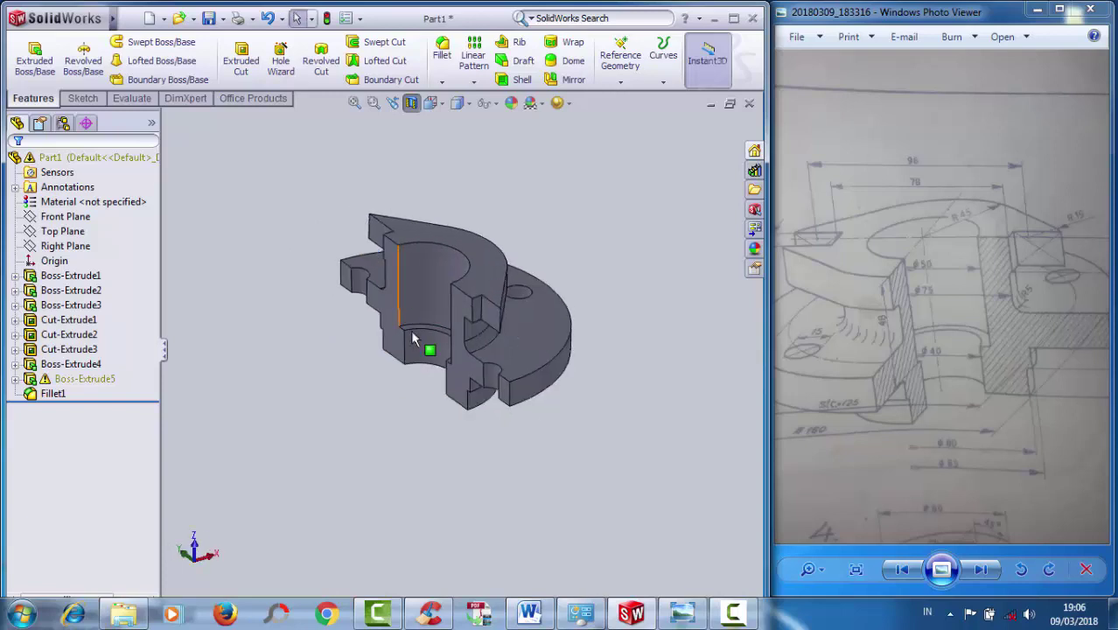
scroll(412, 342, "down", 2)
scroll(439, 370, "down", 5)
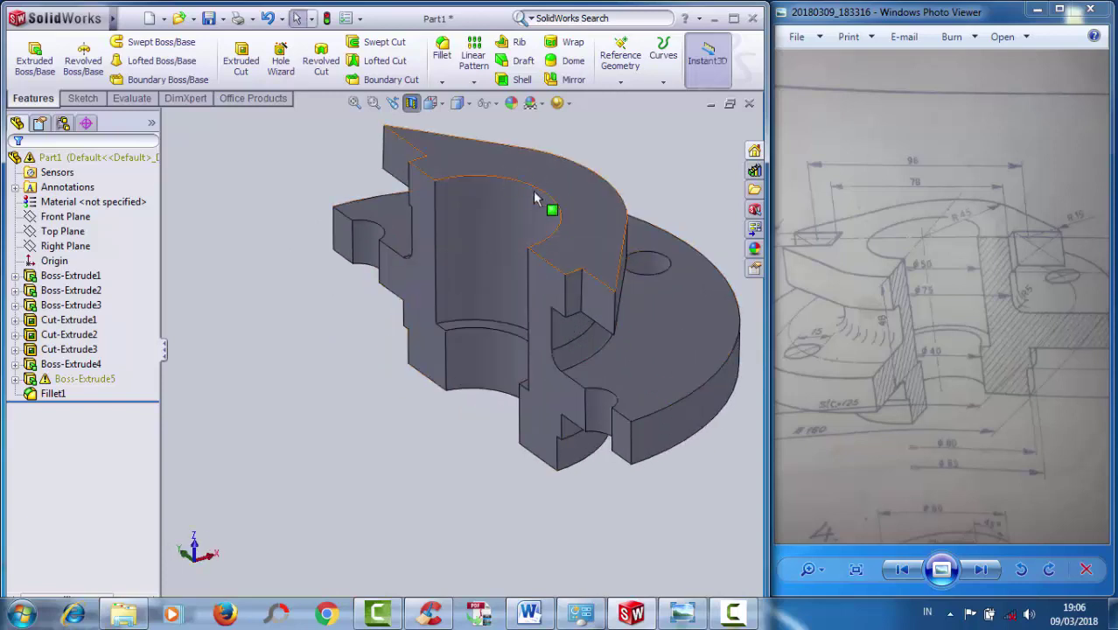
scroll(938, 360, "down", 2)
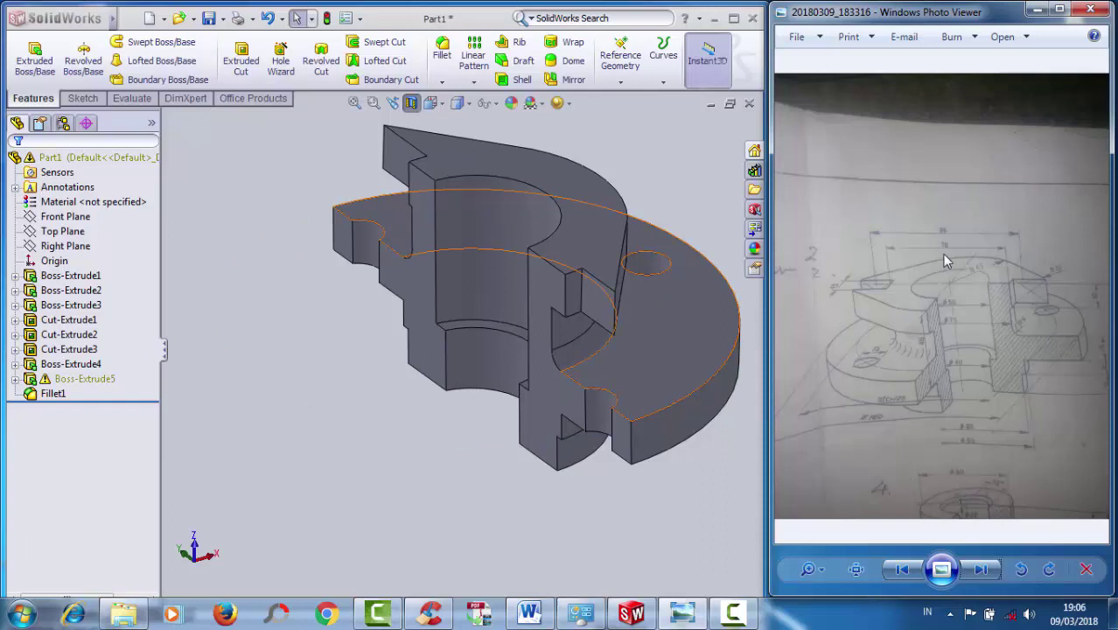
left_click(517, 502)
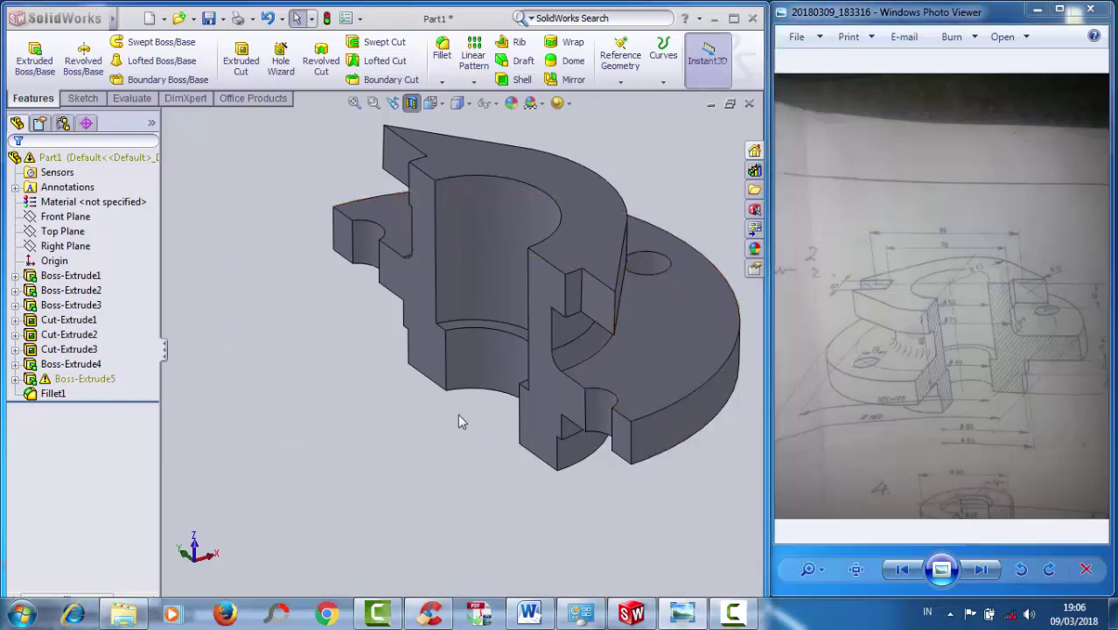
scroll(477, 389, "down", 3)
scroll(477, 390, "up", 4)
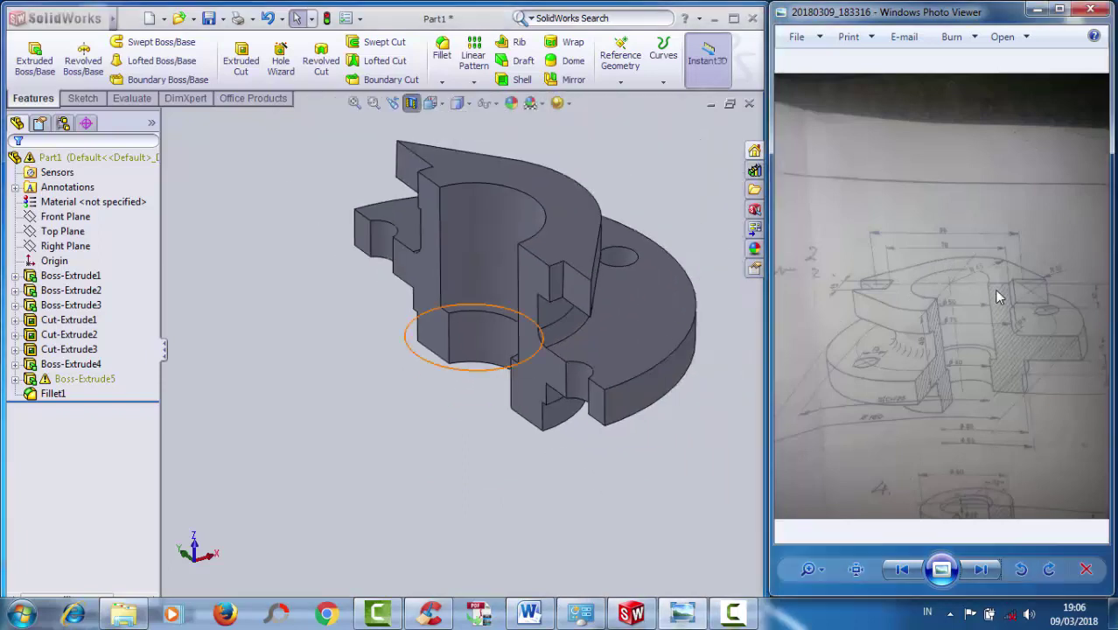
mouse_move(438, 405)
middle_mouse_down()
mouse_move(458, 419)
mouse_move(442, 395)
mouse_move(433, 397)
mouse_move(459, 420)
mouse_move(442, 412)
mouse_move(566, 399)
mouse_move(600, 332)
mouse_move(424, 399)
mouse_move(444, 419)
mouse_move(446, 301)
mouse_move(424, 299)
mouse_move(562, 324)
mouse_move(538, 317)
middle_mouse_up()
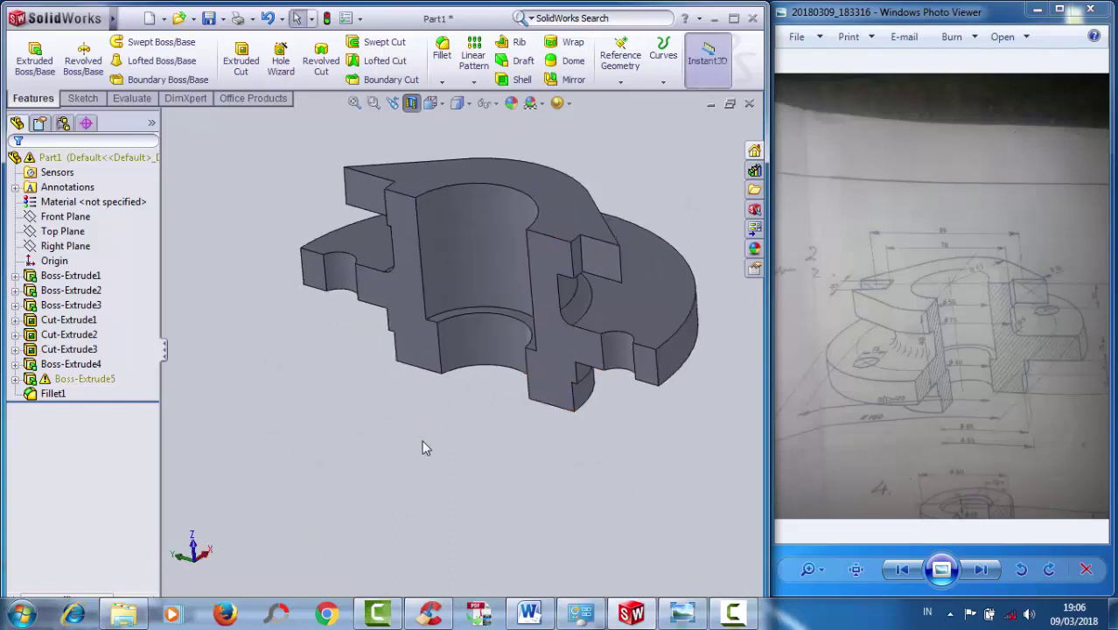